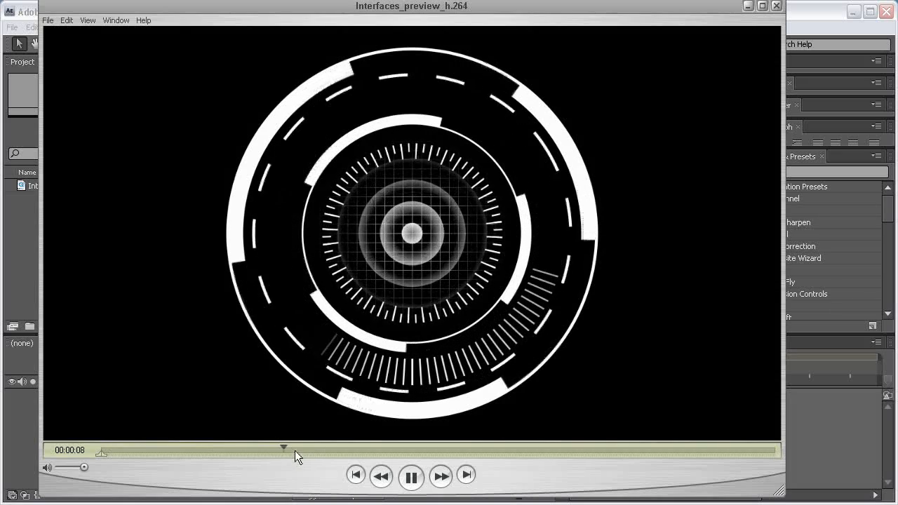
- Review the circular and rectangular interface animations in the Interfaces_preview_h.264 movie, pausing it and returning to the opening circular design
left_click_drag(294, 450, 344, 450)
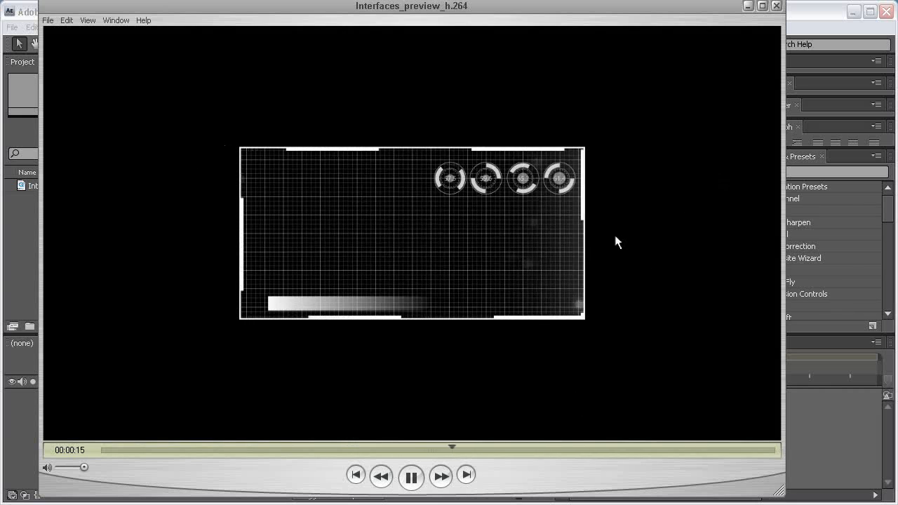
left_click_drag(486, 443, 580, 449)
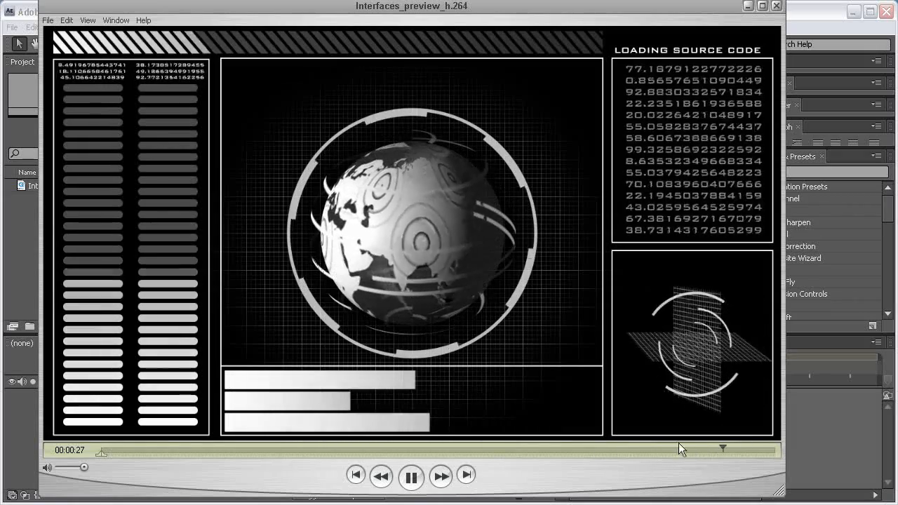
left_click(412, 481)
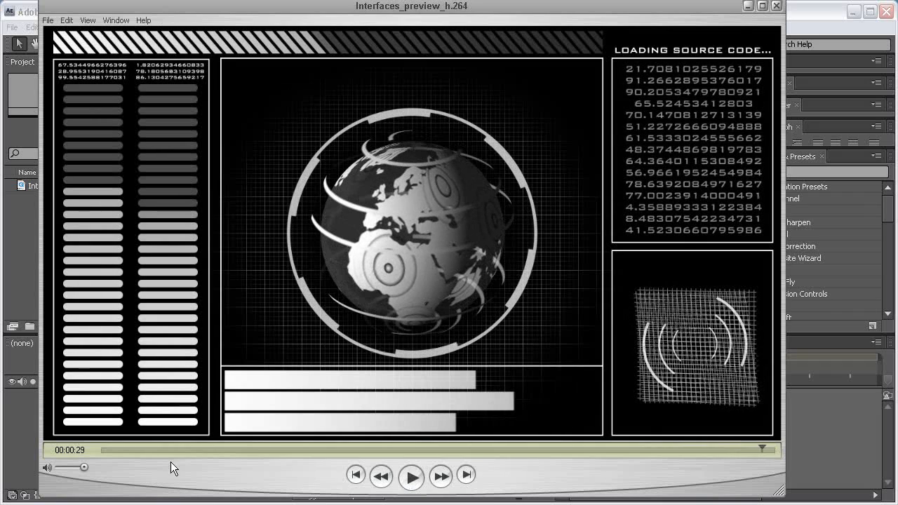
left_click(120, 449)
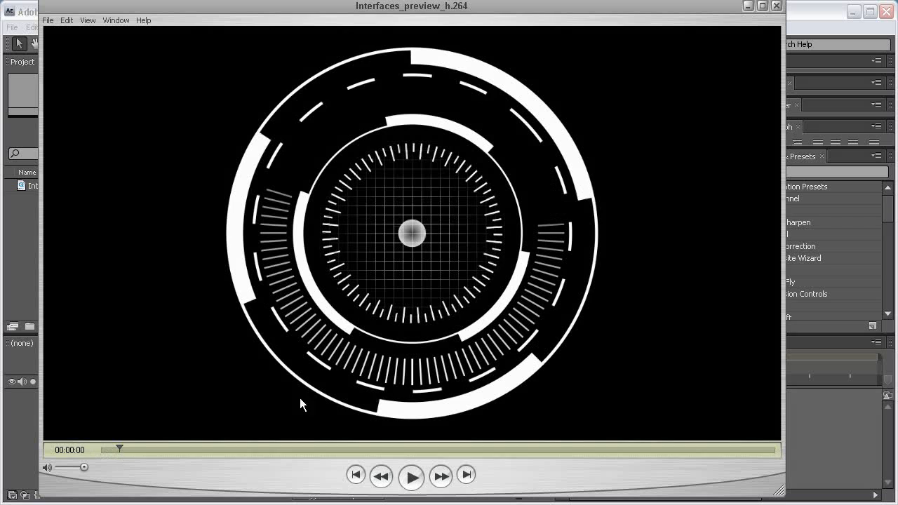
- Switch to After Effects and create a new 800 x 800 px composition named Shape 1
key("alt+Tab")
left_click(415, 439)
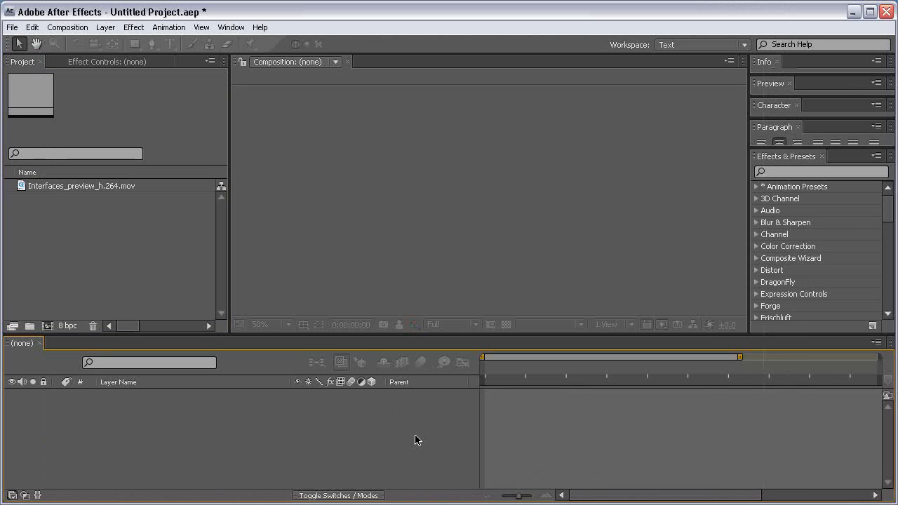
key("ctrl+n")
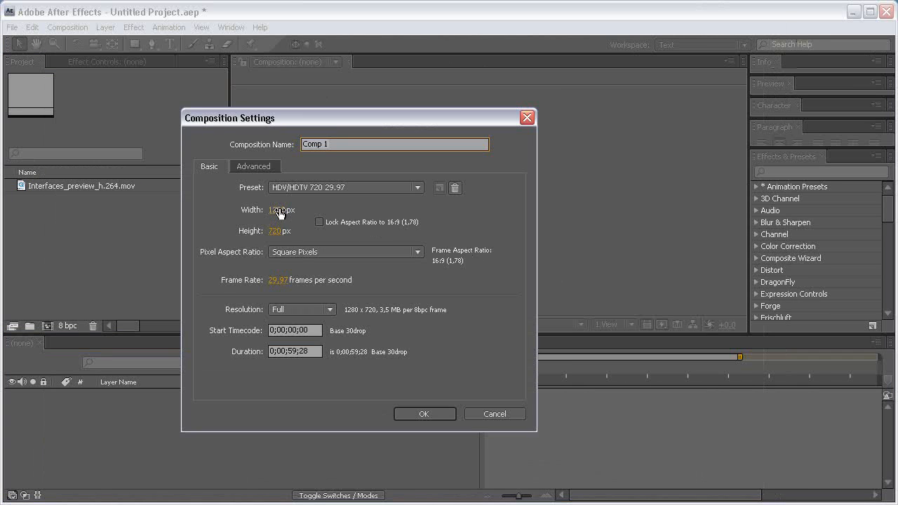
left_click(278, 210)
type("800")
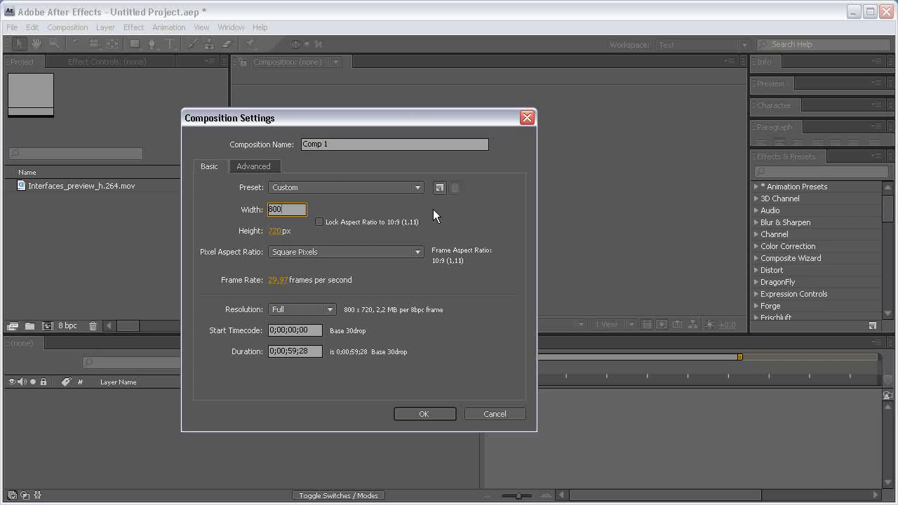
key("Tab")
type("800")
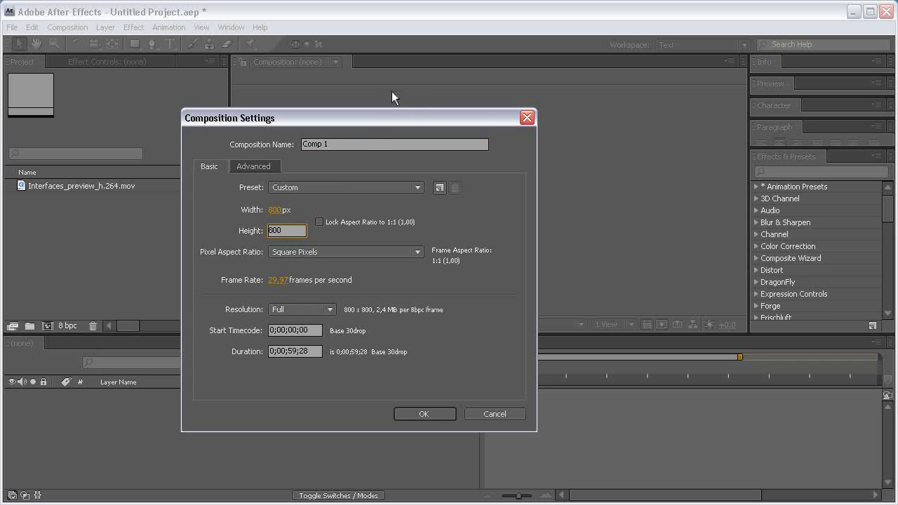
left_click_drag(352, 144, 0, 132)
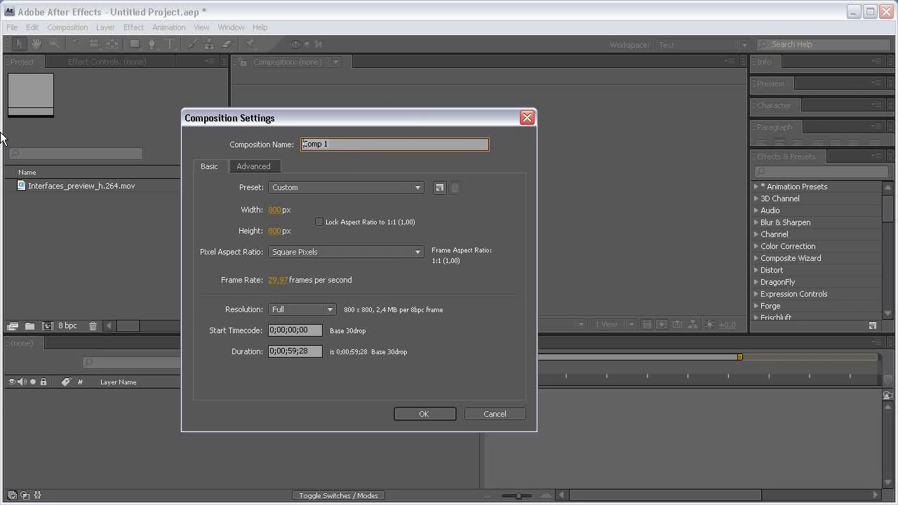
type("Shape 1")
key("Return")
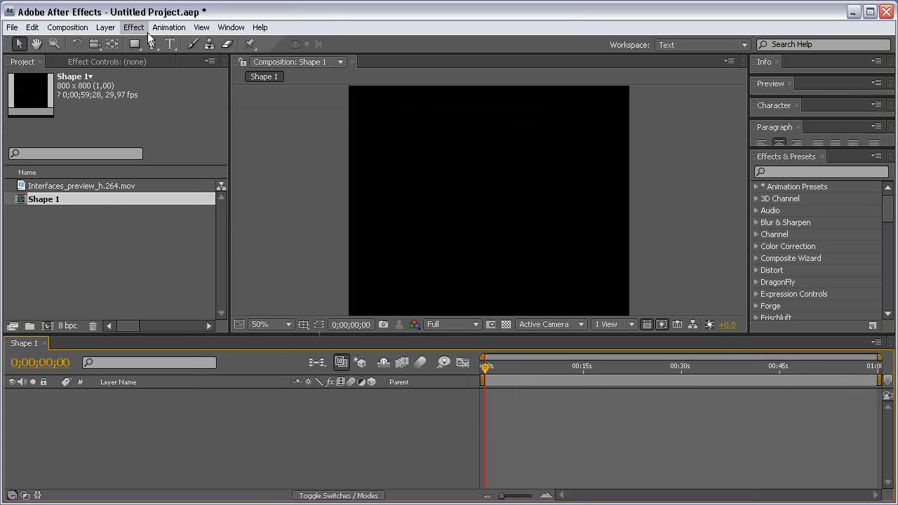
- Add an ellipse shape layer filling the whole composition and set its fill to none
mouse_move(136, 42)
left_mouse_down()
mouse_move(166, 43)
mouse_move(188, 74)
mouse_move(175, 74)
left_mouse_up()
double_click(136, 44)
key("v")
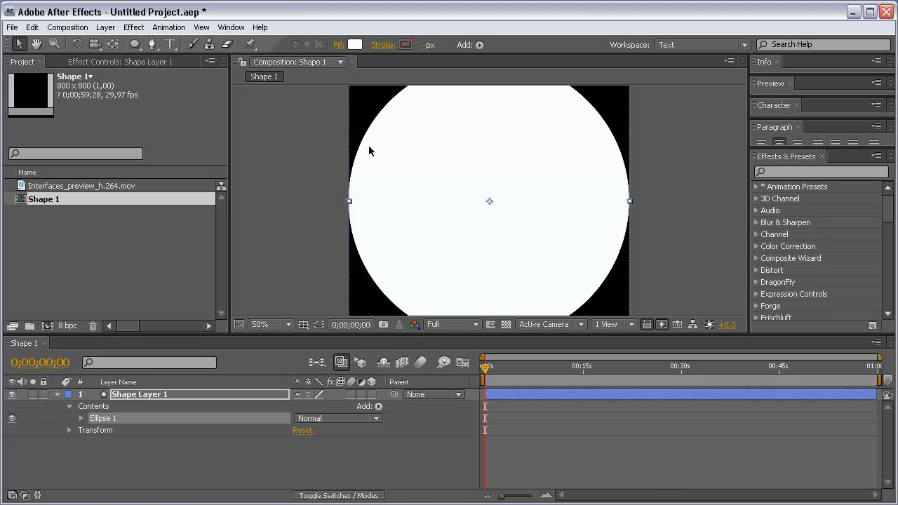
left_click(355, 45, "alt")
left_click(354, 45, "alt")
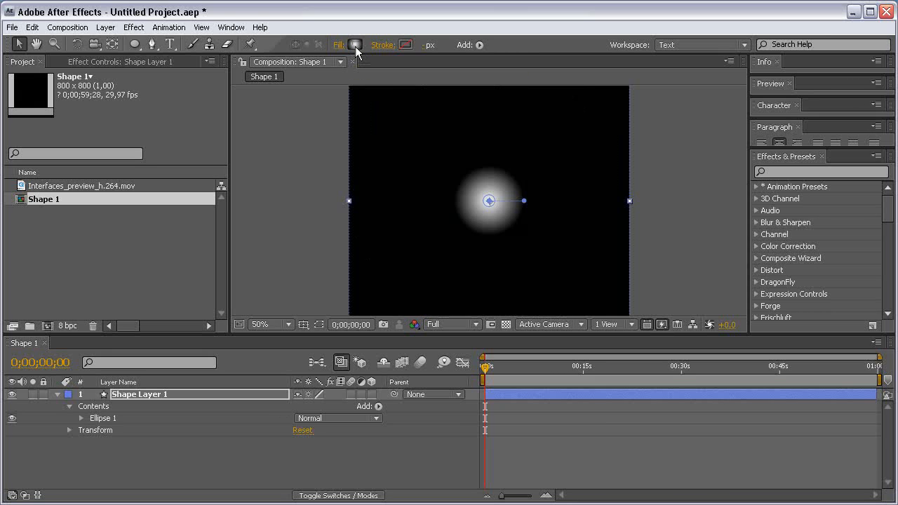
left_click(355, 45, "alt")
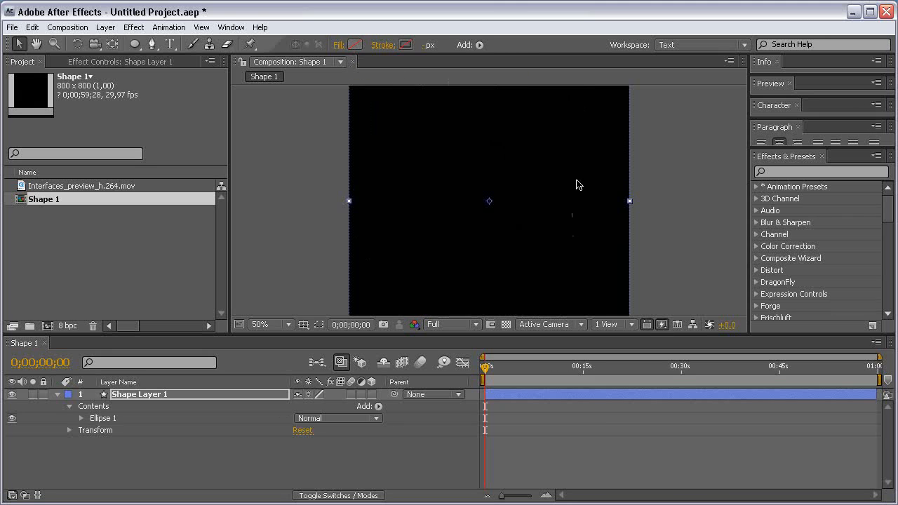
- Give the ellipse on Shape Layer 1 a solid white stroke 10 px wide
left_click(147, 397)
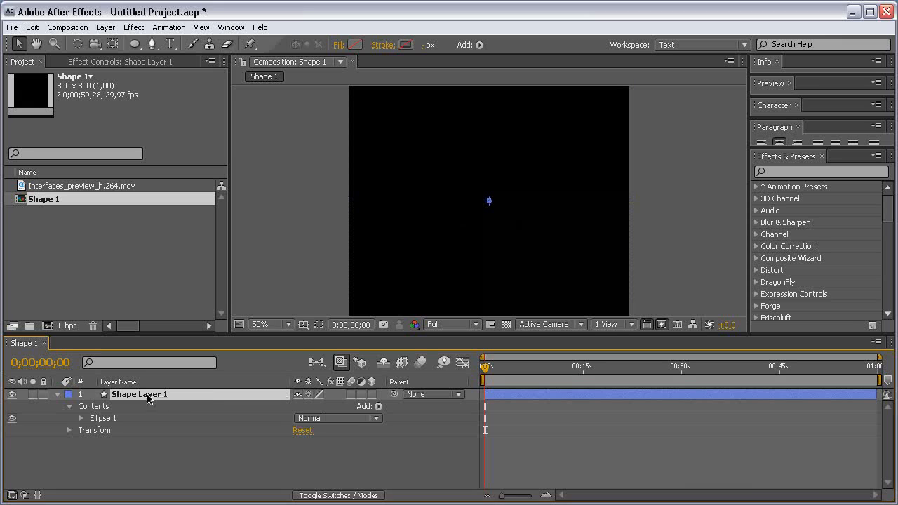
left_click(405, 45, "alt")
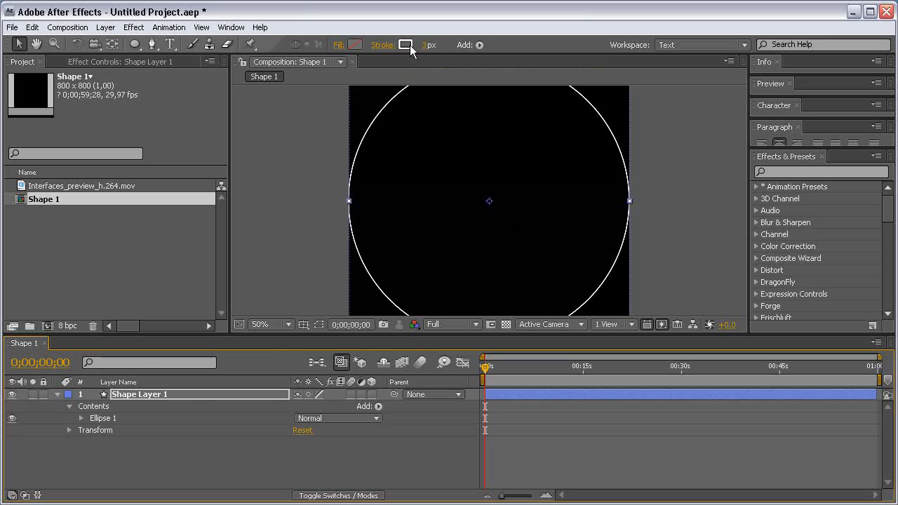
left_click(424, 47)
type("10")
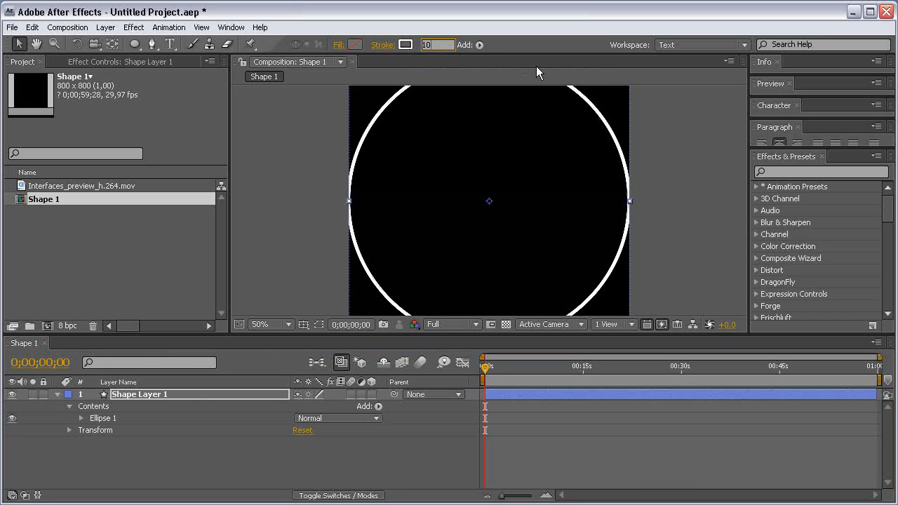
key("Return")
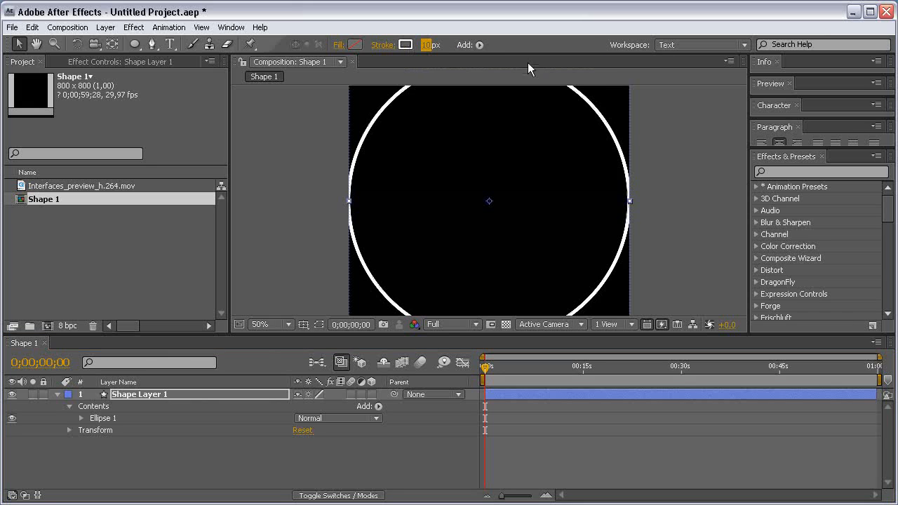
- Reduce the size of Shape Layer 1's ellipse path to 750 x 750
left_click(82, 418)
left_click(94, 430)
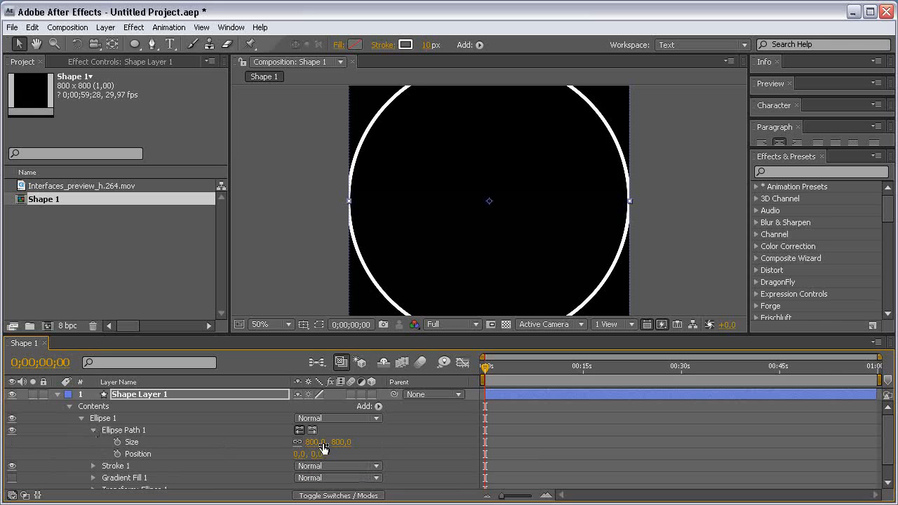
left_click(341, 443)
type("780")
key("Return")
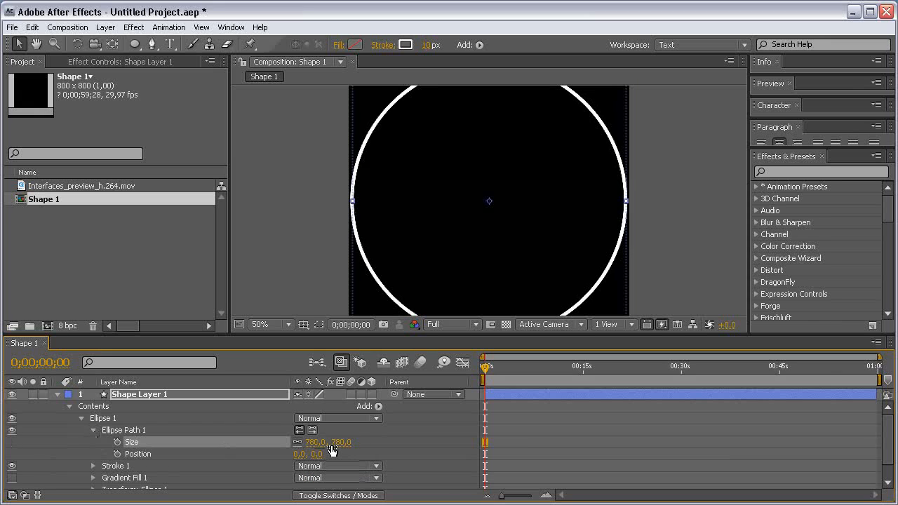
left_click(339, 442)
type("750")
key("Return")
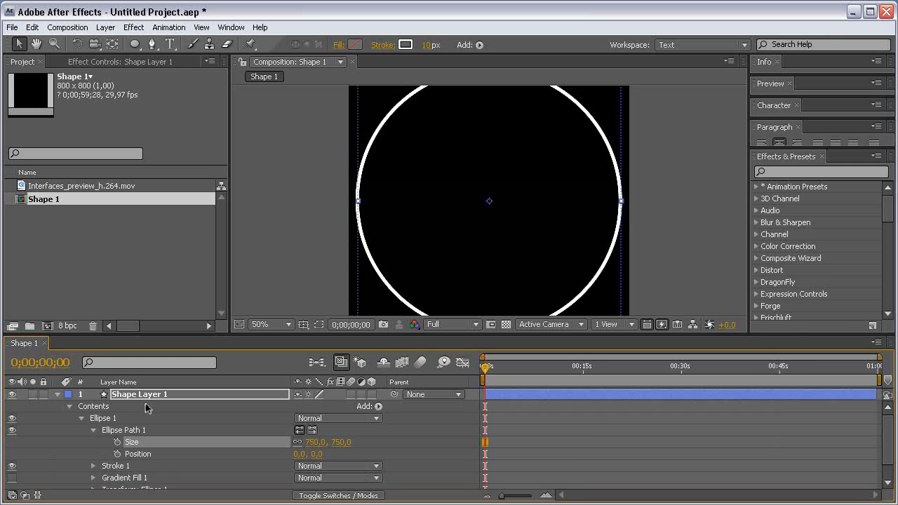
- Duplicate Shape Layer 1 and set the duplicate's stroke width to 30 px
left_click(156, 394)
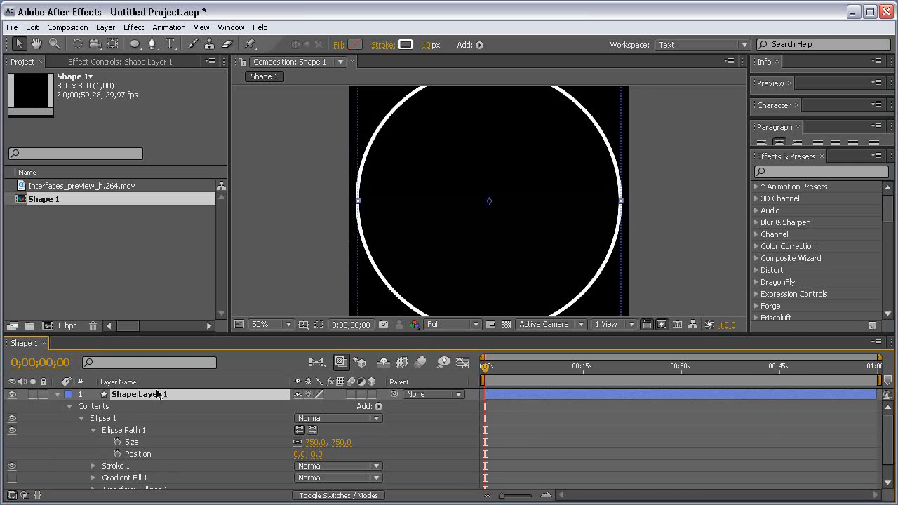
key("ctrl+d")
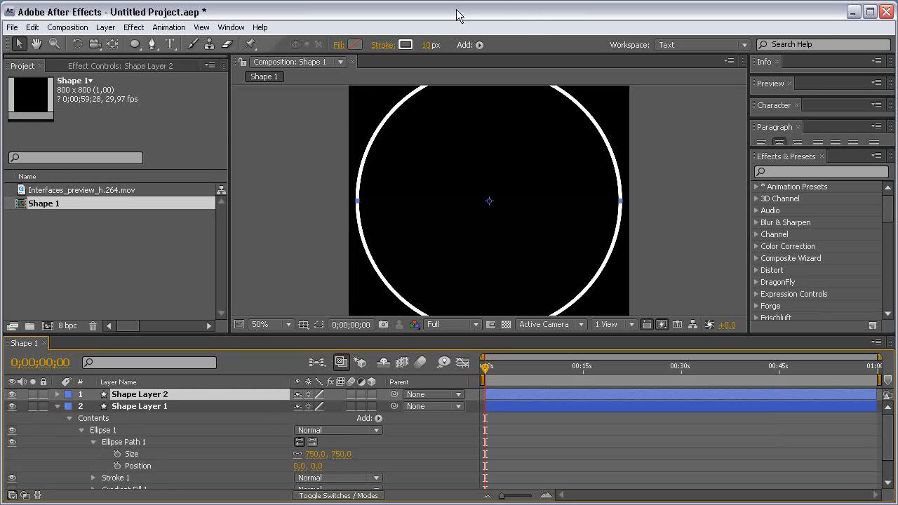
left_click(425, 45)
type("30")
key("Return")
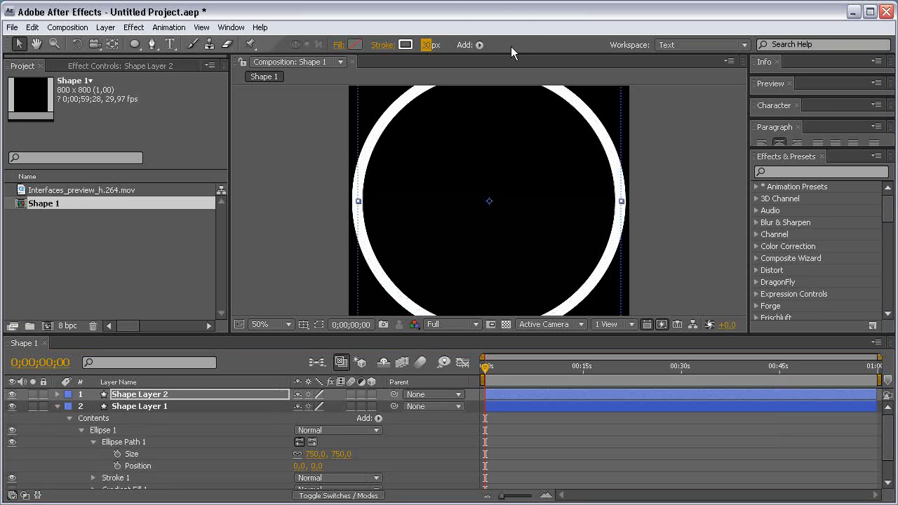
- Shrink Shape Layer 2's ellipse path to about 710.5 x 710.5 so its outer edge lines up with the thin ring
left_click(58, 406)
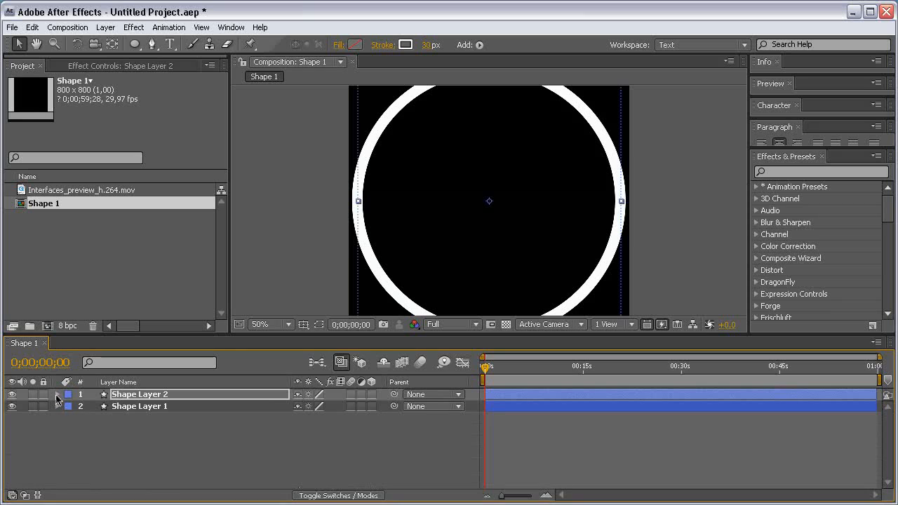
left_click(58, 394)
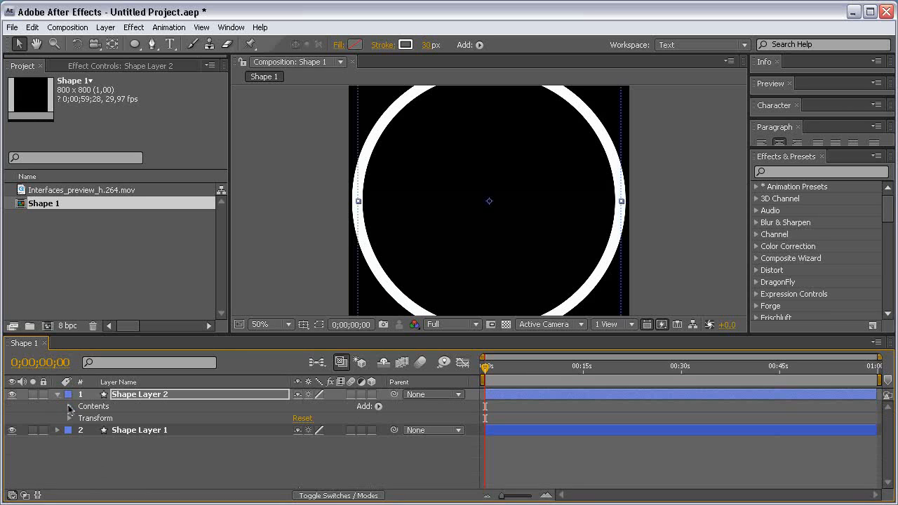
left_click(69, 406)
left_click(80, 418)
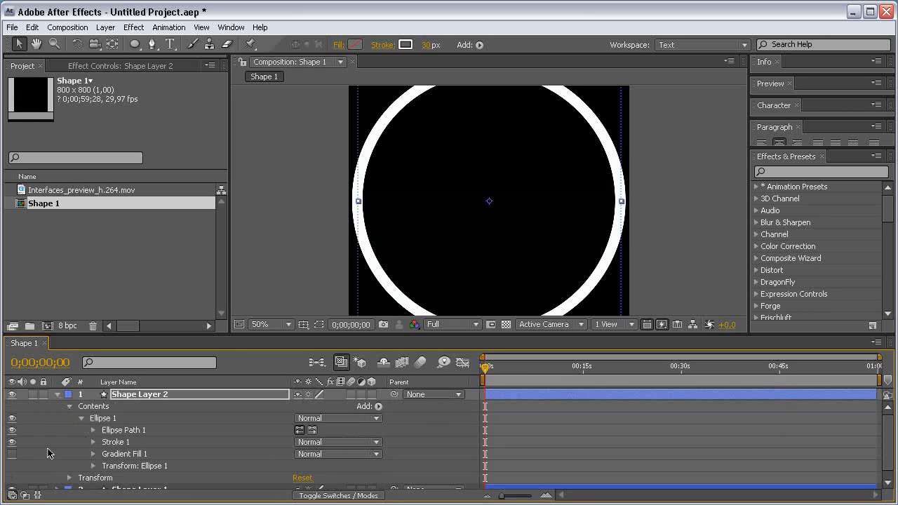
left_click(94, 430)
left_click_drag(327, 440, 378, 433)
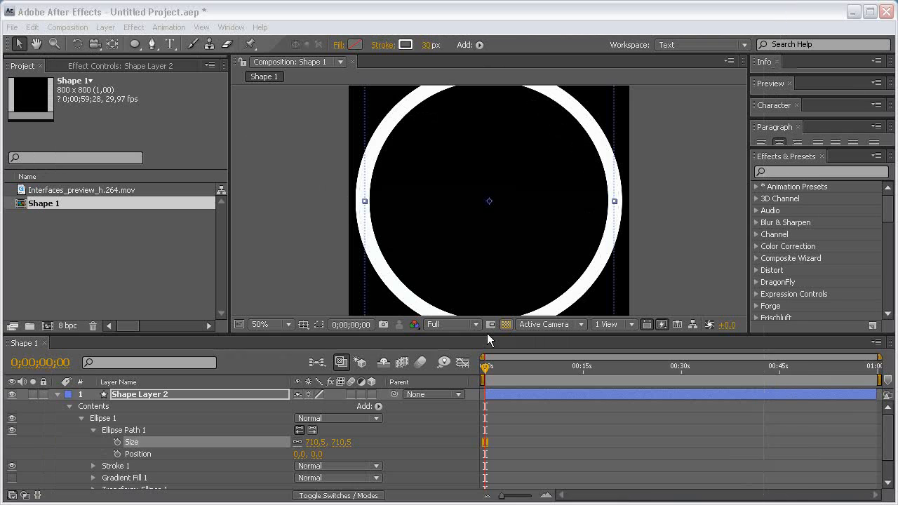
- Add a dash to Stroke 1 of Shape Layer 2
scroll(889, 427, "down", 2)
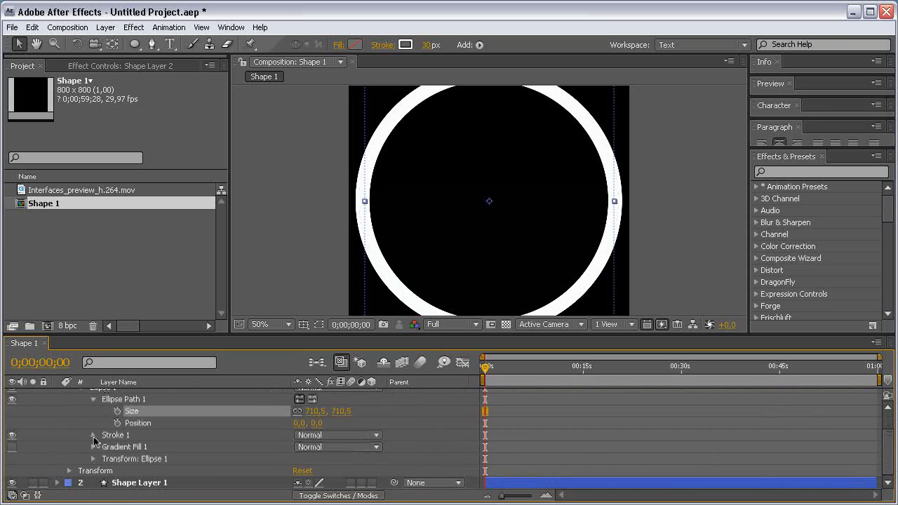
left_click(94, 437)
left_click_drag(888, 446, 885, 458)
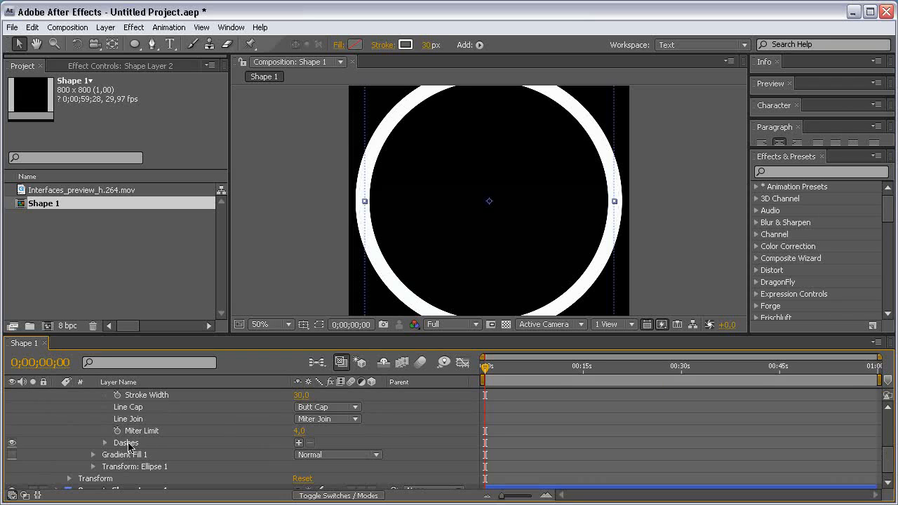
left_click(299, 443)
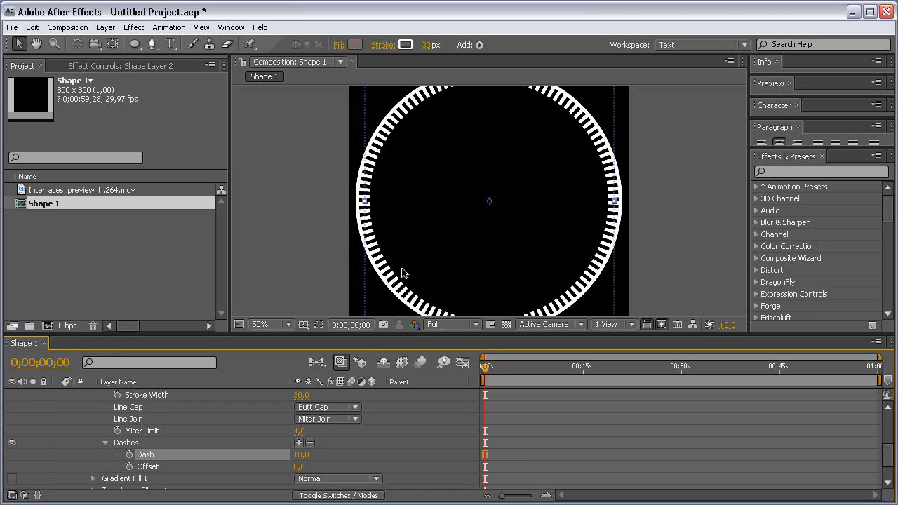
left_click(325, 458)
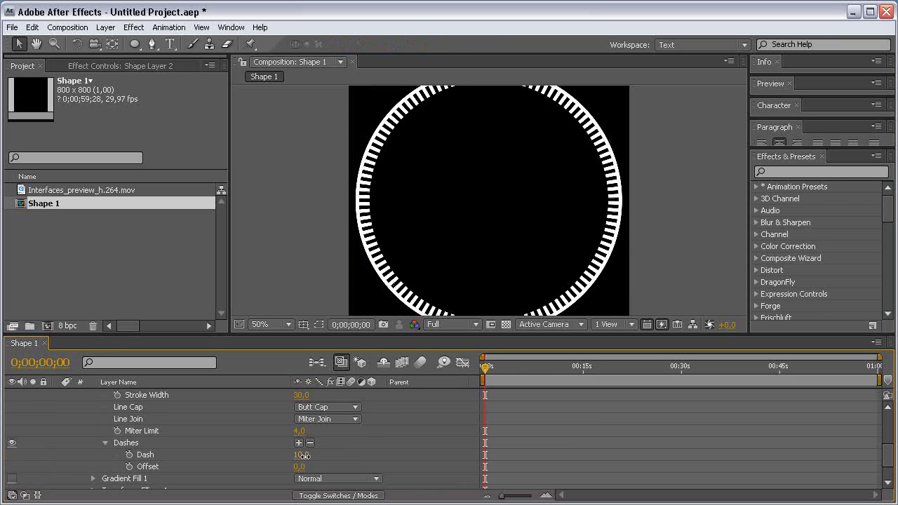
- Lengthen Shape Layer 2's dash to 373 so the thick ring splits into evenly spaced arcs, and collapse the layer's properties
left_click_drag(302, 455, 526, 446)
key("space")
left_click_drag(510, 161, 464, 272)
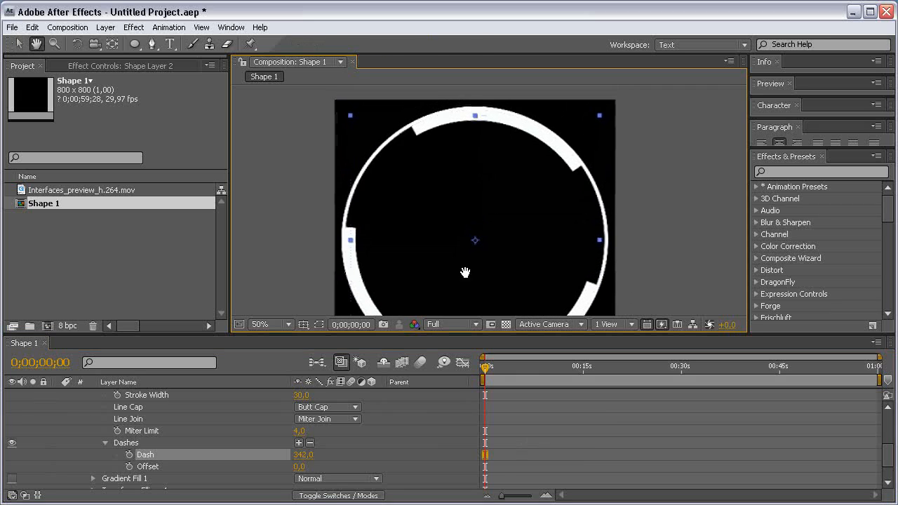
left_click_drag(303, 455, 326, 456)
key("space")
left_click_drag(416, 277, 420, 224)
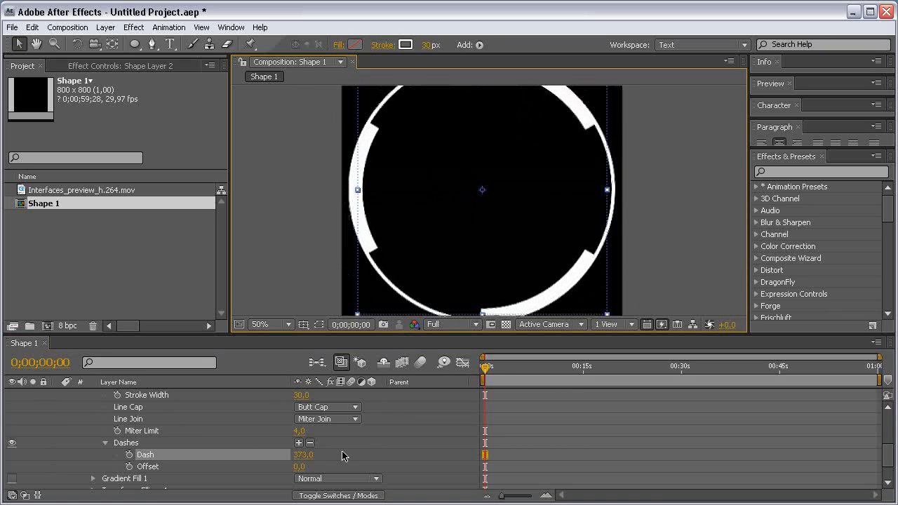
scroll(362, 455, "up", 4)
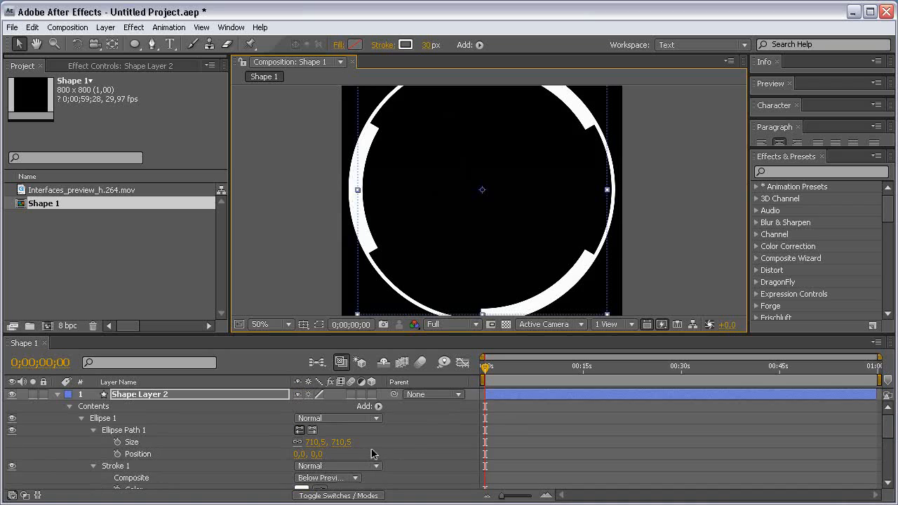
left_click(68, 402)
left_click(58, 394)
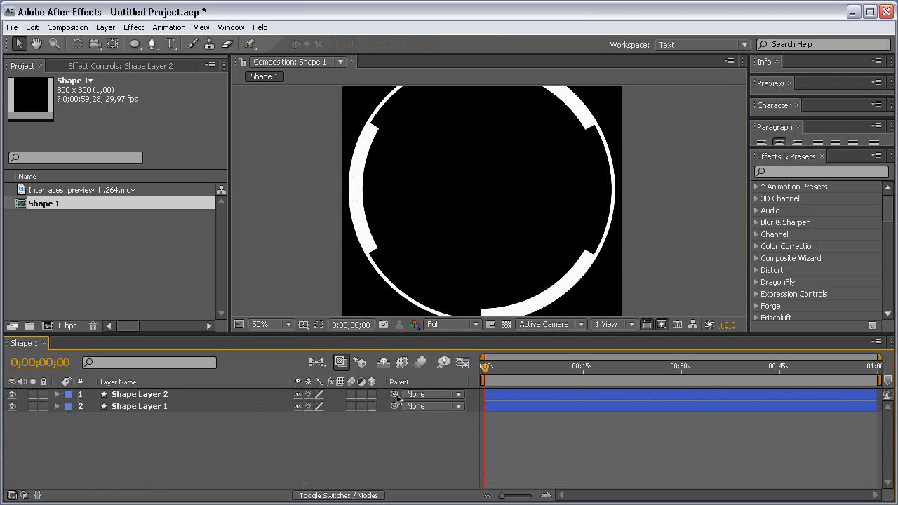
- Parent Shape Layer 2 to Shape Layer 1 and rename Shape Layer 1 as main
left_click_drag(397, 397, 154, 409)
left_click(152, 406)
key("Return")
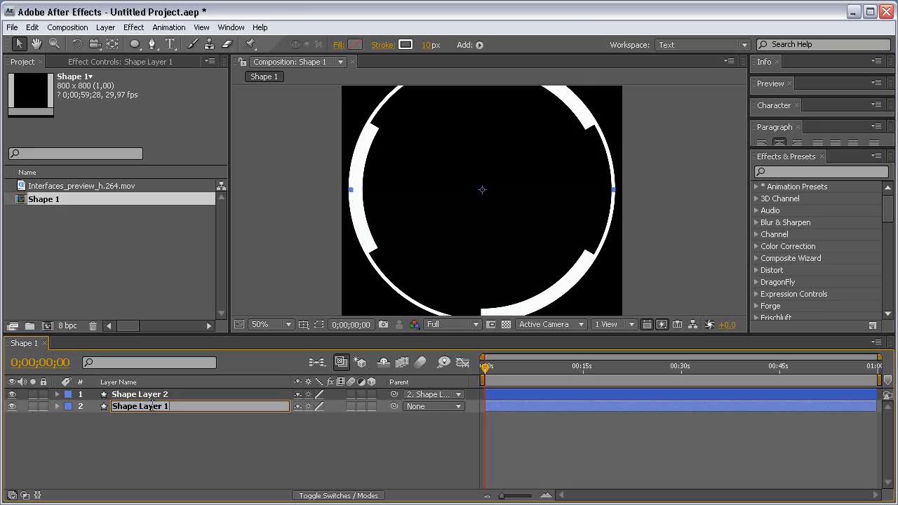
type("main")
key("Return")
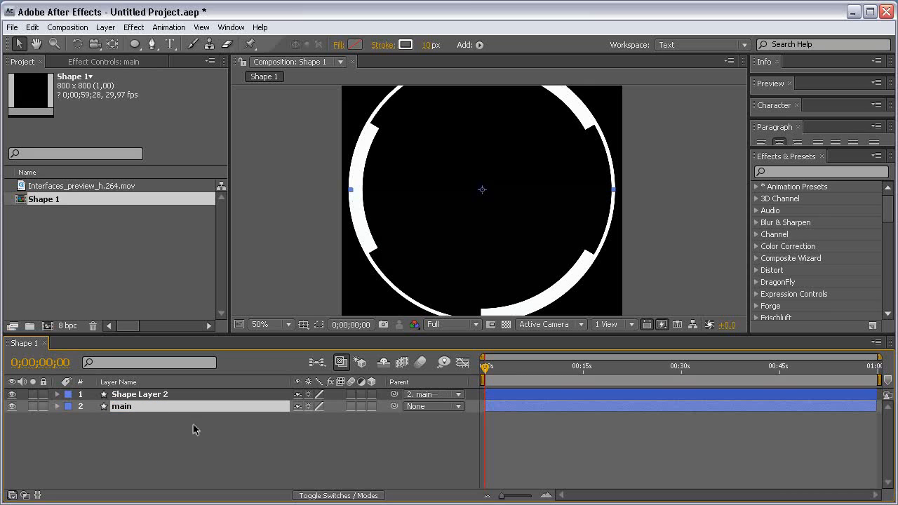
- After checking the reference preview, duplicate the main layer, put the copy above Shape Layer 2 and rename it dashes
key("alt+Tab")
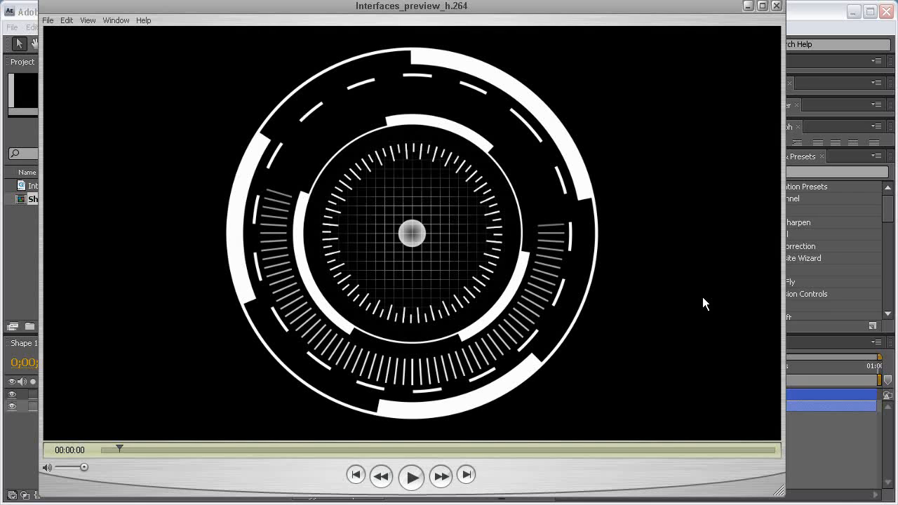
key("alt+Tab")
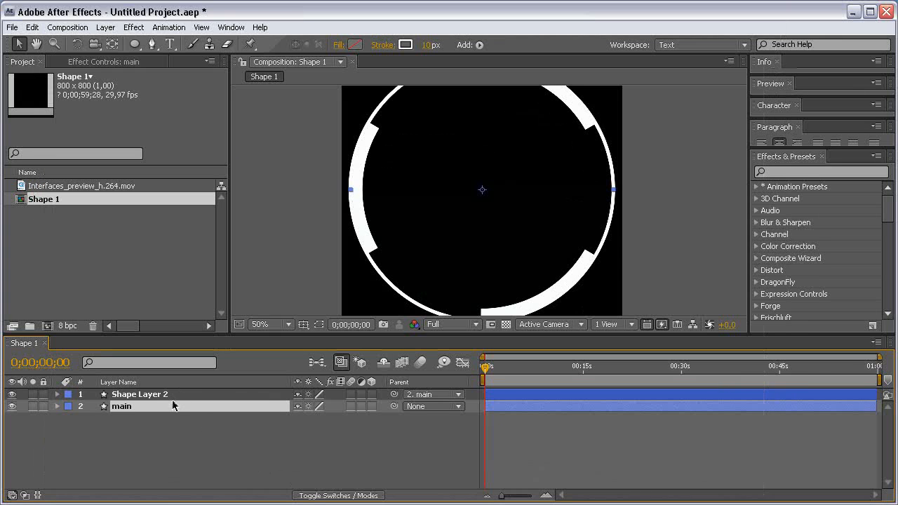
key("ctrl+d")
left_click_drag(173, 408, 164, 393)
key("Return")
type("dashes")
key("Return")
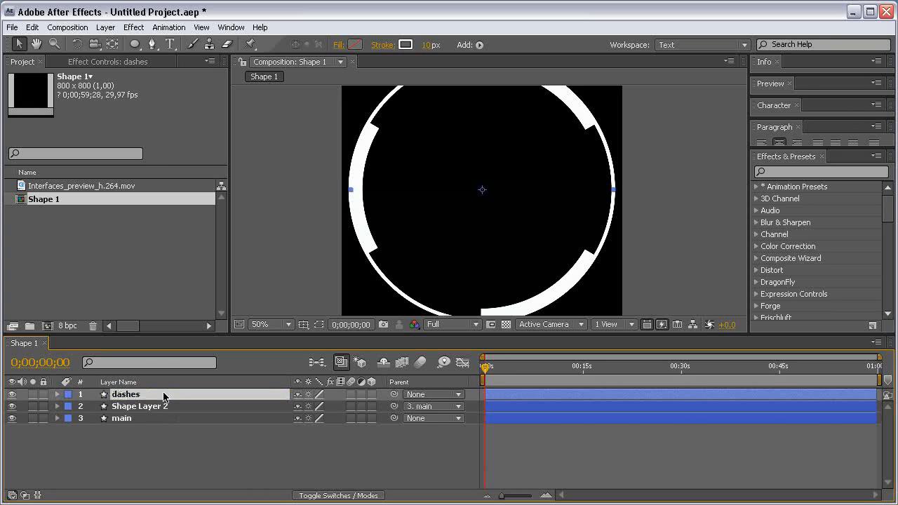
- Shrink the ellipse path of the dashes layer to 610 x 610
left_click(57, 395)
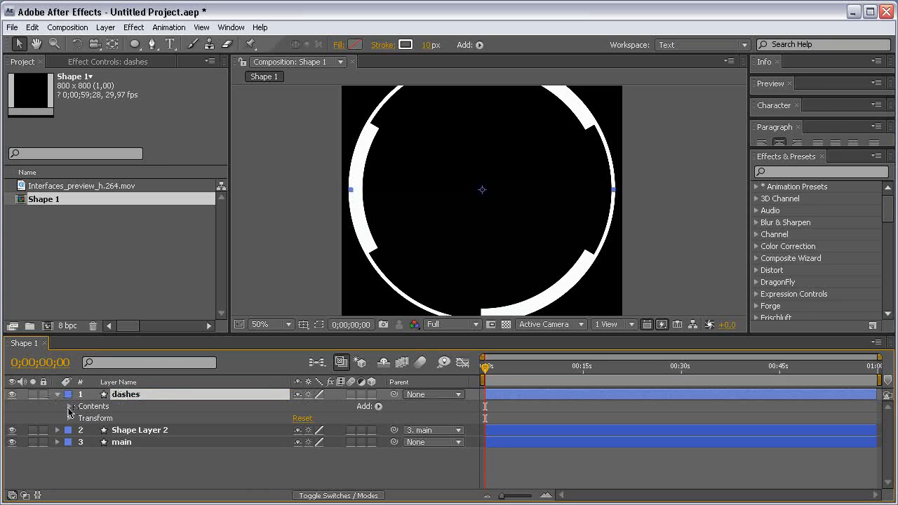
left_click(70, 407)
left_click(82, 419)
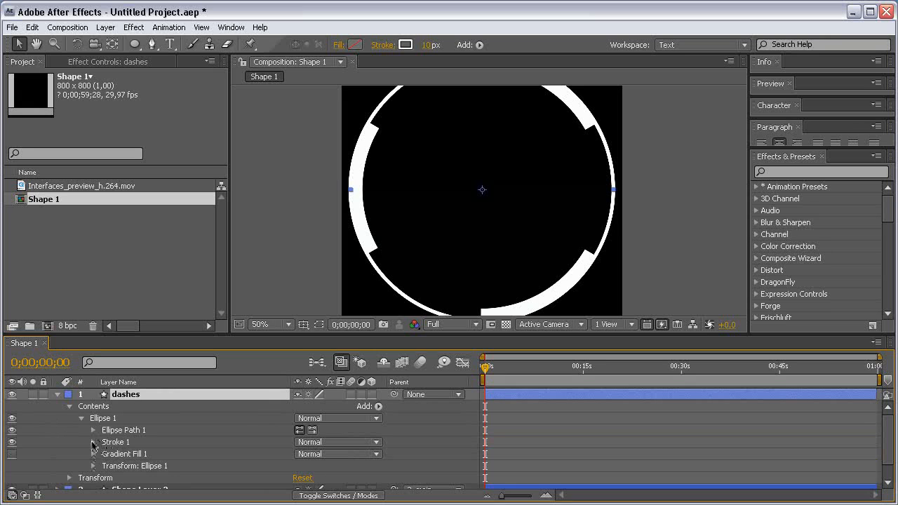
left_click(93, 430)
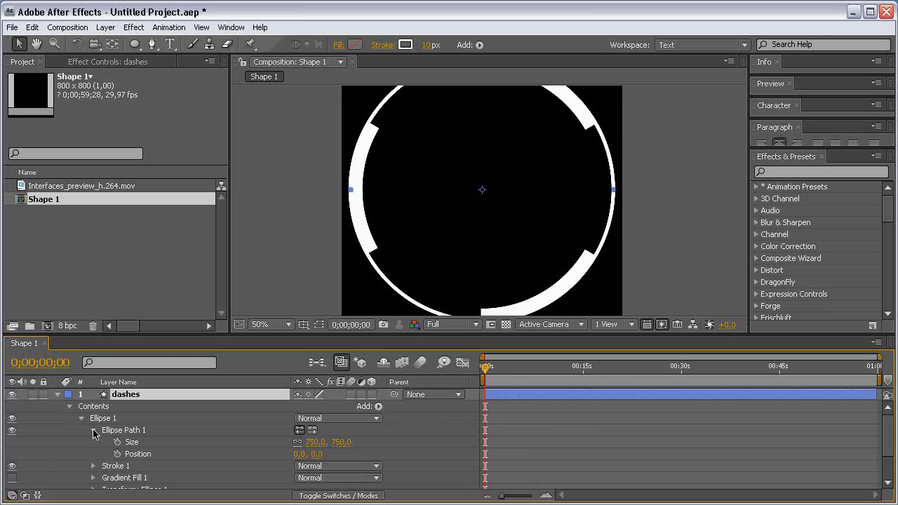
left_click_drag(314, 443, 305, 471)
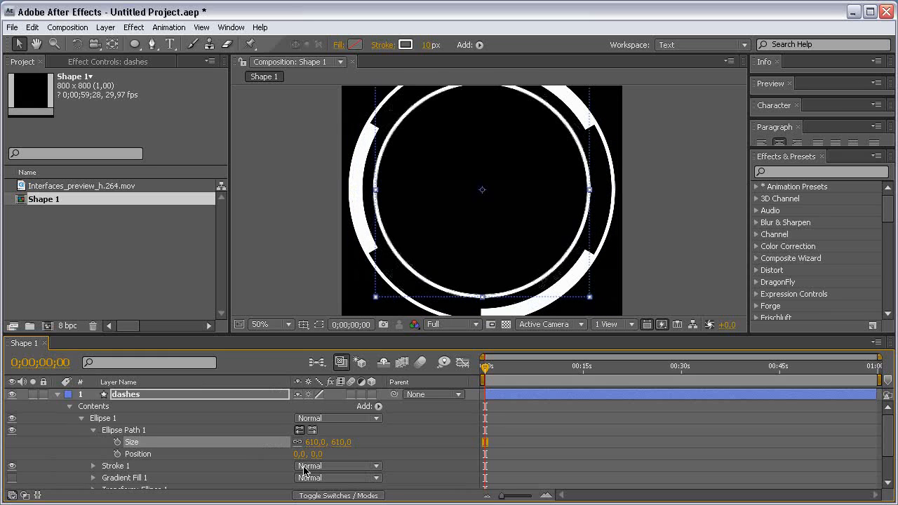
- Add a dash to Stroke 1 of the dashes layer and set its length to 57
left_click(93, 466)
scroll(140, 448, "down", 5)
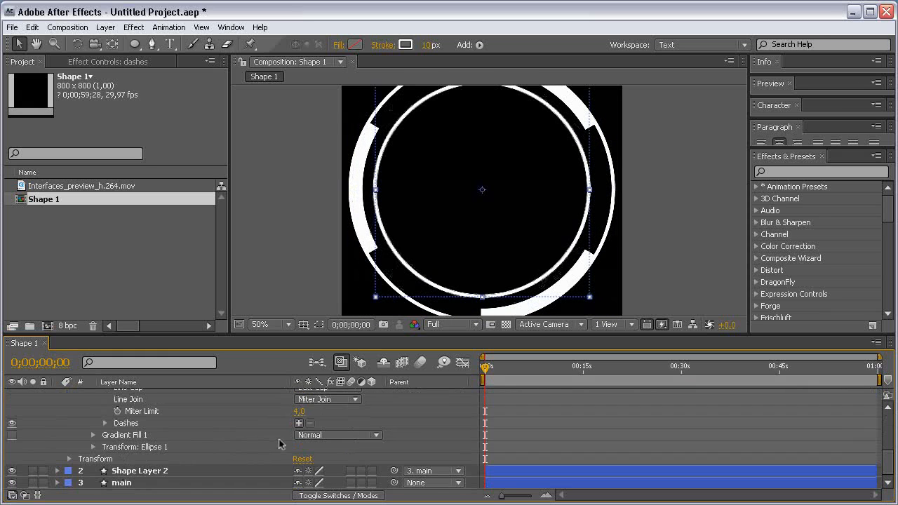
left_click(299, 422)
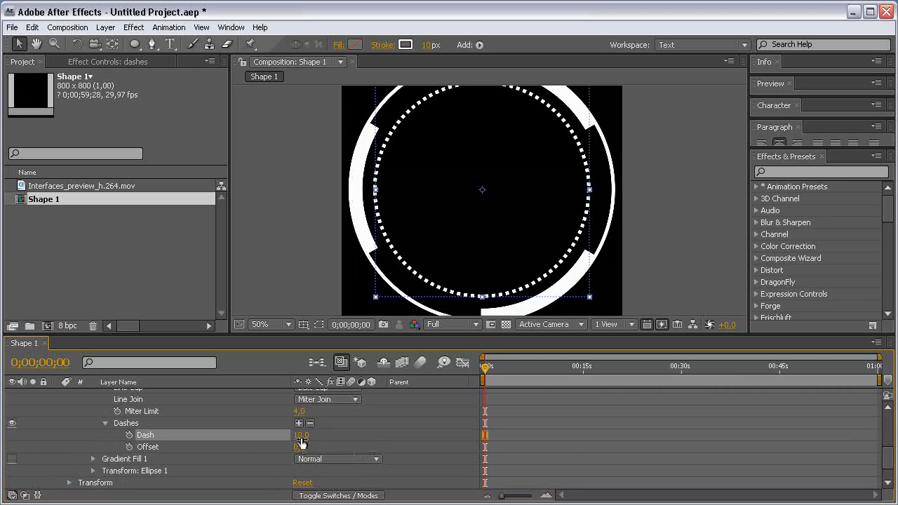
left_click_drag(303, 436, 338, 435)
key("space")
left_click_drag(439, 194, 441, 214)
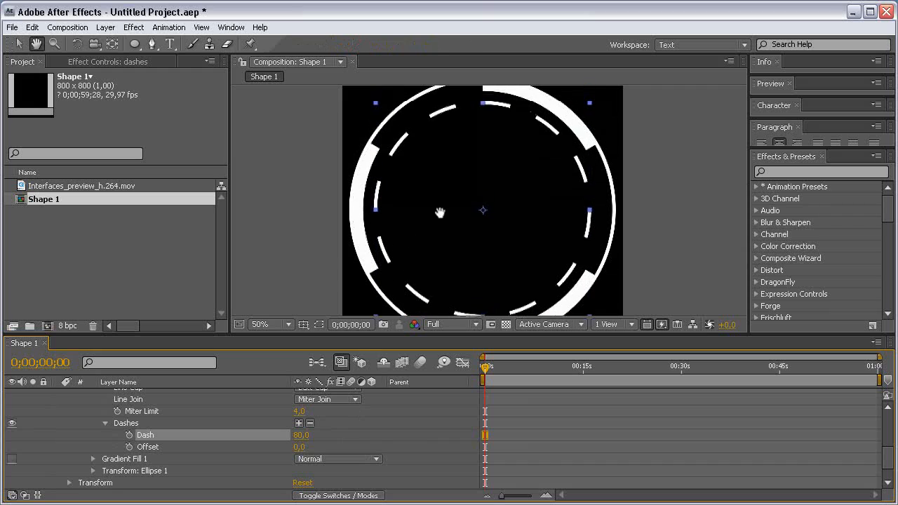
left_click_drag(298, 435, 284, 436)
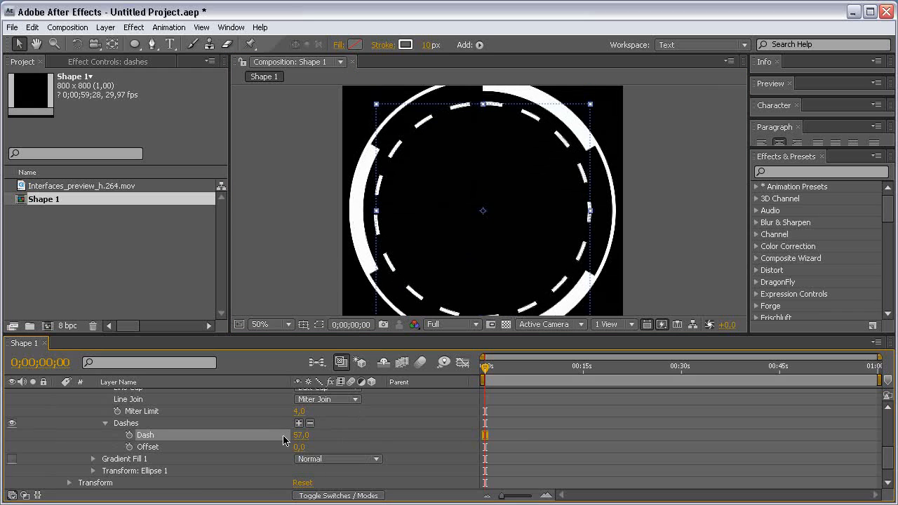
- Set the stroke width of the dashes layer to 5 px and collapse the layer's properties
left_click(427, 45)
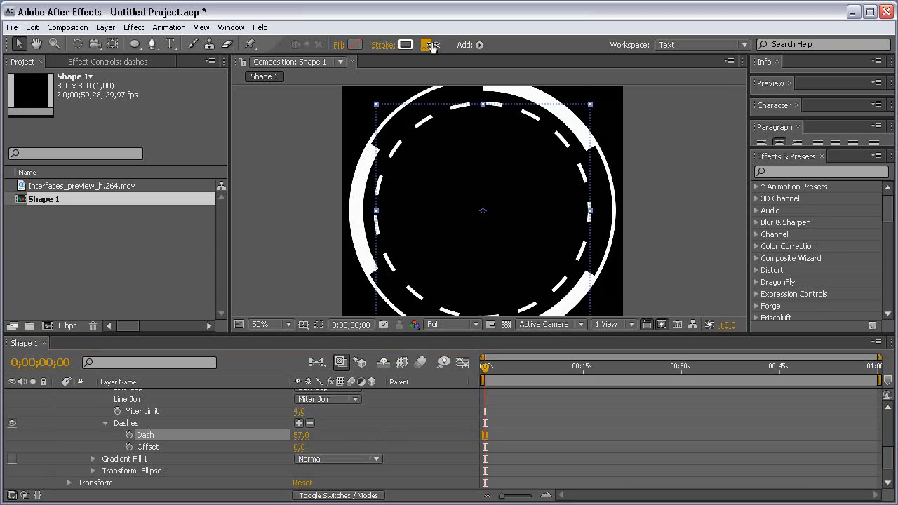
type("5")
key("Return")
scroll(191, 435, "up", 5)
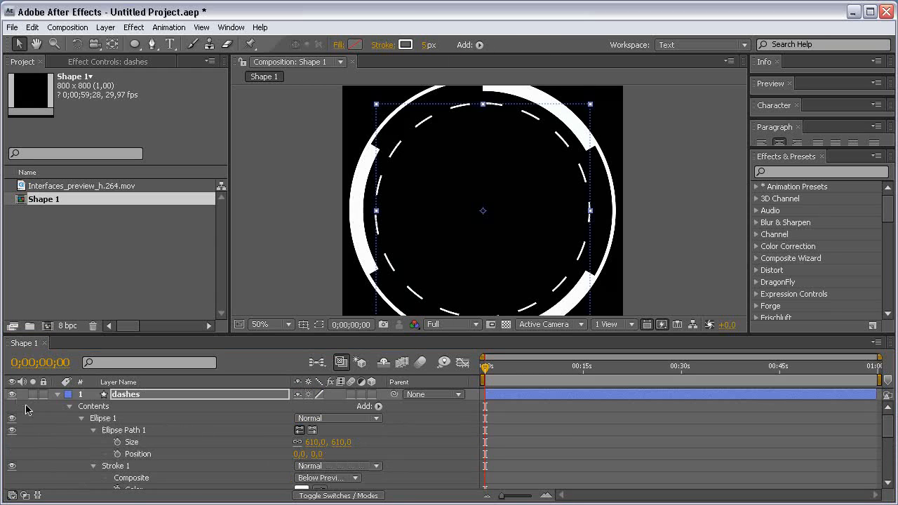
left_click(59, 397)
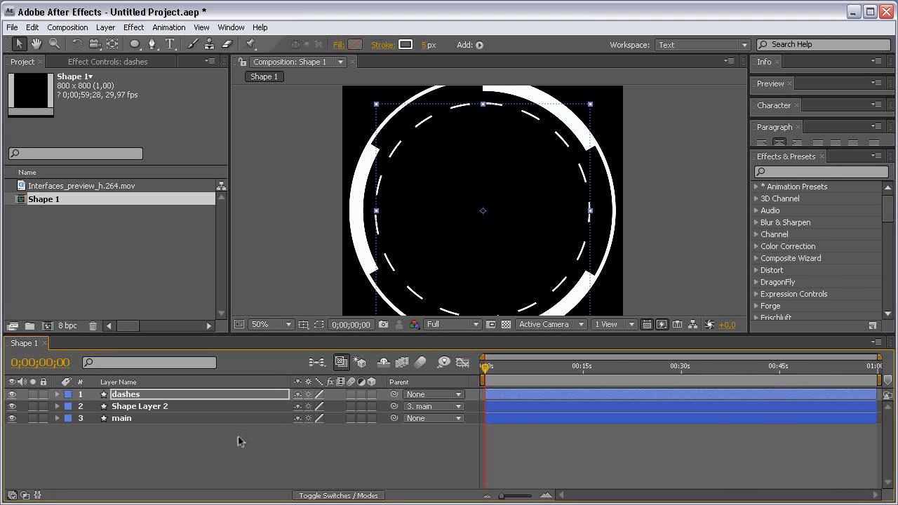
- Duplicate the main layer, put the copy at the top of the layer stack and scale it to 47%
left_click(245, 449)
left_click(153, 418)
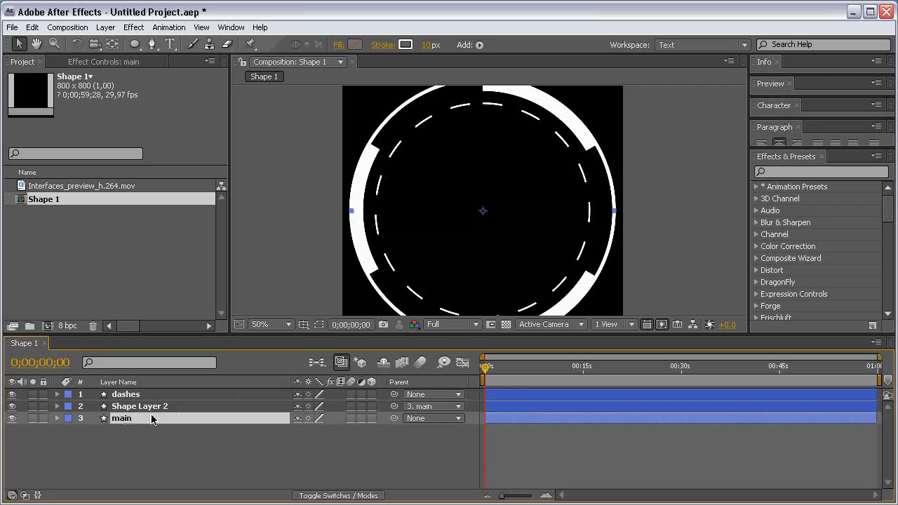
key("ctrl+d")
left_click_drag(148, 418, 180, 394)
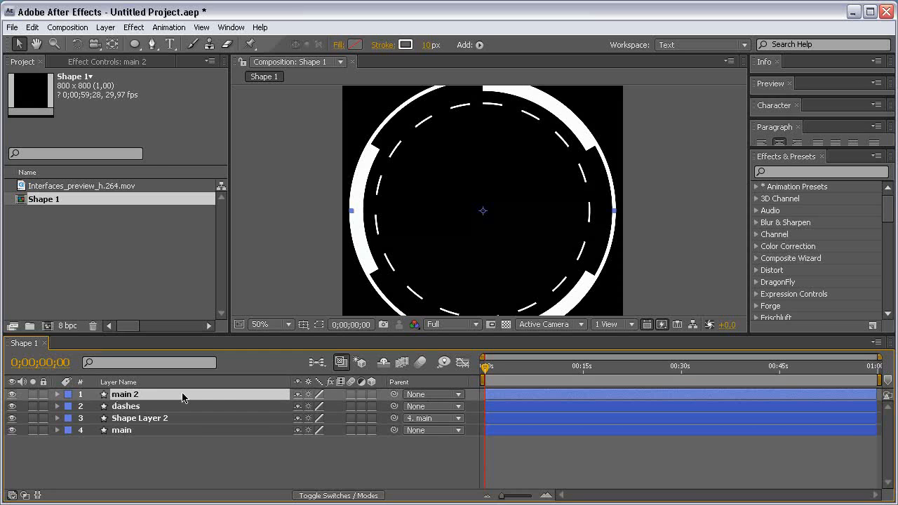
key("s")
left_click_drag(351, 409, 315, 408)
left_click(256, 399)
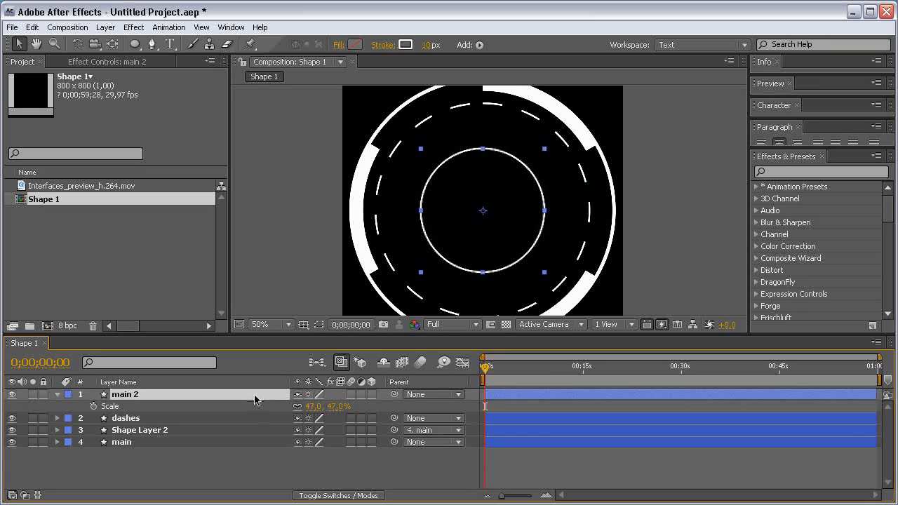
- Duplicate the main 2 layer and set the duplicate's stroke width to 50 px
key("ctrl+d")
key("Return")
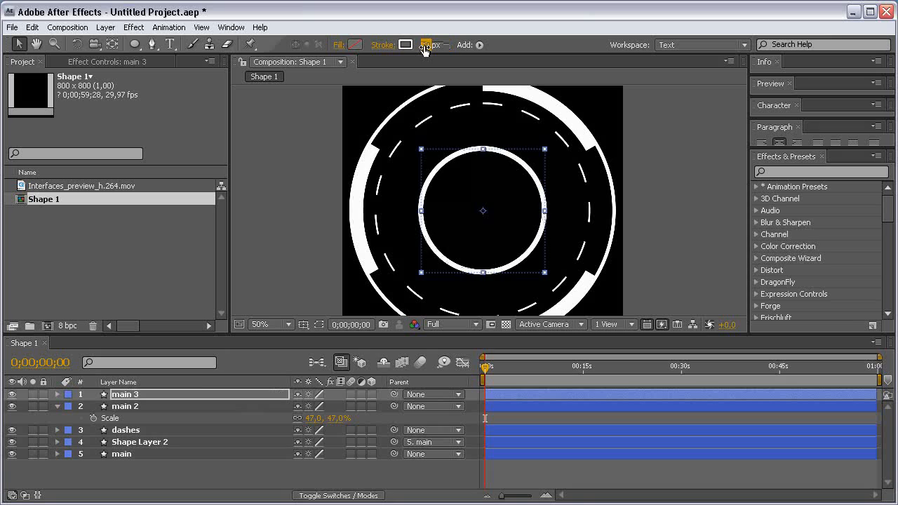
left_click_drag(424, 47, 426, 46)
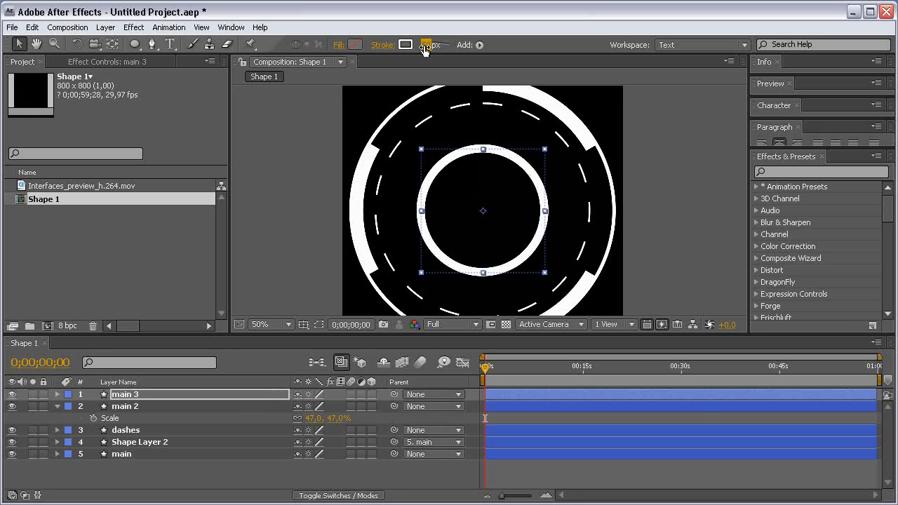
- Add a dash to Stroke 1 of main 3 and lengthen it to 393 to split the inner ring into evenly spaced arcs
left_click(58, 394)
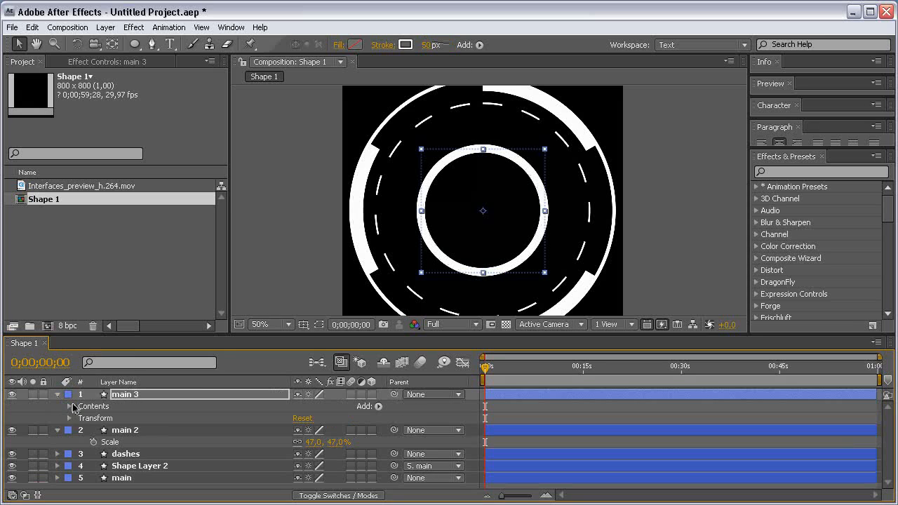
left_click(68, 406)
left_click(82, 418)
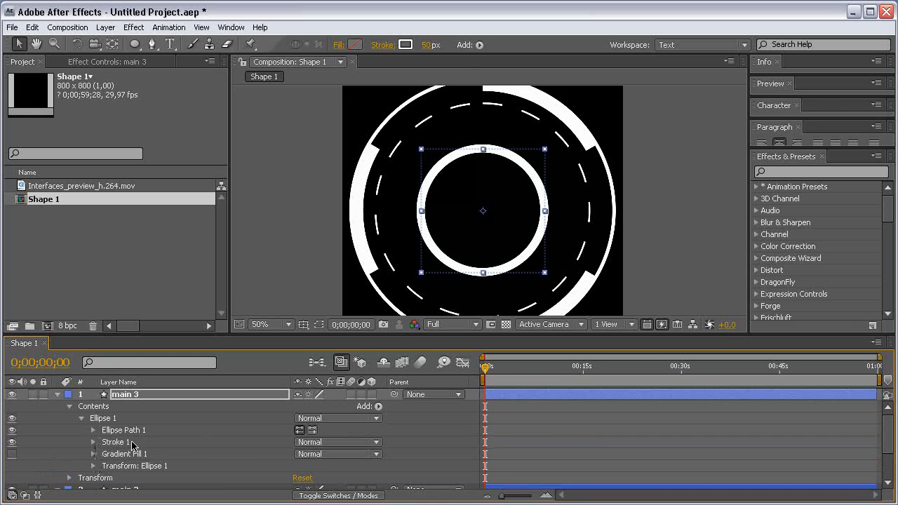
left_click(94, 442)
scroll(307, 465, "down", 3)
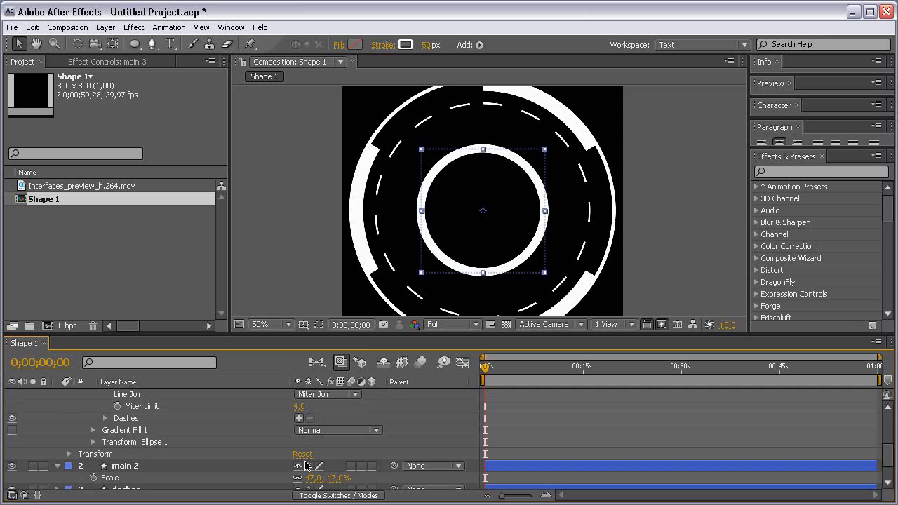
left_click(299, 417)
left_click_drag(302, 430, 558, 413)
scroll(328, 424, "up", 8)
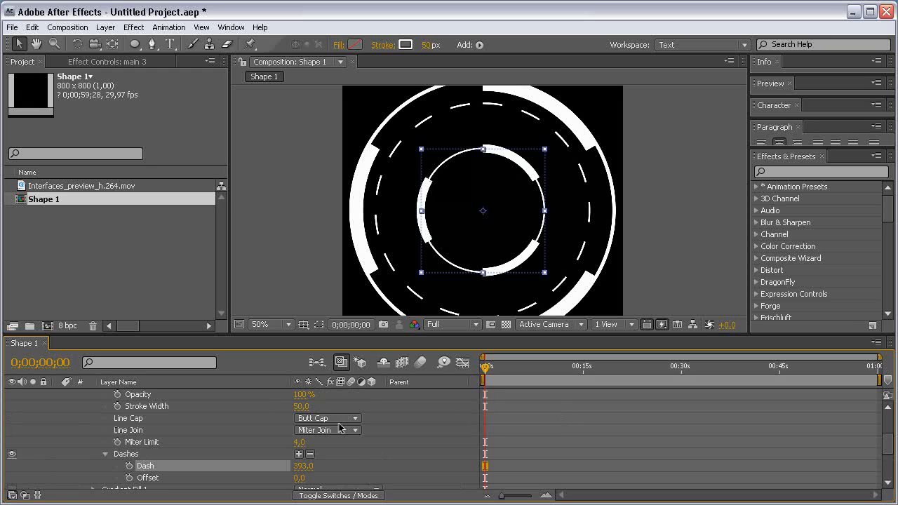
- Scale main 3 to 50% so its arcs extend outside the thin inner ring, and parent it to main 2
key("s")
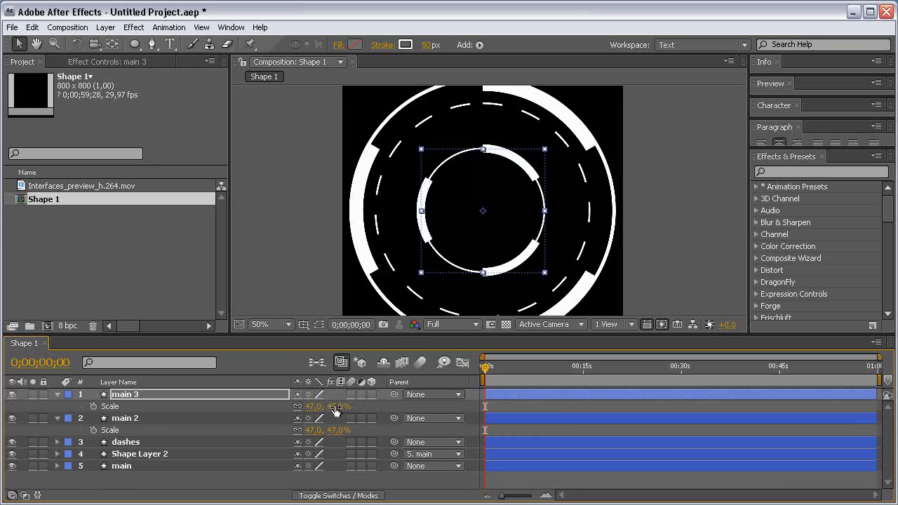
mouse_move(335, 406)
left_mouse_down()
mouse_move(357, 402)
mouse_move(350, 400)
left_mouse_up()
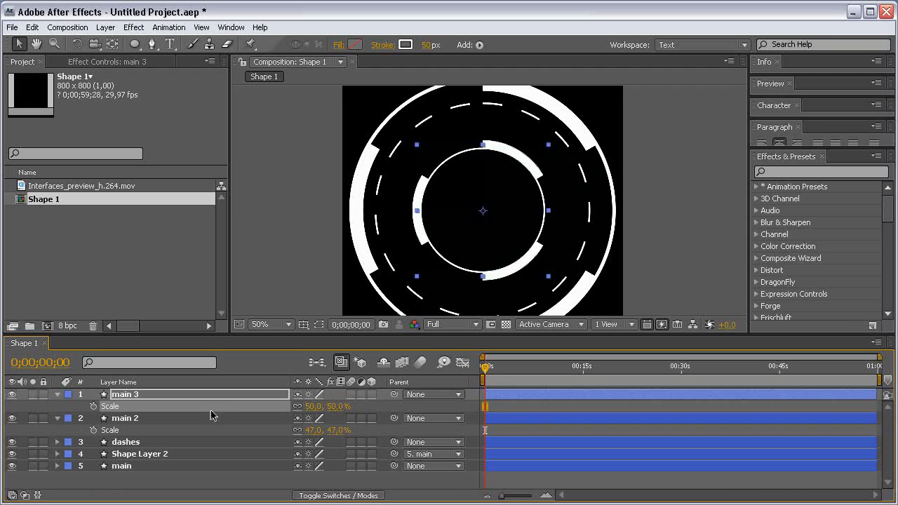
left_click(40, 419)
left_click(11, 418)
left_click(11, 418)
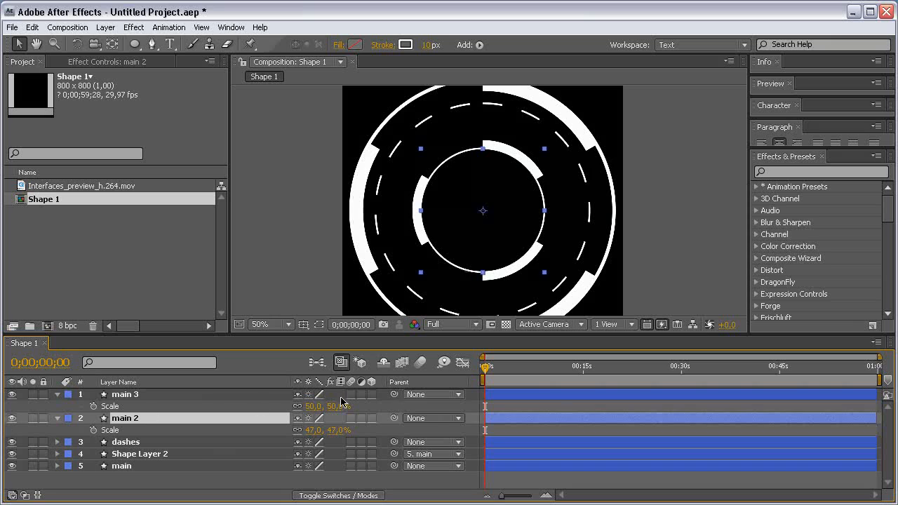
left_click_drag(394, 397, 121, 419)
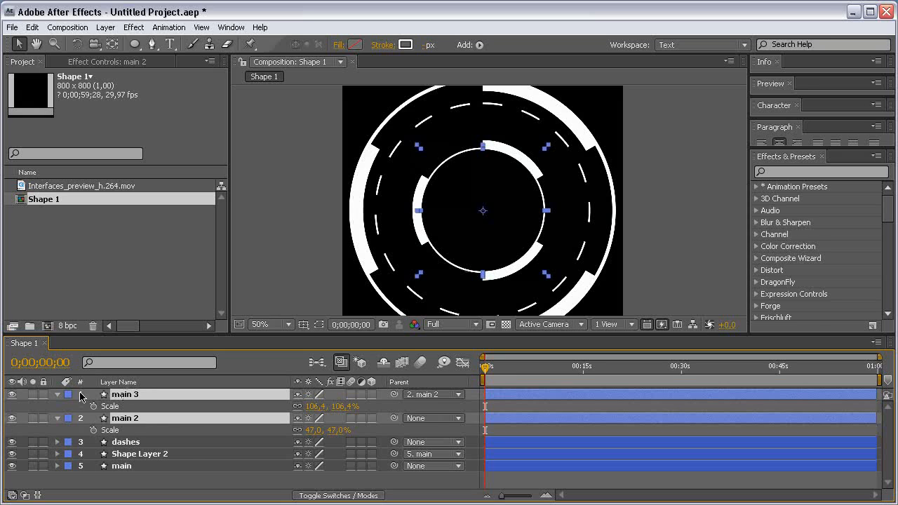
- Give main 2 and main 3 a yellow label color and the dashes layer a red one
left_click(69, 395)
left_click(120, 457)
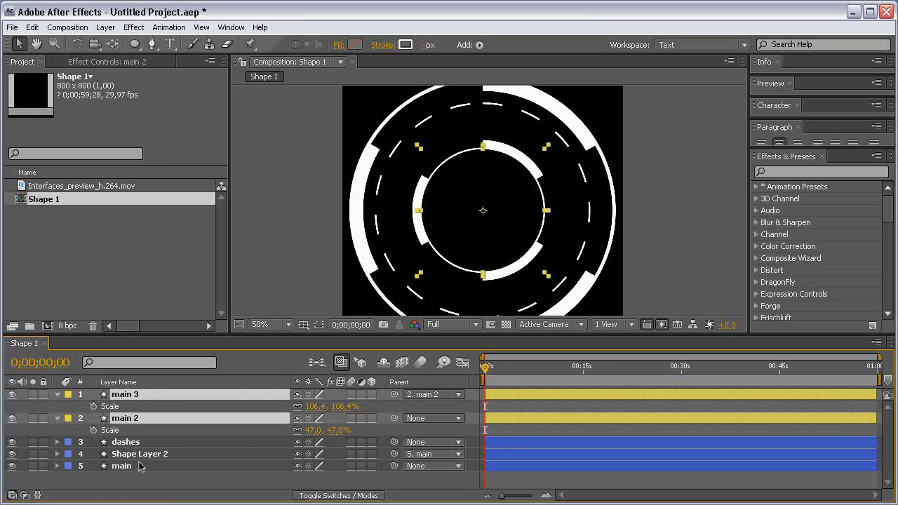
left_click(135, 465)
left_click(60, 443)
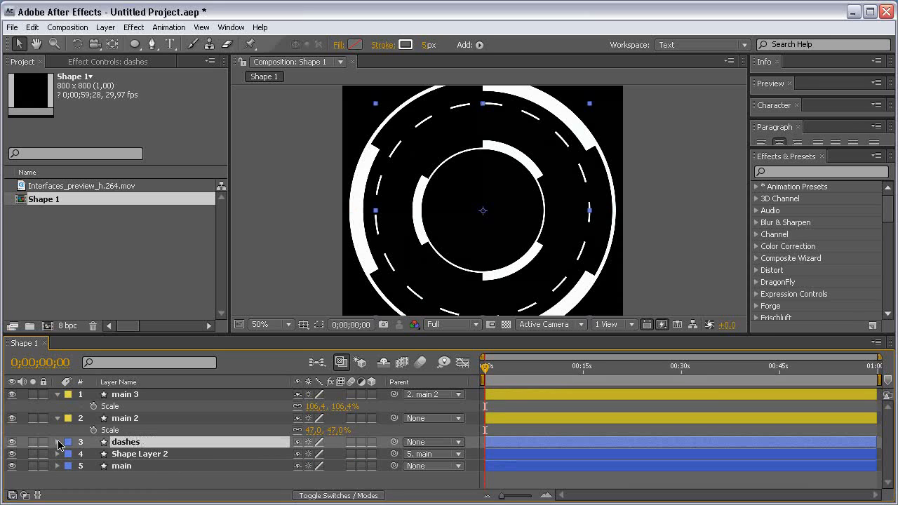
left_click(66, 446)
left_click(77, 493)
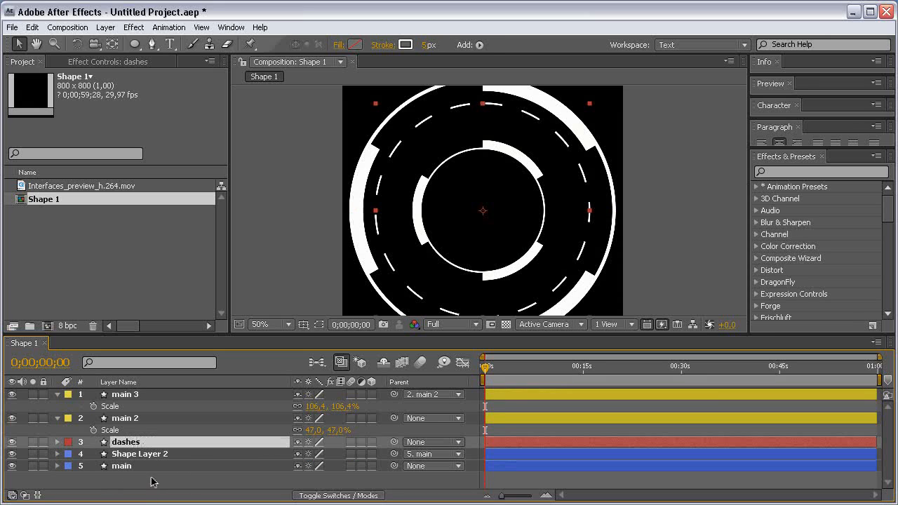
- Collapse the properties of main 2 and main 3, and compare the composition with the reference interface preview
left_click(151, 482)
left_click(58, 418)
left_click(57, 394)
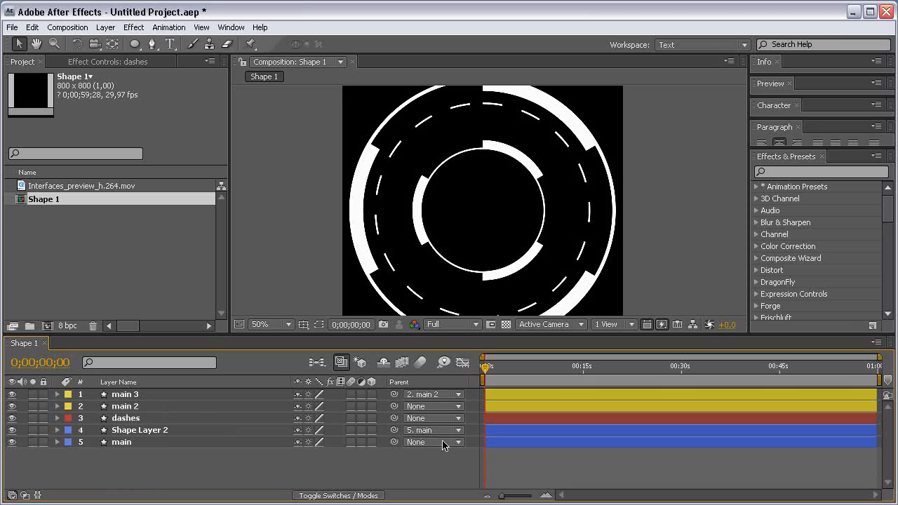
key("alt+Tab")
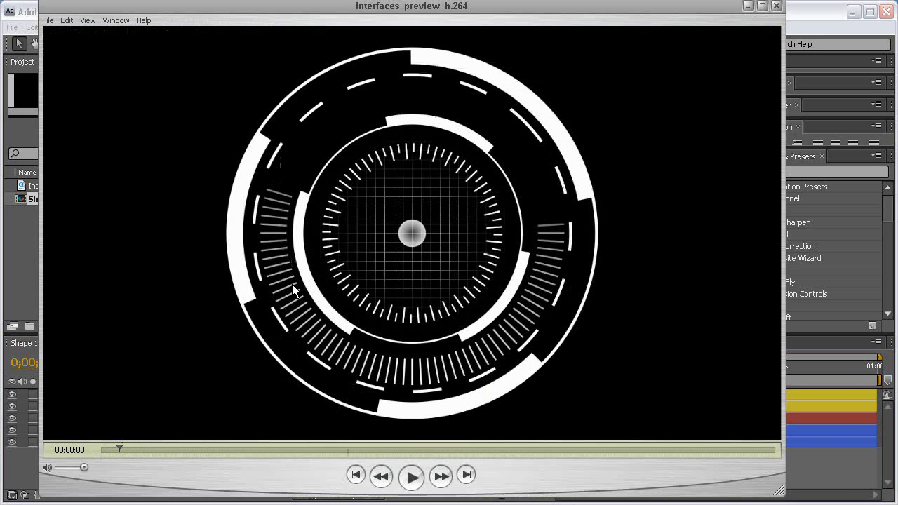
key("alt+Tab")
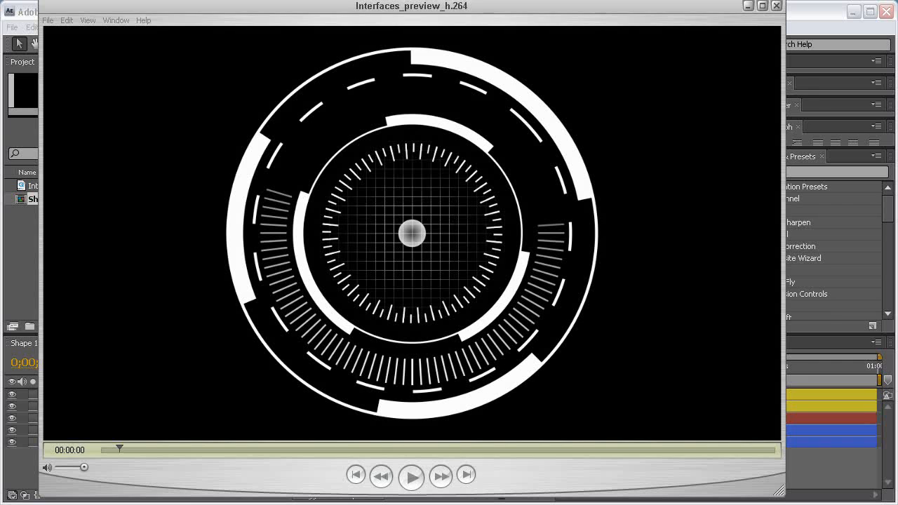
- Show the title/action-safe guides and draw a short vertical Pen line on the centre axis between the lower inner ring and the dashes
scroll(528, 202, "down", 2)
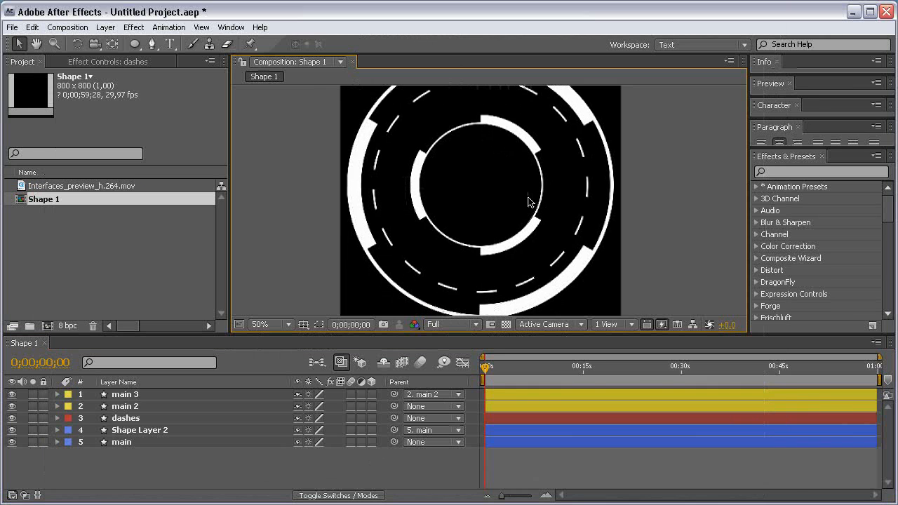
key("h")
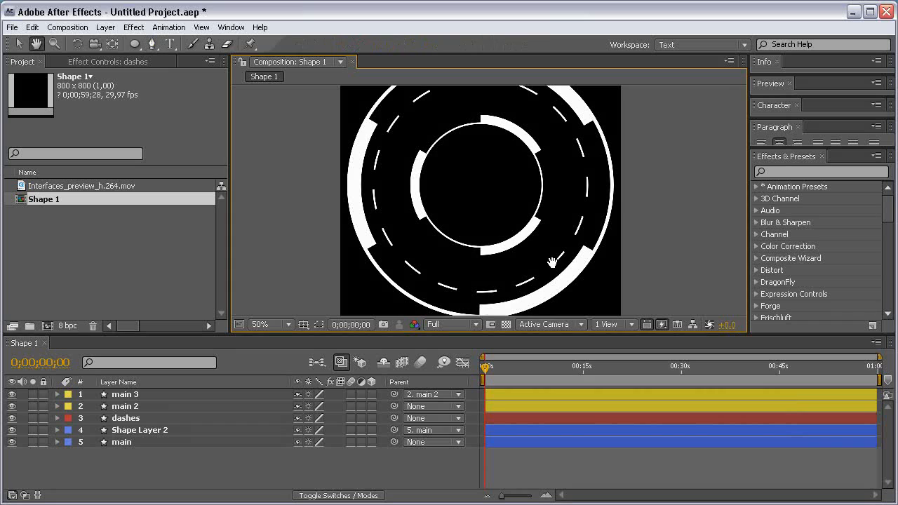
left_click_drag(551, 262, 519, 188)
scroll(491, 191, "up", 1)
scroll(477, 200, "up", 1)
scroll(484, 210, "down", 1)
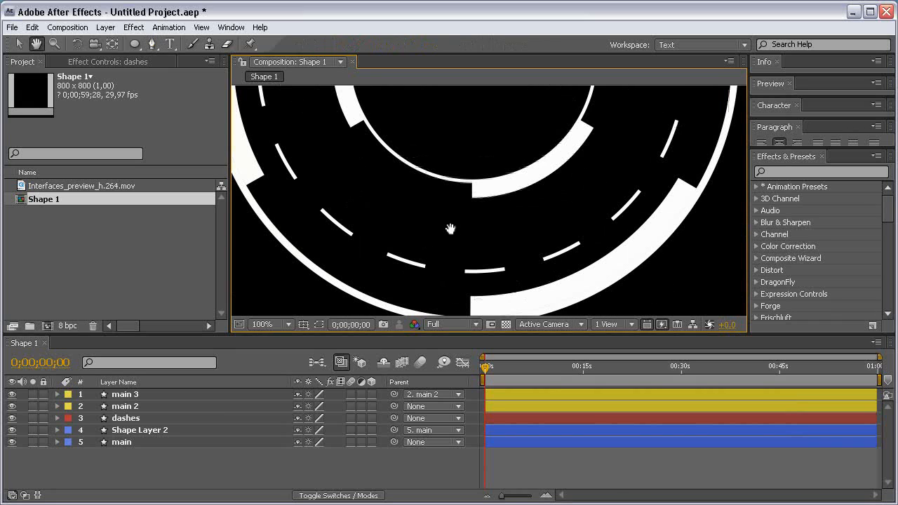
key("g")
key("apostrophe")
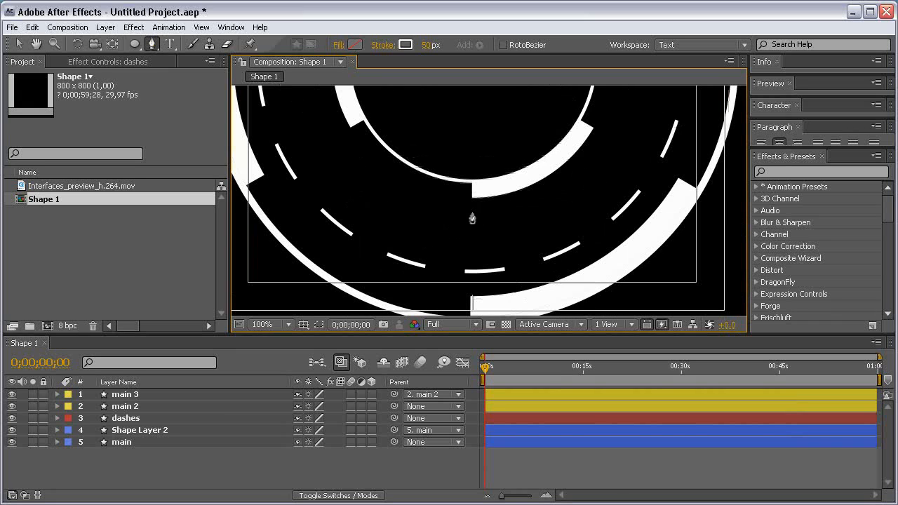
left_click(471, 255)
left_click(472, 257)
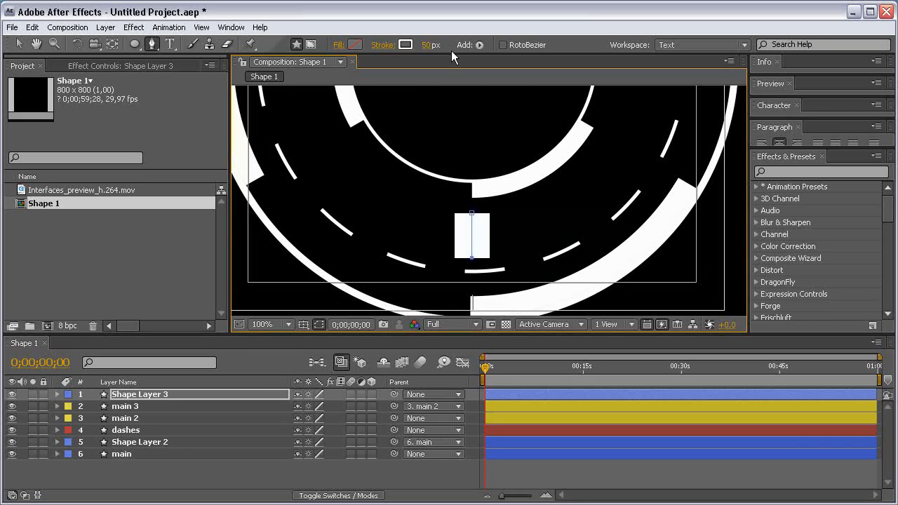
- Set the new vertical line's stroke width to 5 px and deselect its layer
left_click(427, 45)
type("5")
left_click(429, 477)
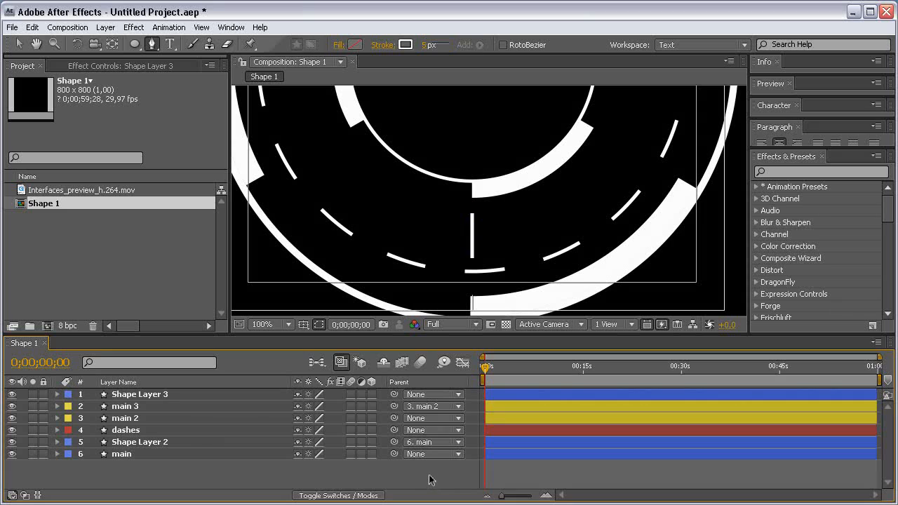
- Add a Repeater to Shape Layer 3 and set its transform position to 0, 0
left_click(58, 394)
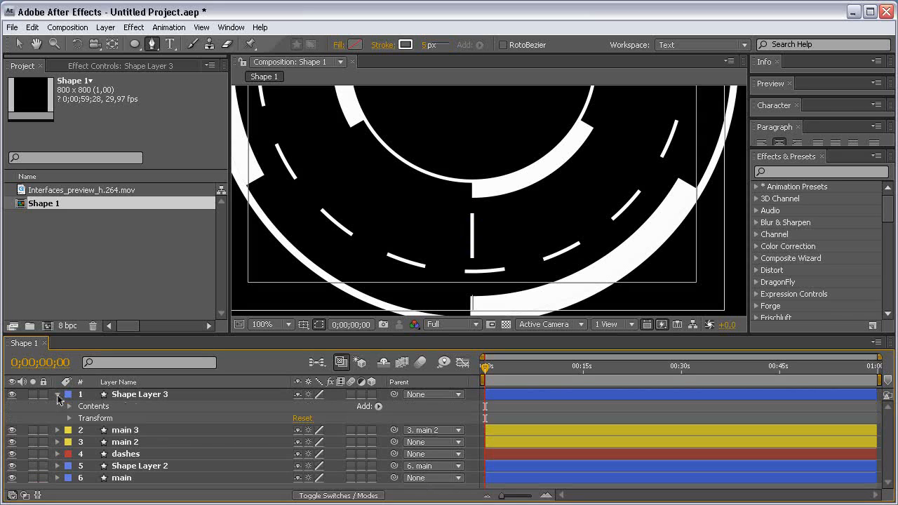
left_click(378, 406)
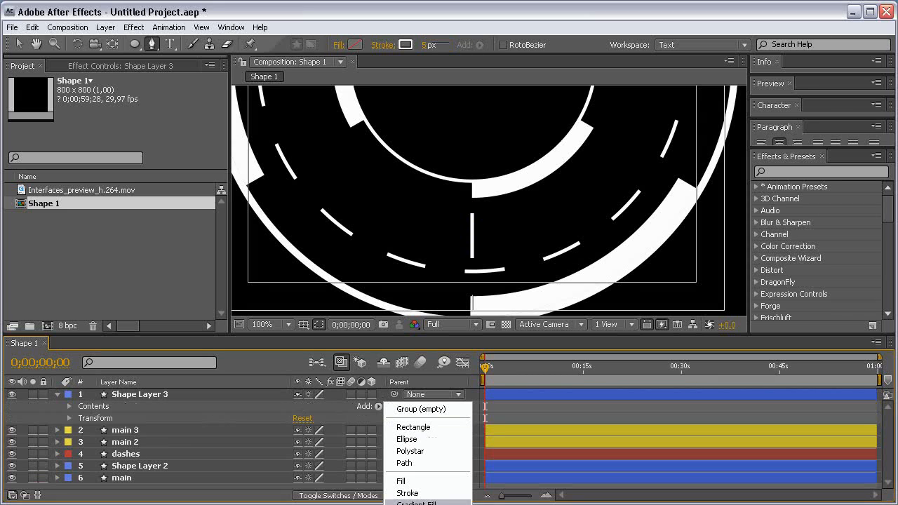
left_click(421, 504)
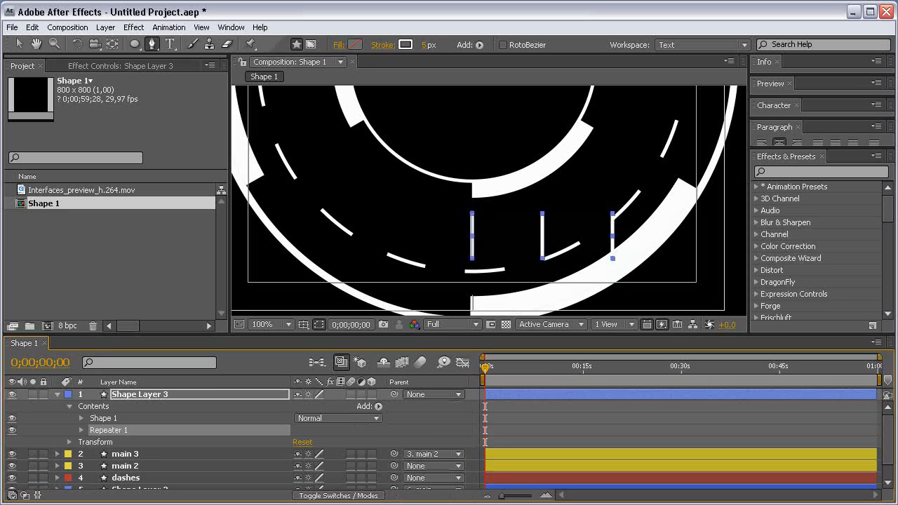
left_click(420, 422)
left_click(80, 430)
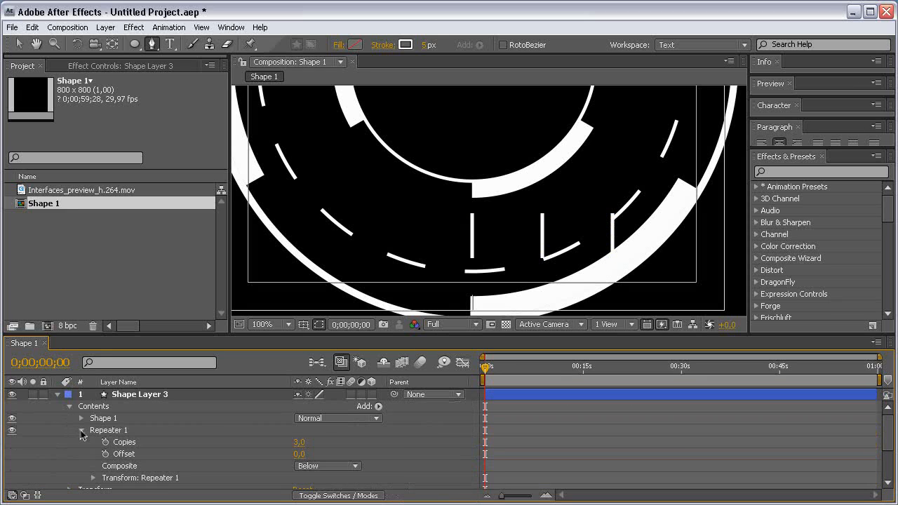
scroll(84, 428, "down", 2)
left_click(92, 411)
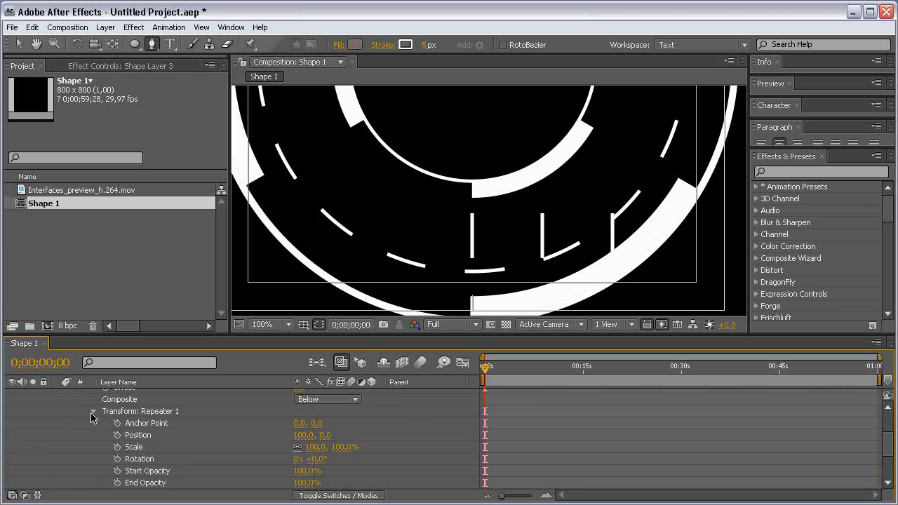
scroll(92, 414, "down", 3)
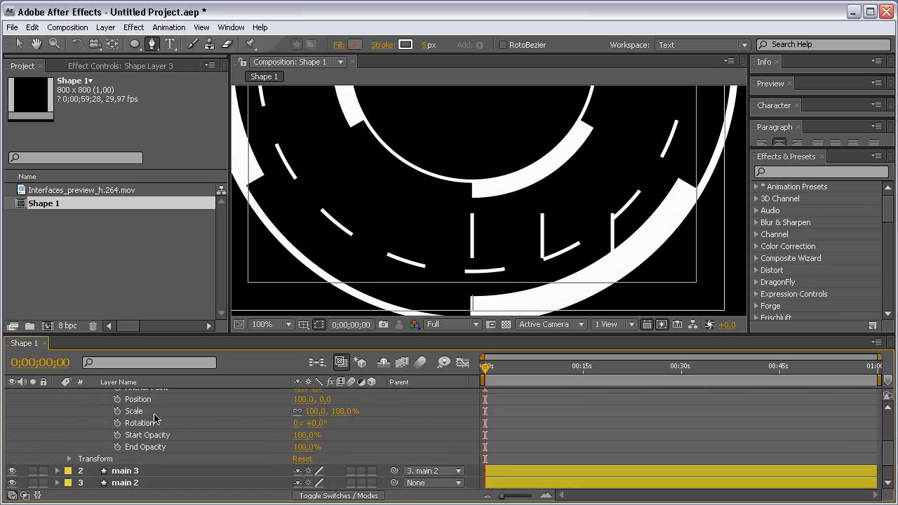
left_click(302, 400)
type("0")
key("Return")
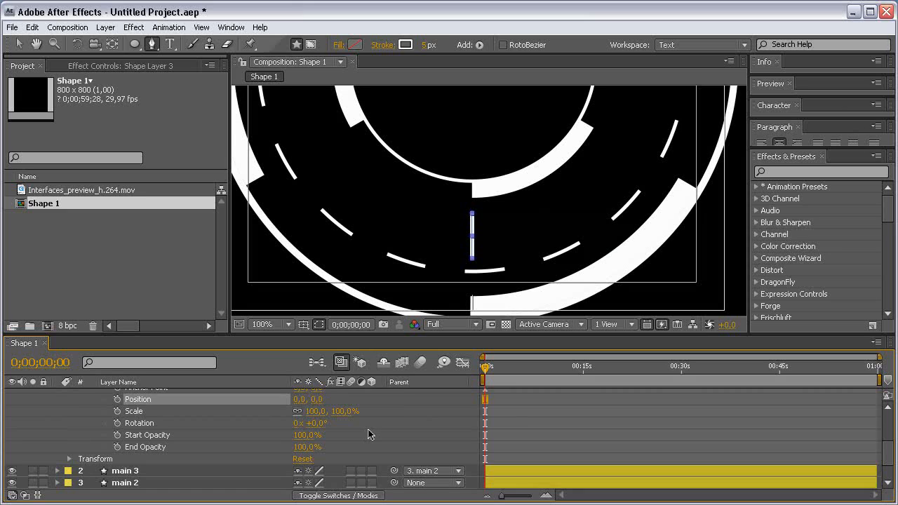
- Set Repeater 1's rotation to 1° and raise its copies to 57
left_click(321, 423)
type("1")
key("Return")
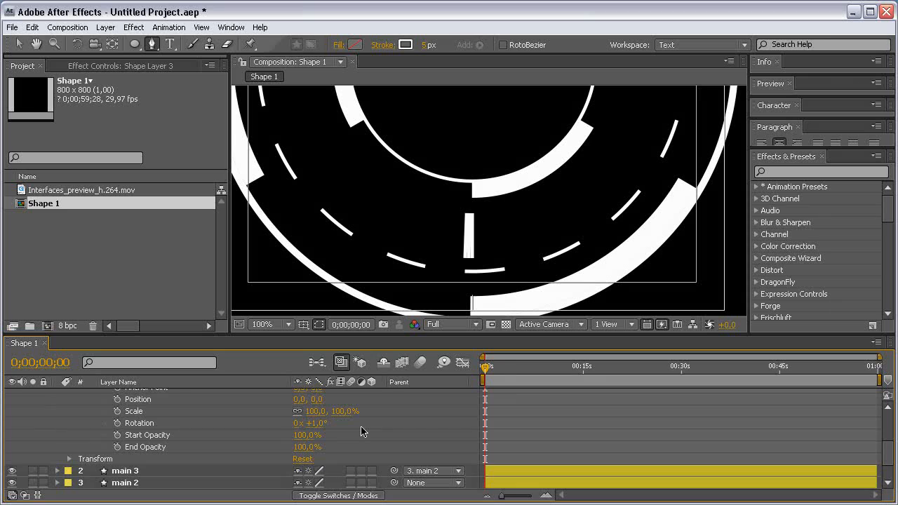
scroll(362, 431, "up", 2)
left_click_drag(299, 416, 335, 410)
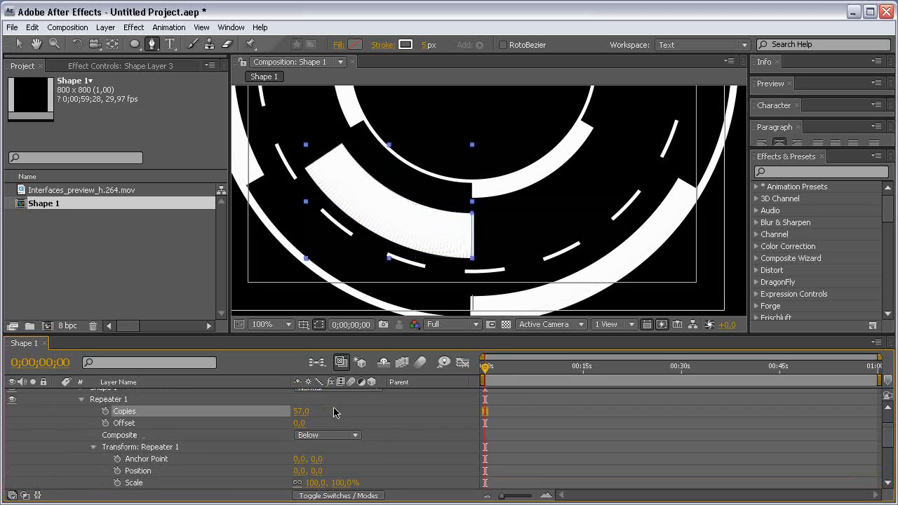
- Widen the spacing of the repeated lines by trying a repeater rotation of 2° and settling on 3°
scroll(359, 439, "down", 2)
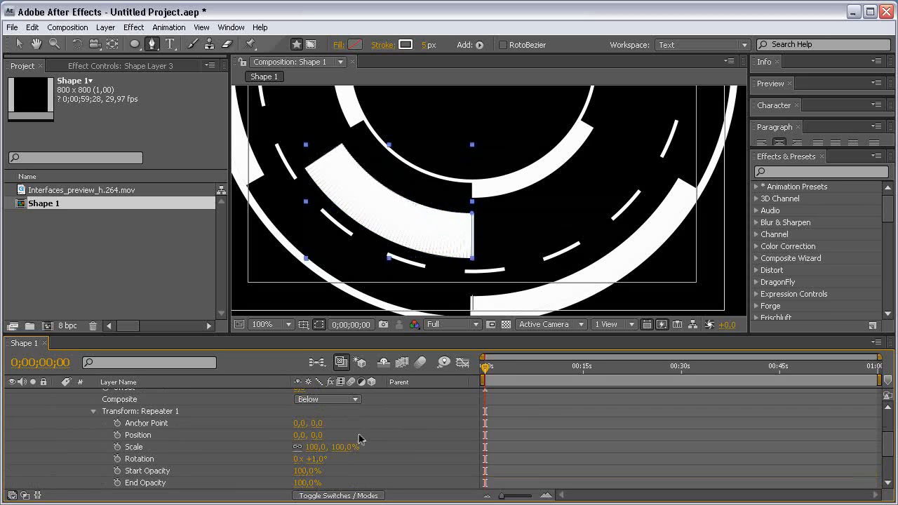
left_click(317, 459)
type("2")
key("Return")
left_click(318, 458)
type("3")
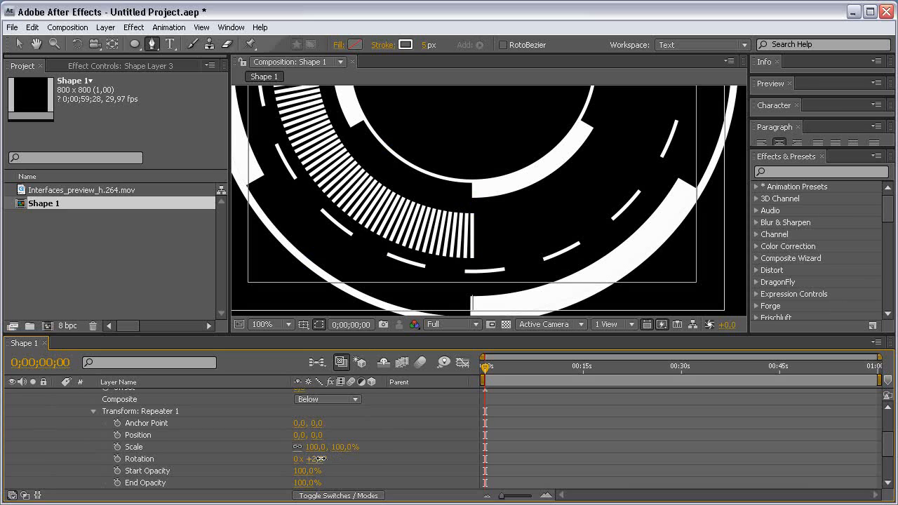
key("Return")
scroll(365, 461, "up", 3)
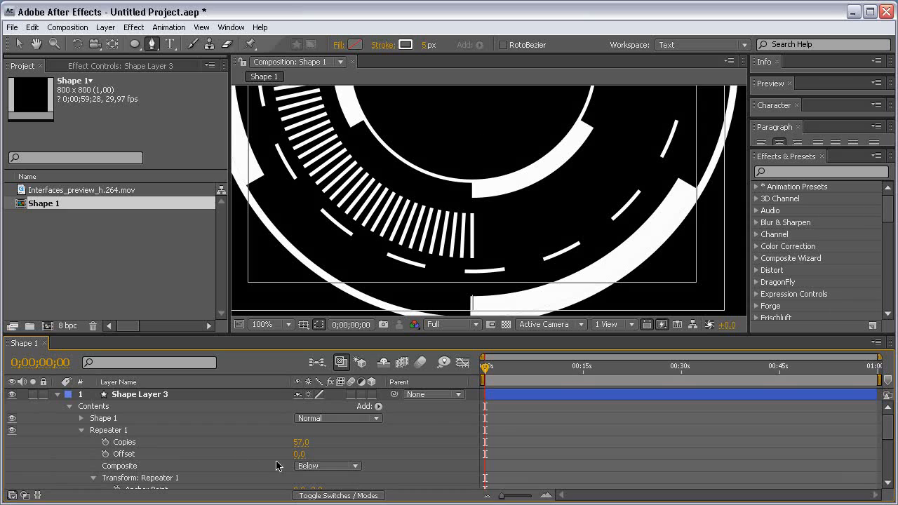
- Set Repeater 1's copies to 180 and bring the whole tick ring into view
left_click(300, 442)
type("180")
key("Return")
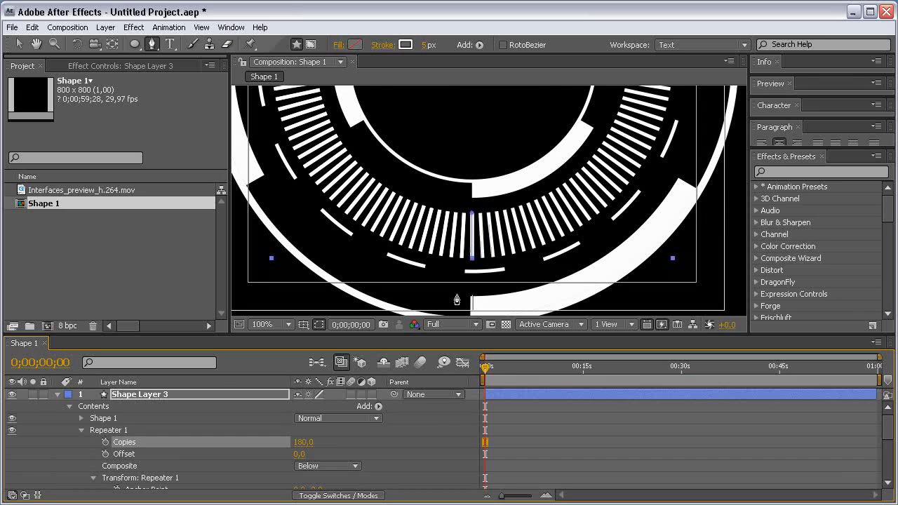
scroll(519, 161, "down", 2)
mouse_move(518, 168)
left_mouse_down()
mouse_move(514, 234)
mouse_move(511, 220)
left_mouse_up()
key("g")
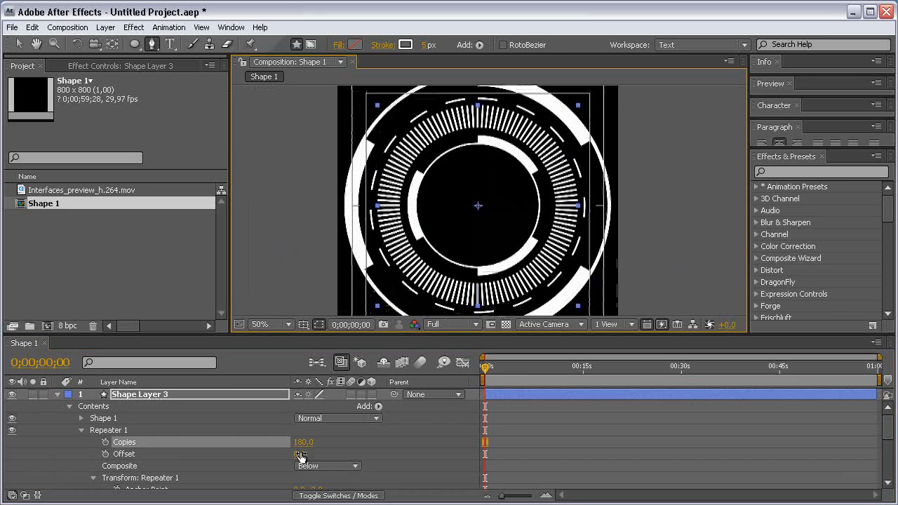
- Try dividing Repeater 1's copies by 90, and try copy counts of 90 and 45
left_click(301, 443)
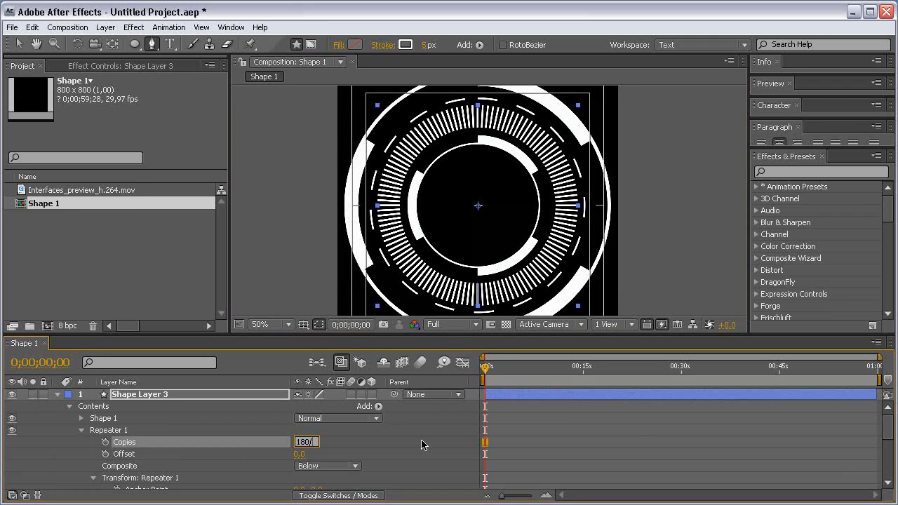
type("/90")
key("Return")
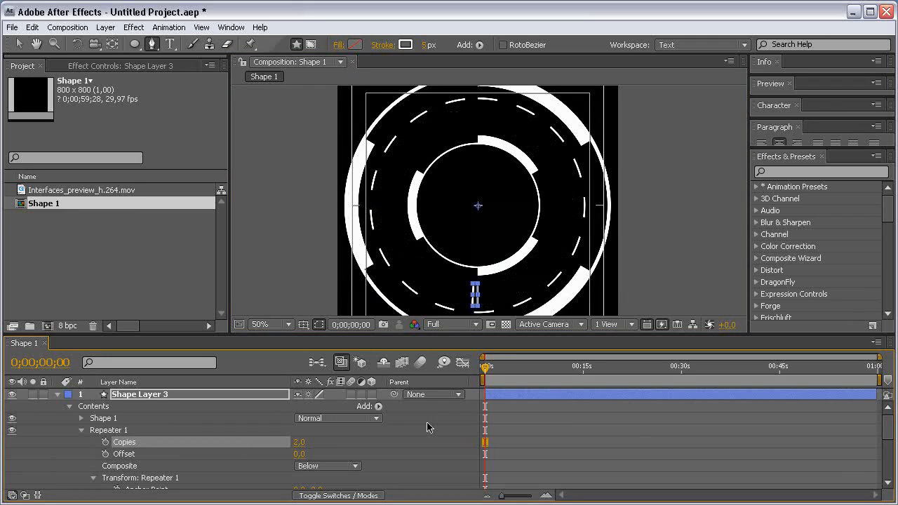
left_click(297, 442)
type("90")
key("Return")
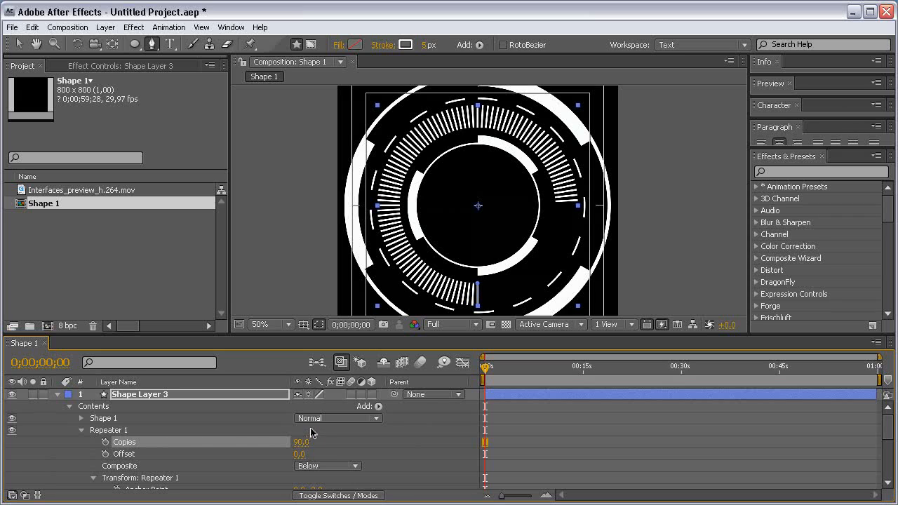
left_click(300, 444)
type("45")
key("Return")
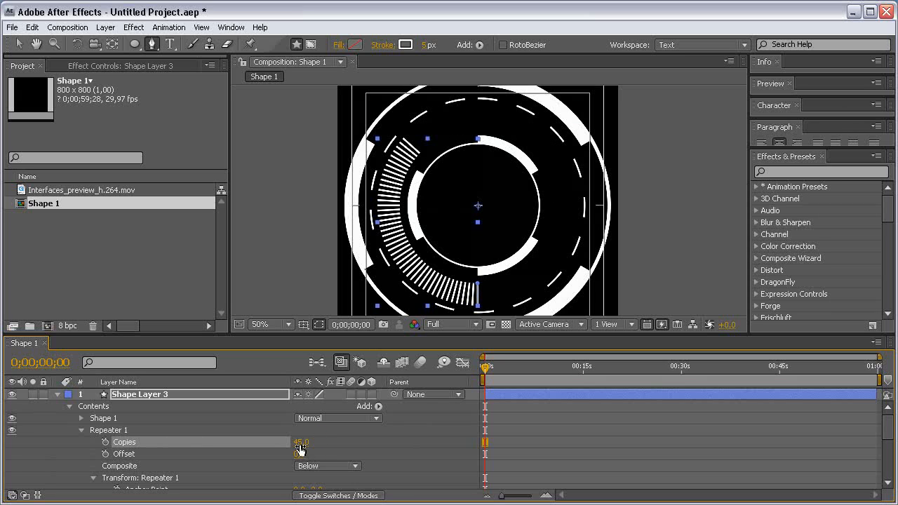
- Set Repeater 1's copies to 55, and divide that value by 2 to get 27.5
left_click(300, 443)
type("55")
key("Return")
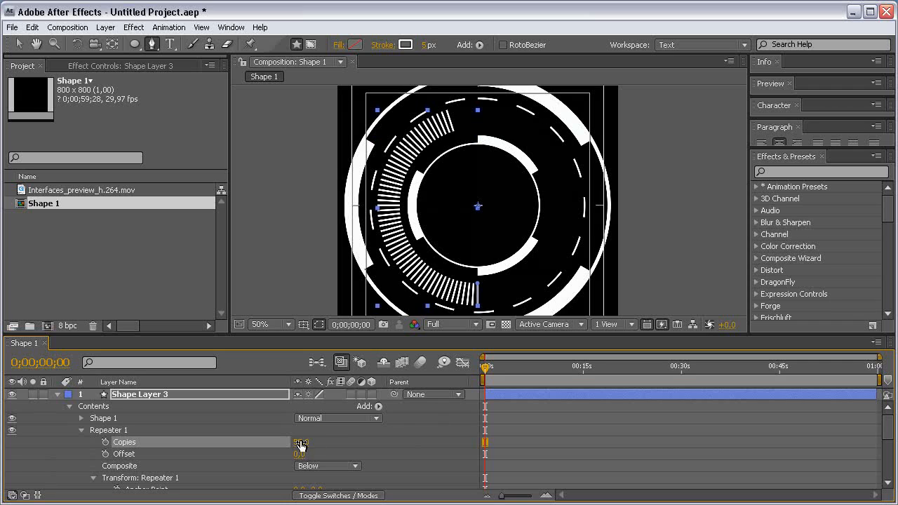
scroll(400, 442, "down", 1)
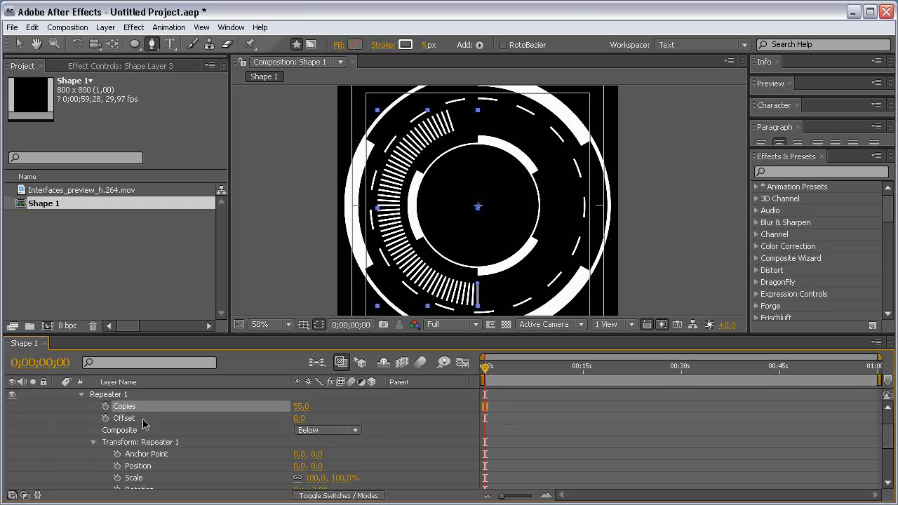
left_click(301, 406)
type("/2")
key("Return")
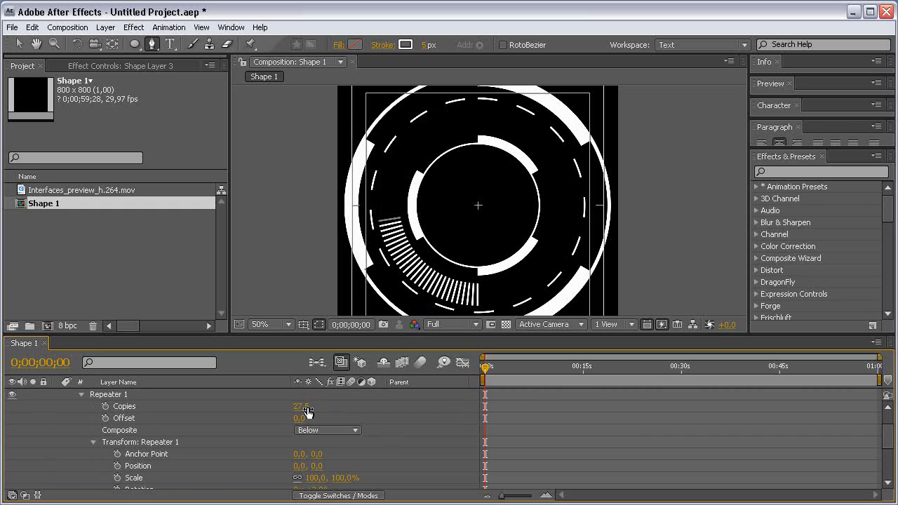
- Add the expression wiggle(.5,27) to Repeater 1's Copies and scrub to about 3 seconds to check the animation
left_click(105, 407, "alt")
type("wiggle(.5")
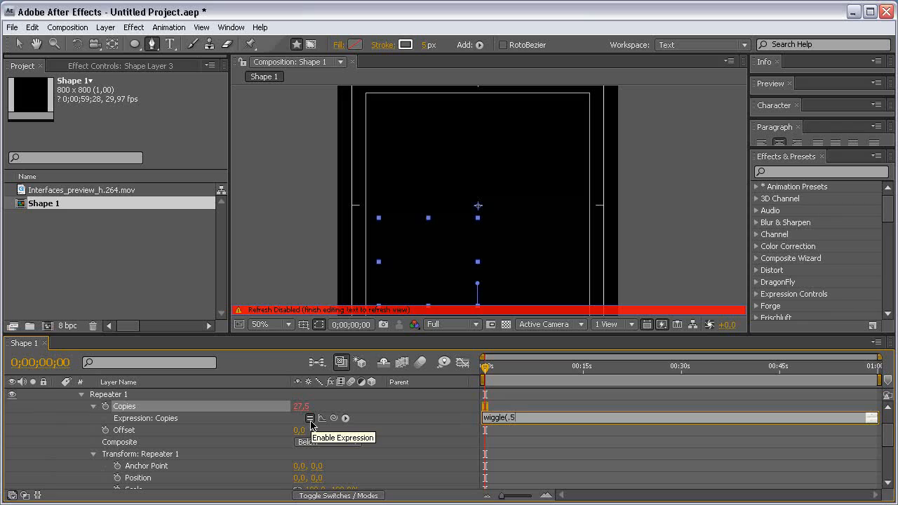
type(",")
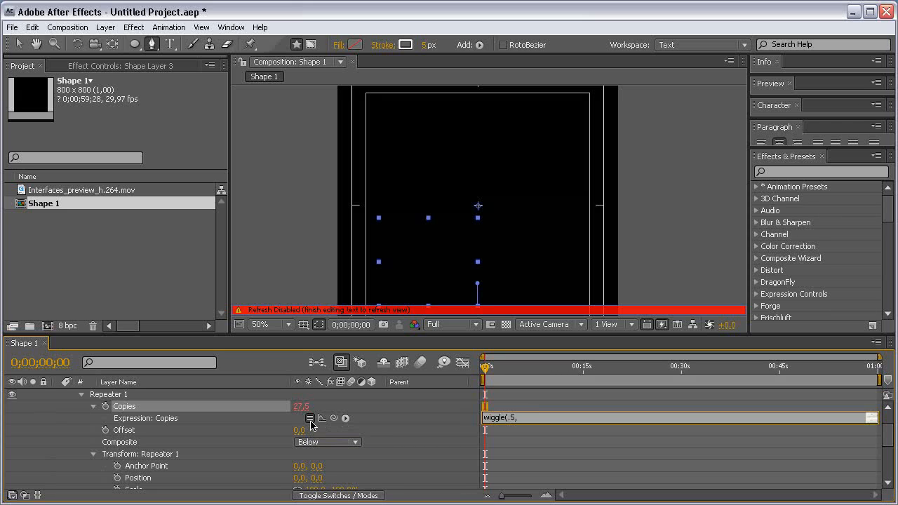
type("27)")
left_click(400, 410)
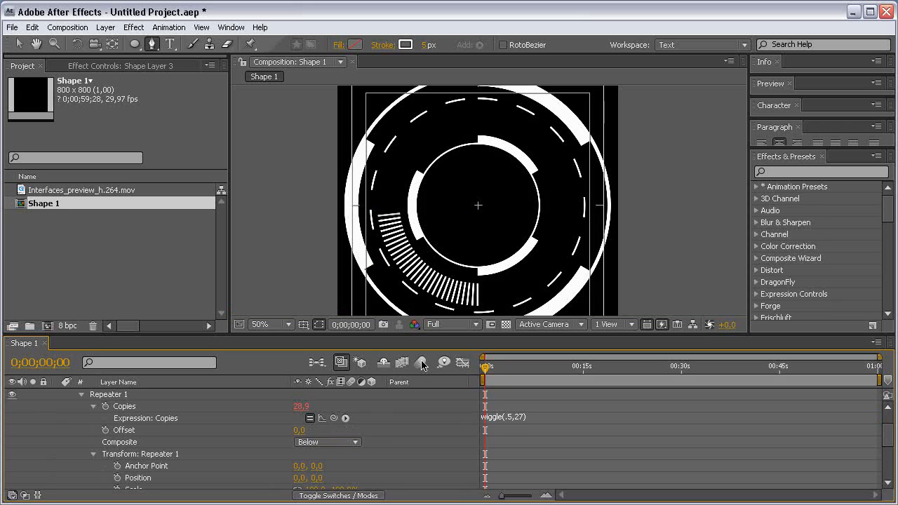
left_click_drag(486, 369, 506, 369)
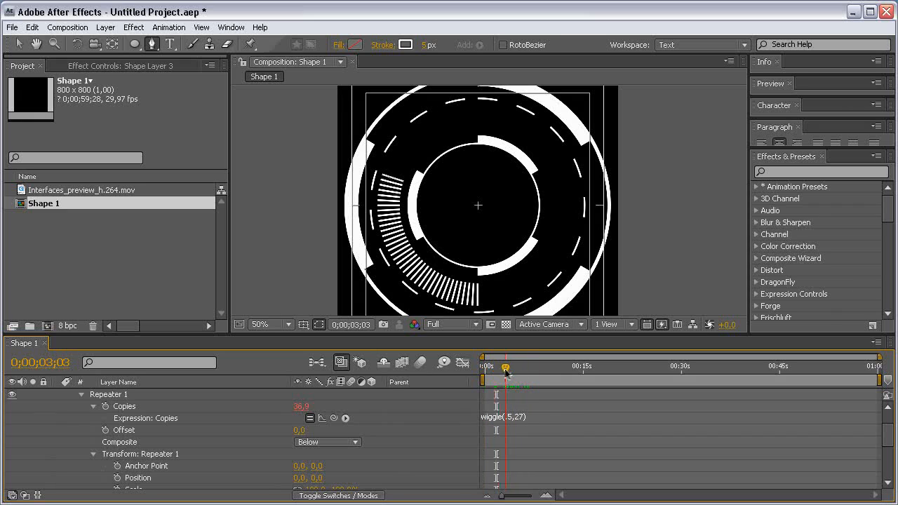
- Set Repeater 1's End Opacity to 50% and scrub back to 0;00;00;26 to check the fade
scroll(306, 429, "down", 3)
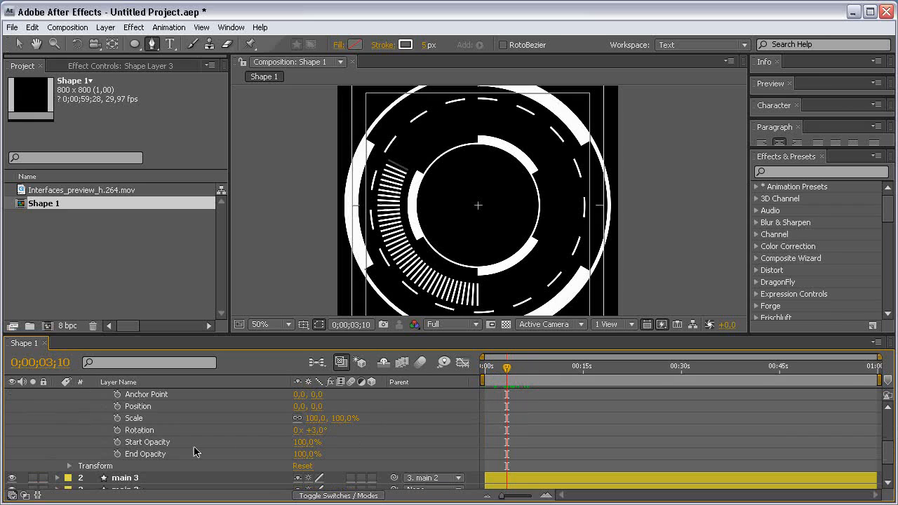
left_click(302, 455)
type("50")
key("Return")
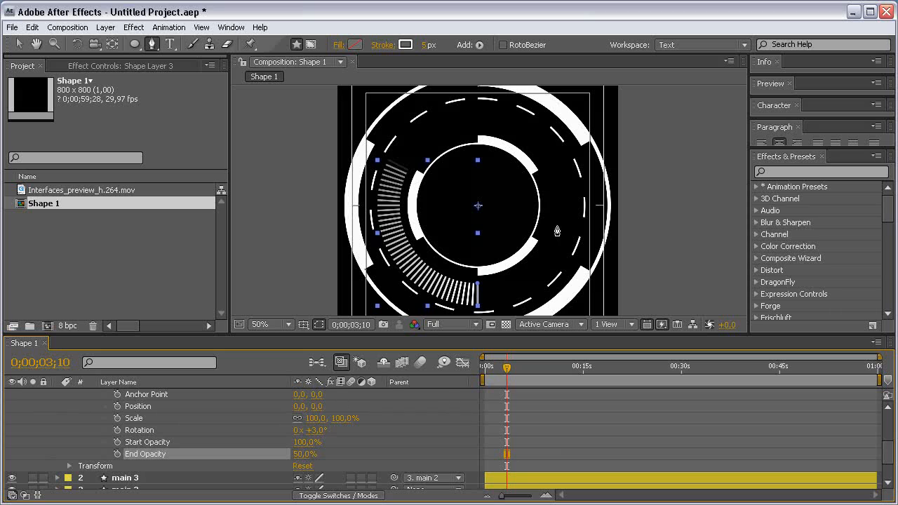
mouse_move(507, 367)
left_mouse_down()
mouse_move(484, 367)
mouse_move(523, 370)
mouse_move(490, 368)
left_mouse_up()
- Duplicate Shape Layer 3, mirror the copy with a horizontal scale of -100%, and scrub to 0;00;26;08 to check both tick arcs
scroll(331, 423, "up", 3)
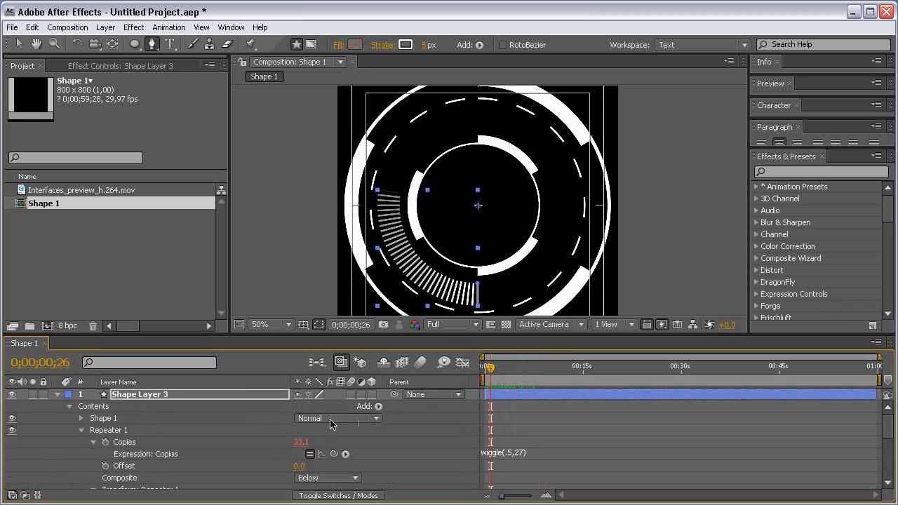
key("ctrl+d")
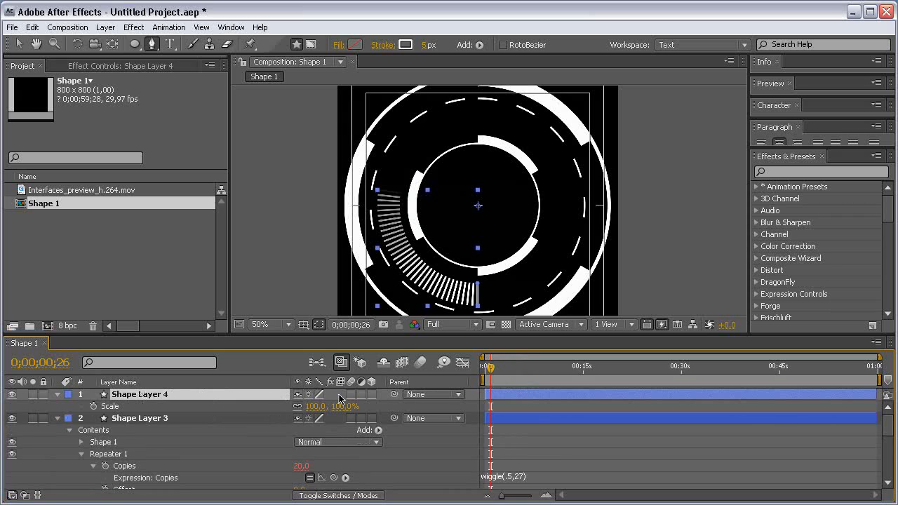
key("s")
left_click(316, 406)
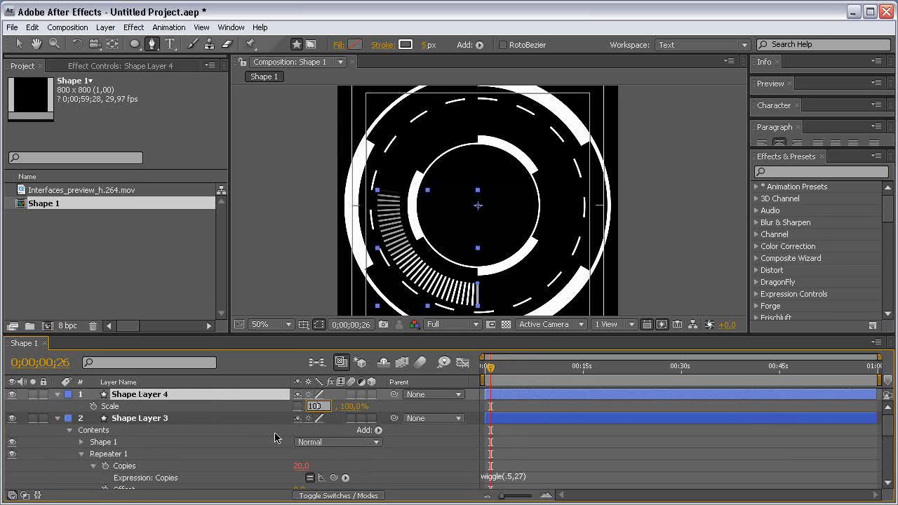
type("-100")
key("Return")
left_click_drag(489, 366, 660, 370)
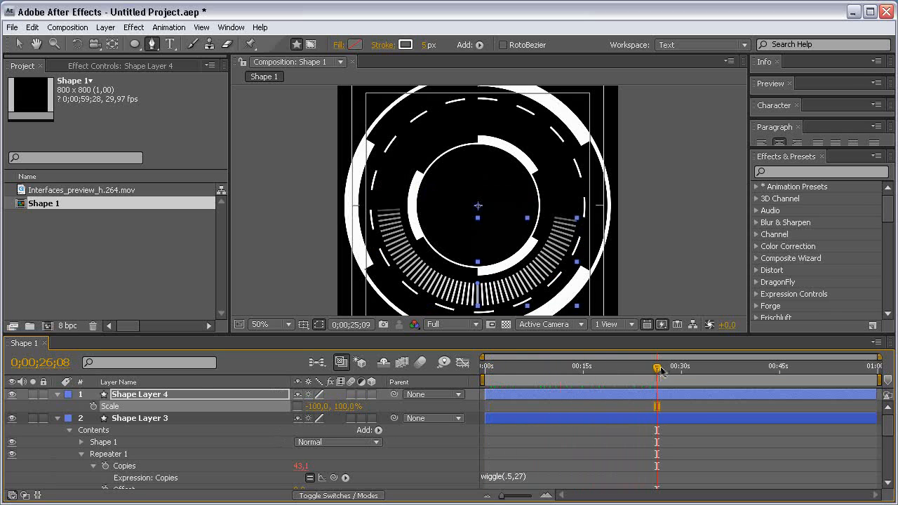
left_click(57, 395)
left_click(58, 406)
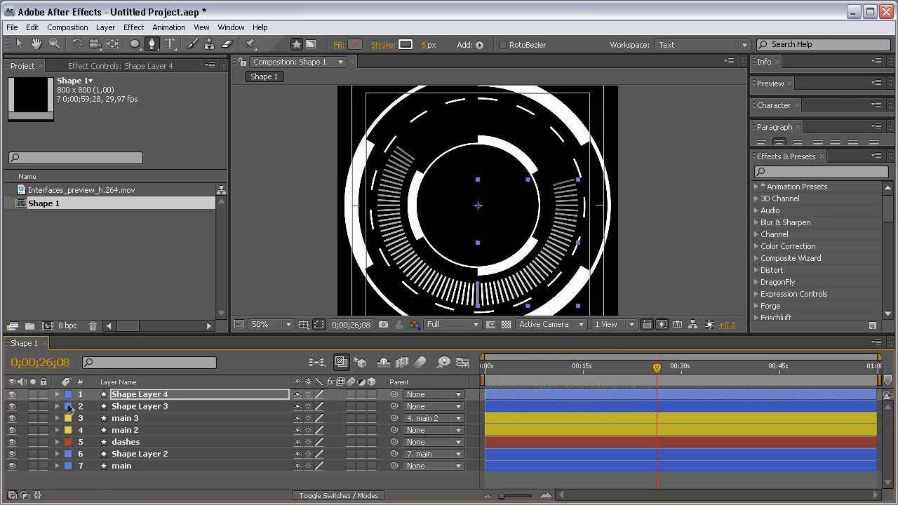
- Compare the composition with the Interfaces_preview_h.264 reference movie, examining the tick marks inside the inner ring
left_click(498, 503)
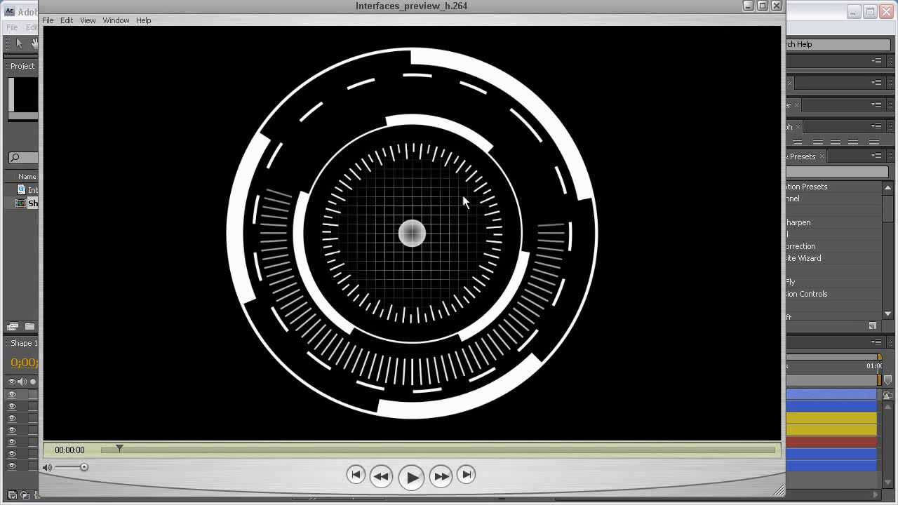
left_click(506, 504)
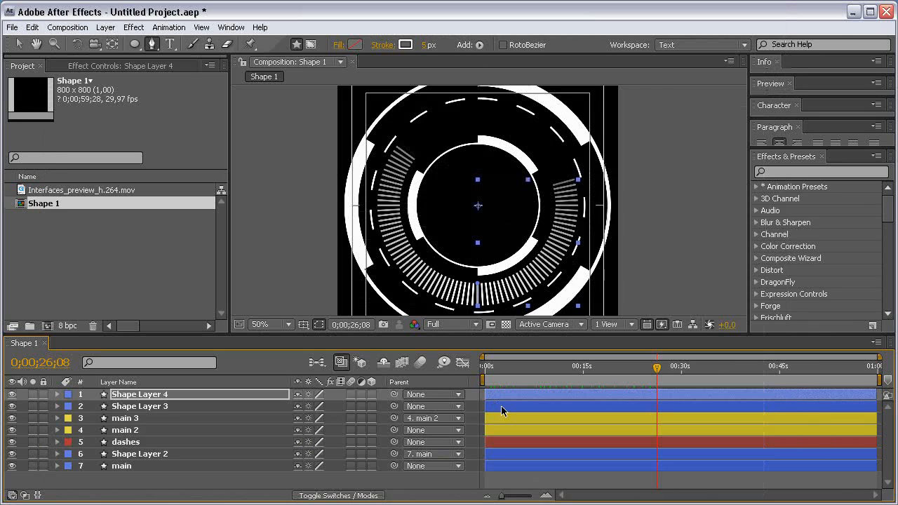
left_click(173, 478)
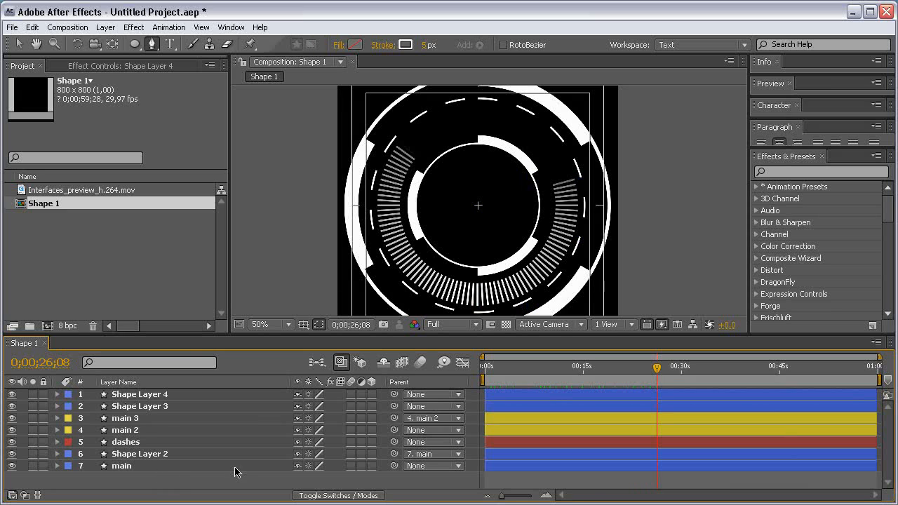
scroll(493, 200, "up", 1)
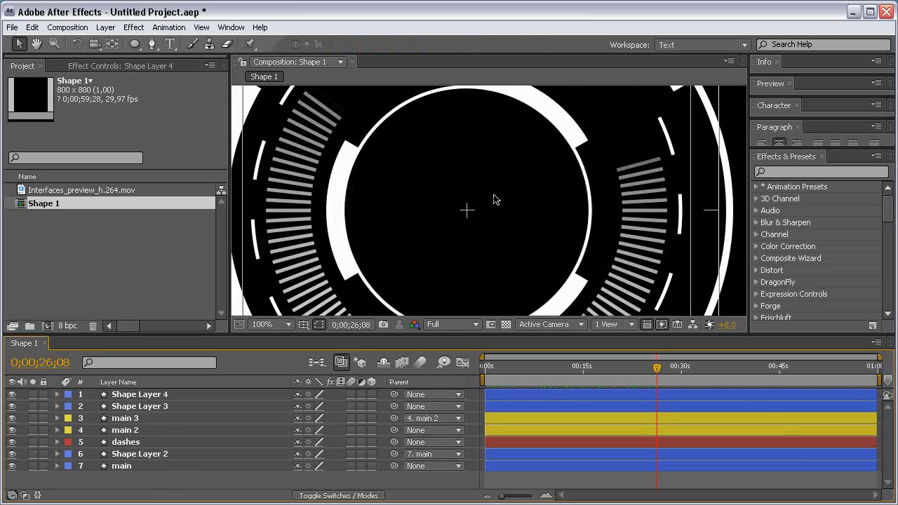
left_click(512, 503)
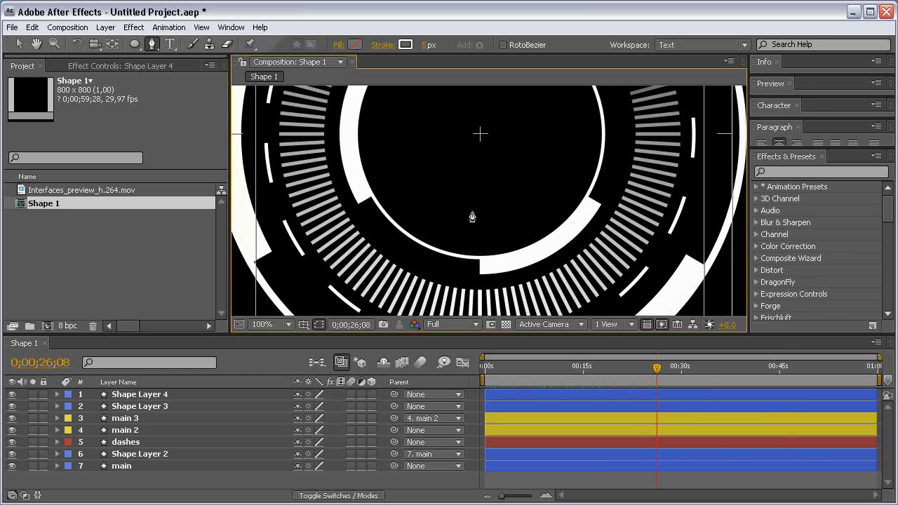
- Show the composition rulers and place a vertical guide through the centre at x = 400
scroll(475, 214, "up", 1)
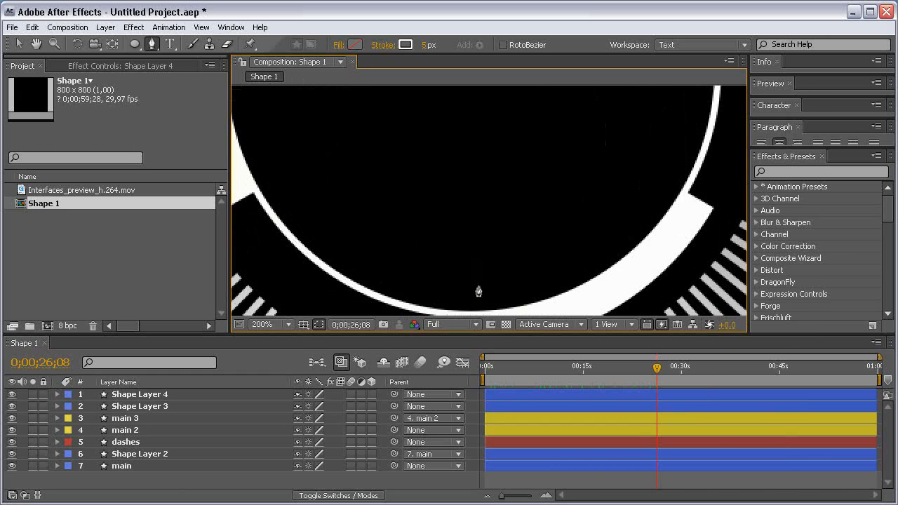
scroll(479, 206, "down", 1)
scroll(479, 212, "down", 3)
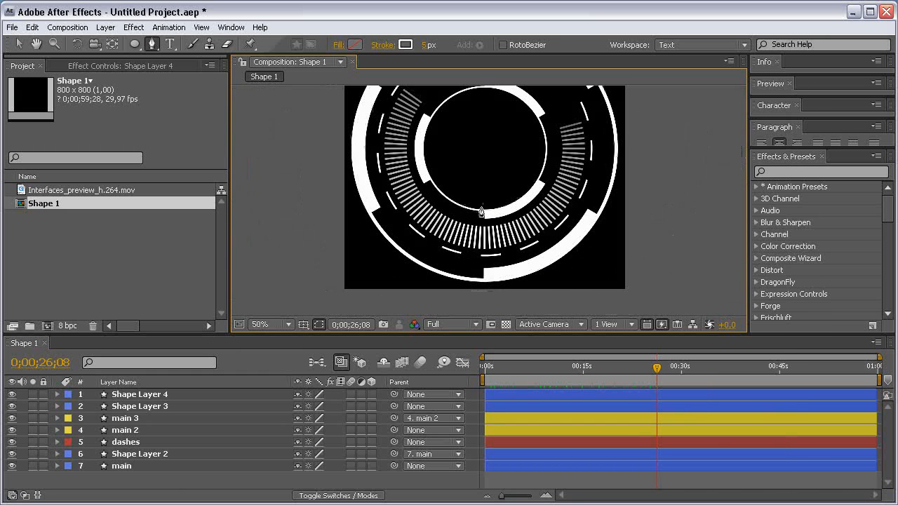
left_click_drag(483, 179, 482, 220)
key("apostrophe")
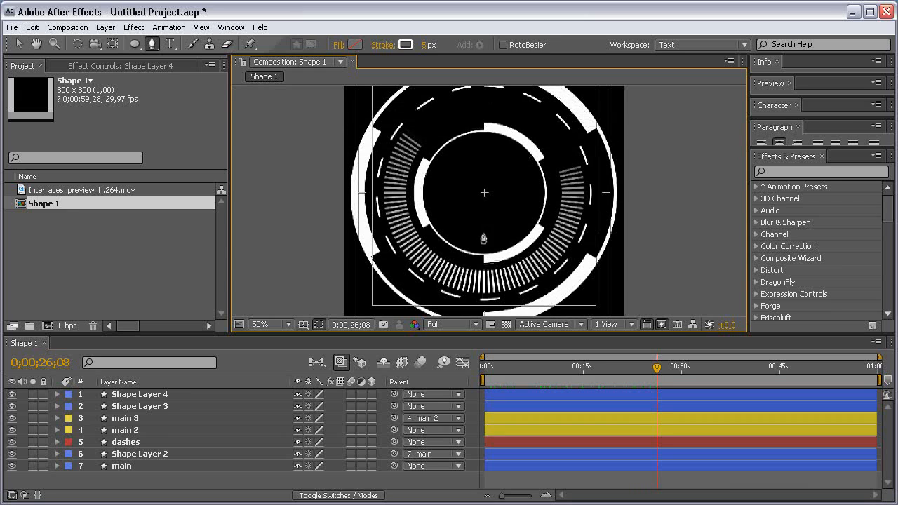
key("ctrl+r")
left_click_drag(241, 162, 490, 229)
scroll(491, 250, "up", 2)
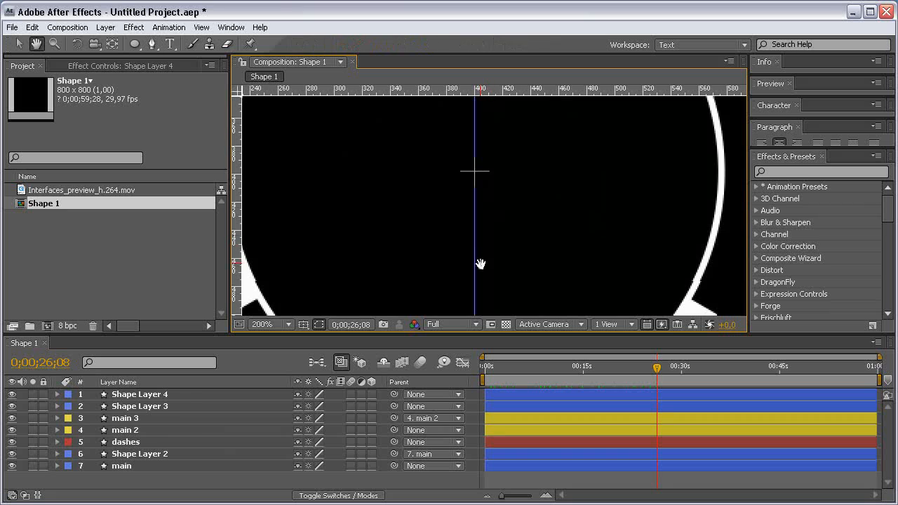
- Draw a short line about 24 px long with the Pen tool along the centre guide, just inside the bottom of the inner ring
scroll(488, 138, "up", 2)
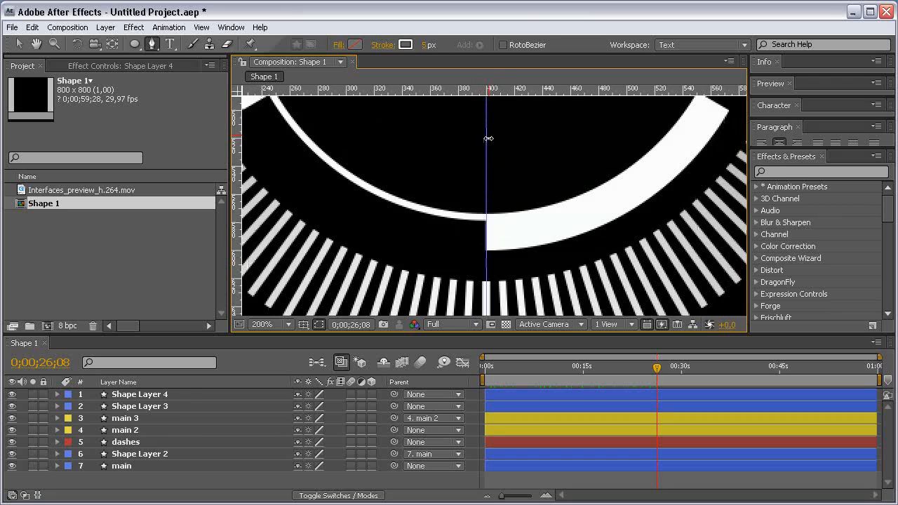
left_click(489, 181)
key("space")
left_click_drag(495, 151, 496, 238)
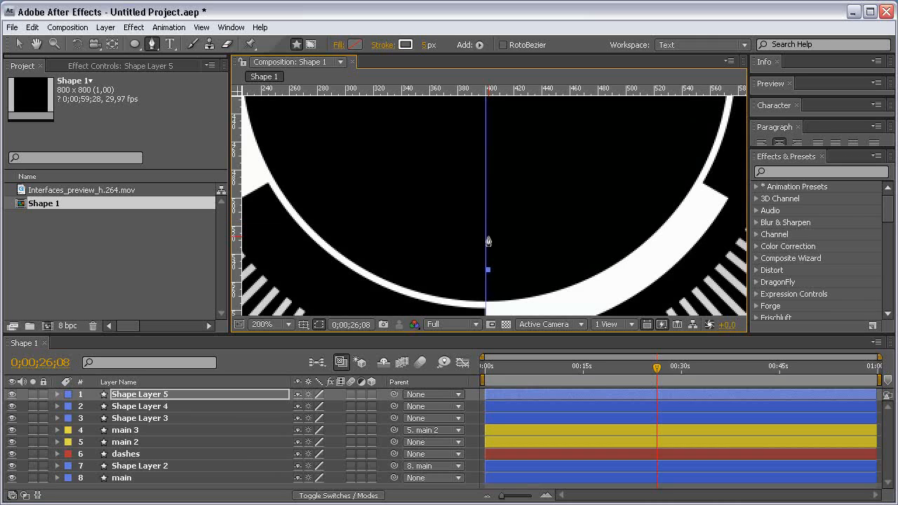
left_click(485, 236)
- Align the short line's lower end with the vertical guide and set the line's stroke width to 3 px
key("v")
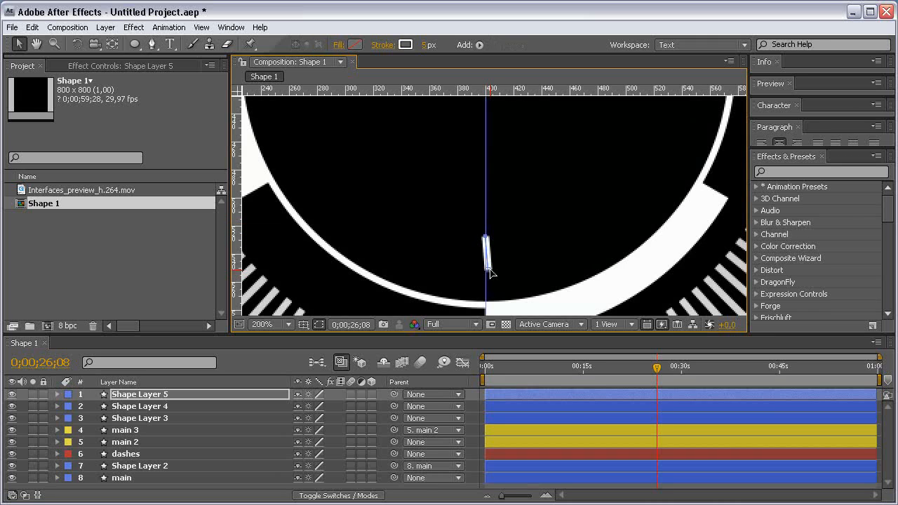
left_click_drag(490, 268, 486, 270)
left_click(425, 46)
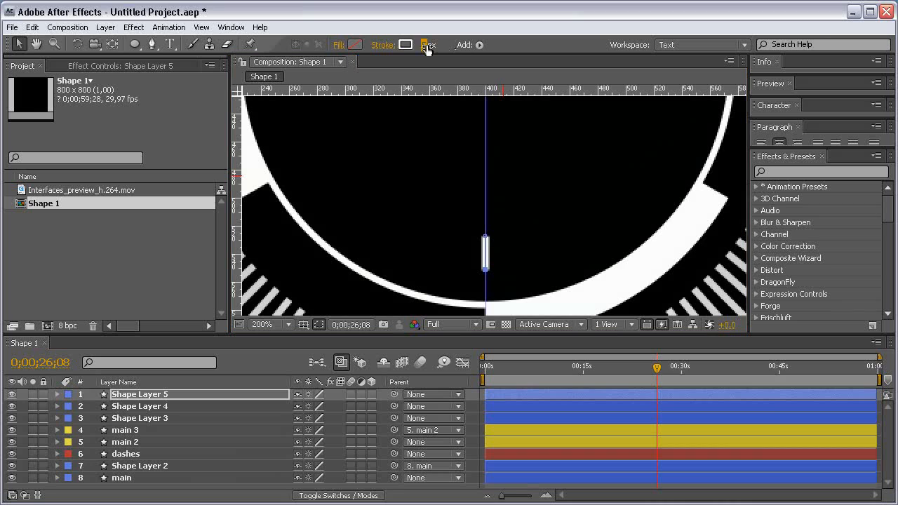
type("3")
key("Return")
- Add a Repeater to the short line's shape in Shape Layer 5 and expand the Repeater's properties
left_click(57, 394)
left_click(379, 407)
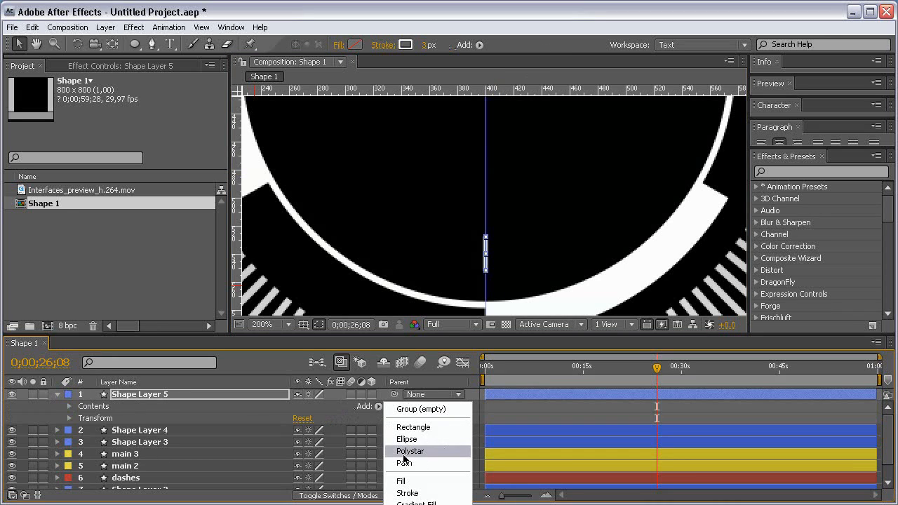
left_click(414, 504)
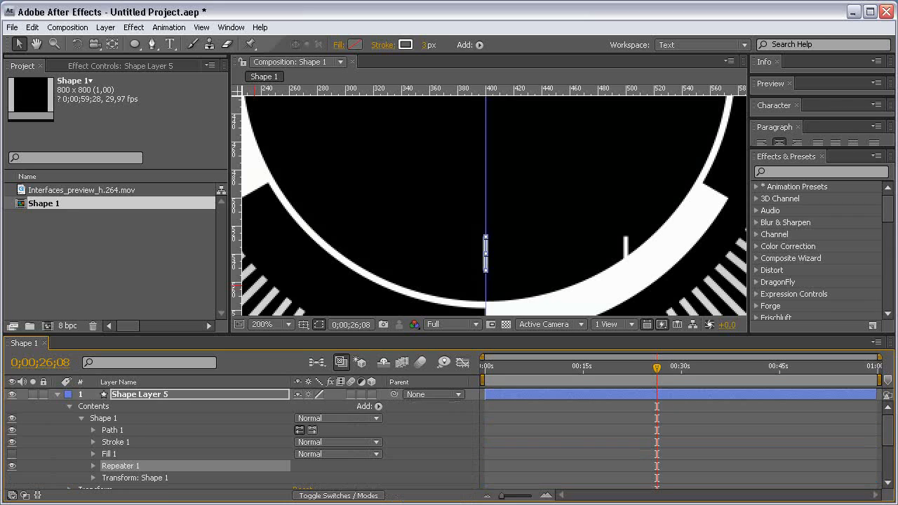
left_click(394, 477)
left_click(93, 466)
- Set the number of copies in Shape Layer 5's Repeater 1 to 360
scroll(92, 467, "down", 1)
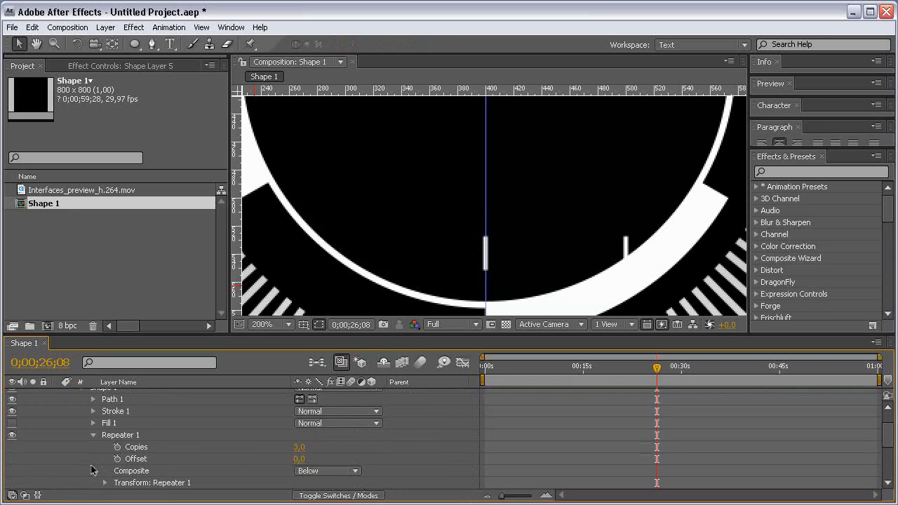
left_click(299, 447)
type("60")
key("Return")
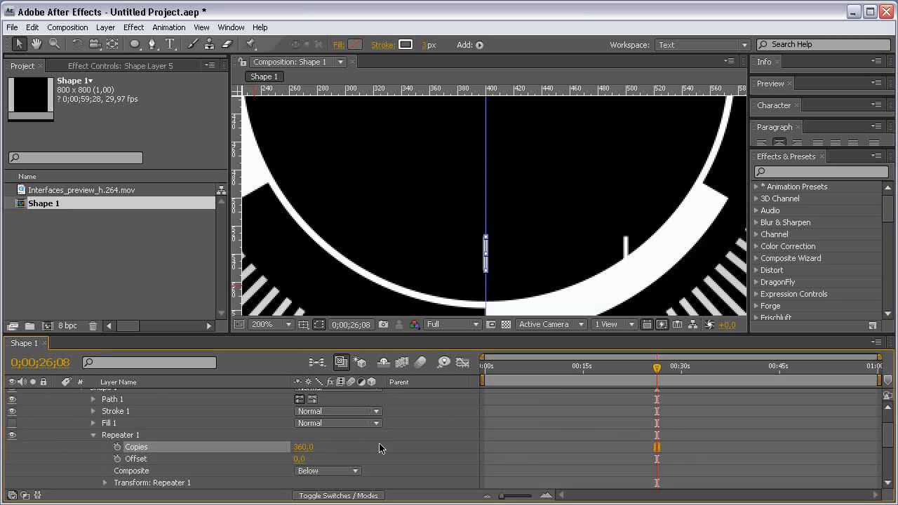
- Expand Repeater 1's transform properties and set its Copies value to 36
scroll(383, 443, "down", 1)
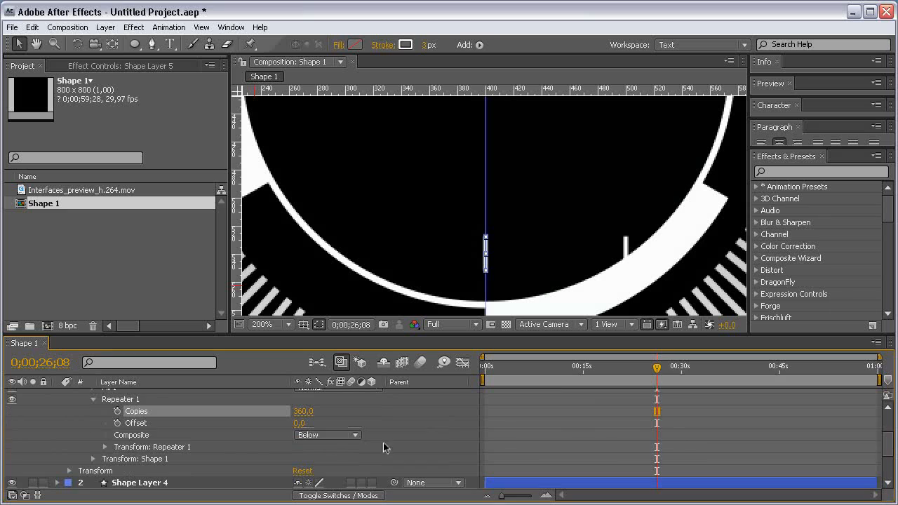
left_click(105, 447)
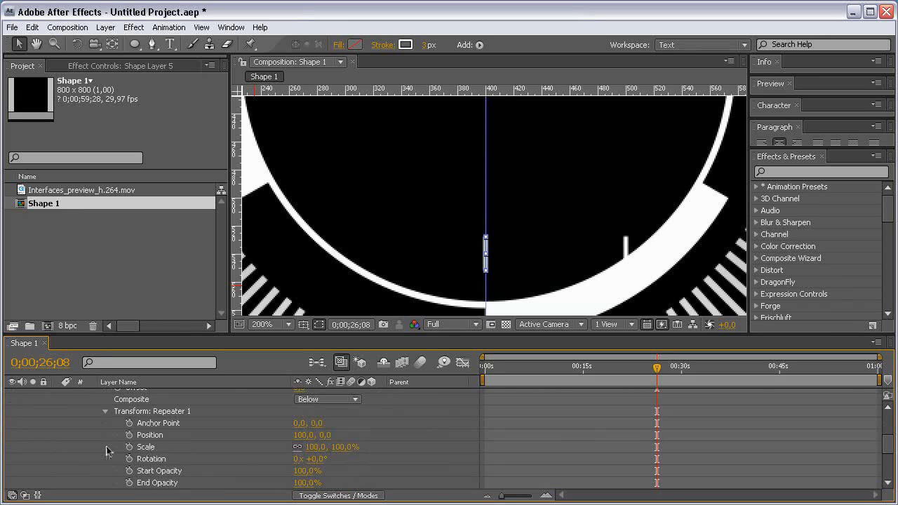
left_click(327, 461)
scroll(318, 457, "up", 3)
scroll(319, 458, "down", 3)
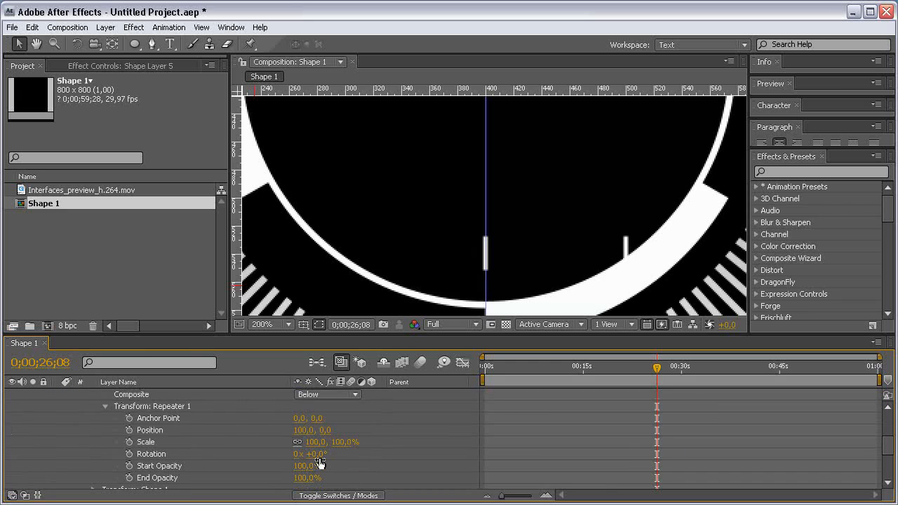
scroll(320, 462, "up", 1)
left_click(307, 405)
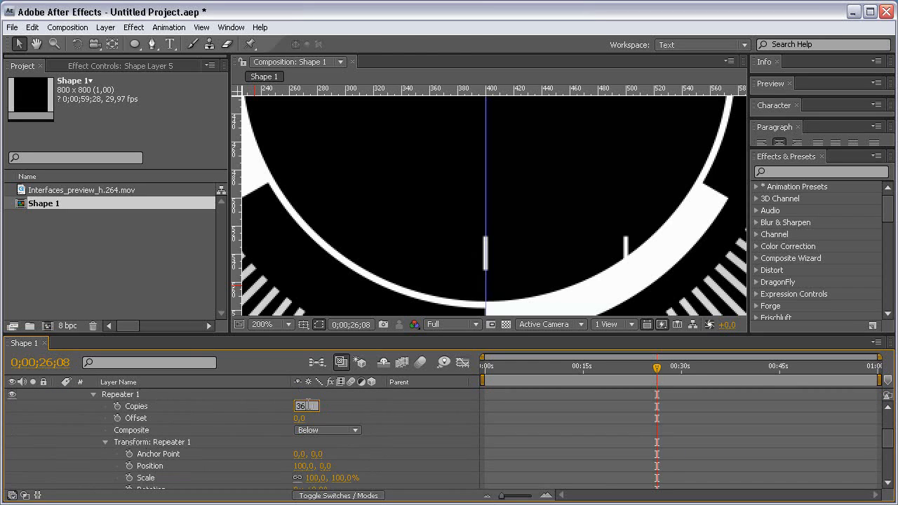
key("Return")
- Set Repeater 1's transform Rotation to 10° and its horizontal Position to 0 so the ticks form a ring
scroll(363, 426, "down", 2)
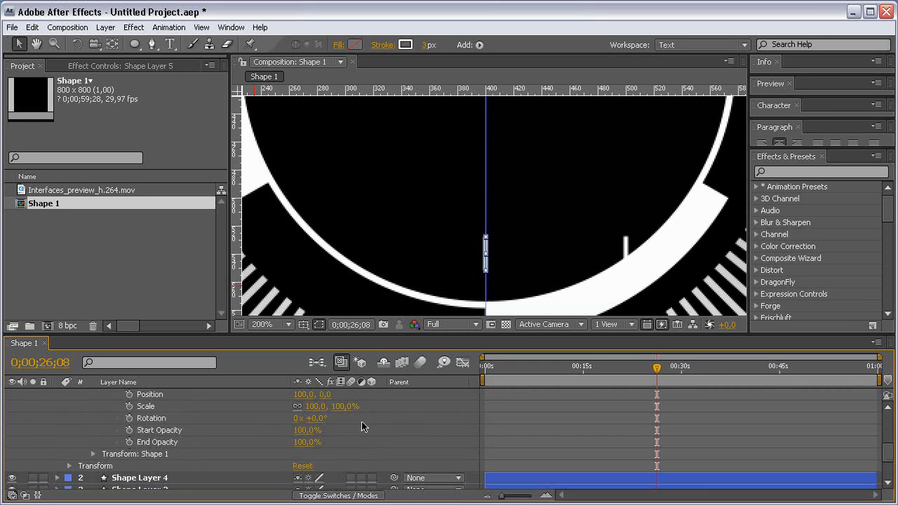
left_click(320, 419)
type("10")
key("Return")
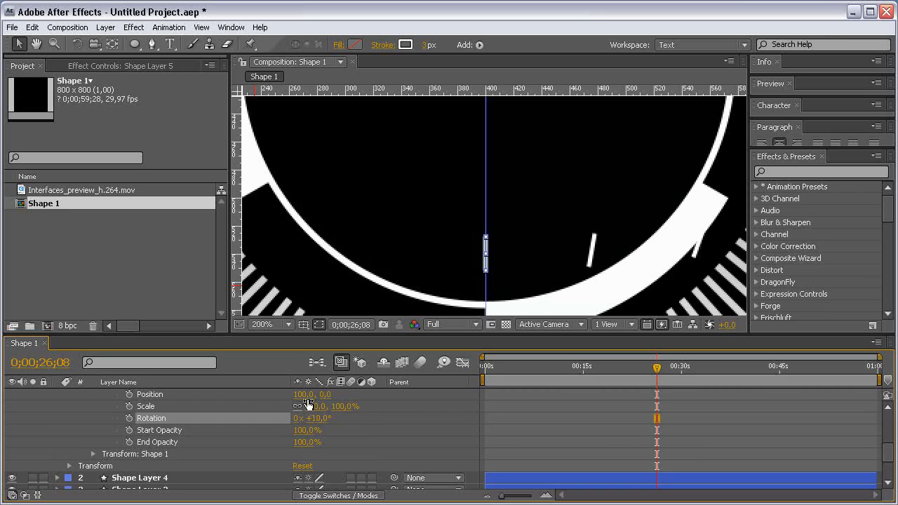
left_click(303, 394)
type("0")
key("Return")
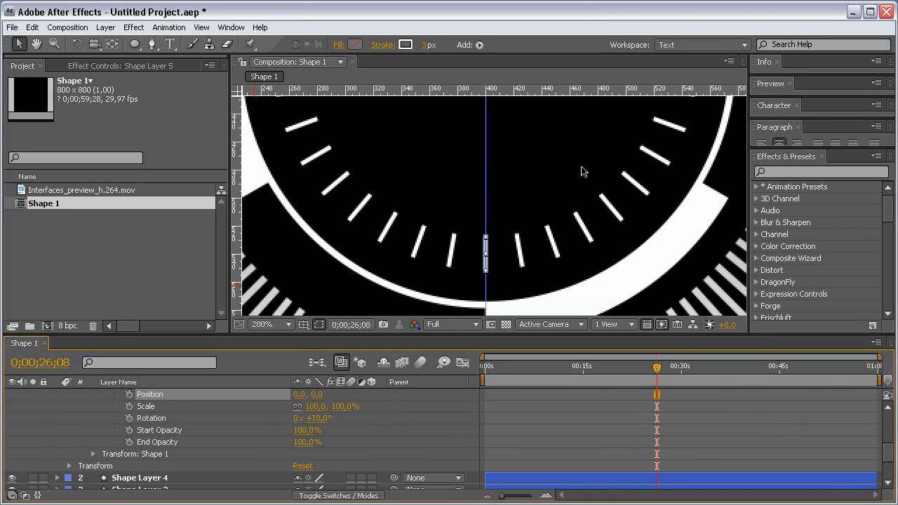
- Double Repeater 1's Copies to 72 and set its transform Rotation to 5°
scroll(582, 171, "down", 2)
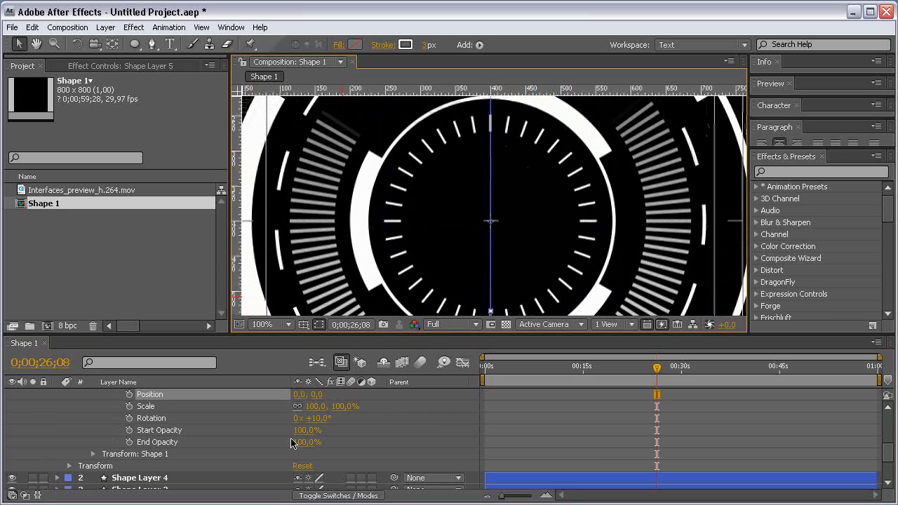
scroll(405, 448, "up", 1)
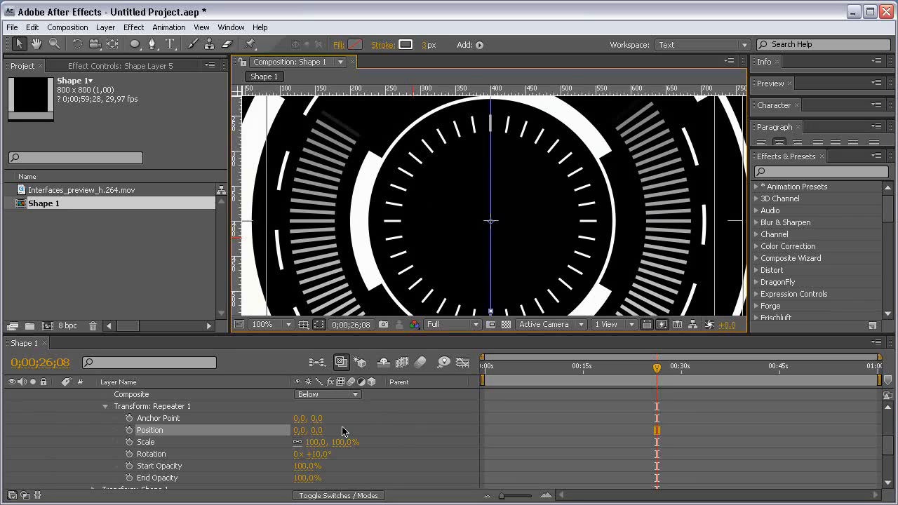
scroll(344, 431, "up", 1)
left_click(302, 406)
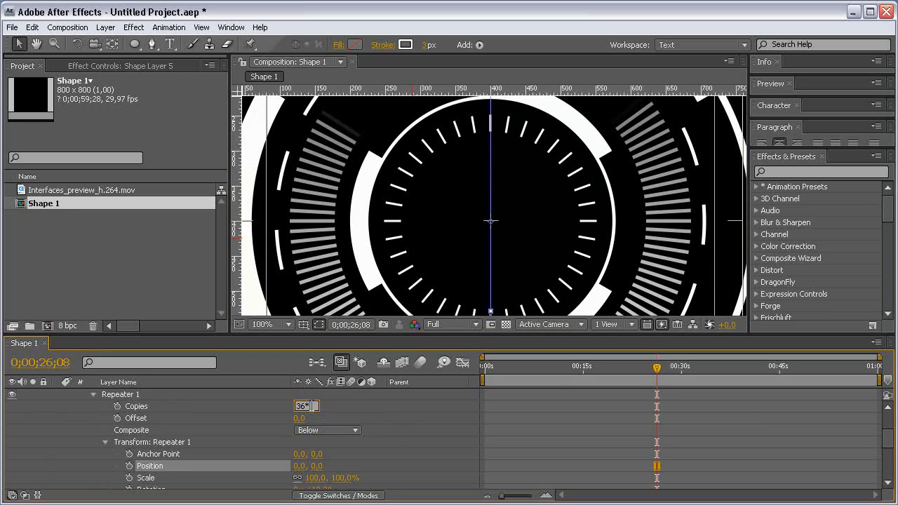
type("*2")
key("Return")
scroll(369, 420, "down", 1)
left_click(319, 454)
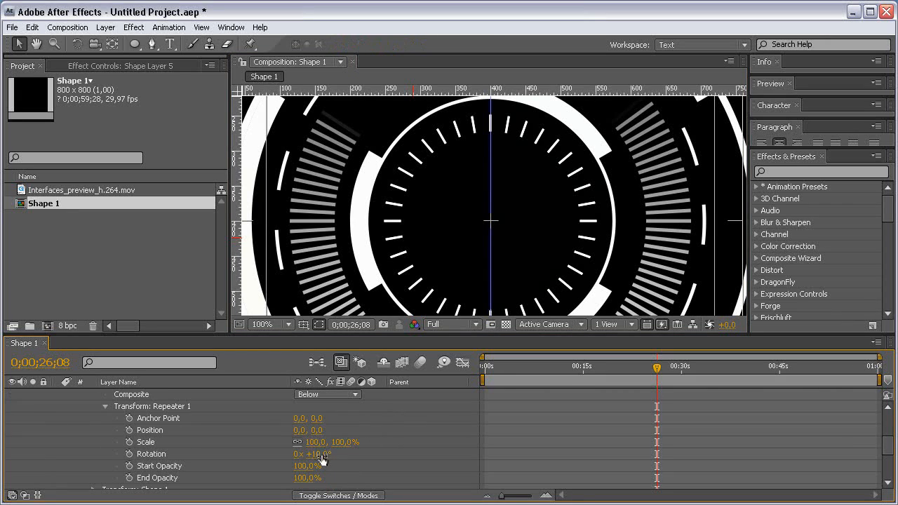
type("5")
key("Return")
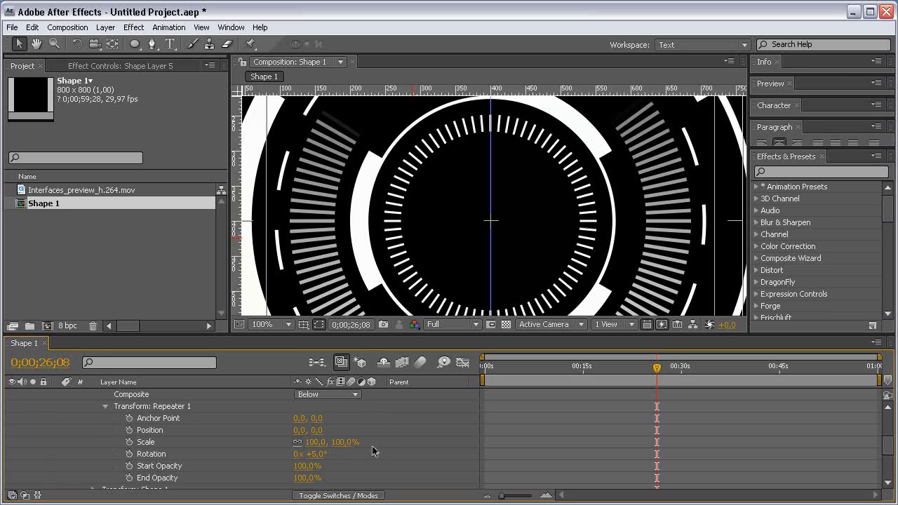
scroll(374, 451, "up", 3)
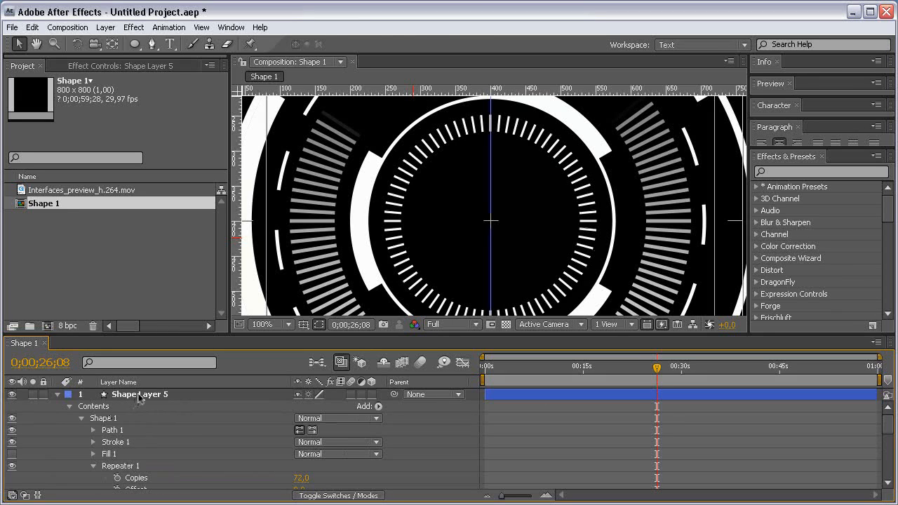
- Duplicate Shape Layer 5 and select Path 1 within Shape 1 of the copy
left_click(138, 395)
key("ctrl+d")
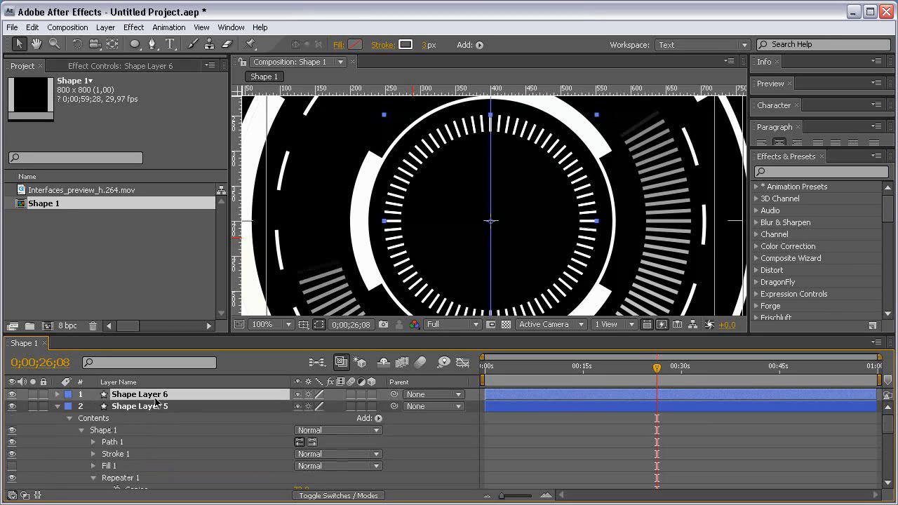
left_click(57, 394)
left_click(68, 406)
left_click(99, 418)
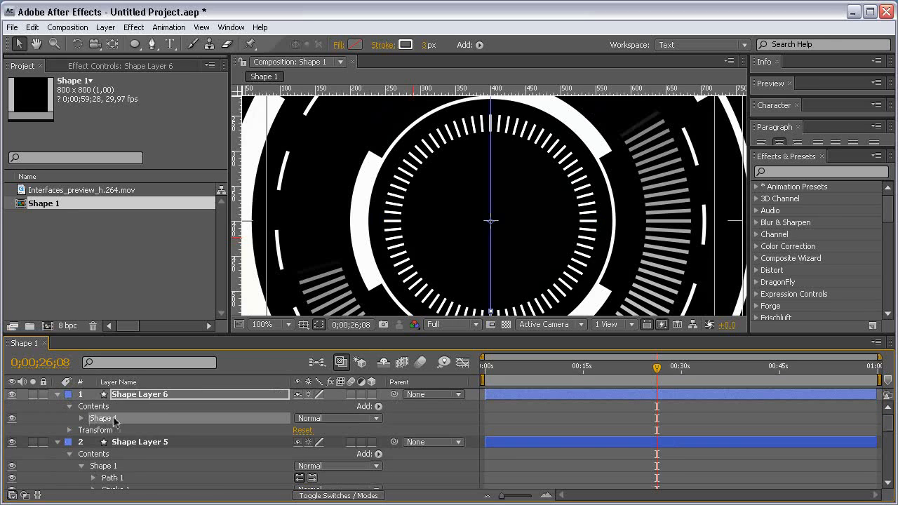
left_click(80, 417)
left_click(107, 430)
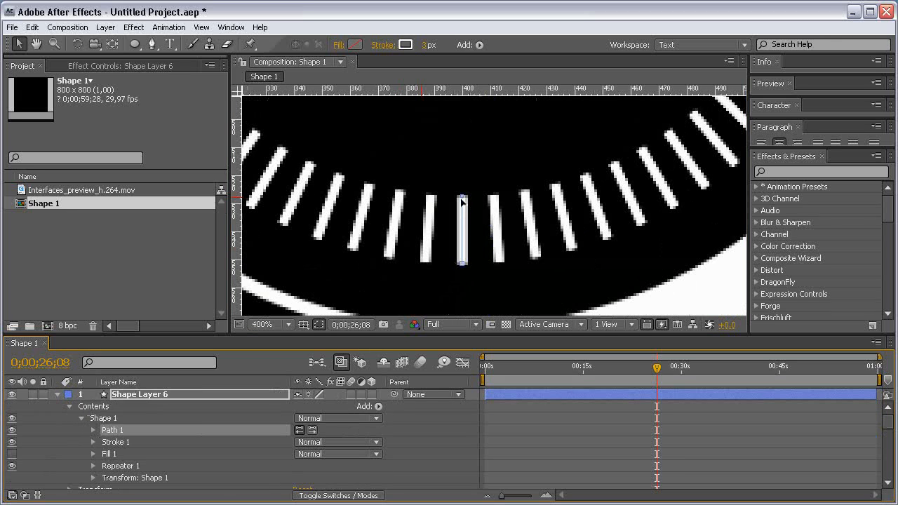
- Lengthen the copied tick by moving its inner end about 25 px toward the ring's center
key("shift+Up")
key("shift+Up")
key("shift+Up")
key("shift+Up")
key("shift+Up")
key("shift+Up")
key("shift+Up")
key("shift+Up")
key("shift+Up")
key("shift+Up")
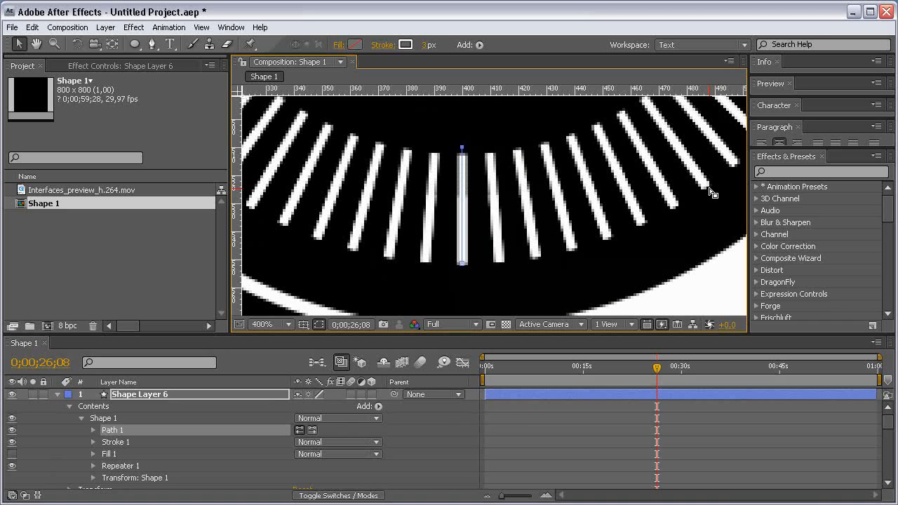
- Set the Copies value of Shape Layer 6's Repeater 1 to 36
left_click(94, 466)
scroll(193, 461, "down", 1)
left_click(309, 451)
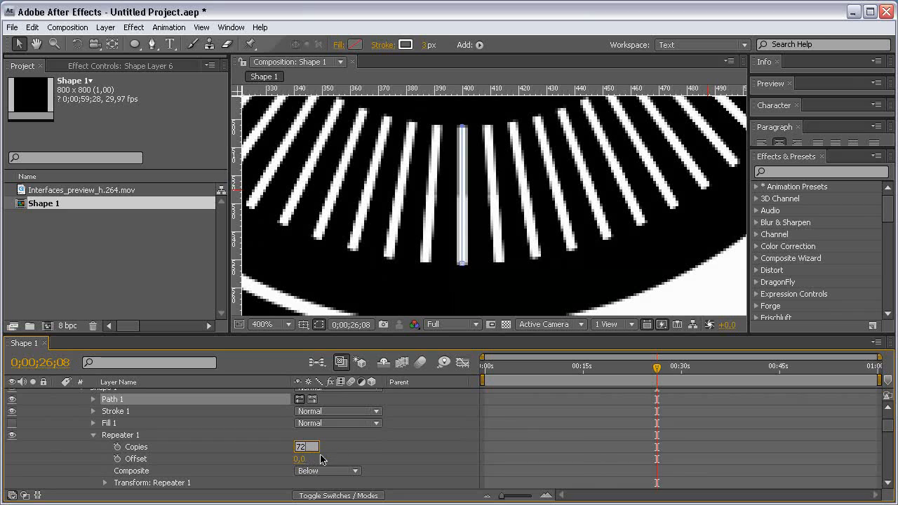
type("36")
key("Return")
scroll(339, 458, "down", 1)
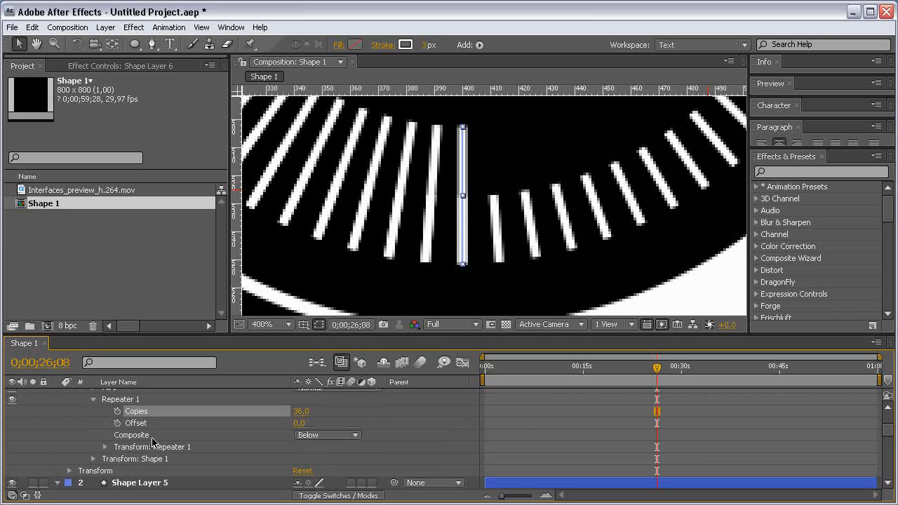
- Set the transform Rotation of Shape Layer 6's Repeater 1 to 10° so the long ticks complete the ring
left_click(106, 447)
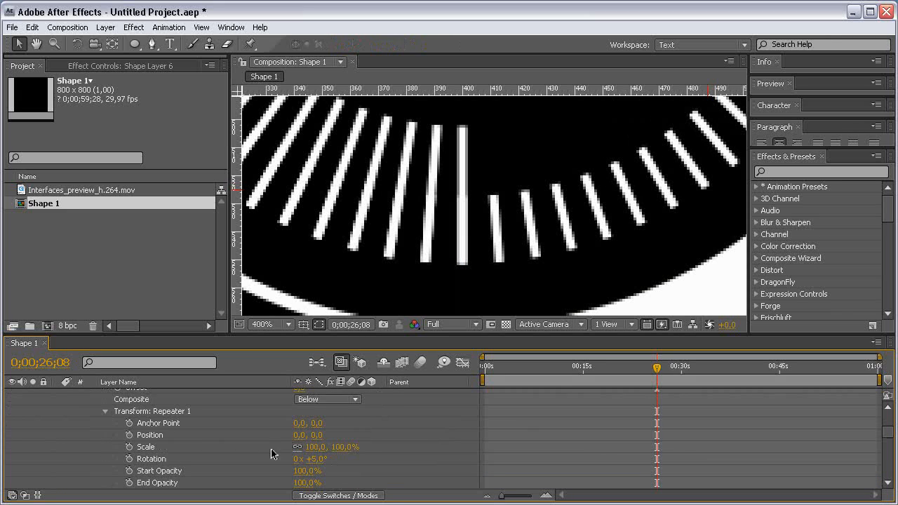
left_click(311, 460)
type("10")
key("Return")
scroll(552, 160, "down", 2)
key("space")
left_click_drag(501, 149, 502, 239)
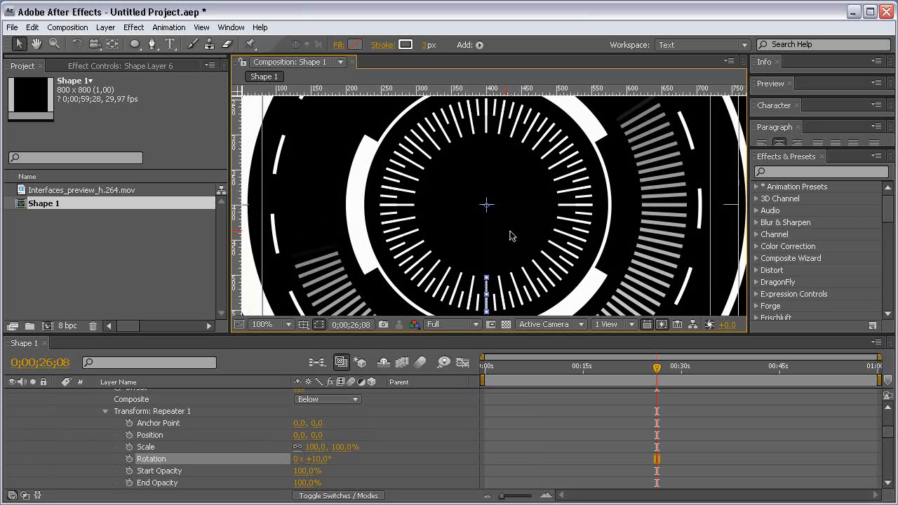
- Shorten the long ticks slightly by editing Shape Layer 6's Path 1, and collapse Shape Layers 6 and 5
scroll(181, 424, "up", 3)
left_click(113, 430)
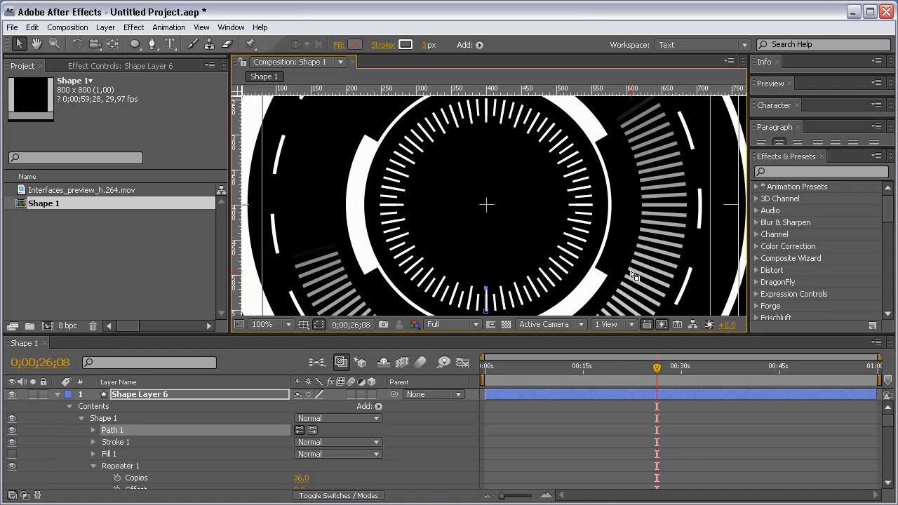
left_click(393, 408)
left_click(57, 394)
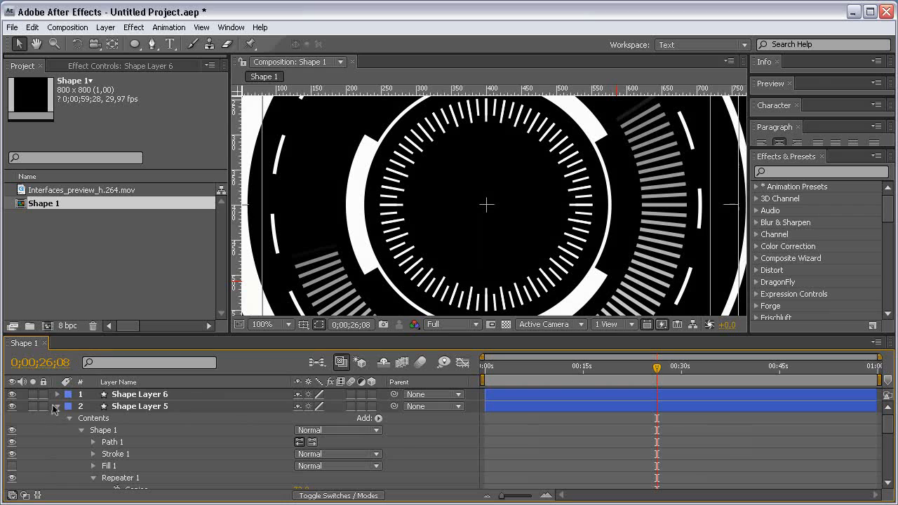
left_click(58, 406)
- Create an 800 x 800 px white solid named Grid and apply the Grid effect to it
key("ctrl+y")
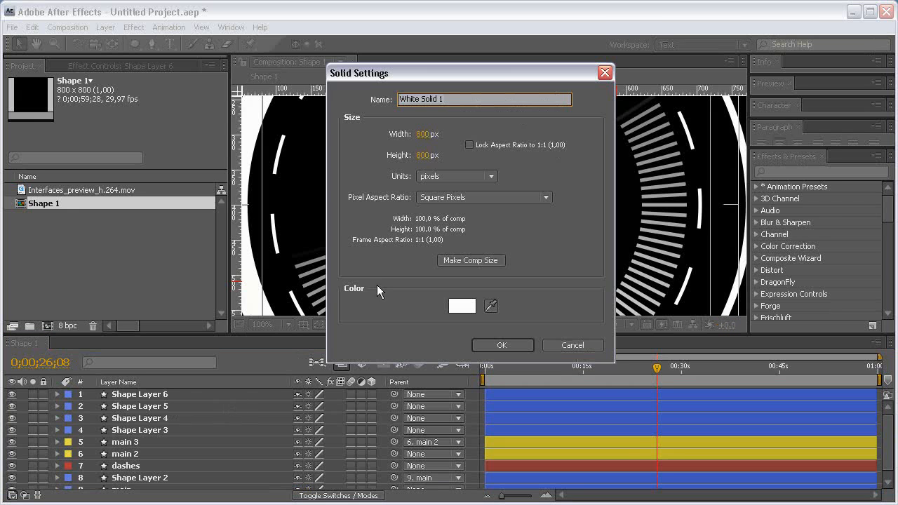
type("Grid")
key("Return")
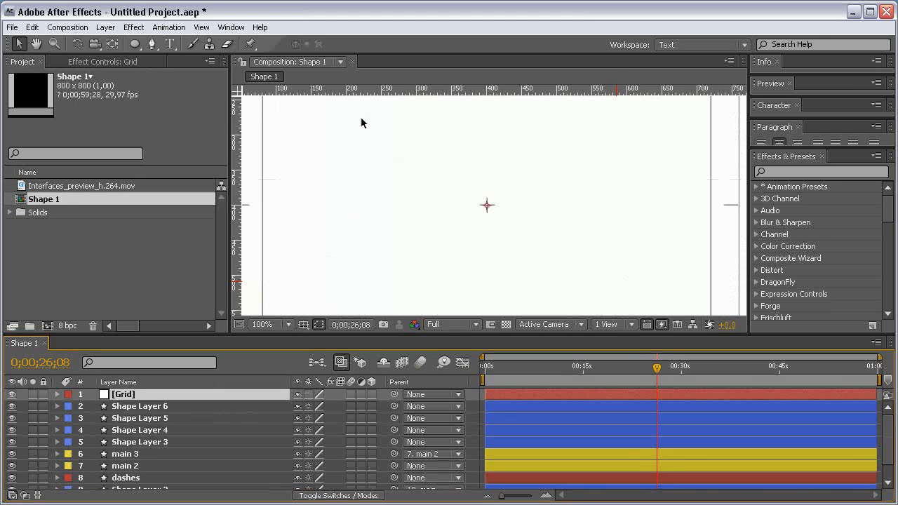
left_click(139, 29)
mouse_move(168, 229)
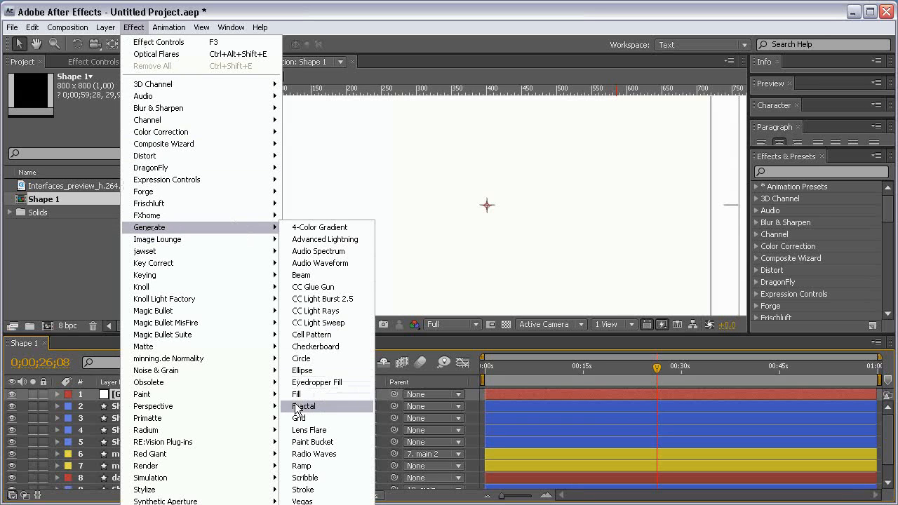
left_click(303, 418)
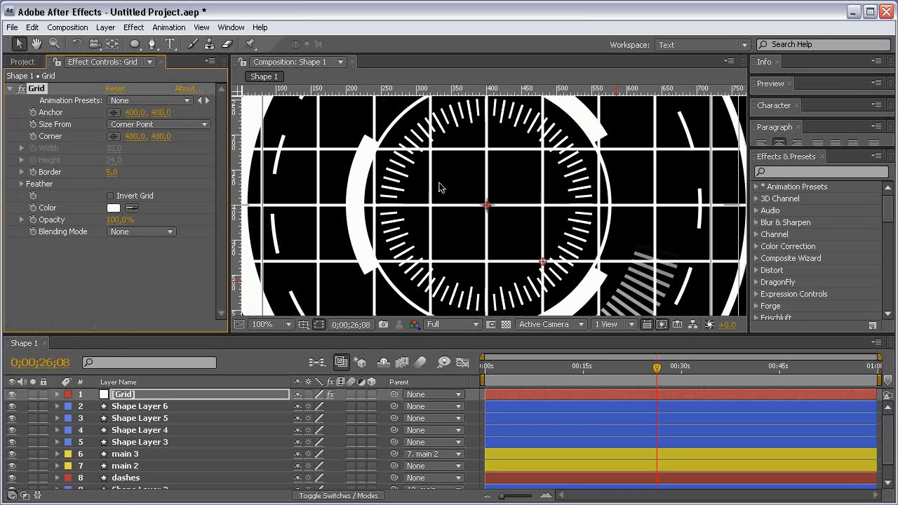
- Size the Grid effect from the Width Slider and set its Border to 2
left_click(144, 124)
left_click(150, 137)
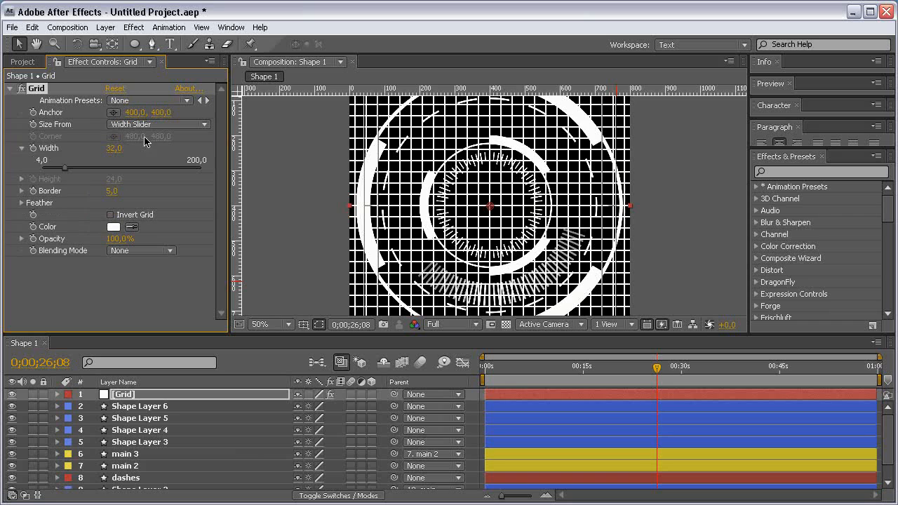
left_click(113, 192)
type("3")
left_click(151, 191)
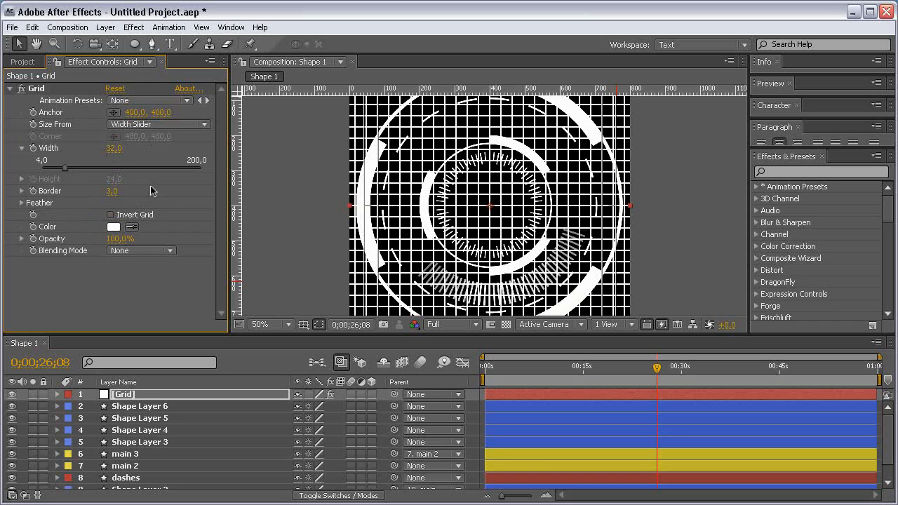
left_click(112, 191)
type("2")
left_click(192, 190)
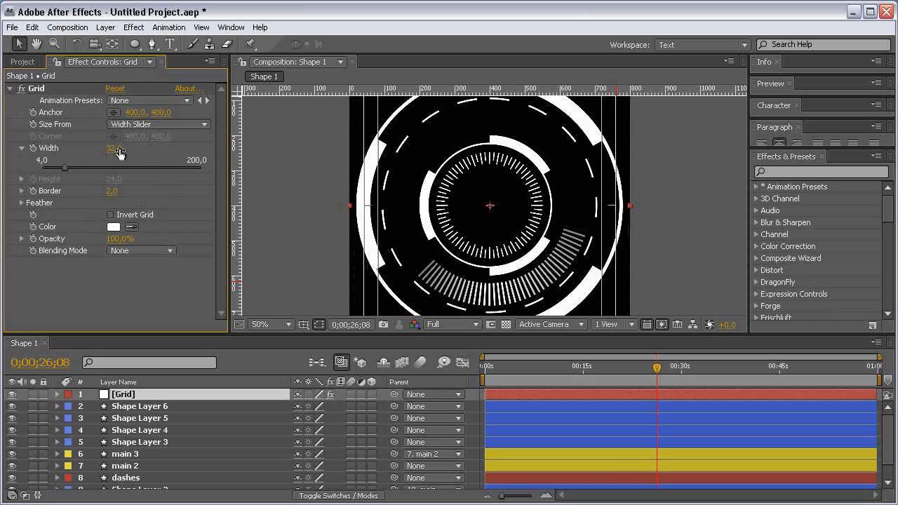
- Set the Grid effect's Width to 8 for a fine mesh
scroll(569, 179, "up", 1)
left_click(114, 148)
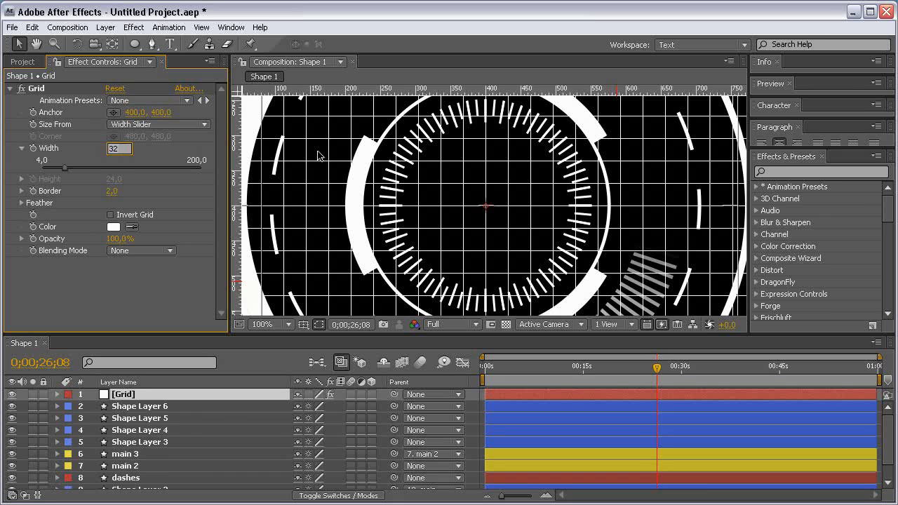
key("Return")
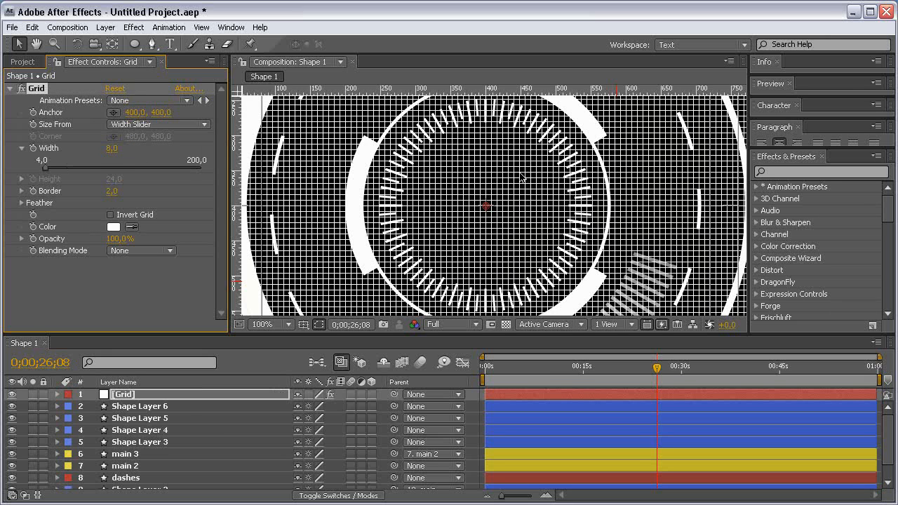
scroll(522, 177, "up", 1)
scroll(545, 190, "down", 2)
scroll(515, 197, "up", 1)
- Create an 800 x 800 px white solid named Grid Matte above the Grid layer
key("ctrl+y")
type("Gri")
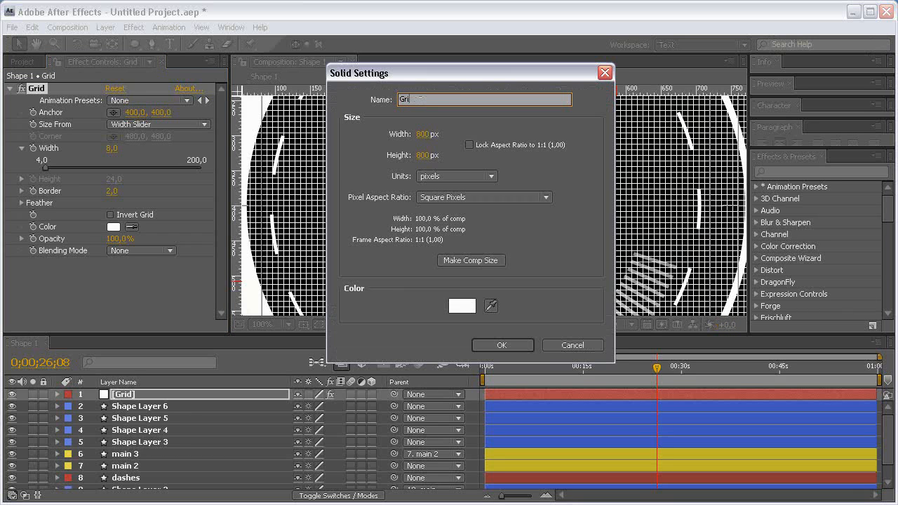
type("d Matte")
key("Return")
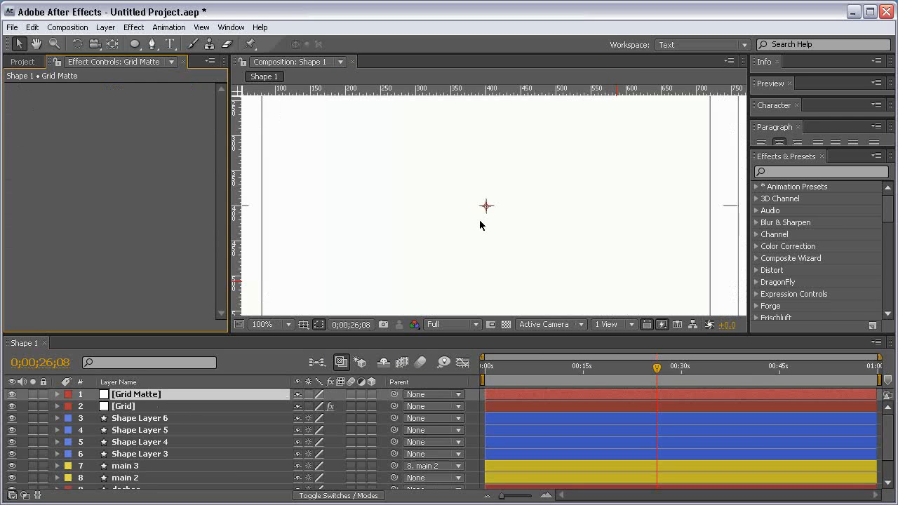
- Add an elliptical mask to Grid Matte and scale it to a centered circle about 330 px wide, inside the inner ring
key("q")
double_click(136, 44)
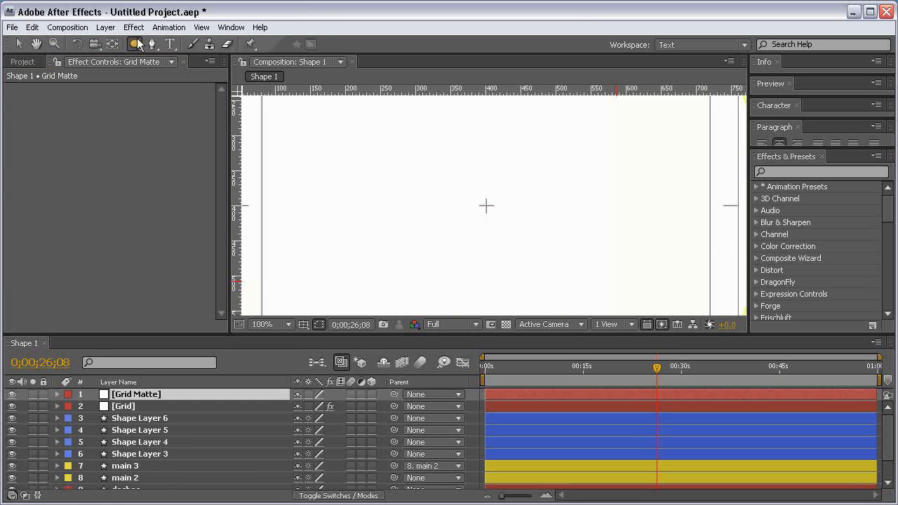
key("v")
scroll(548, 242, "down", 1)
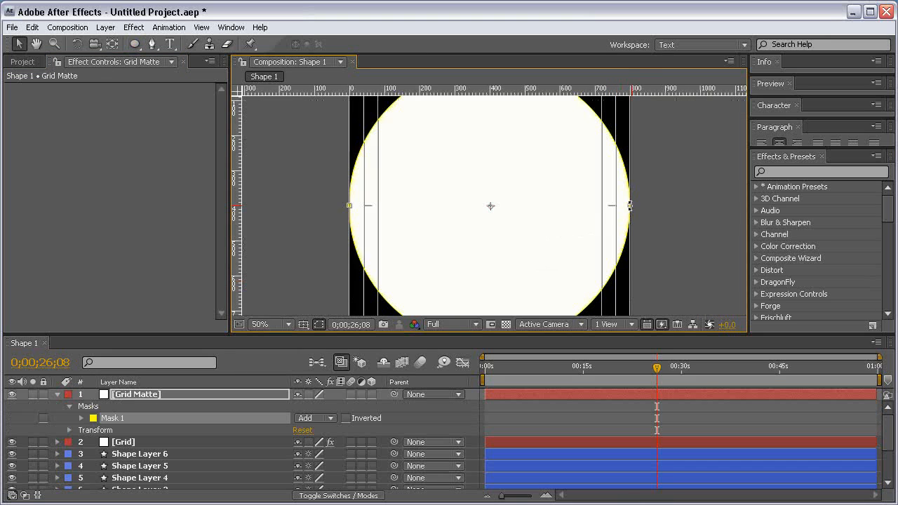
scroll(624, 220, "down", 1)
left_click_drag(561, 277, 530, 244)
scroll(526, 227, "up", 1)
left_click_drag(566, 282, 550, 266)
scroll(551, 266, "up", 1)
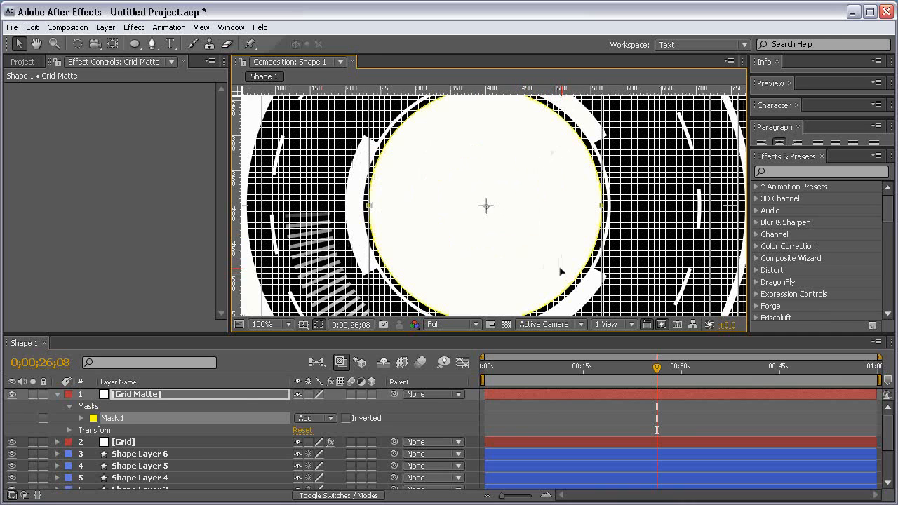
- Feather Grid Matte's mask by 100 pixels and set the Grid layer's track matte to Alpha Matte using Grid Matte
key("f")
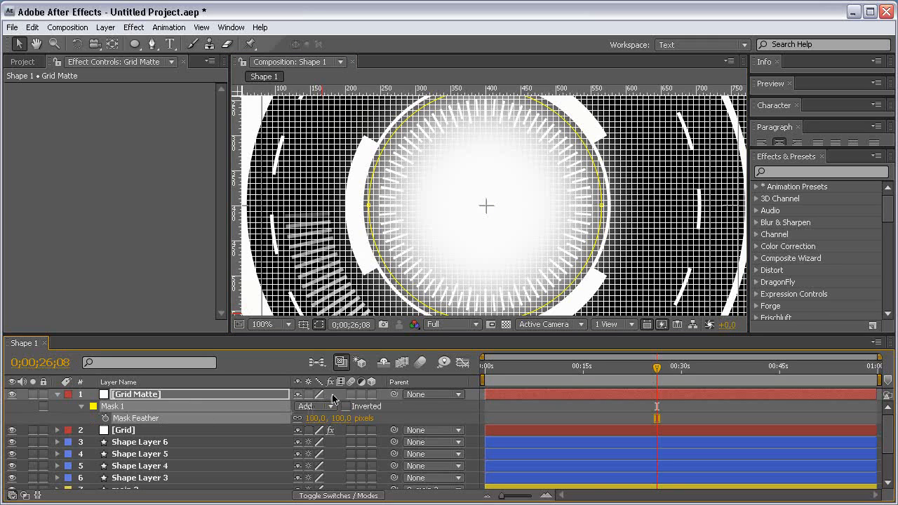
key("F4")
left_click(360, 431)
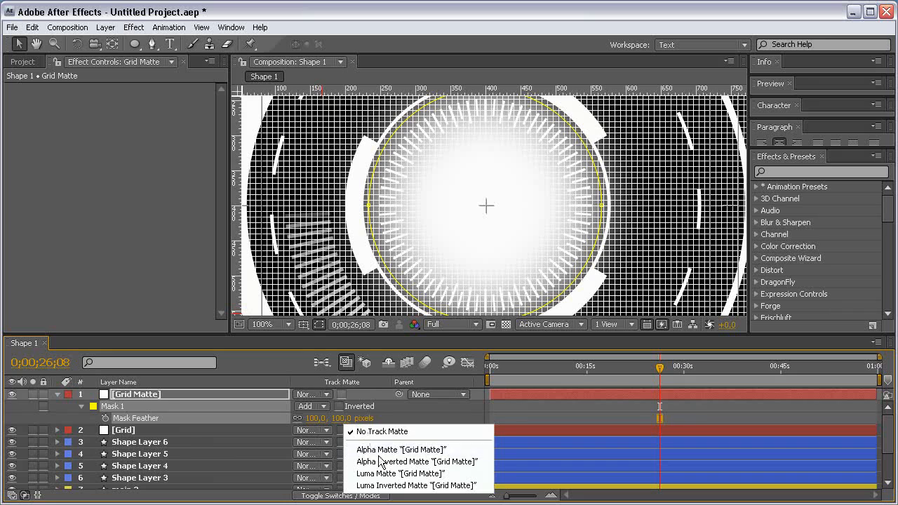
left_click(385, 449)
- Set Grid Matte's Mask 1 feather to 200 pixels and its expansion to -57 pixels, and collapse the layer
left_click(332, 416)
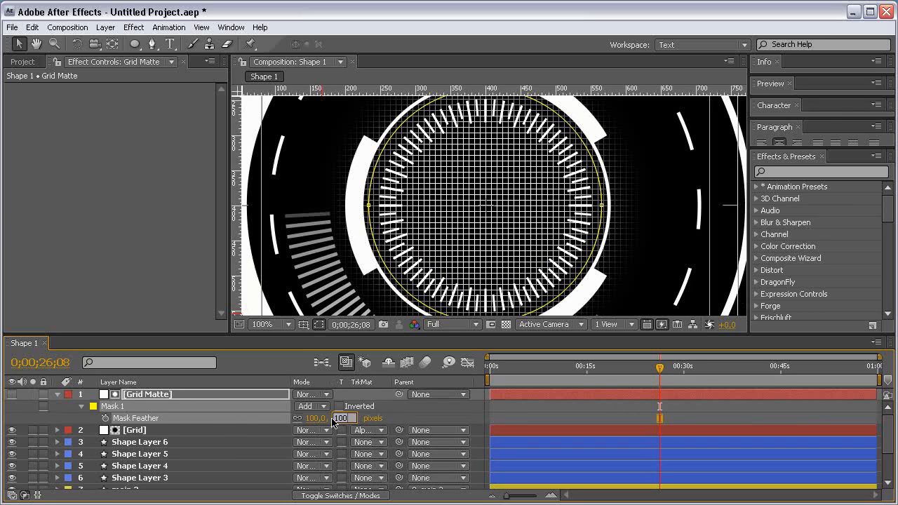
type("200")
key("Return")
key("m")
key("m")
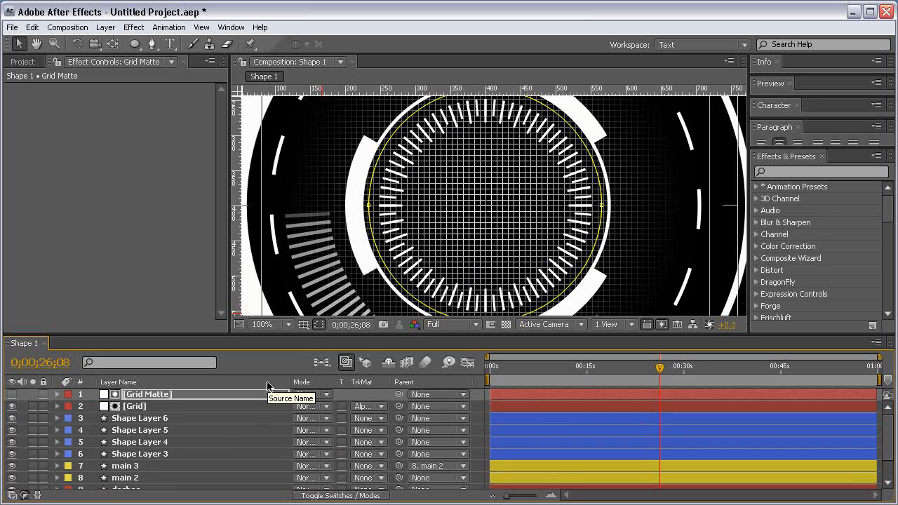
left_click_drag(301, 456, 265, 455)
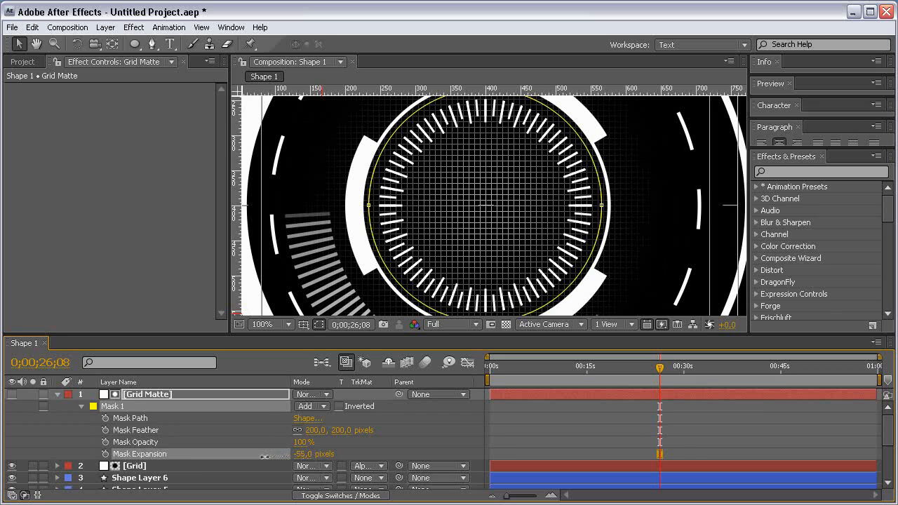
left_click(435, 450)
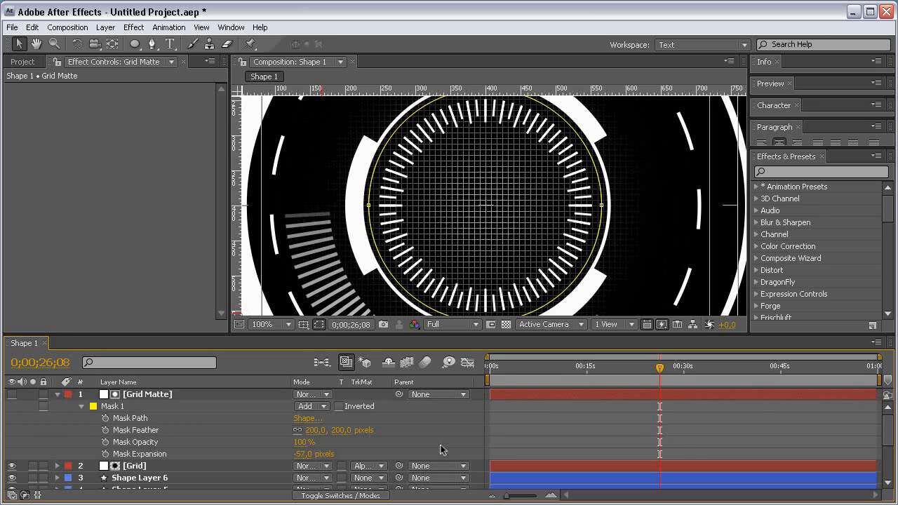
left_click(58, 395)
- Create an 800 x 800 px white solid named Waves and apply the Radio Waves effect to it
key("ctrl+y")
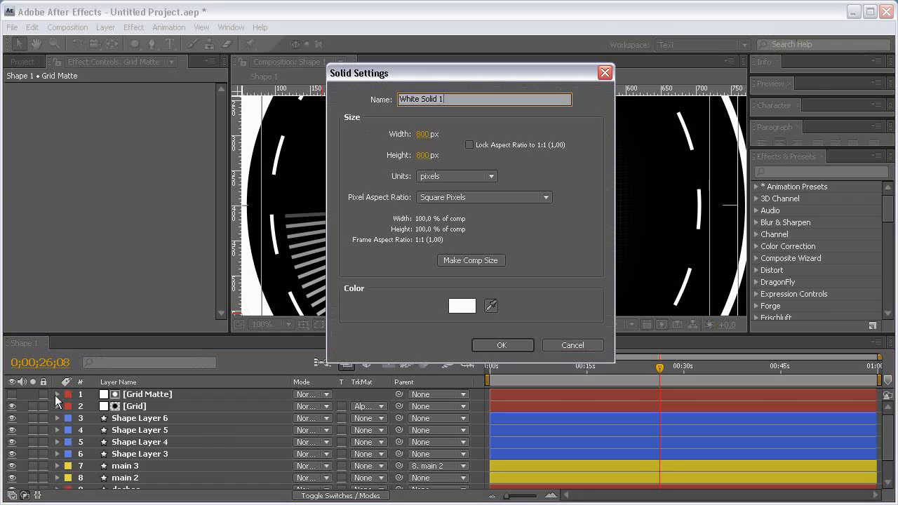
type("Waves")
key("Return")
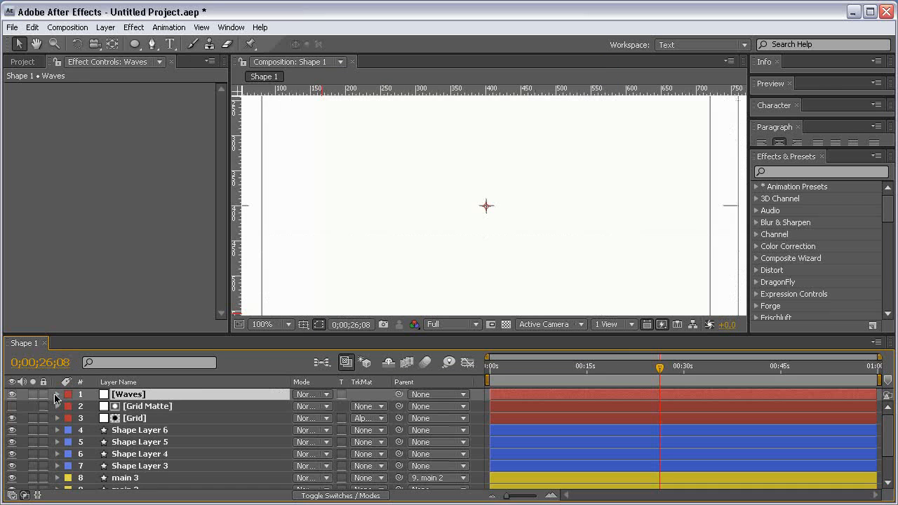
left_click(135, 29)
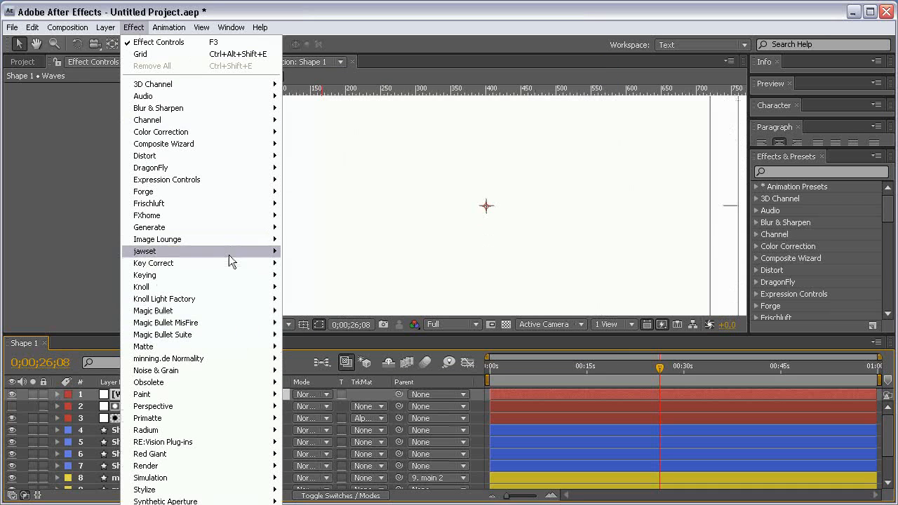
mouse_move(251, 229)
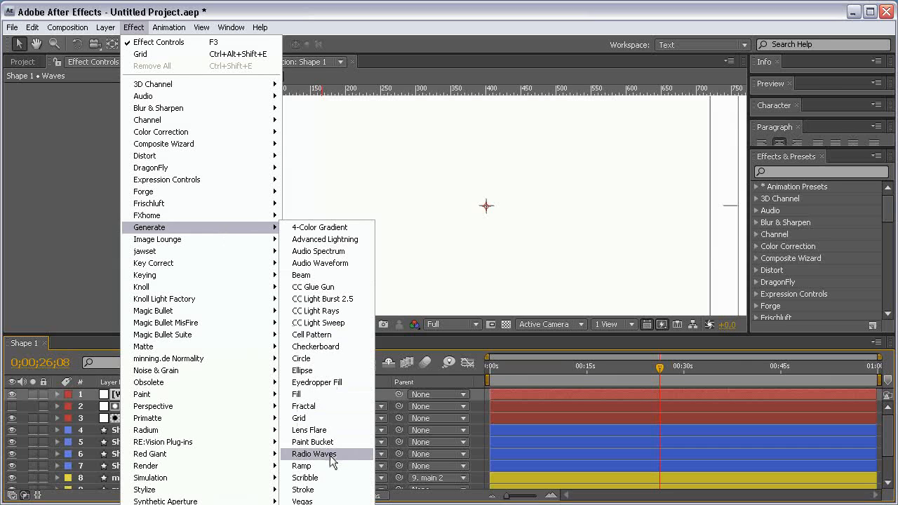
left_click(332, 455)
- Set the Radio Waves stroke color to white (FFFFFF) and its stroke profile to Sawtooth In
left_click(114, 326)
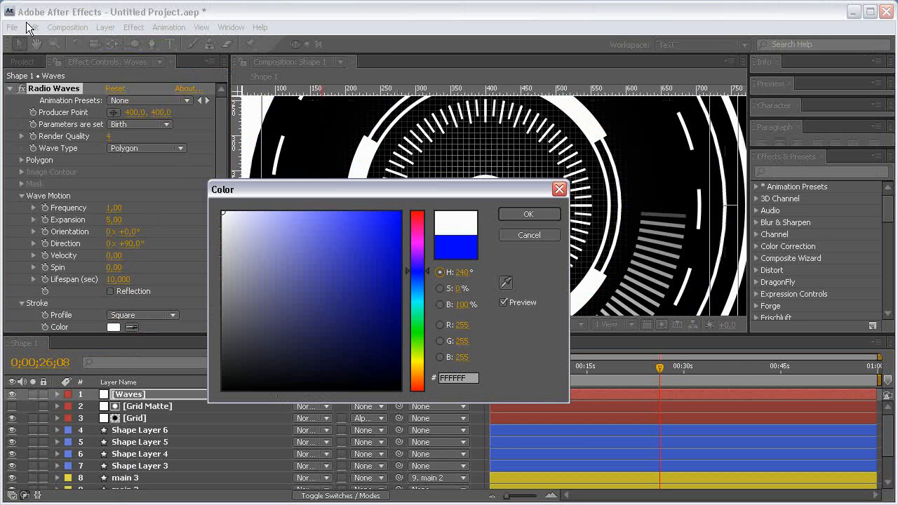
key("Return")
scroll(141, 260, "down", 5)
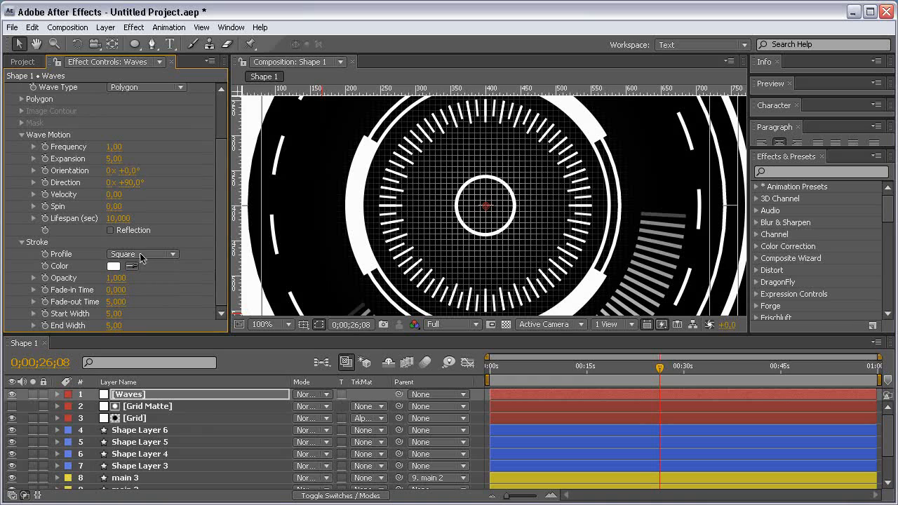
left_click(128, 257)
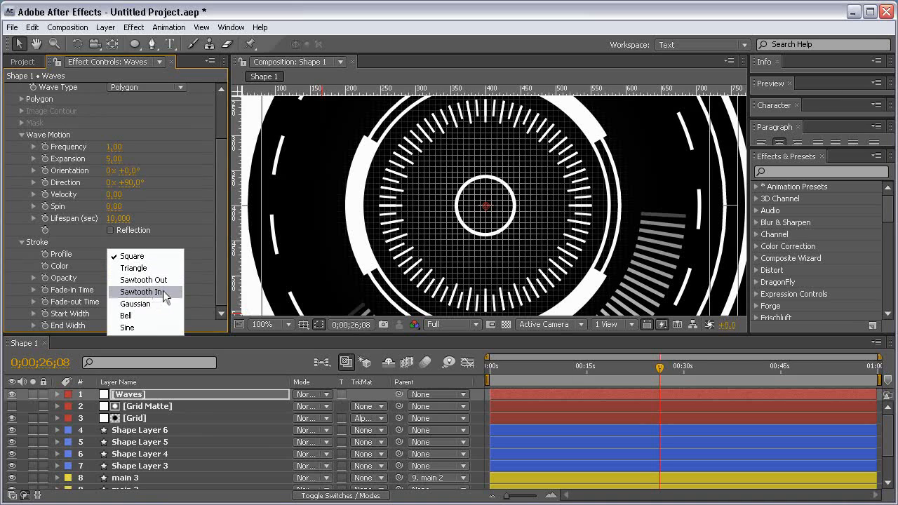
left_click(163, 290)
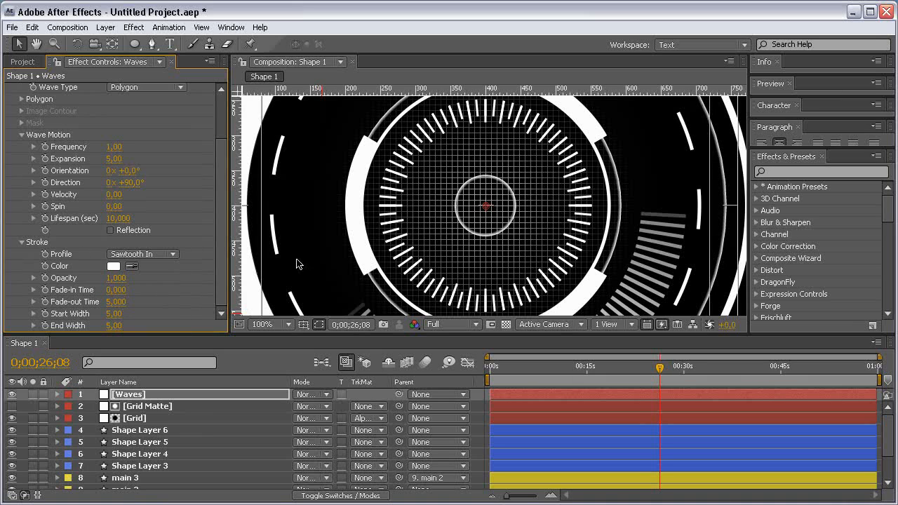
- Set the Radio Waves start width to 50, judging it at an earlier frame around 0;00;22;14
left_click_drag(659, 370, 635, 377)
left_click_drag(114, 313, 160, 313)
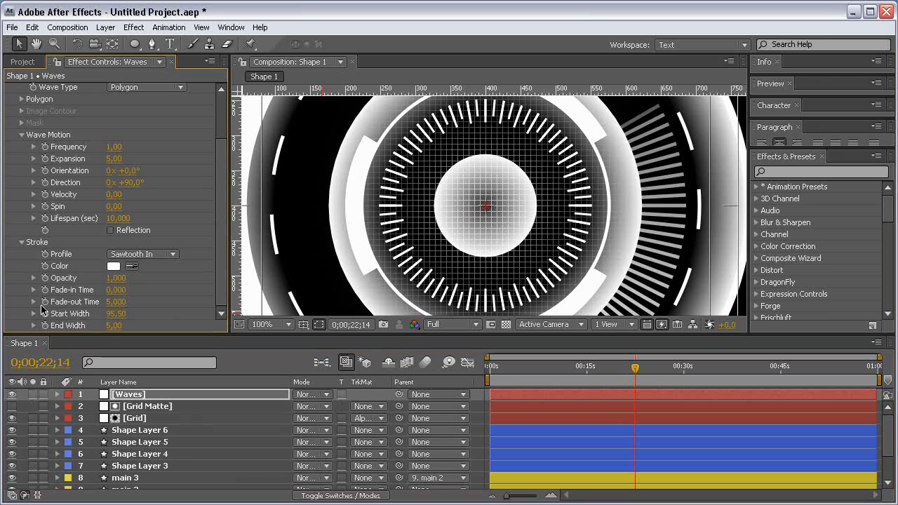
left_click(115, 314)
type("50")
key("Return")
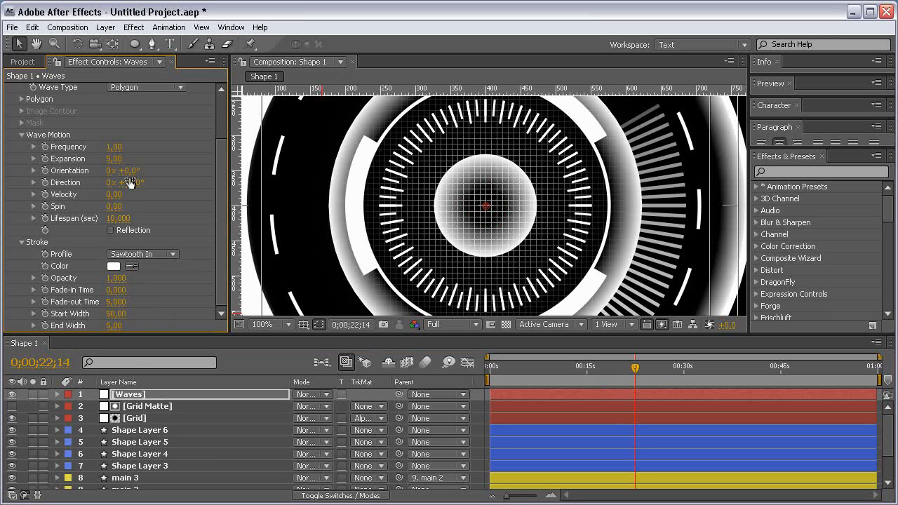
- Set the Radio Waves expansion to 1.5 and the lifespan to 5 seconds
left_click_drag(117, 160, 89, 161)
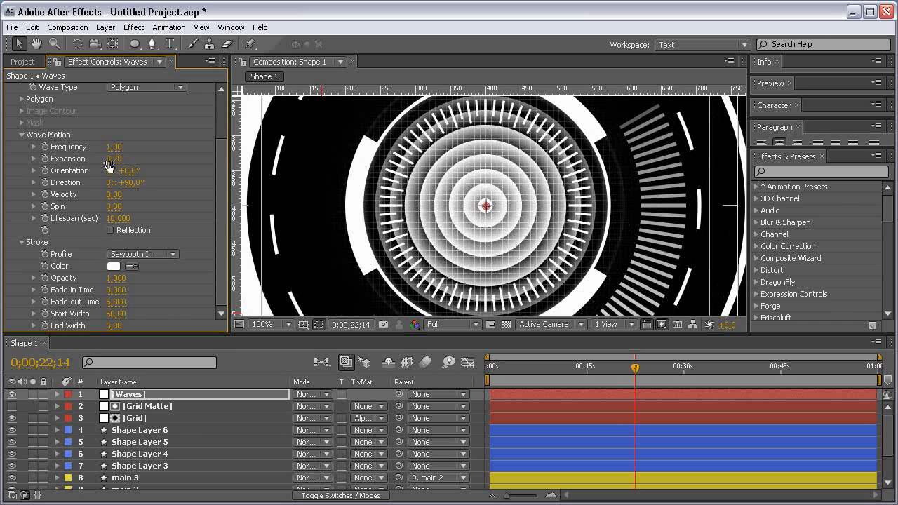
left_click(117, 158)
key("Return")
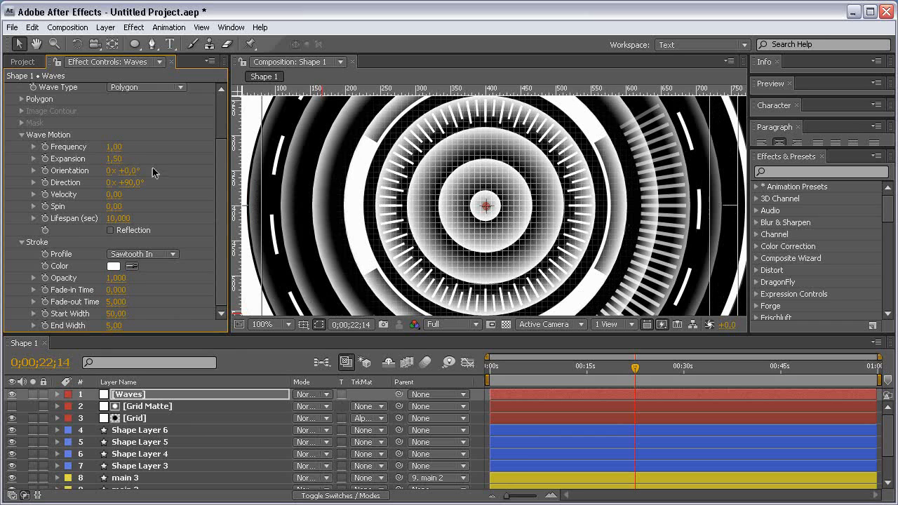
left_click(116, 219)
type("5")
key("Return")
- Try a Radio Waves frequency of 0.8
left_click_drag(122, 148, 119, 149)
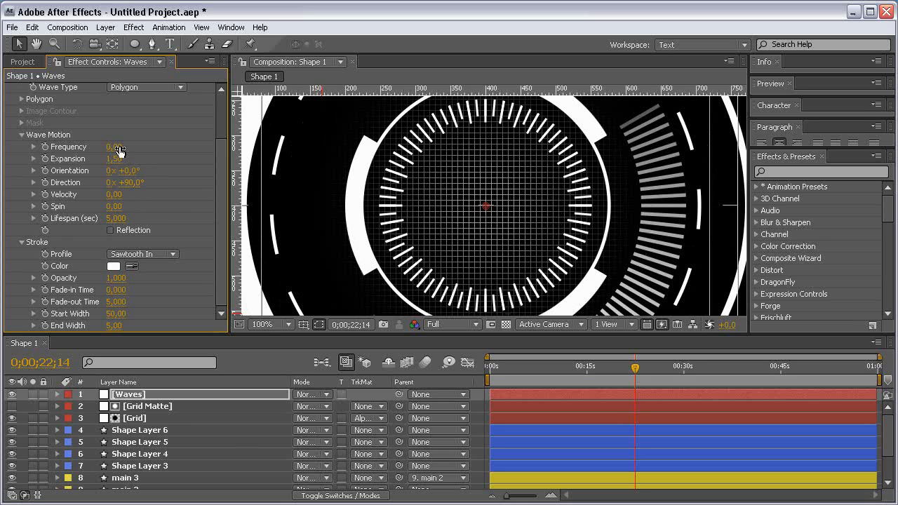
left_click(119, 149)
type(".8")
key("Return")
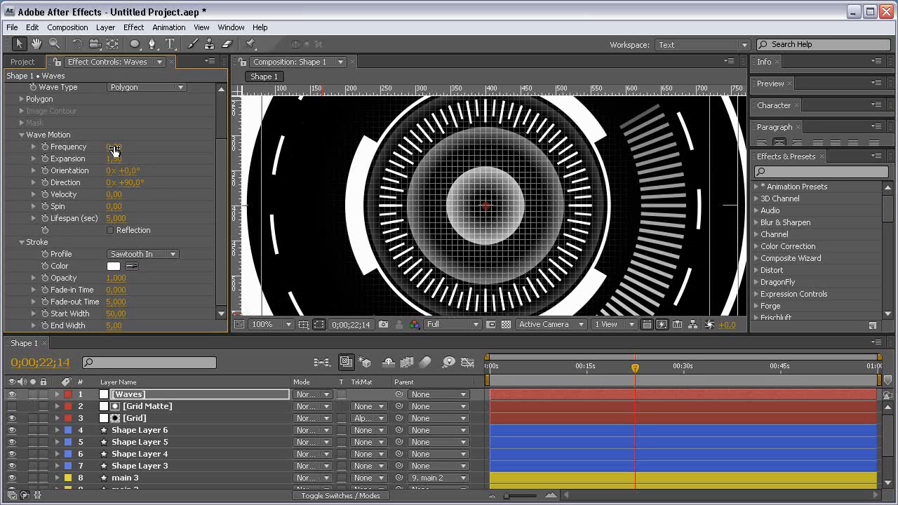
- Set both the Radio Waves frequency and expansion to 1
left_click(115, 150)
type("1")
left_click(143, 148)
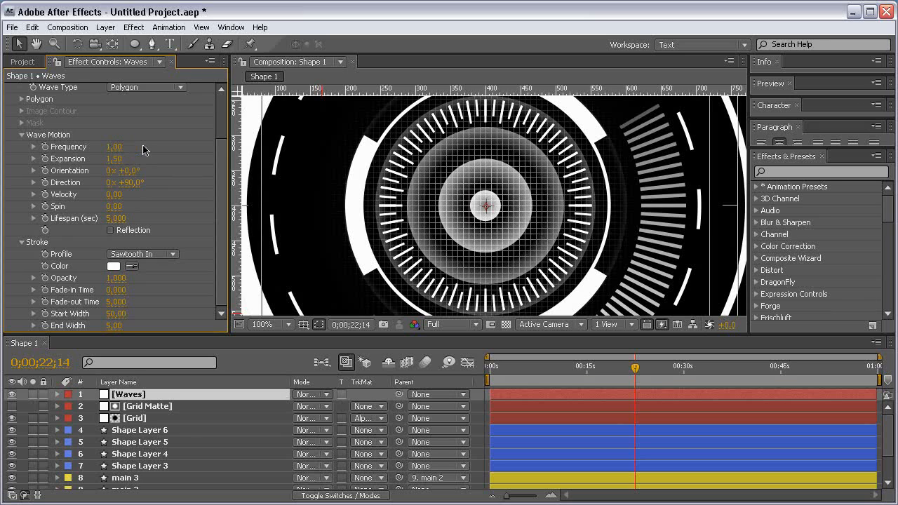
type("1")
key("Return")
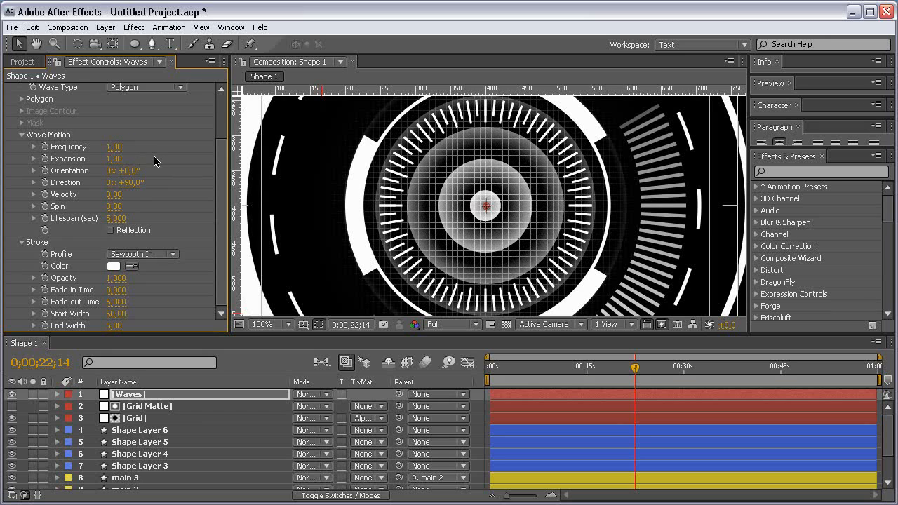
- End the work area at 0;00;10;19, preview the wave animation and show the composition at 50%
left_click(558, 372)
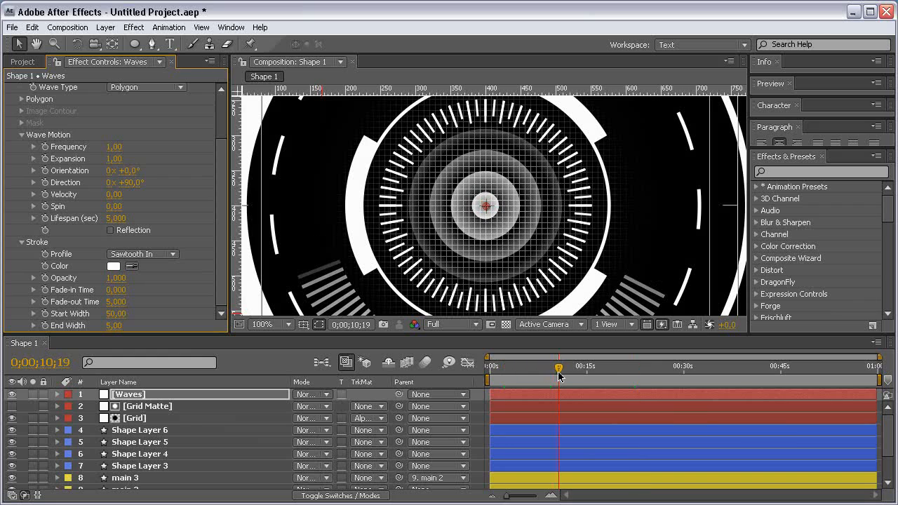
key("KP_0")
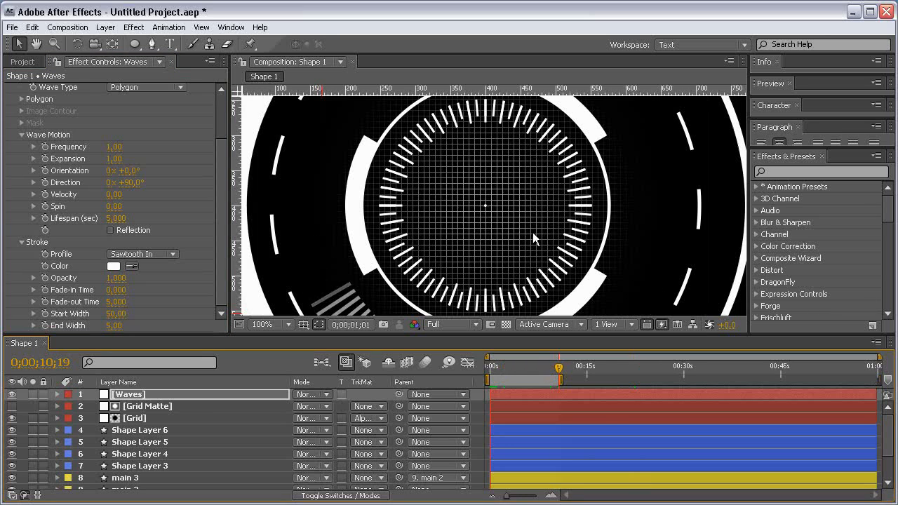
key("comma")
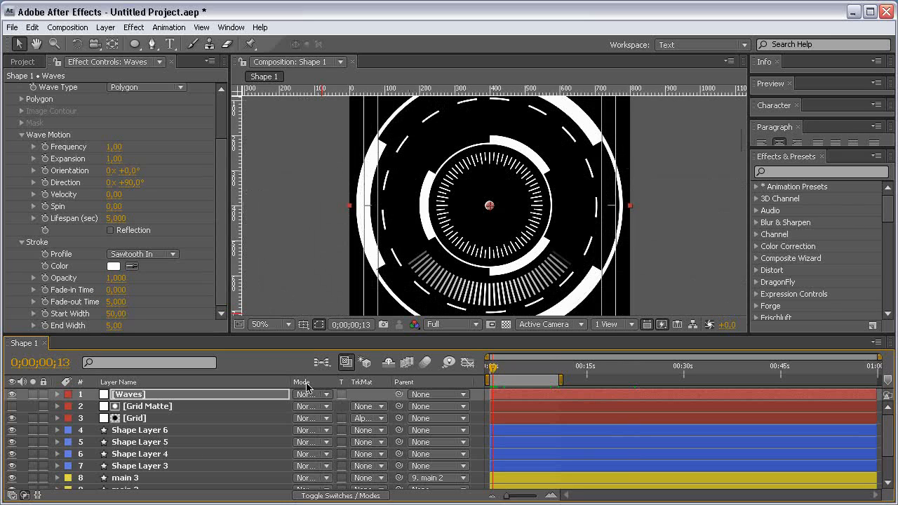
- Add the expression wiggle(1,180) to the main layer's Rotation and scrub the timeline to check the motion
scroll(146, 459, "down", 3)
left_click(141, 482)
key("r")
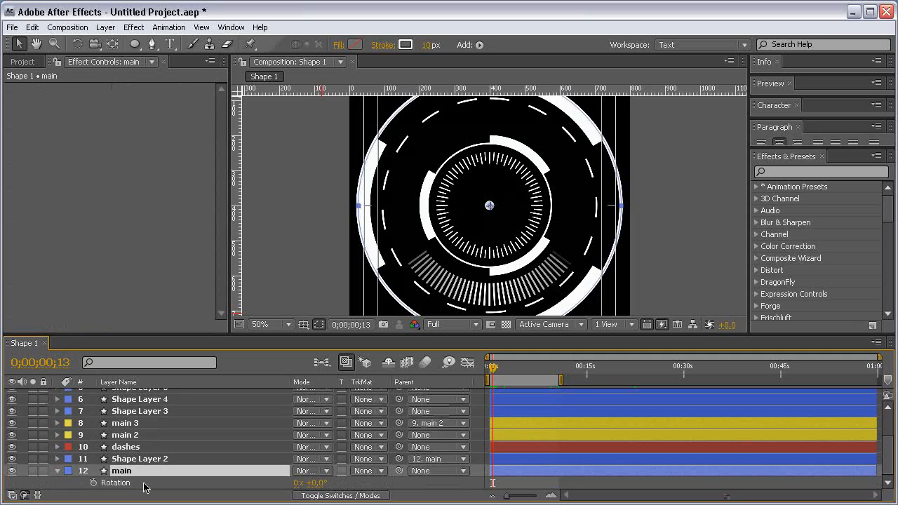
left_click(92, 483, "alt")
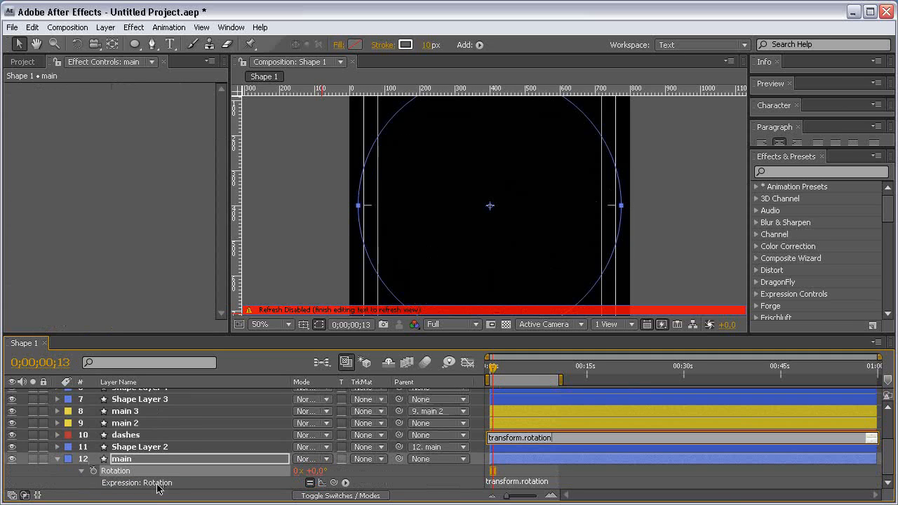
type("wiggle(1,180")
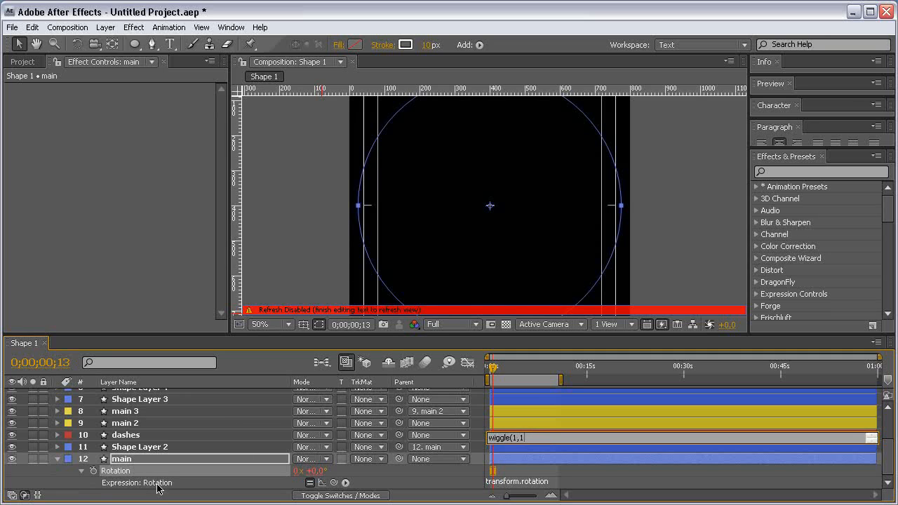
left_click(473, 412)
left_click_drag(493, 368, 519, 368)
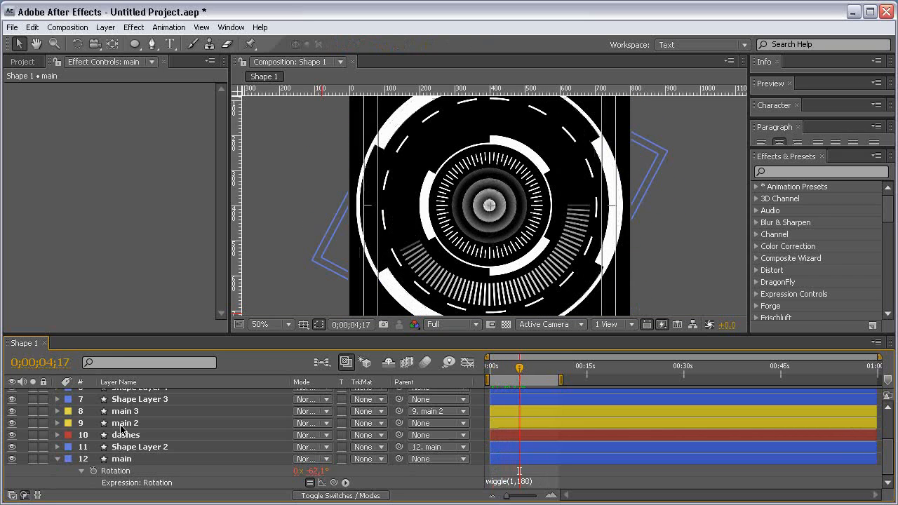
- Copy main's wiggle expression onto the dashes layer's Rotation and change it to wiggle(.5,280)
left_click(140, 435)
key("r")
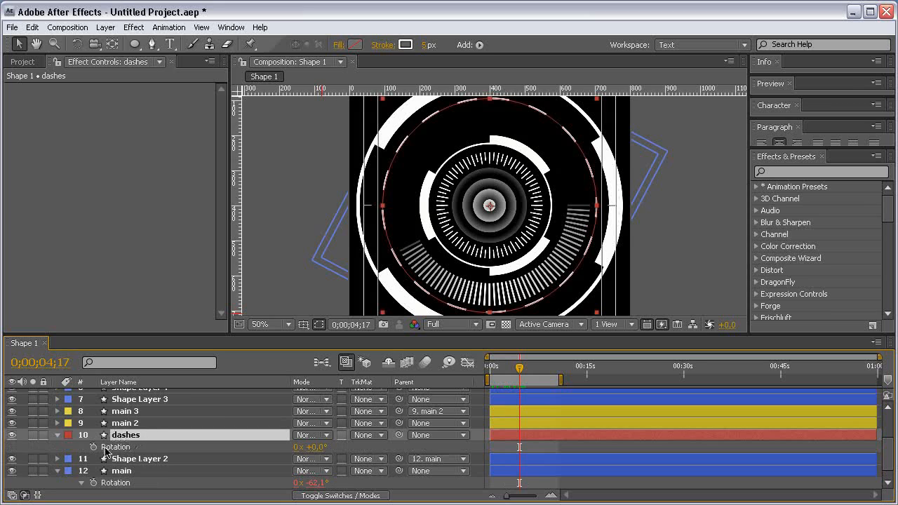
scroll(110, 452, "down", 1)
left_click(535, 481)
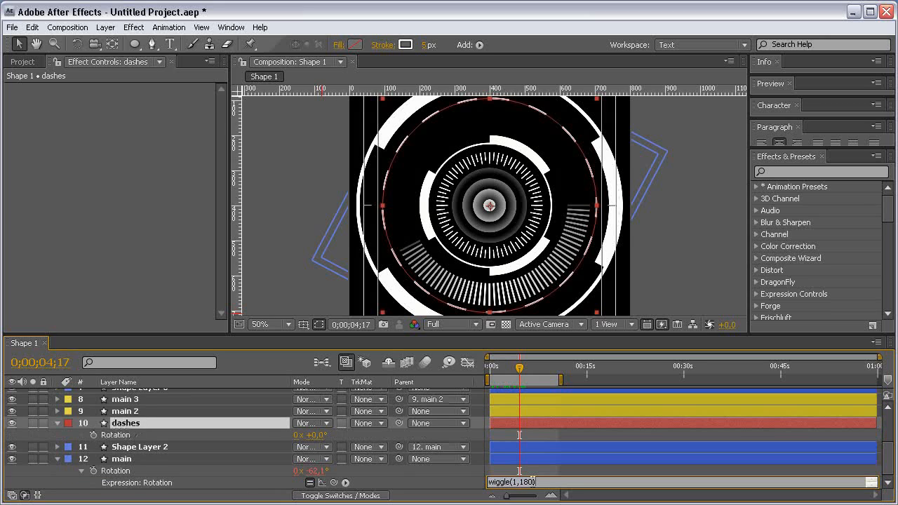
key("ctrl+a")
key("ctrl+c")
left_click(94, 436, "alt")
key("ctrl+v")
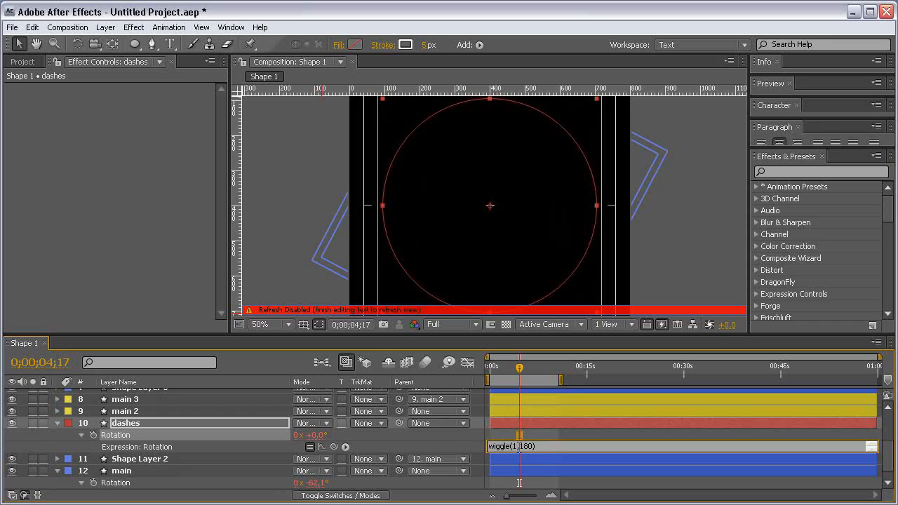
key("BackSpace")
type(".5")
left_click(538, 434)
scroll(135, 431, "up", 1)
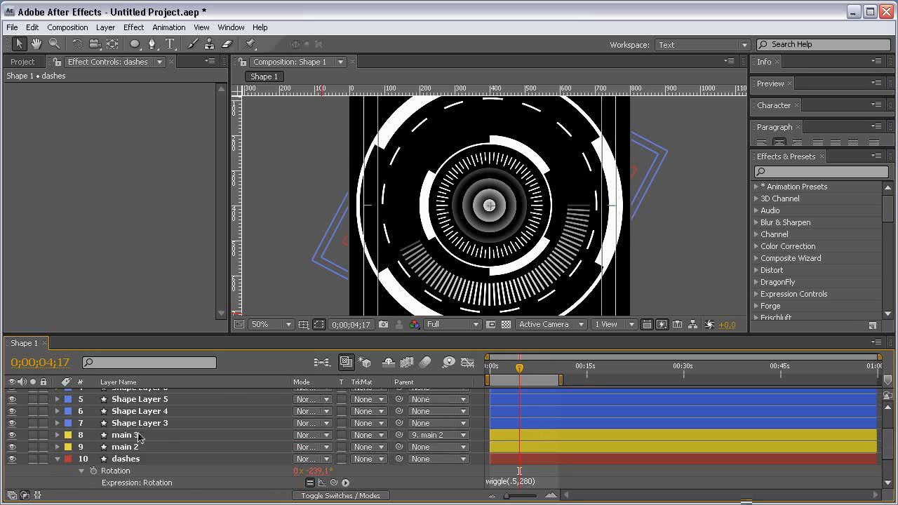
- Paste the wiggle expression onto the main 2 layer's Rotation and change it to wiggle(2,180)
left_click(138, 447)
key("r")
left_click(94, 459, "alt")
key("ctrl+v")
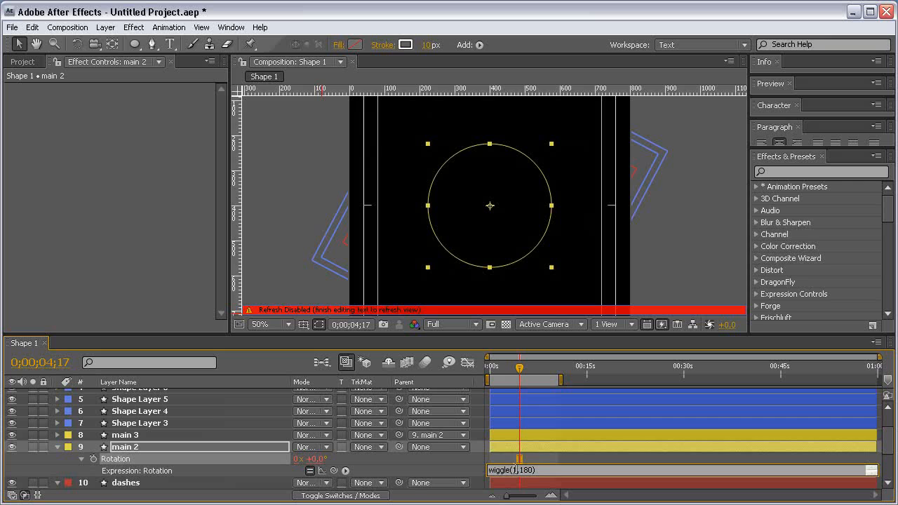
double_click(516, 470)
type("2")
left_click(549, 463)
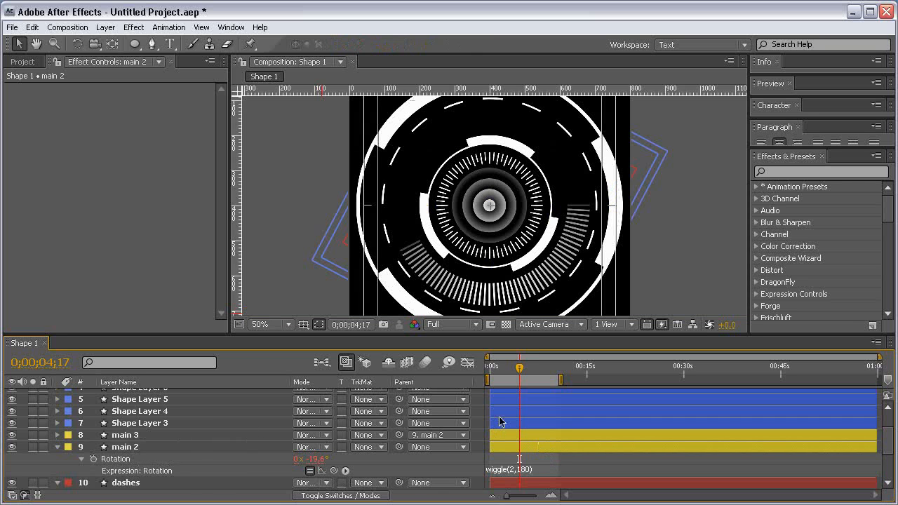
- Scrub to 0;00;06;25 and inspect the rotating rings in an enlarged composition view
left_click_drag(519, 372, 533, 372)
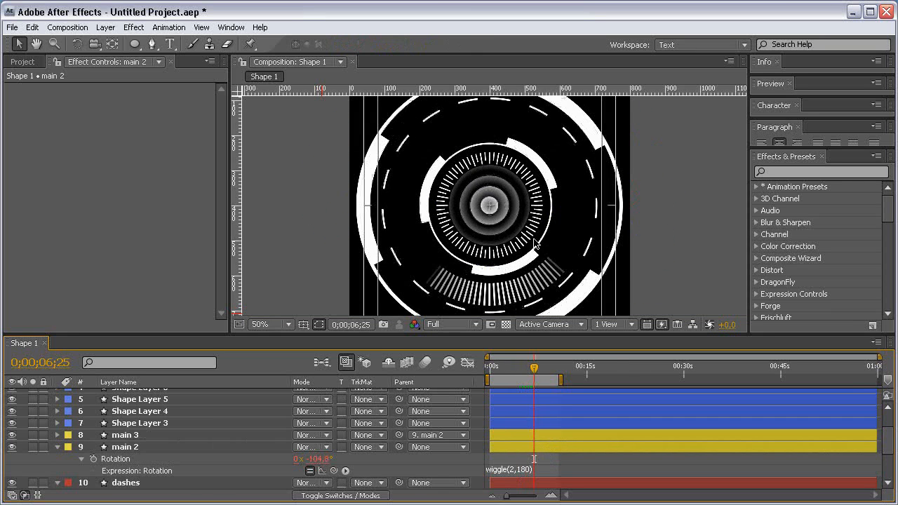
key("grave")
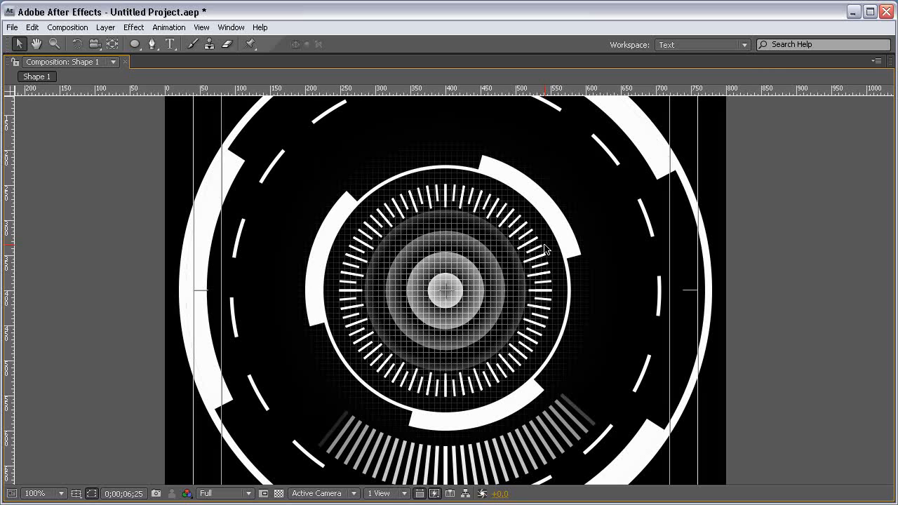
key("grave")
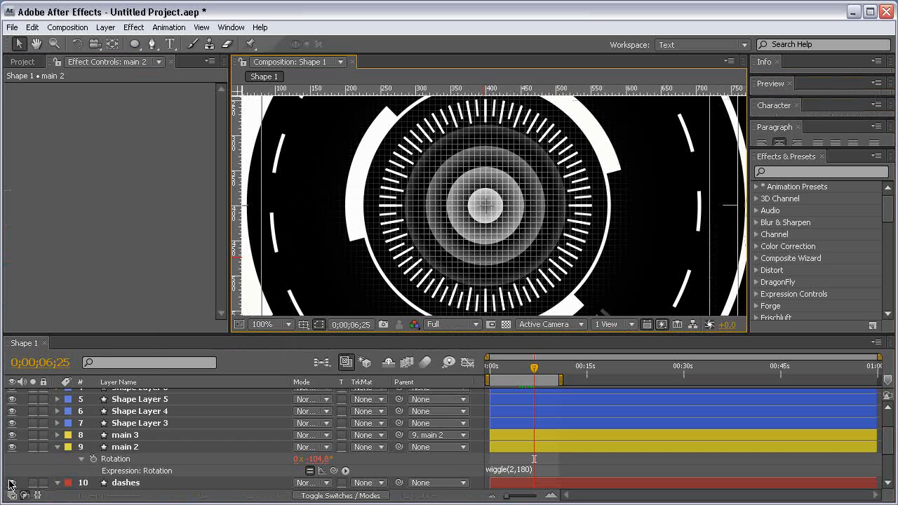
scroll(165, 406, "up", 4)
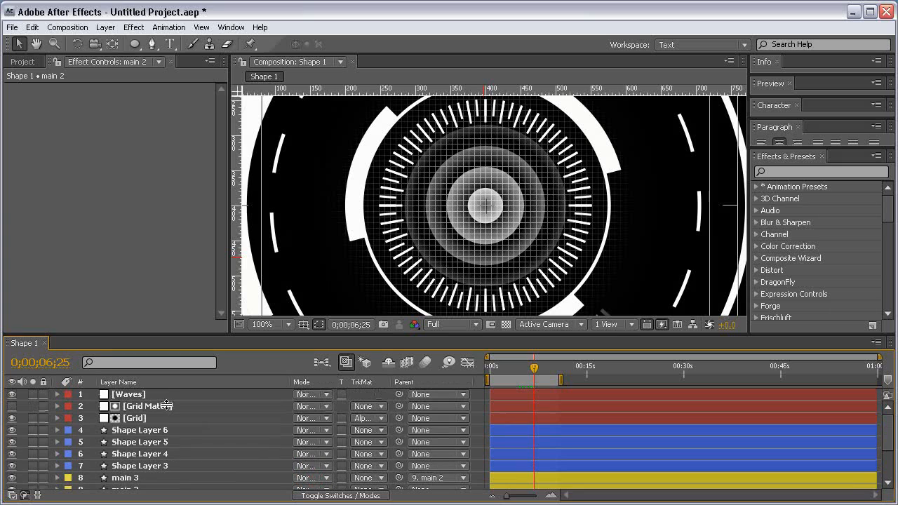
- Create a new 600 x 300 px composition named Radar
left_click(28, 61)
key("ctrl+n")
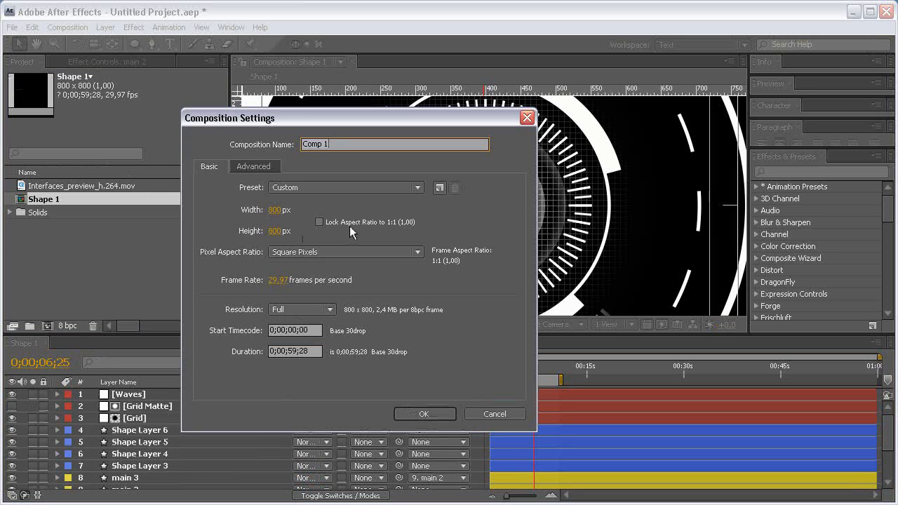
left_click(272, 210)
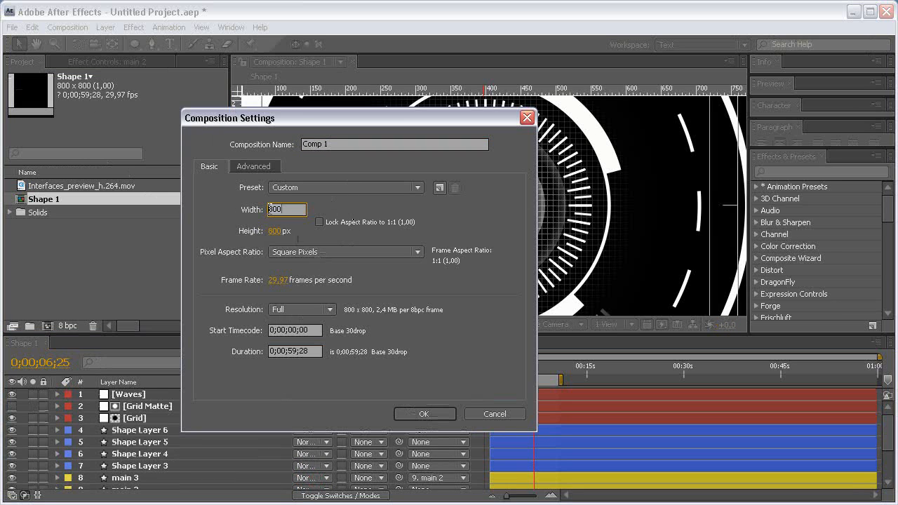
type("600")
key("Tab")
type("300")
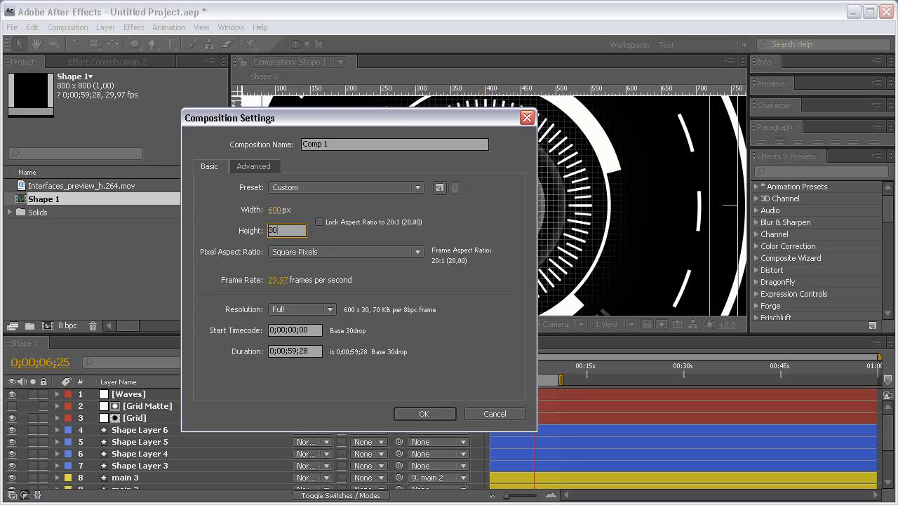
left_click(319, 144)
type("Radar")
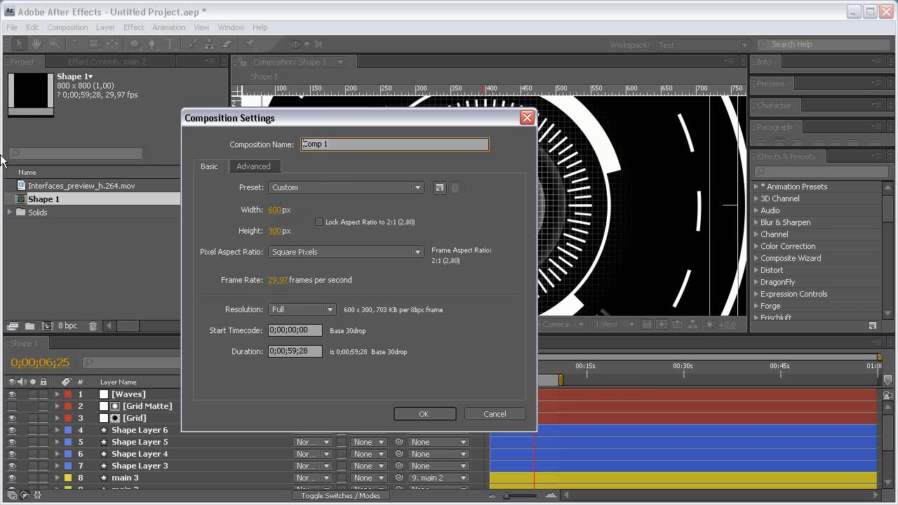
key("Return")
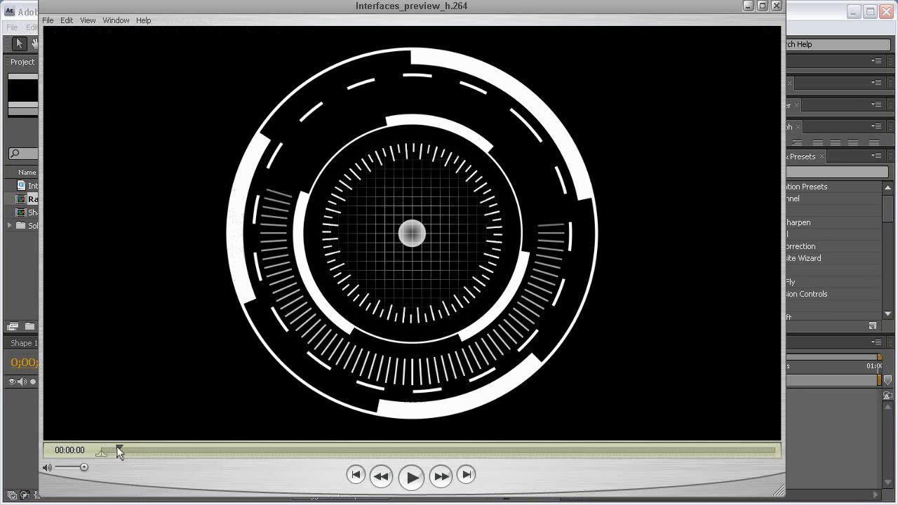
- Scrub the reference movie Interfaces_preview_h.264 to the rectangular radar graphic at 10 seconds
left_click_drag(116, 449, 332, 442)
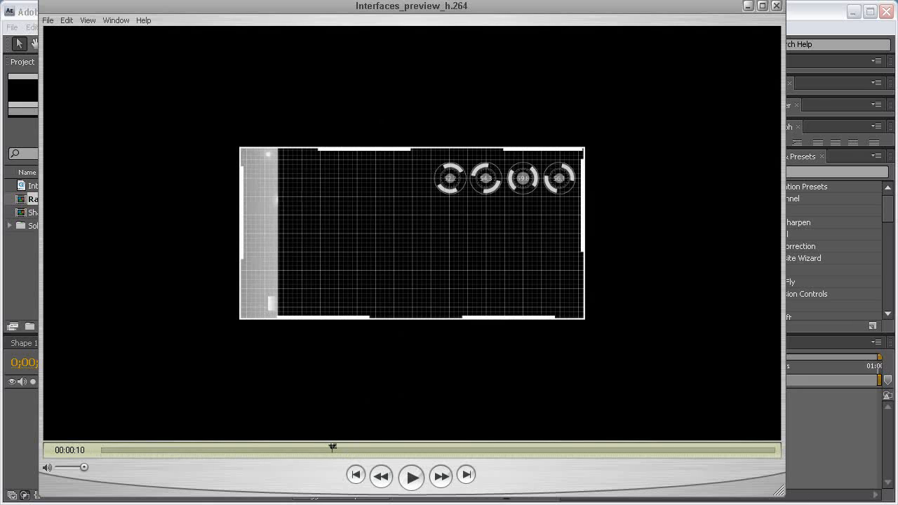
- Switch to After Effects and add a full-frame unfilled rectangle shape layer to Radar with a 5 px white stroke
key("alt+Tab")
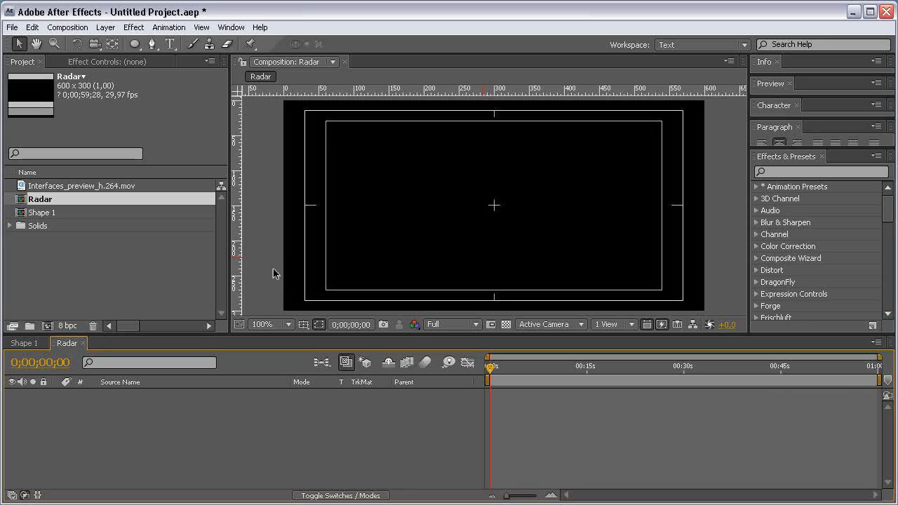
left_click(134, 44)
left_click(163, 45)
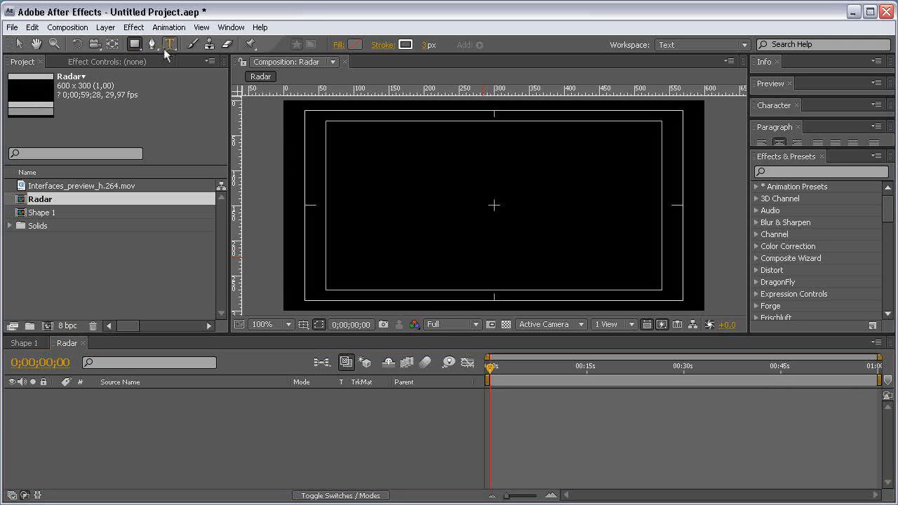
double_click(135, 44)
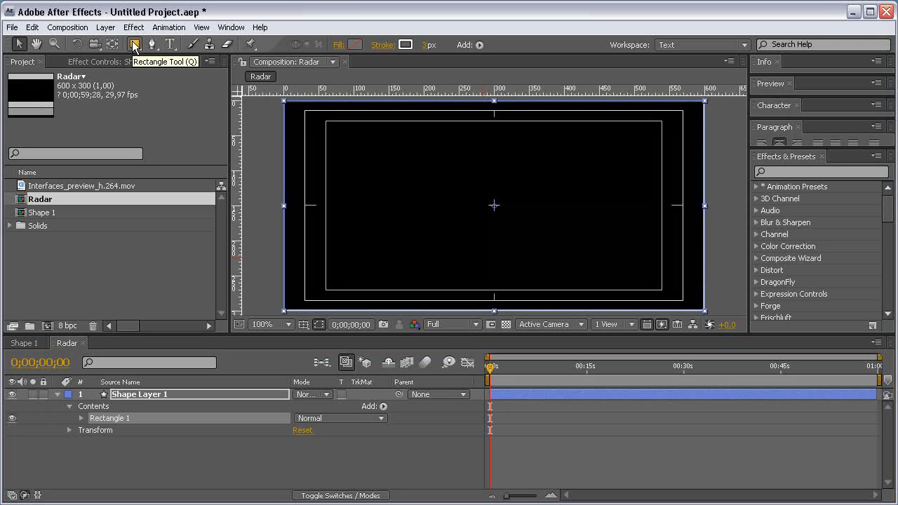
left_click_drag(421, 46, 427, 49)
left_click(427, 46)
type("5")
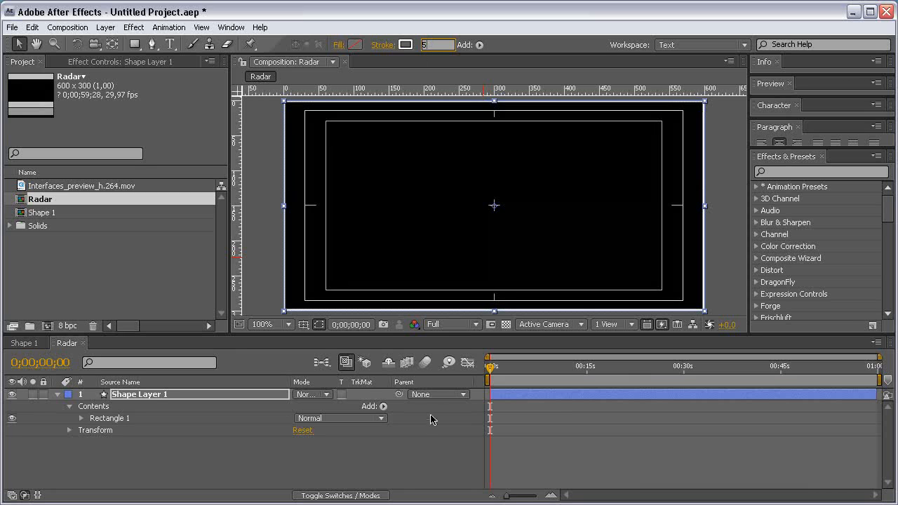
left_click(404, 460)
left_click(59, 397)
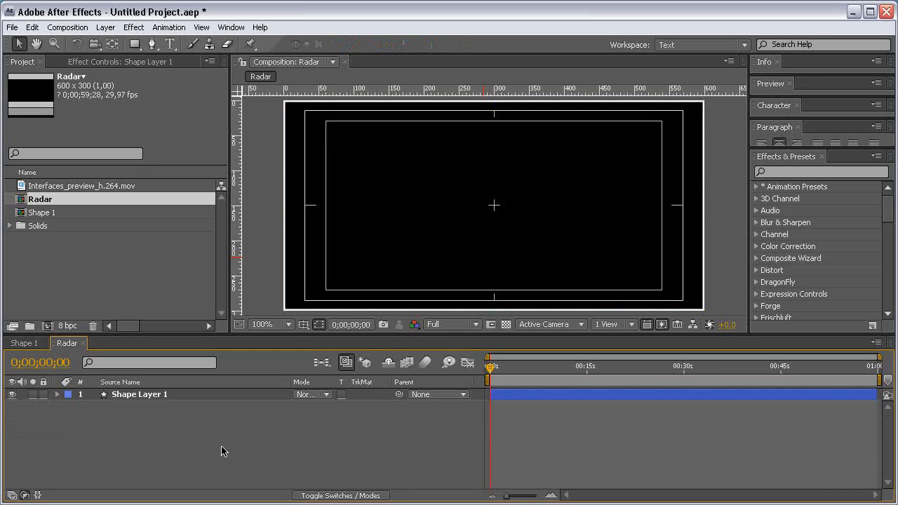
- Create a 600 x 300 px white solid named GRID beneath Shape Layer 1 and apply the Grid effect to it
key("ctrl+y")
type("GRID")
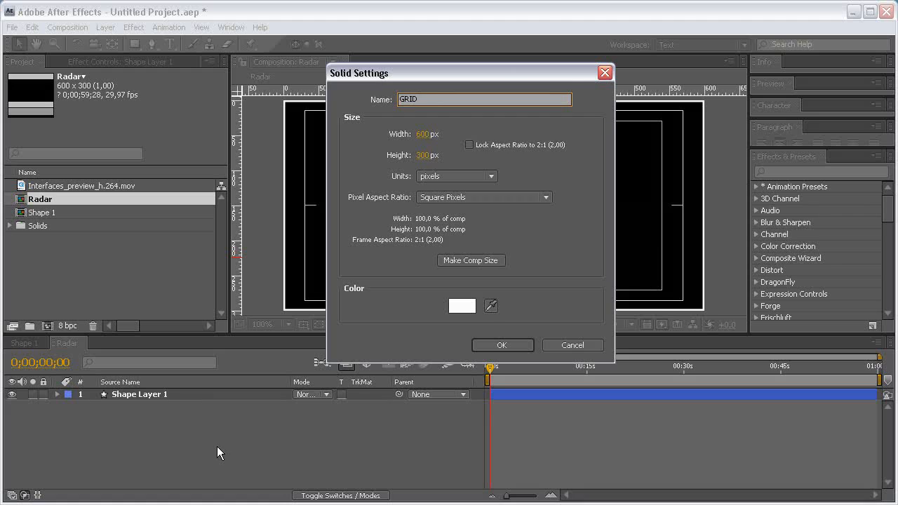
key("Return")
left_click_drag(239, 393, 236, 425)
key("period")
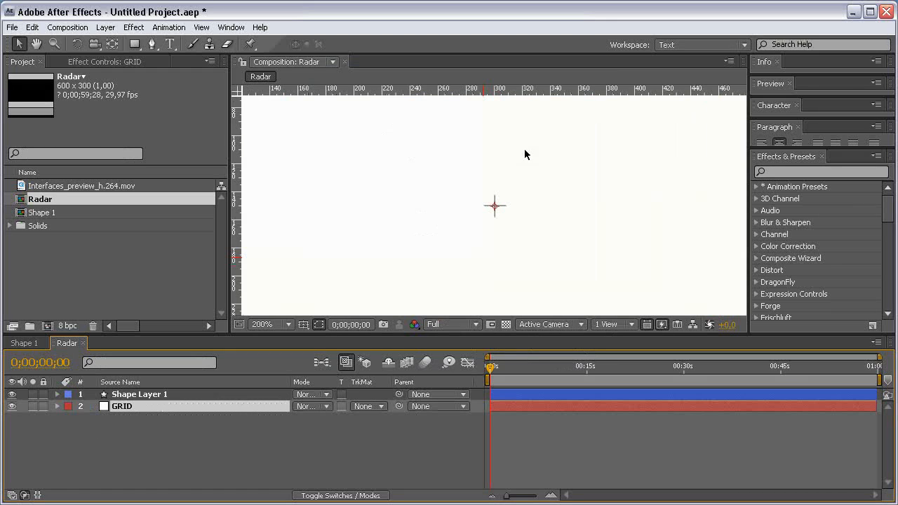
left_click(134, 27)
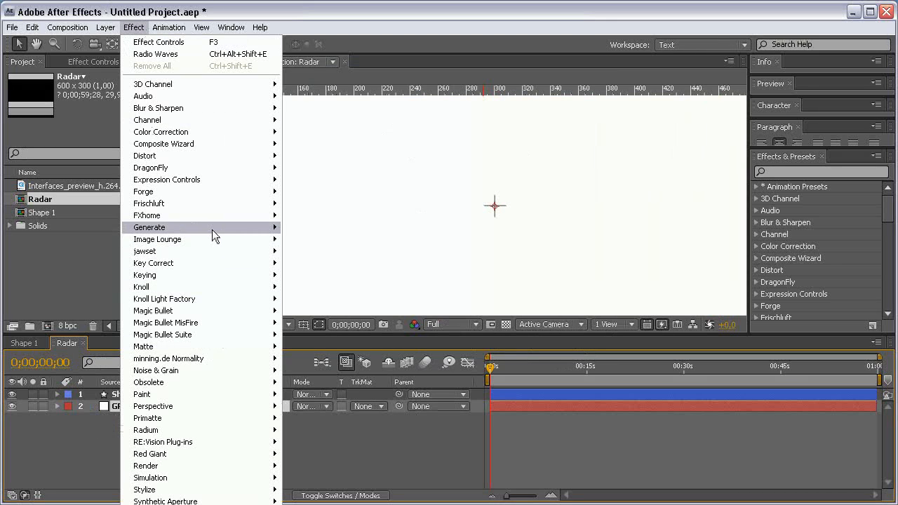
mouse_move(211, 228)
left_click(314, 417)
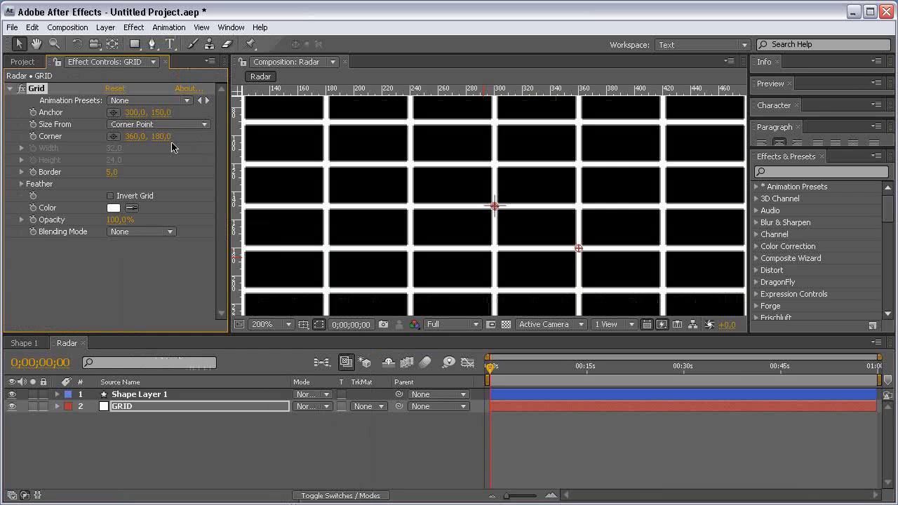
- Size the Grid effect from the Width Slider, with a border of 2 and a width of 16
left_click(138, 124)
left_click(137, 136)
key("comma")
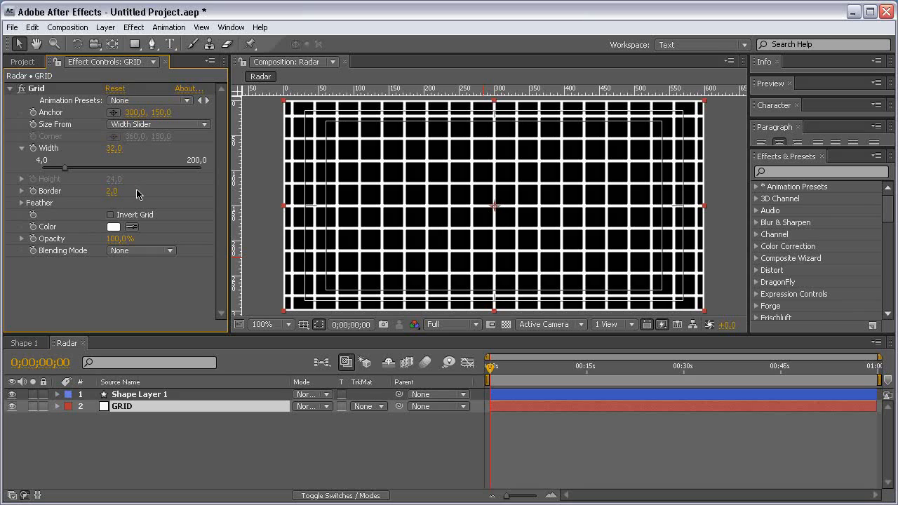
left_click_drag(116, 191, 117, 152)
left_click(114, 149)
type("16")
key("Return")
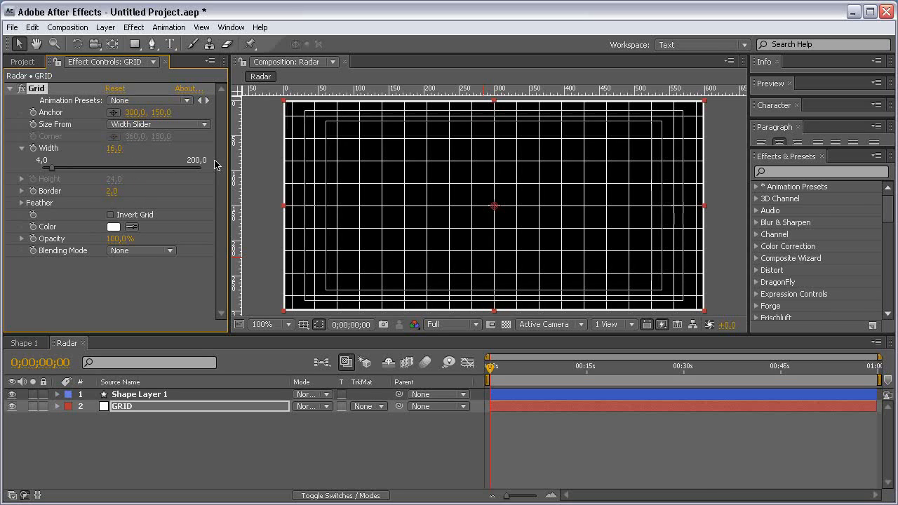
- Set the GRID layer's opacity to 50%
key("t")
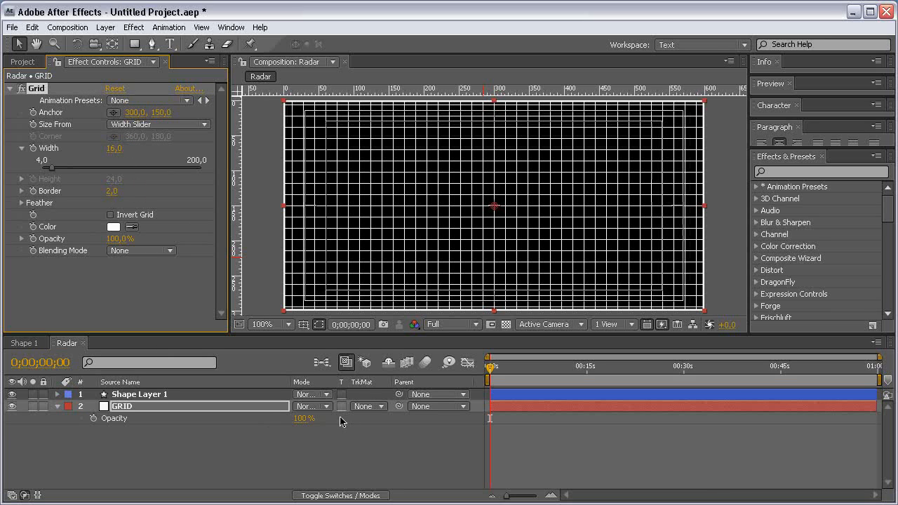
left_click(299, 419)
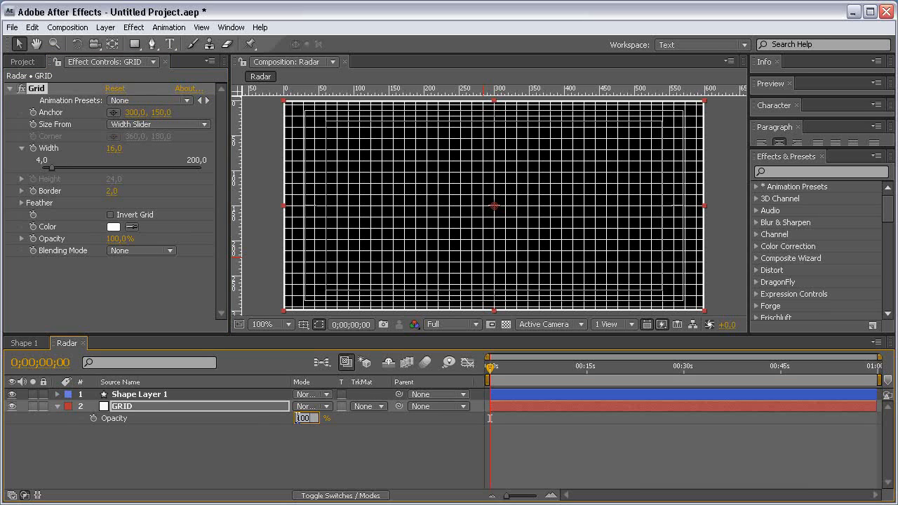
type("50")
key("Return")
- Duplicate the GRID layer and set the copy's grid width to 8
left_click(273, 410)
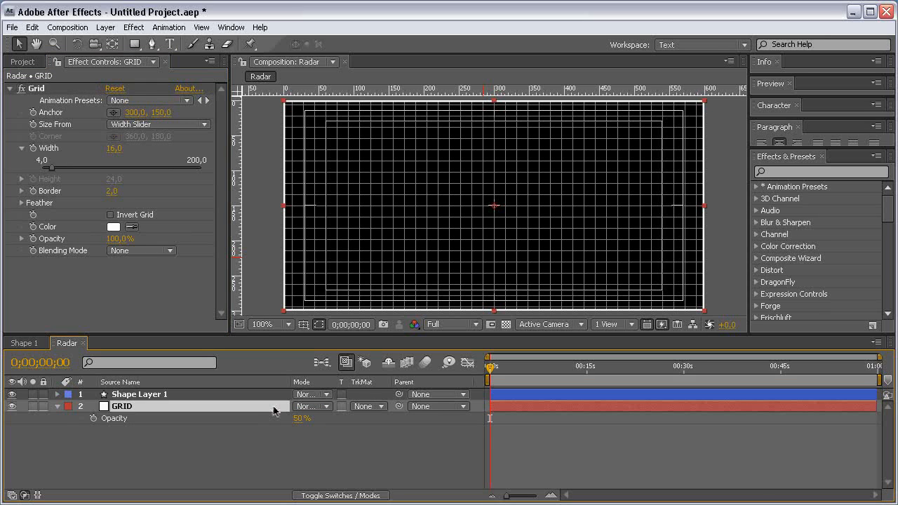
key("ctrl+d")
left_click(114, 148)
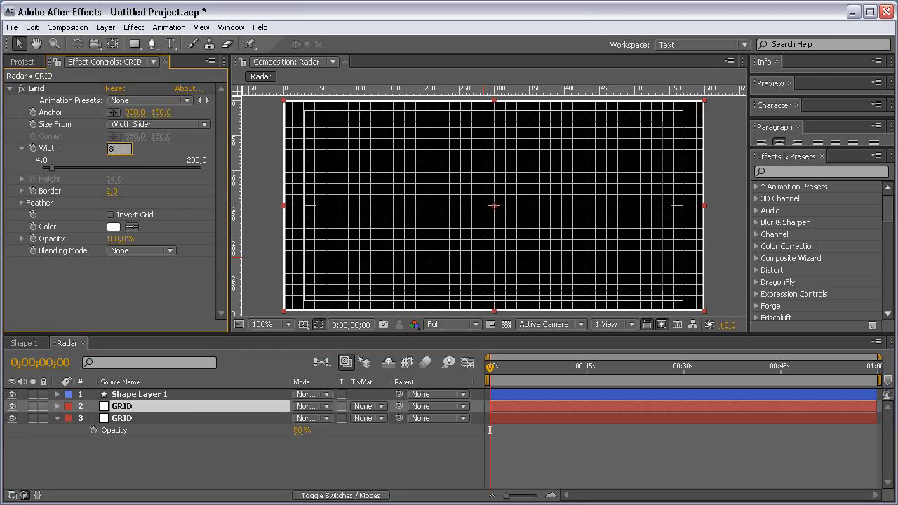
type("8")
key("Return")
- Set the upper GRID layer's opacity to 25% and inspect both grids in an enlarged composition view
key("t")
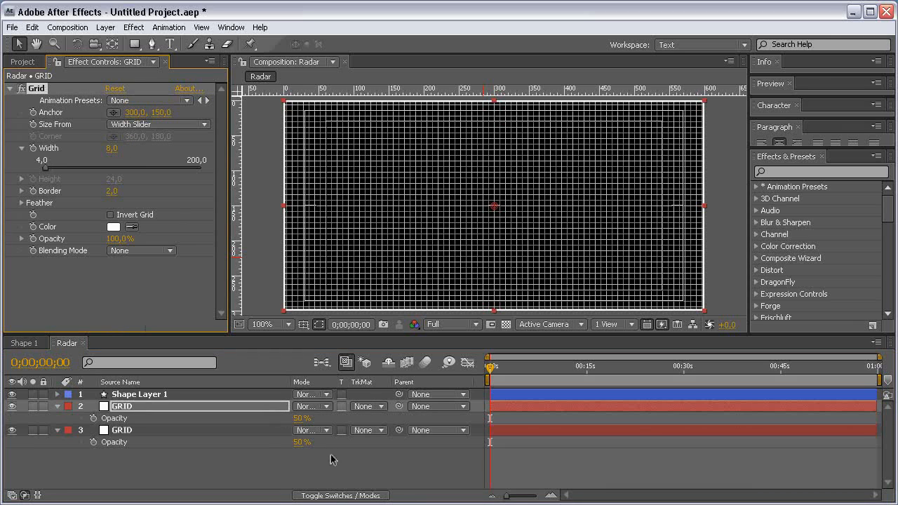
left_click(301, 418)
type("25")
left_click(344, 471)
key("grave")
scroll(569, 227, "up", 1)
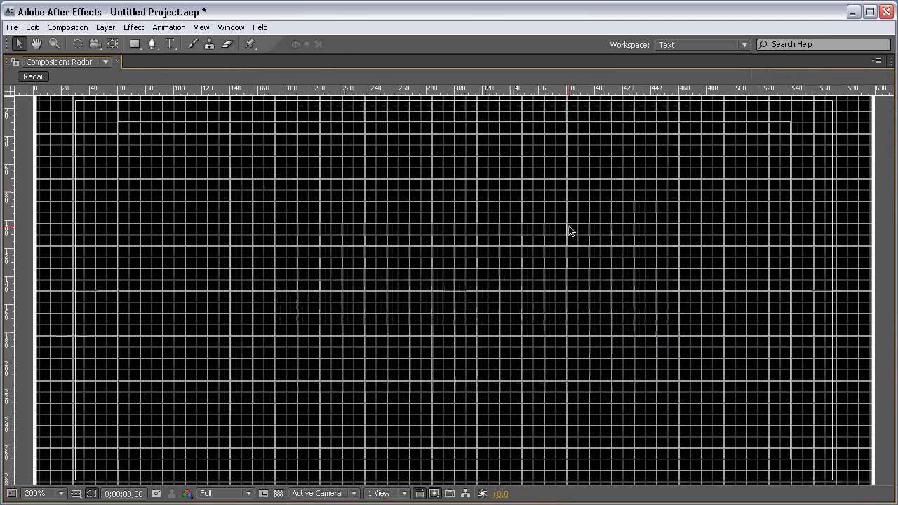
scroll(569, 231, "down", 1)
scroll(569, 232, "up", 1)
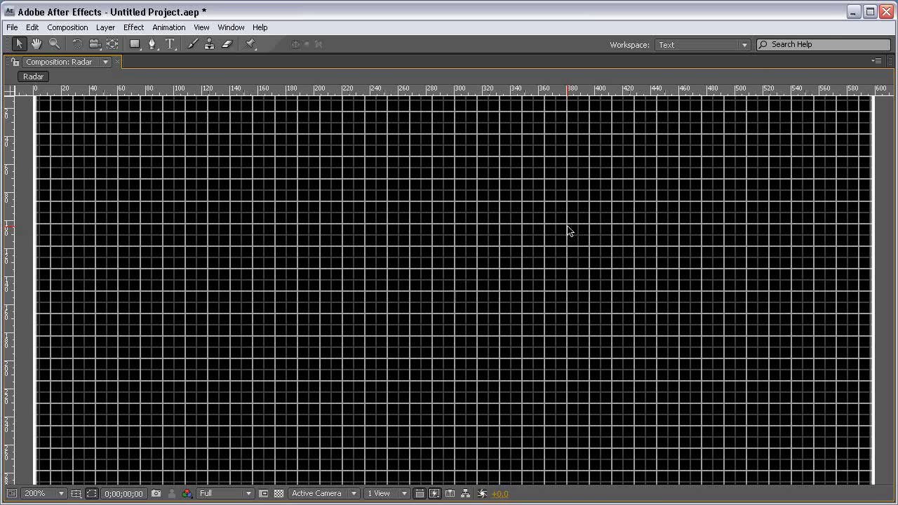
key("space")
left_click_drag(461, 207, 516, 331)
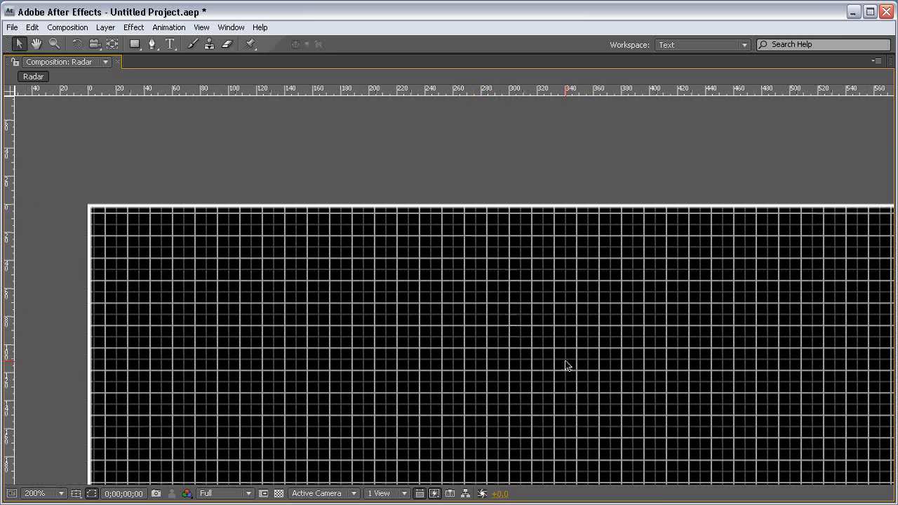
- Set the lower GRID layer's opacity to 40% and the upper GRID layer's opacity to 30%
key("grave")
left_click(305, 441)
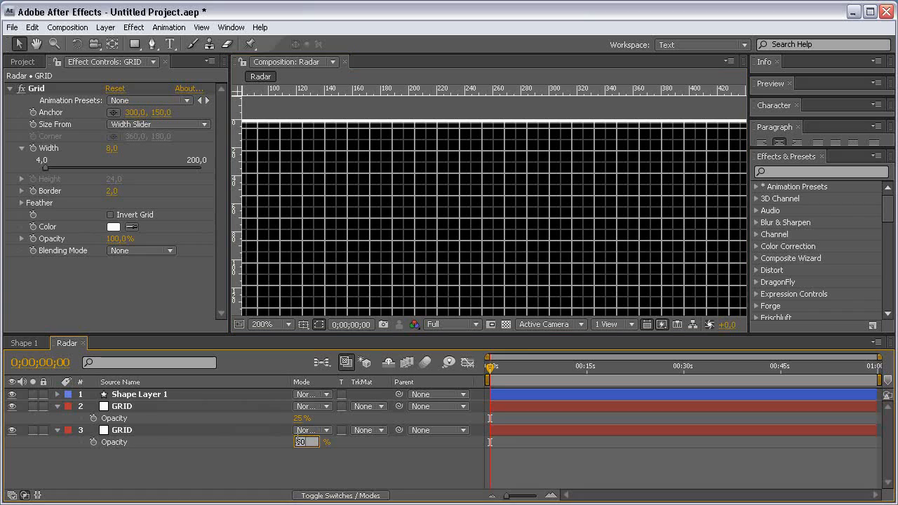
type("40")
key("Return")
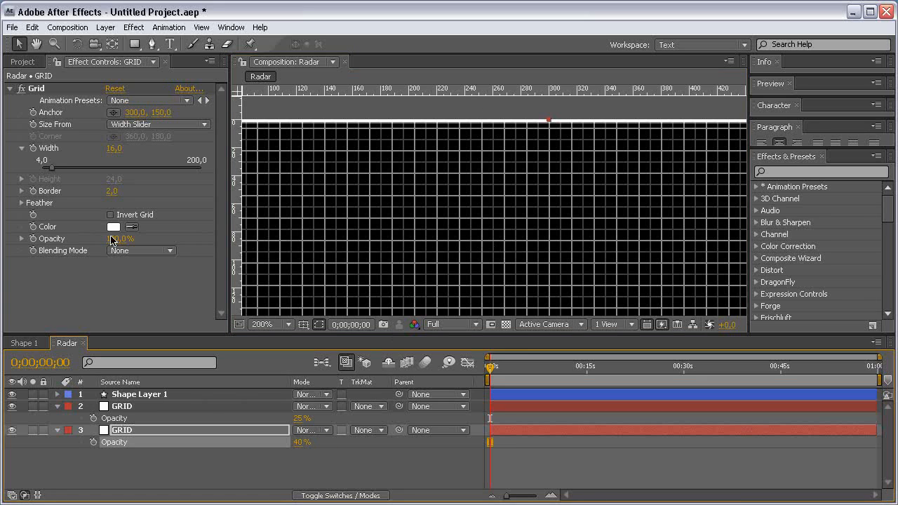
left_click(306, 415)
type("30")
key("Return")
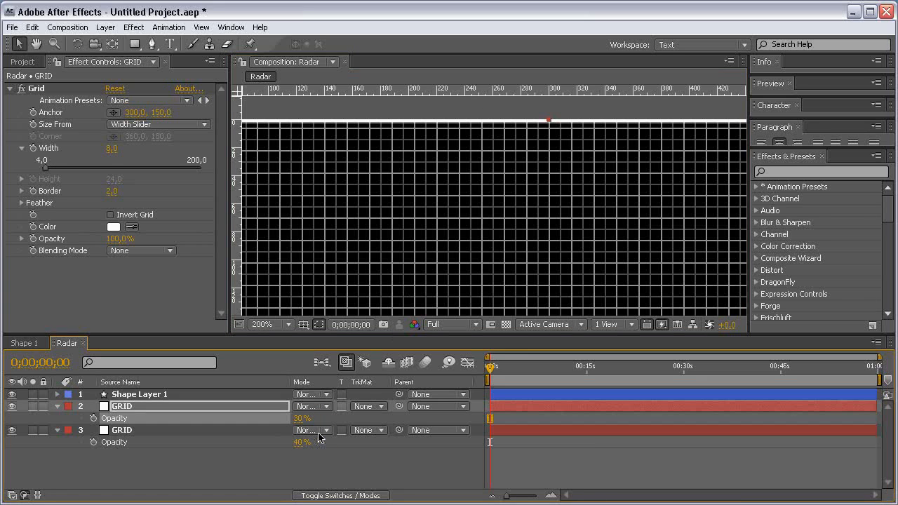
left_click(371, 460)
scroll(421, 216, "down", 1)
key("space")
left_click_drag(612, 246, 601, 208)
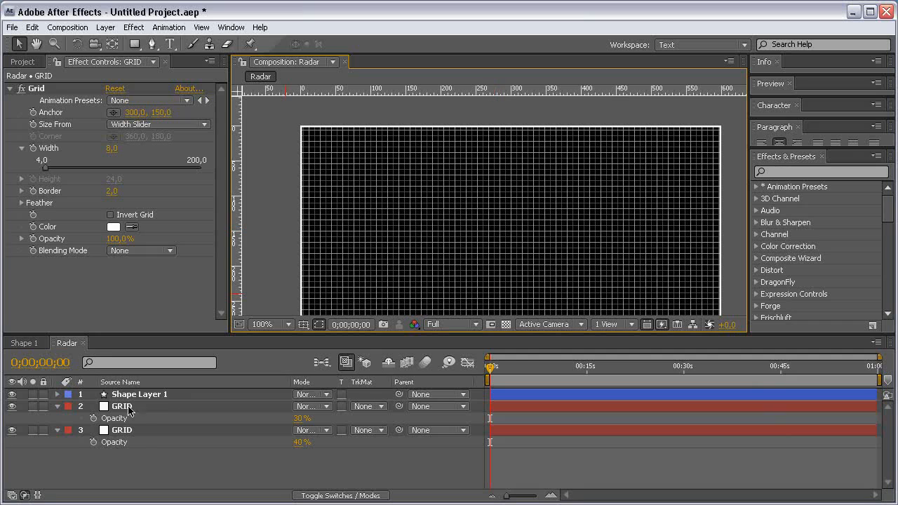
- Set the lower GRID layer's grid width to 32
left_click(144, 432)
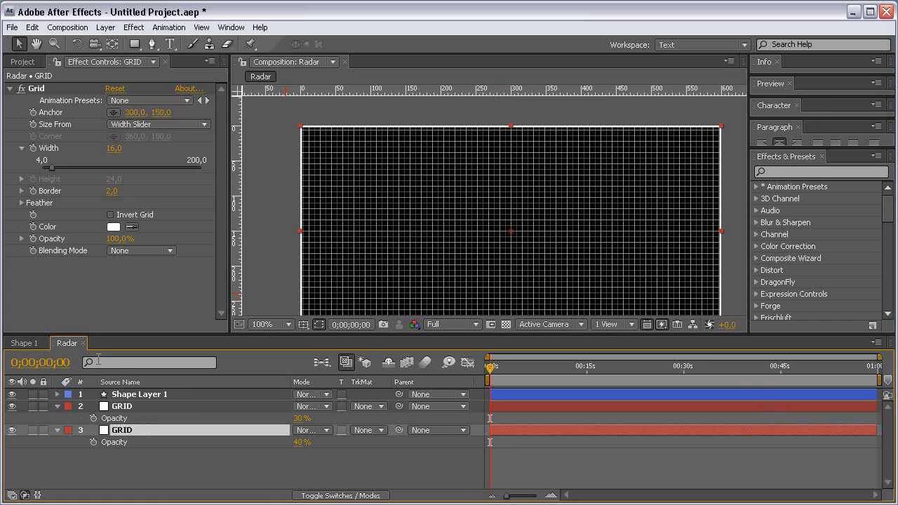
left_click(121, 407)
left_click(146, 431)
left_click(115, 148)
type("32")
key("Return")
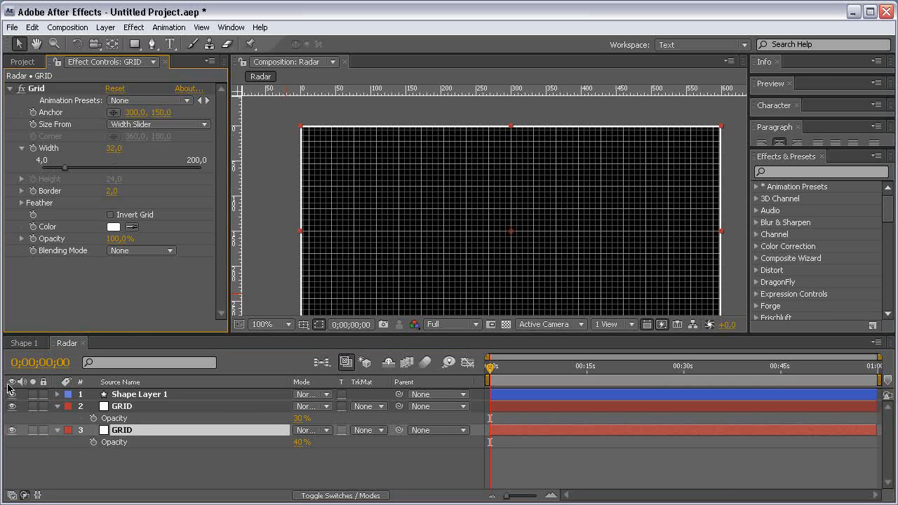
- Collapse both GRID layers' properties and review the radar graphic in the reference movie Interfaces_preview_h.264
left_click(58, 408)
left_click(58, 419)
left_click(160, 438)
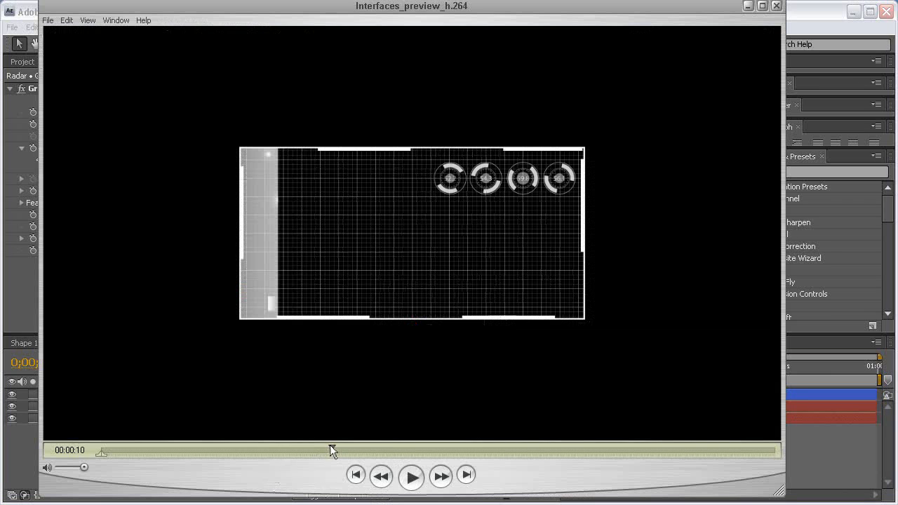
left_click(379, 449)
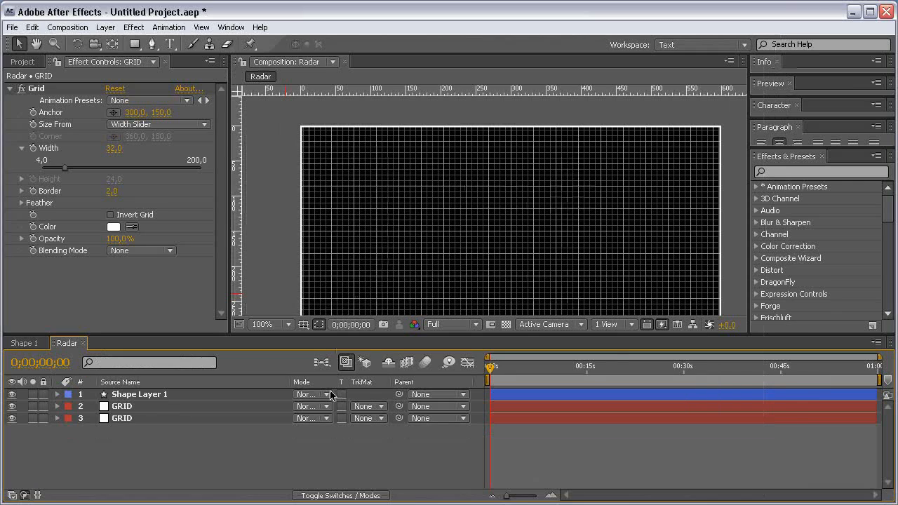
- Create a 600 x 300 px white solid named Particles and apply the CC Particle World effect to it
key("ctrl+y")
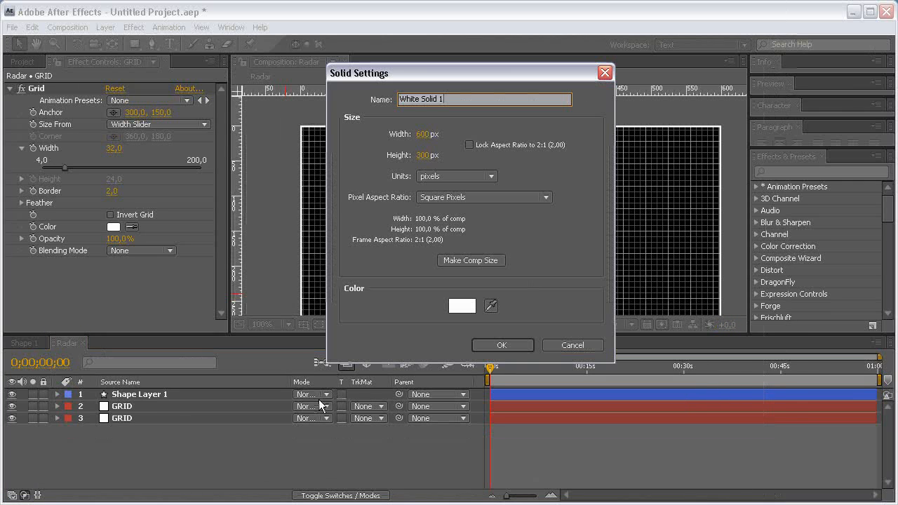
type("Particles")
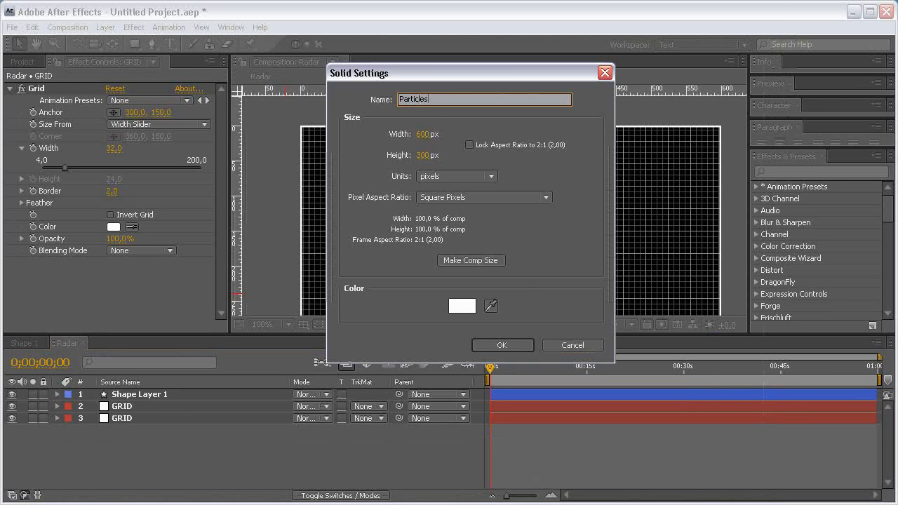
key("Return")
left_click(133, 26)
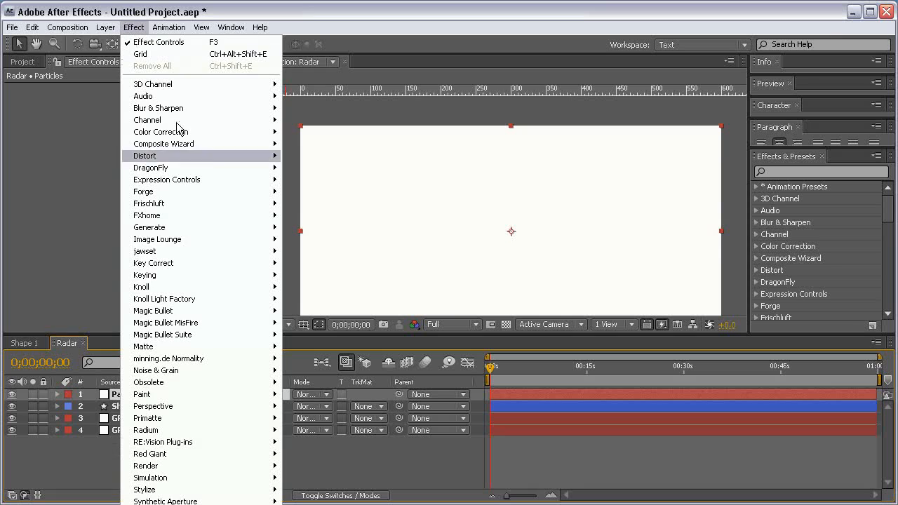
mouse_move(197, 477)
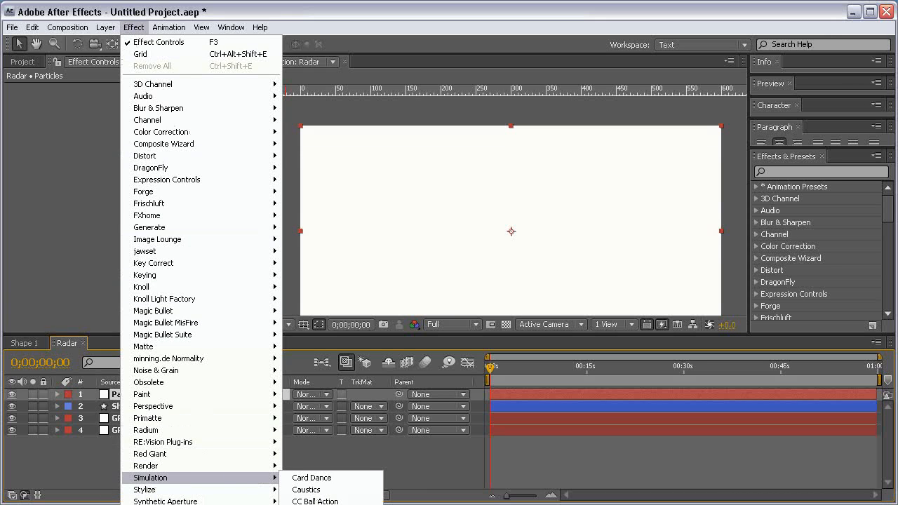
left_click(319, 504)
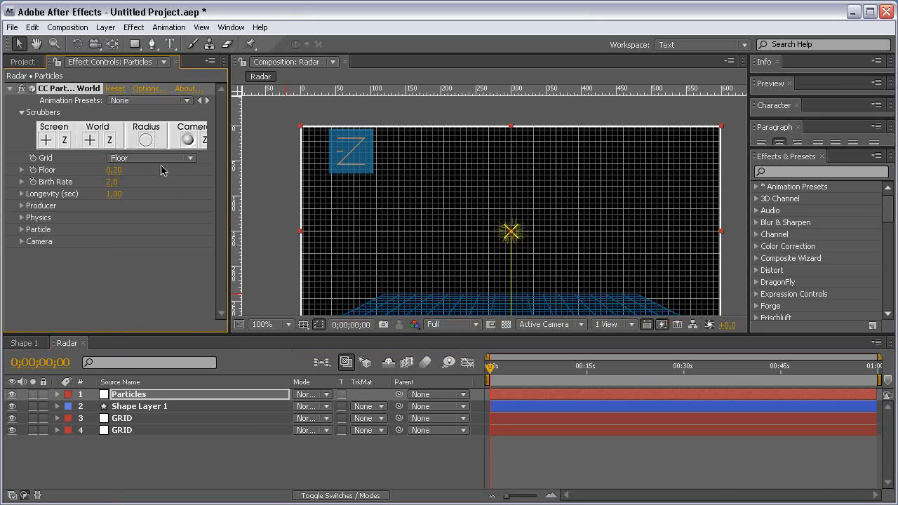
- Turn off the CC Particle World grid on the Particles layer and set the particle type to Lens Convex
left_click(138, 157)
left_click(151, 106)
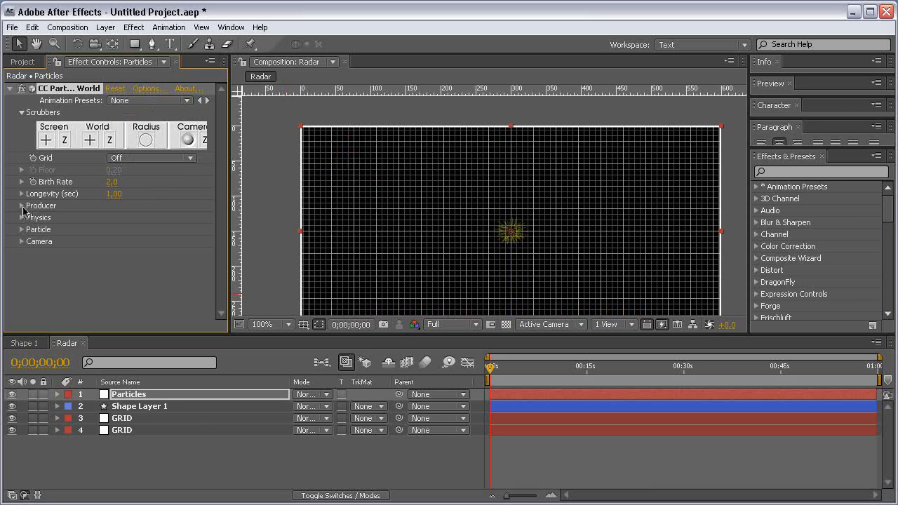
left_click(22, 229)
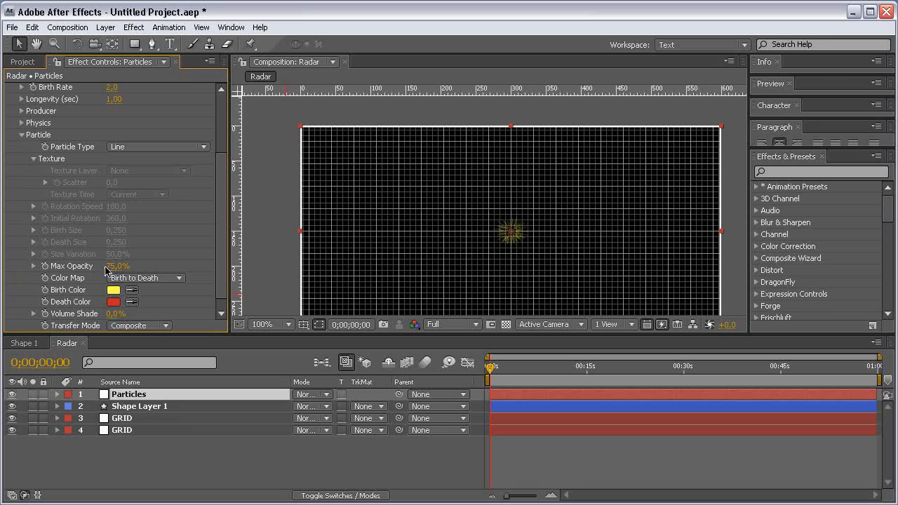
left_click(128, 149)
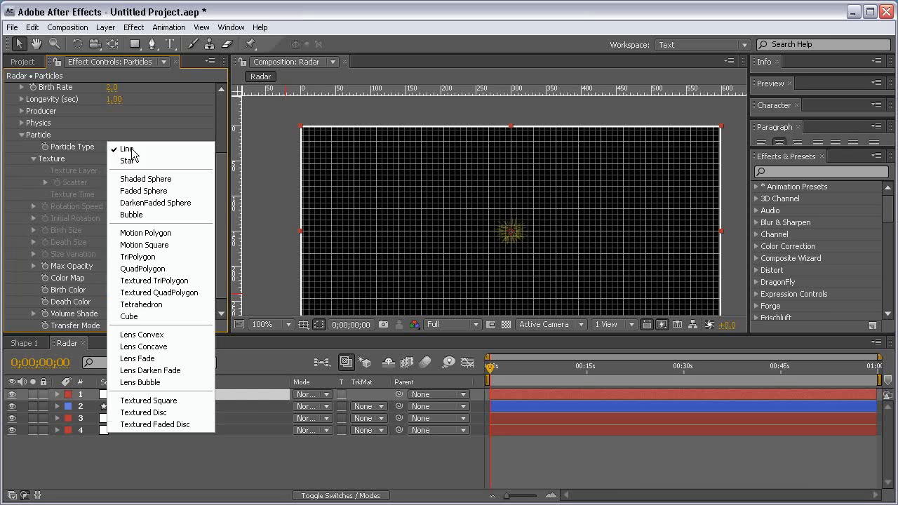
left_click(146, 336)
- At the 5-second mark, set the particles' maximum opacity to 100%, birth size to 0.150 and death size to 0.140
left_click_drag(490, 366, 522, 366)
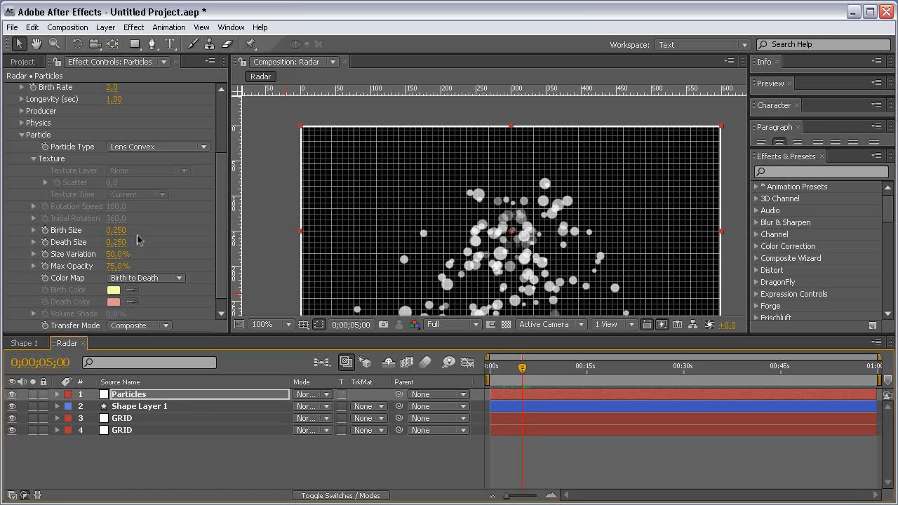
left_click_drag(115, 269, 141, 268)
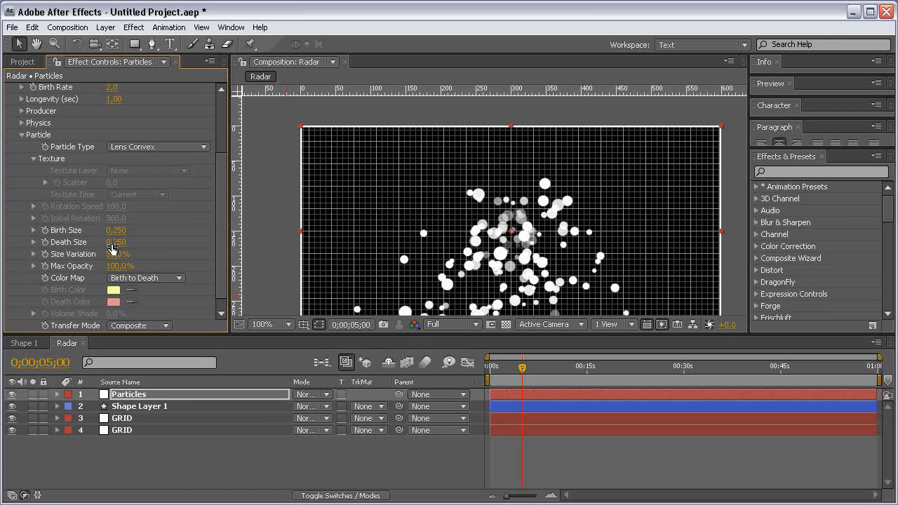
left_click_drag(116, 230, 109, 231)
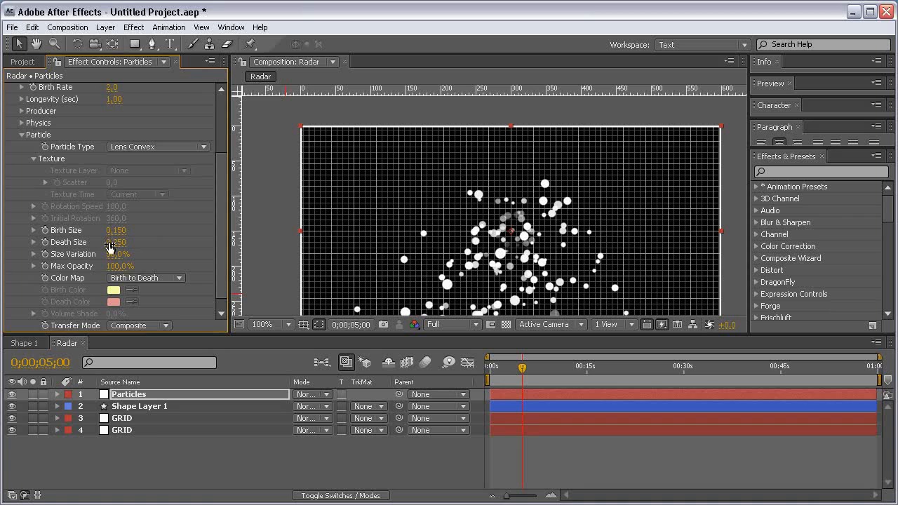
- In the particle physics, set gravity to 0, velocity to 0.10 and the animation type to Direction Axis
scroll(163, 228, "up", 5)
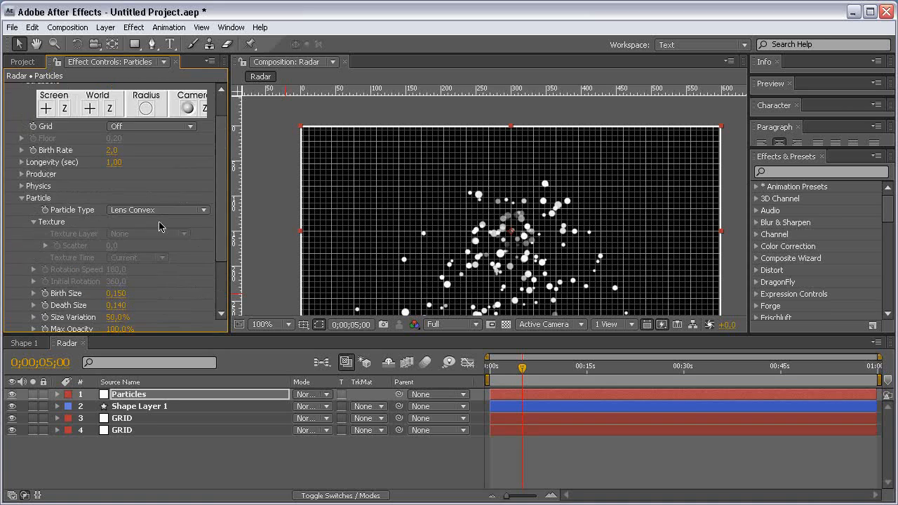
left_click(22, 218)
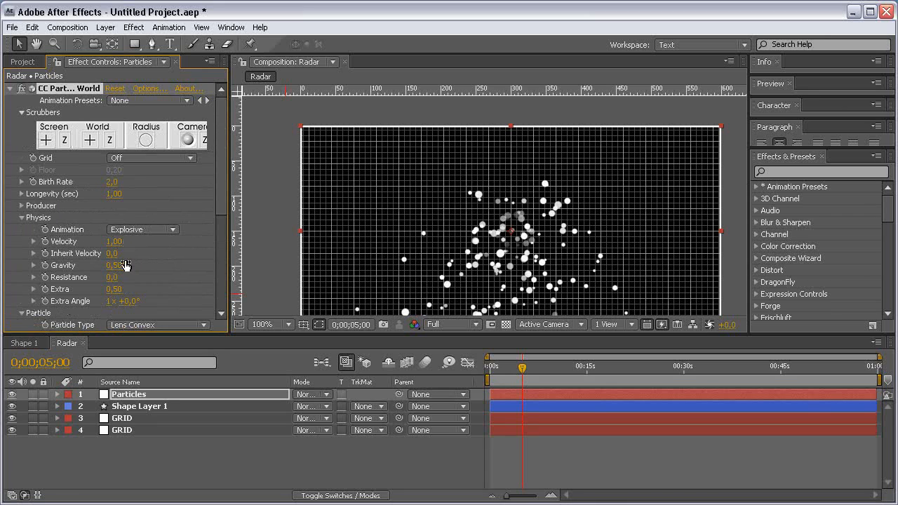
left_click(123, 267)
type("00")
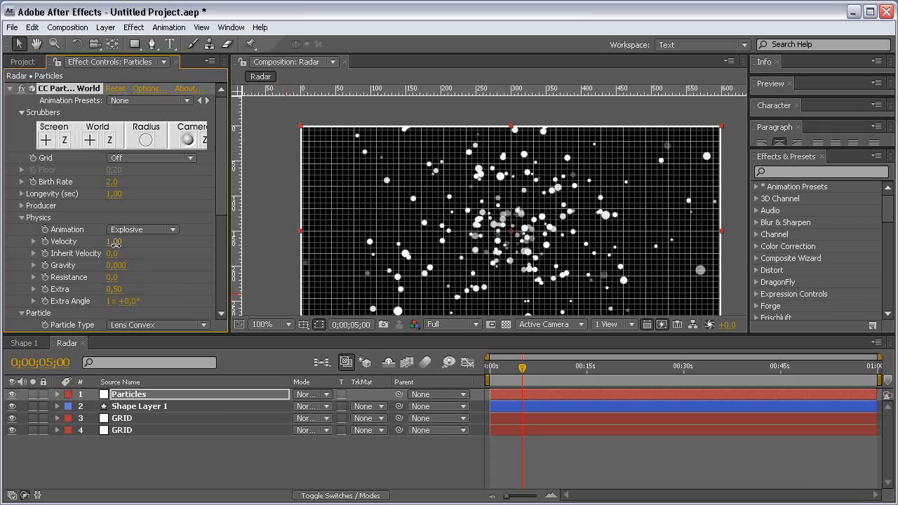
left_click(112, 241)
type(".1")
key("Return")
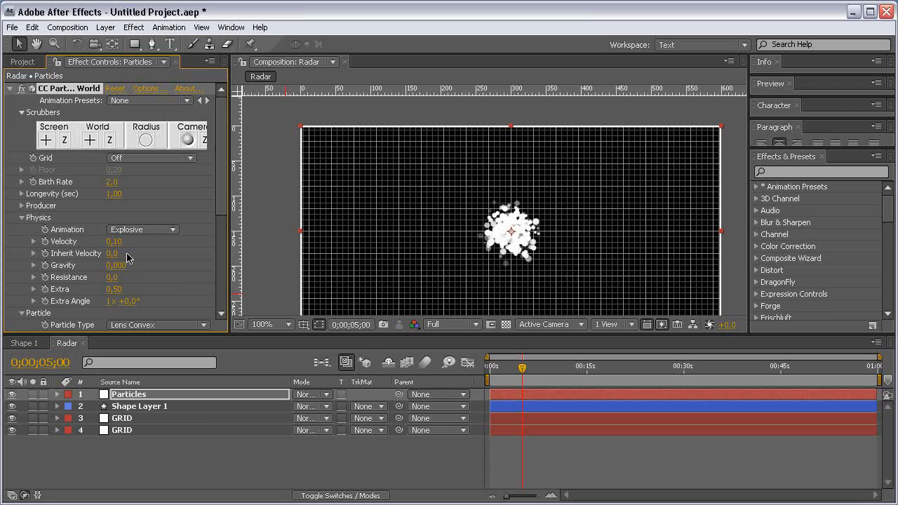
left_click(135, 232)
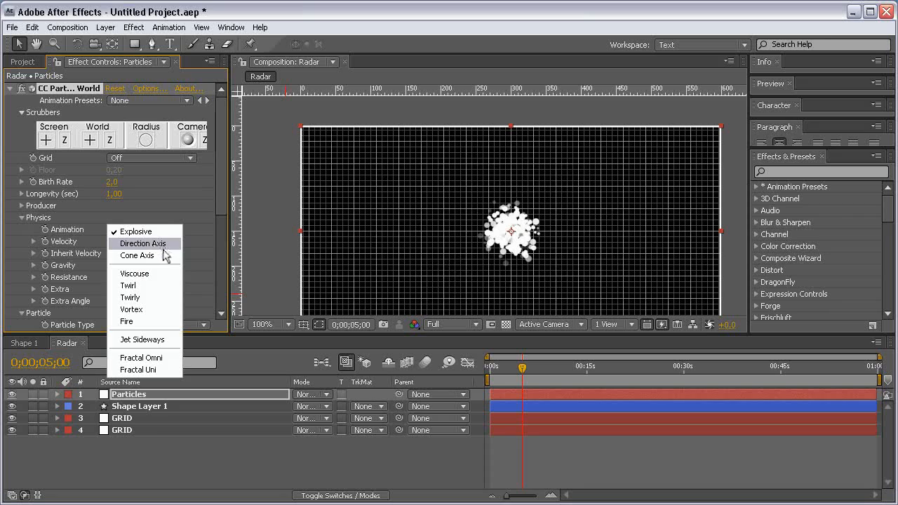
left_click(164, 245)
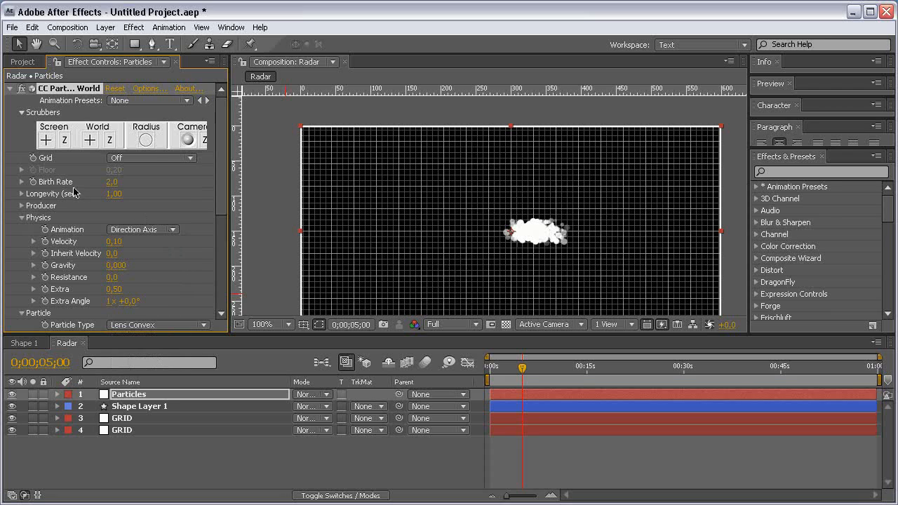
- Set the particle producer's Position X to -0.56 and its Radius Y to 1.7
left_click(22, 206)
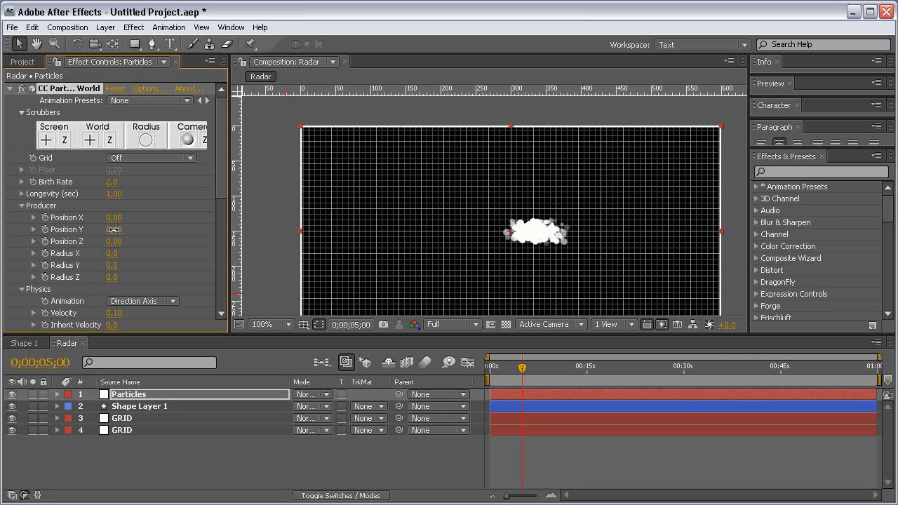
left_click_drag(113, 229, 78, 218)
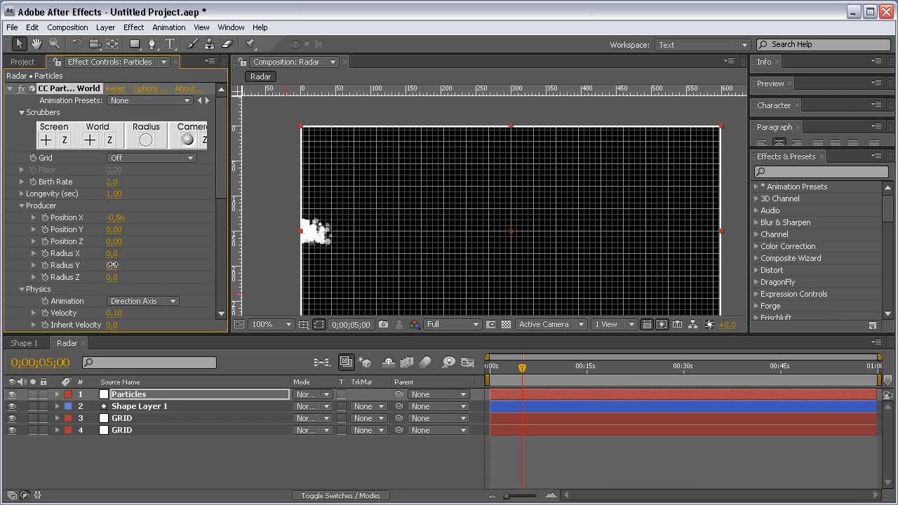
left_click_drag(112, 264, 225, 258)
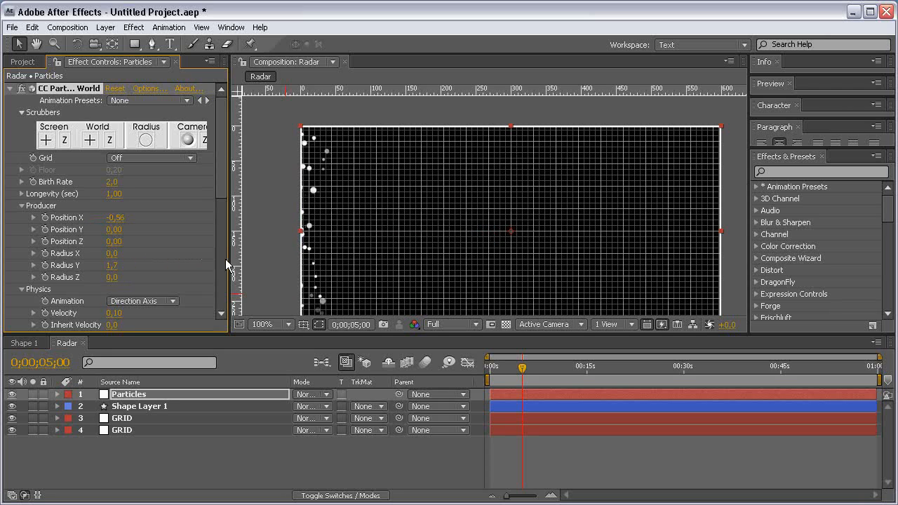
- Set the particles' longevity to 30 seconds and the birth rate to 0.5
left_click(116, 195)
key("Return")
left_click(113, 195)
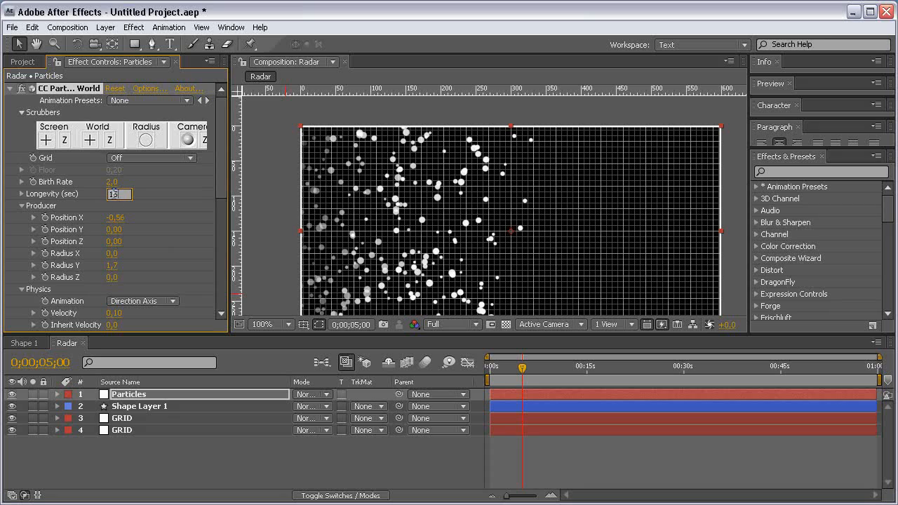
type("10")
key("Return")
left_click(111, 182)
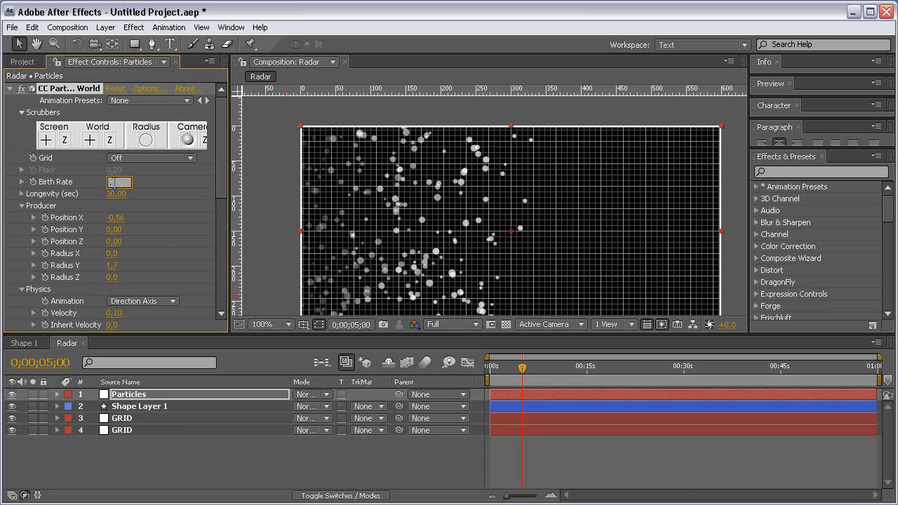
type(".5")
key("Return")
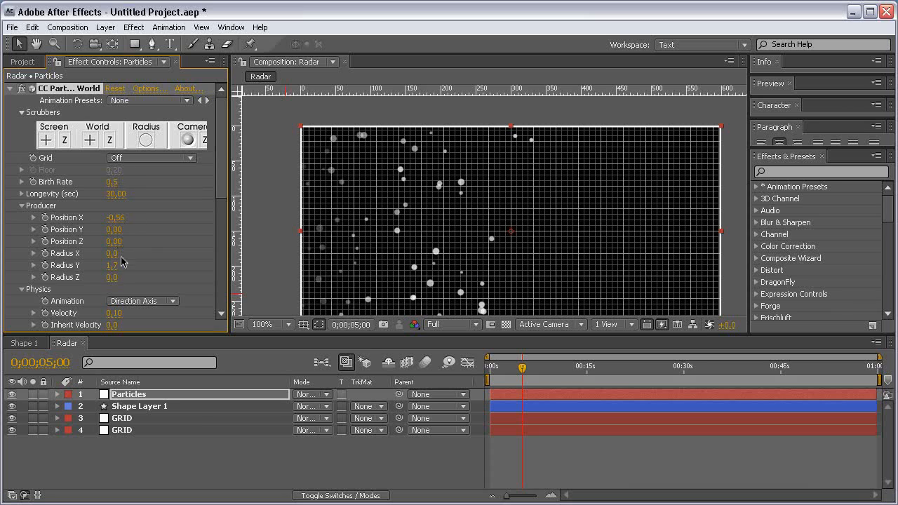
- Set the producer's Radius X to 0.4 and the birth rate to 0.2, checking the particles around 11 seconds
left_click_drag(114, 253, 142, 253)
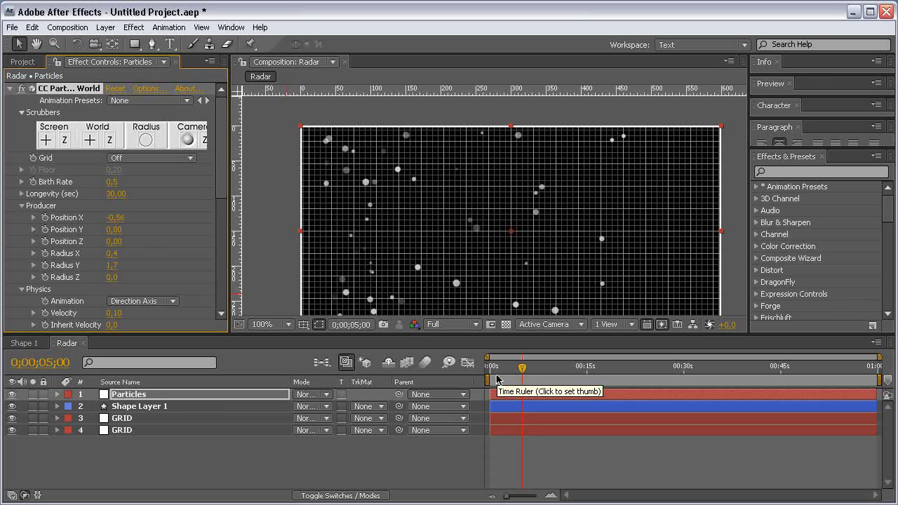
left_click_drag(522, 368, 560, 370)
left_click(114, 183)
type("0,2")
key("Return")
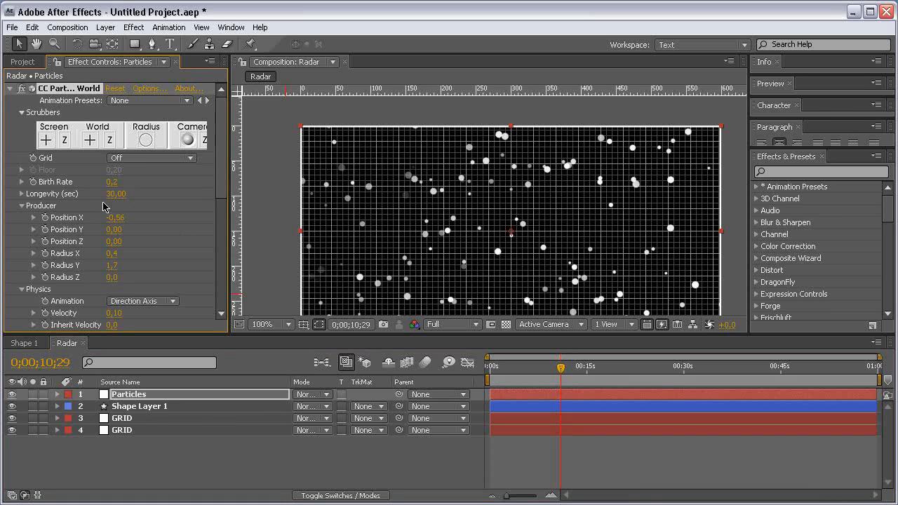
left_click_drag(540, 371, 564, 370)
- Create a 600 x 300 px white solid named Scanner
left_click(235, 486)
key("ctrl+y")
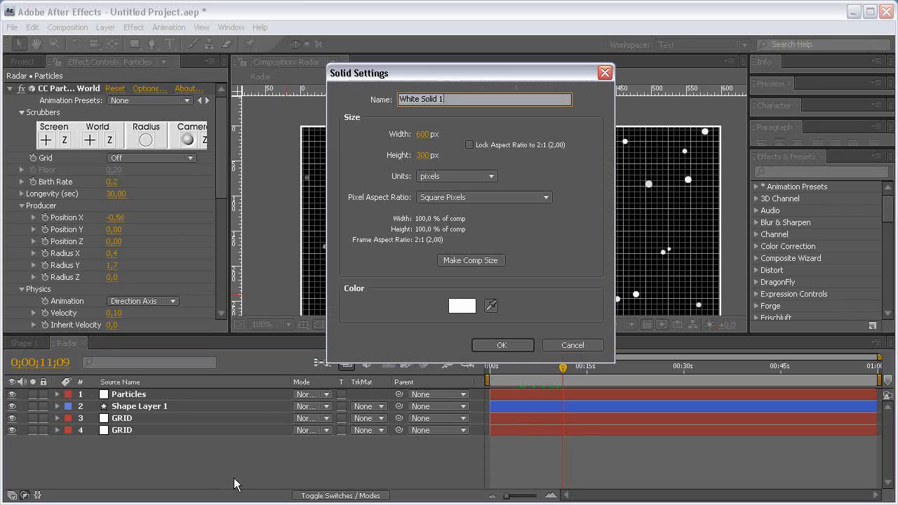
type("Scanner")
key("Return")
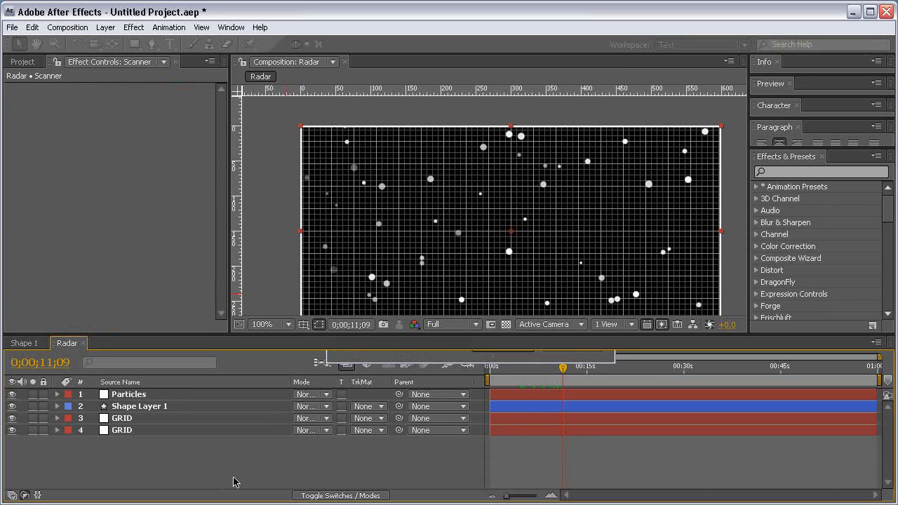
- Draw two overlapping rectangular masks on the Scanner layer, one over its right third and a taller one covering the rest
key("q")
key("grave")
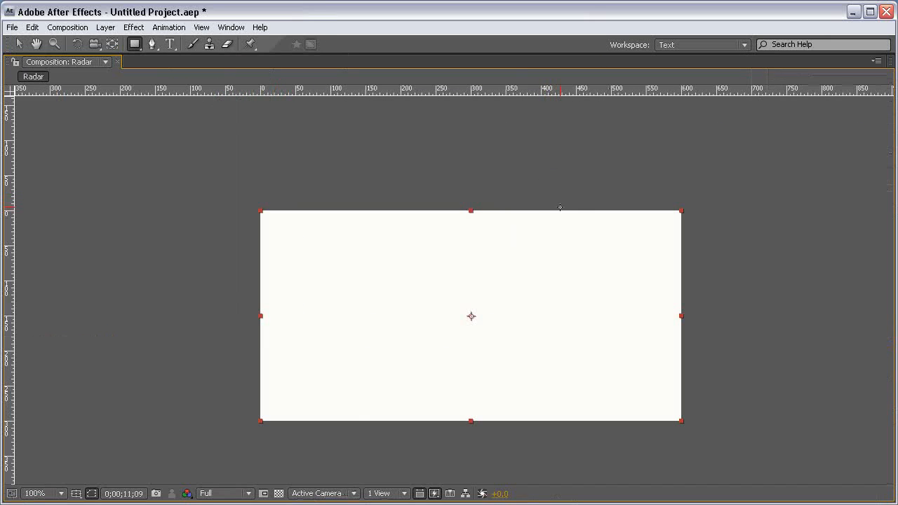
key("comma")
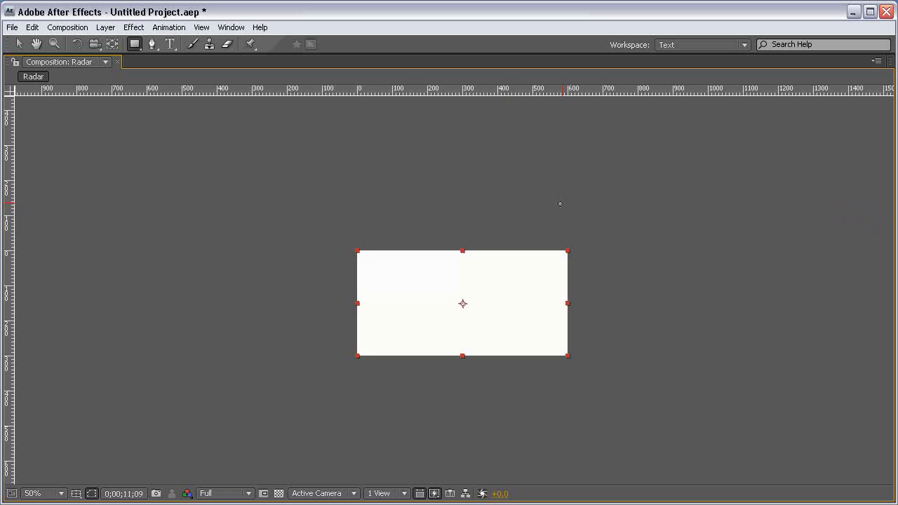
left_click_drag(634, 199, 496, 395)
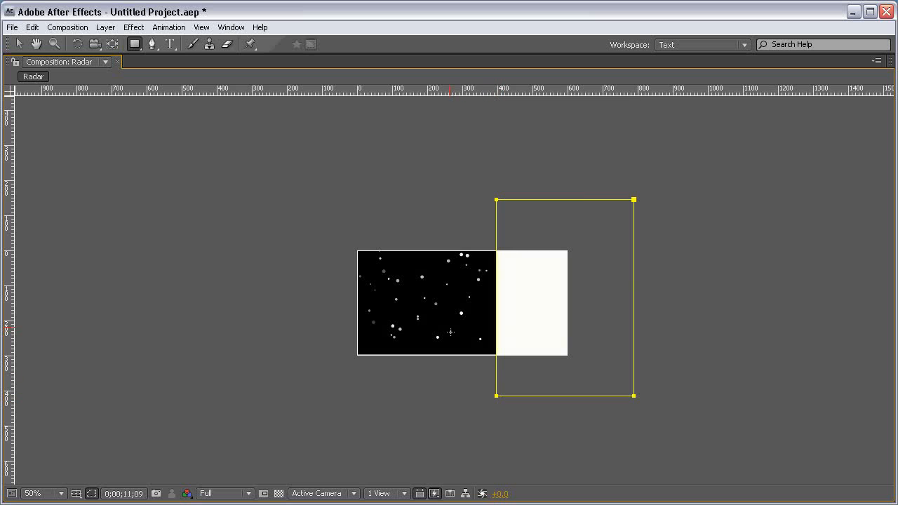
left_click_drag(305, 171, 519, 483)
key("grave")
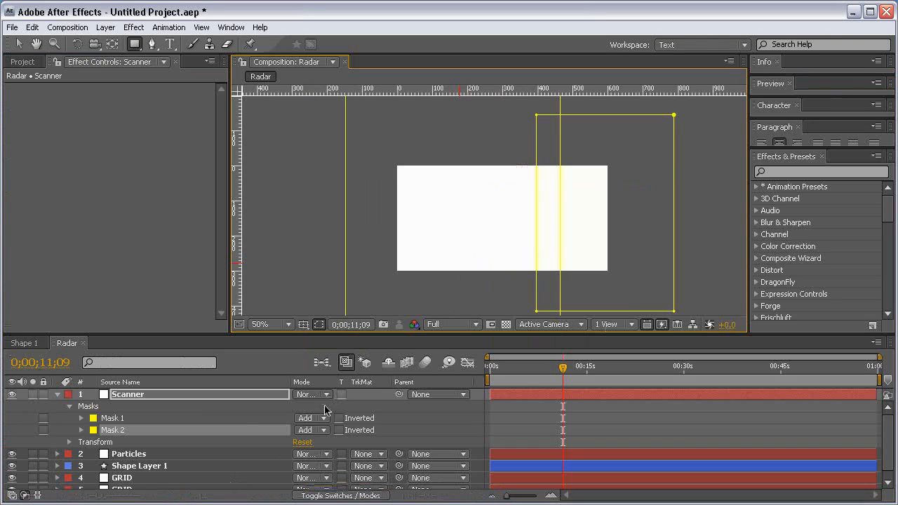
- Set Mask 2 of the Scanner layer to Subtract and feather it by 324 pixels
left_click(315, 430)
left_click(324, 441)
key("f")
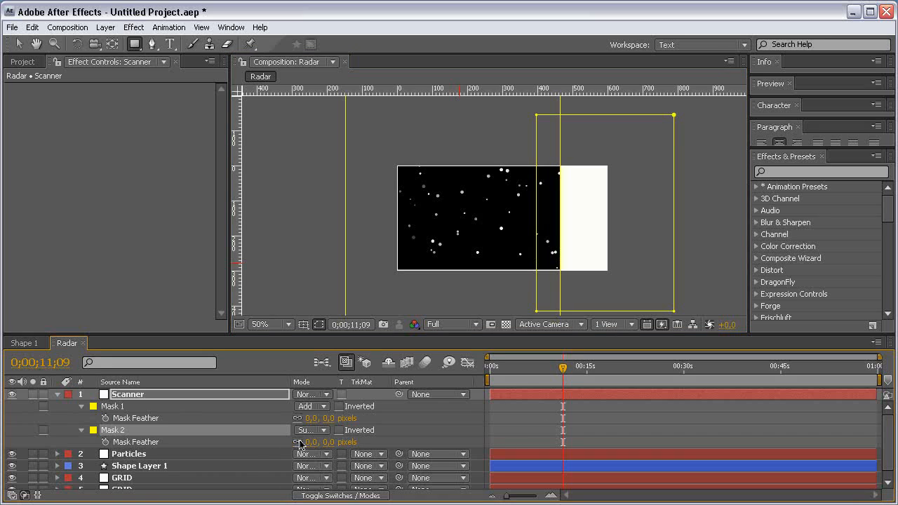
left_click_drag(326, 443, 494, 435)
- At the start of the timeline, set the Scanner layer's position to -375, 150 and add a position keyframe
left_click(509, 369)
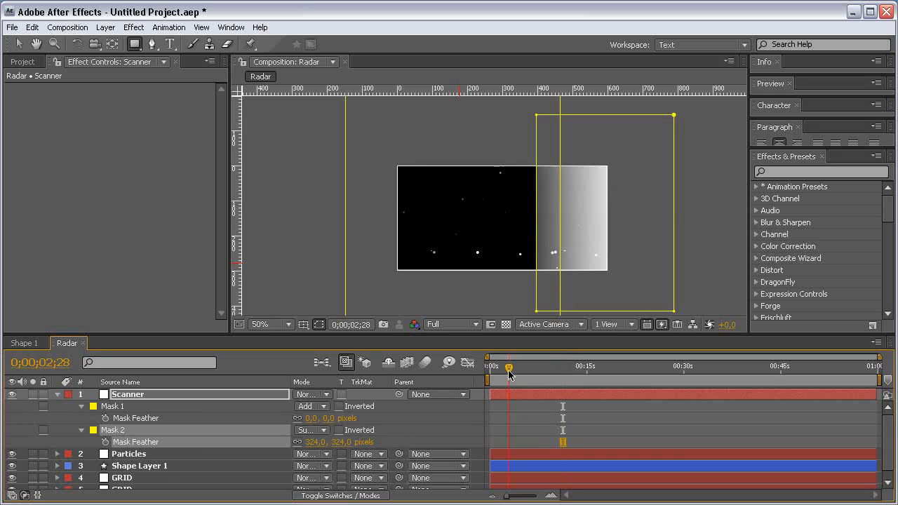
left_click_drag(509, 369, 488, 369)
left_click(146, 393)
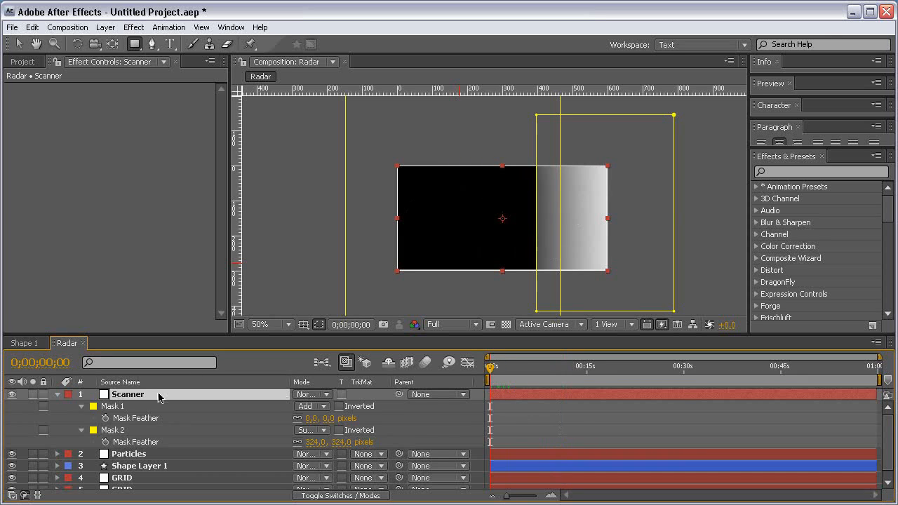
key("p")
left_click_drag(316, 407, 255, 407)
left_click(99, 405)
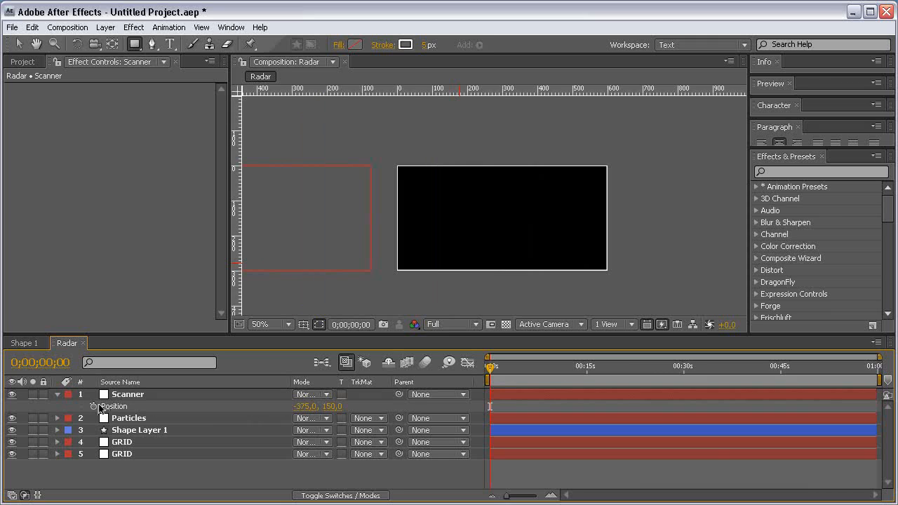
left_click(94, 406)
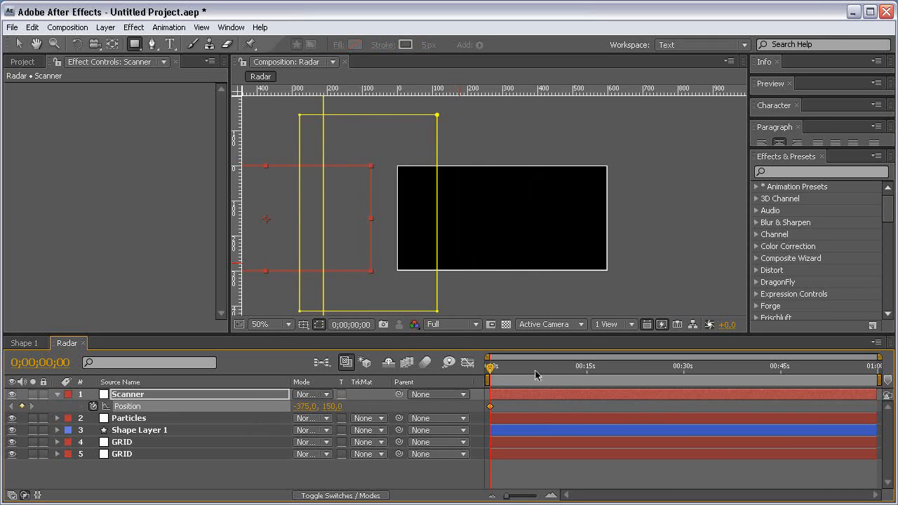
- At 0;00;03;21, set the Scanner layer's position to 427, 150 as a second keyframe
left_click_drag(535, 375, 514, 375)
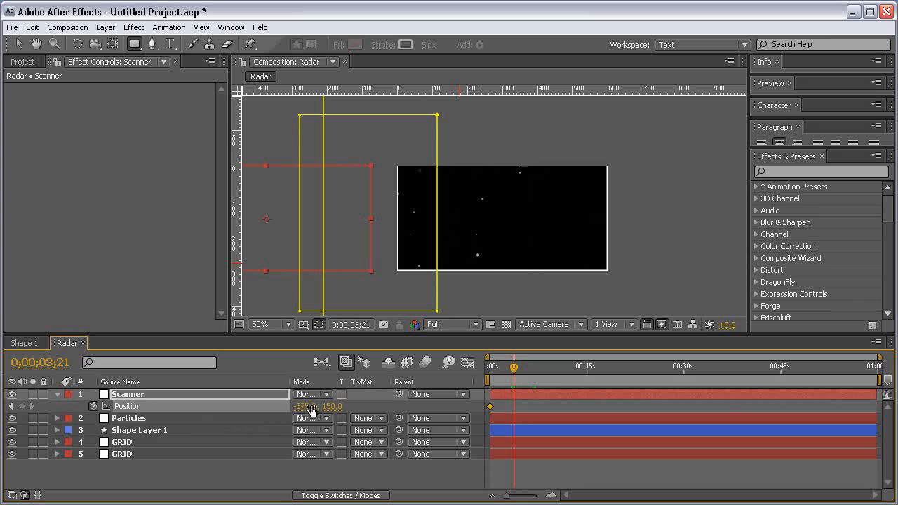
left_click_drag(311, 410, 850, 387)
key("period")
left_click_drag(674, 191, 581, 186)
key("comma")
key("v")
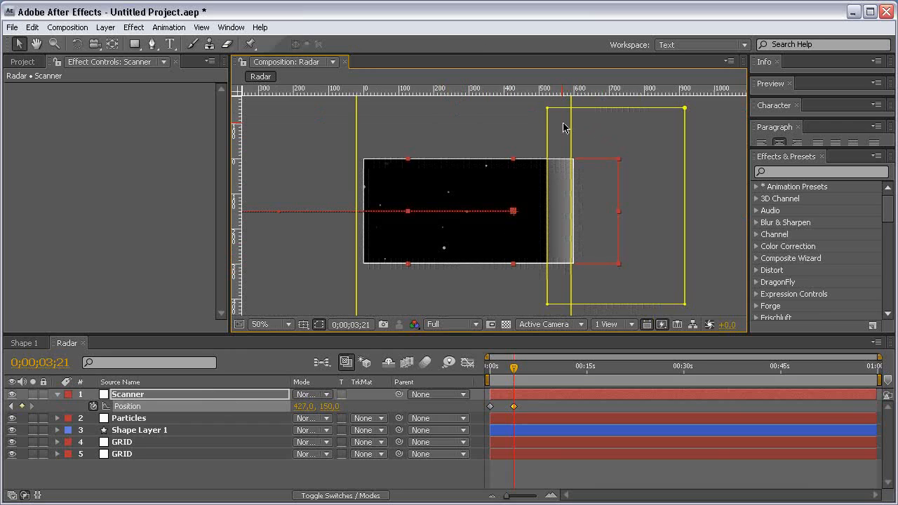
- Stretch the left edge of the Scanner layer's Mask 1 far to the left to lengthen the feathered trail
left_click(546, 110)
left_click_drag(545, 204, 469, 209)
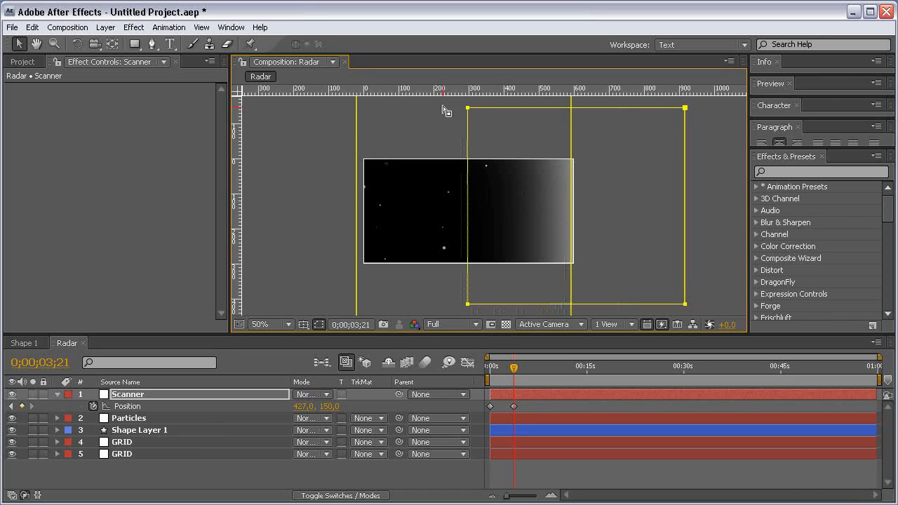
double_click(467, 108)
left_click_drag(469, 209, 341, 227)
key("period")
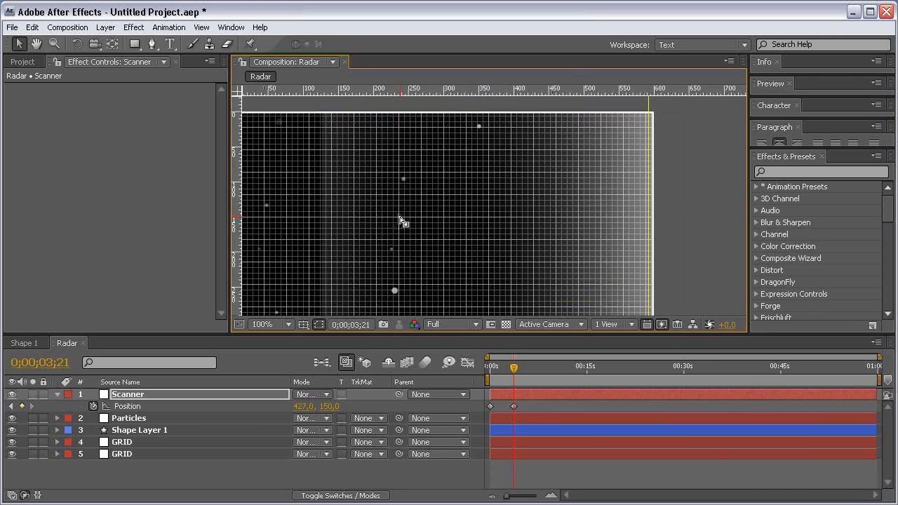
- Reduce the feather of the Scanner layer's Mask 2 to 200 pixels
key("comma")
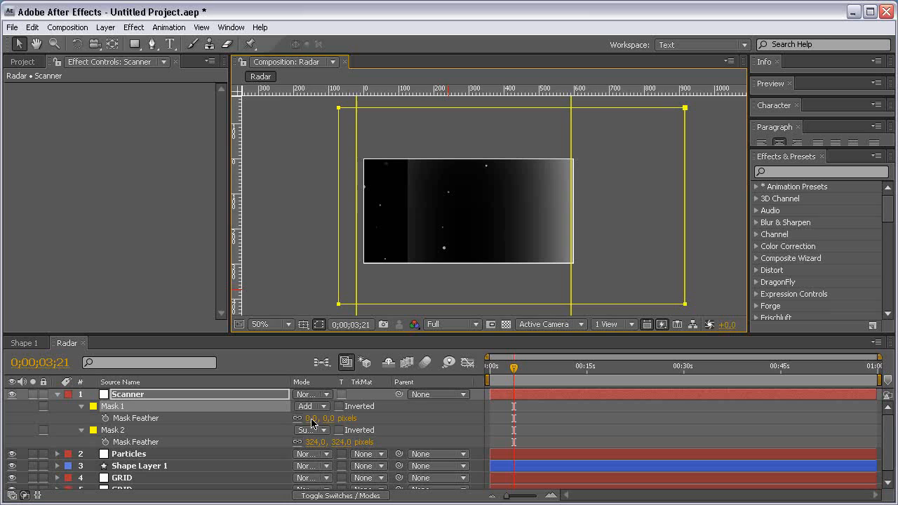
left_click(343, 442)
key("Return")
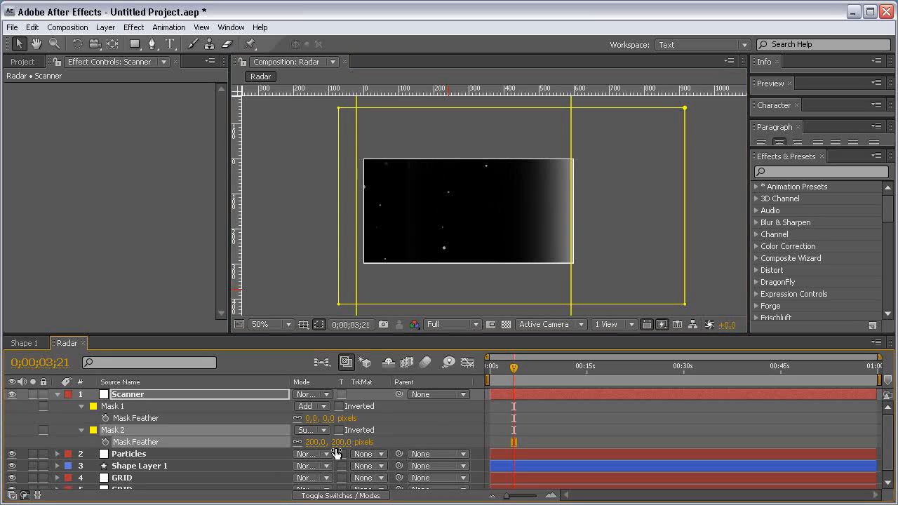
- At 0;00;03;21, set the Scanner layer's position to 720, 150 so the sweep ends beyond the frame
key("p")
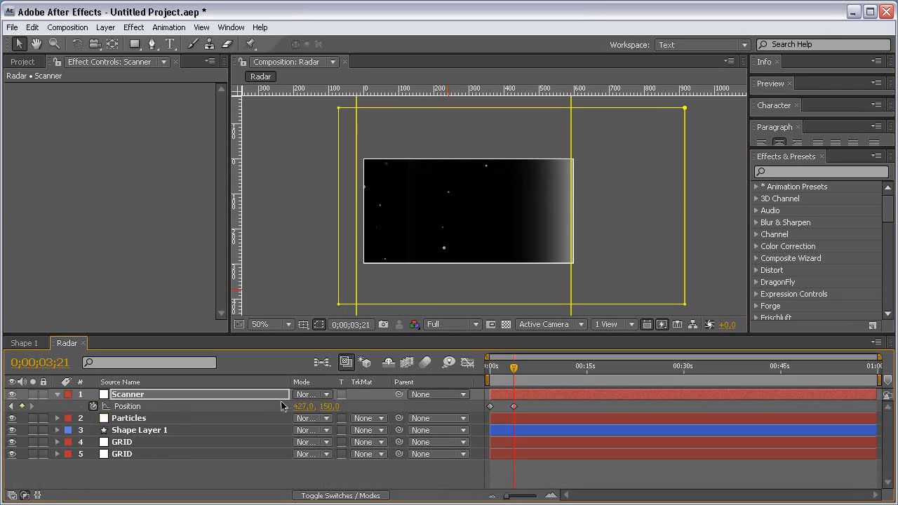
left_click_drag(296, 407, 491, 392)
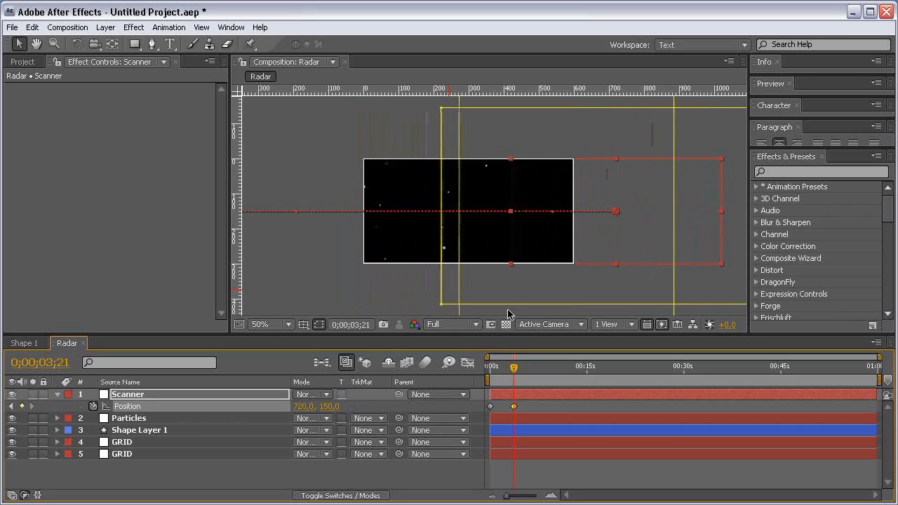
key("period")
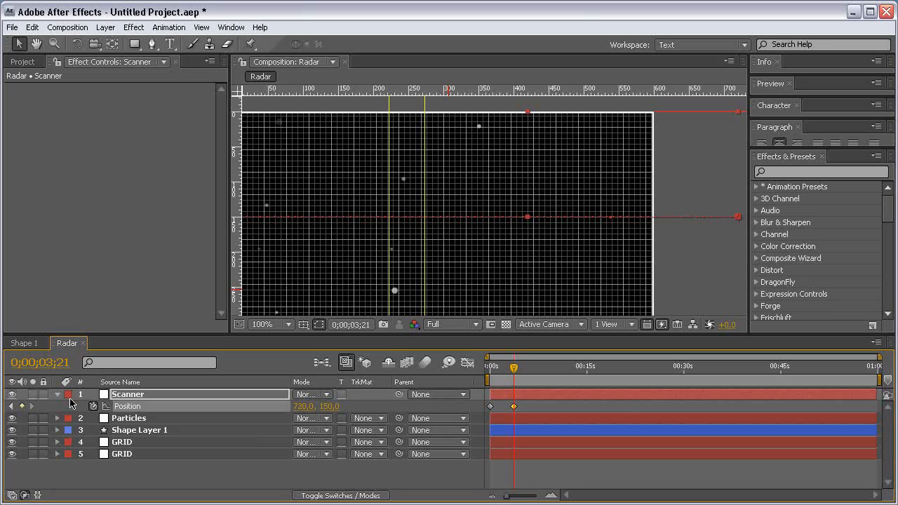
- Add the expression loopOut(type = "cycle", numKeyframes = 0) to the Scanner layer's position
left_click(94, 407, "alt")
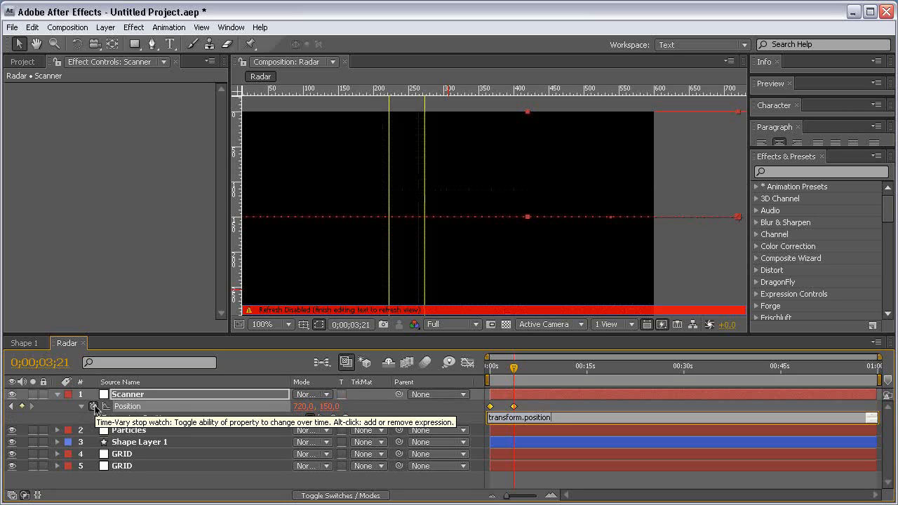
left_click(345, 418)
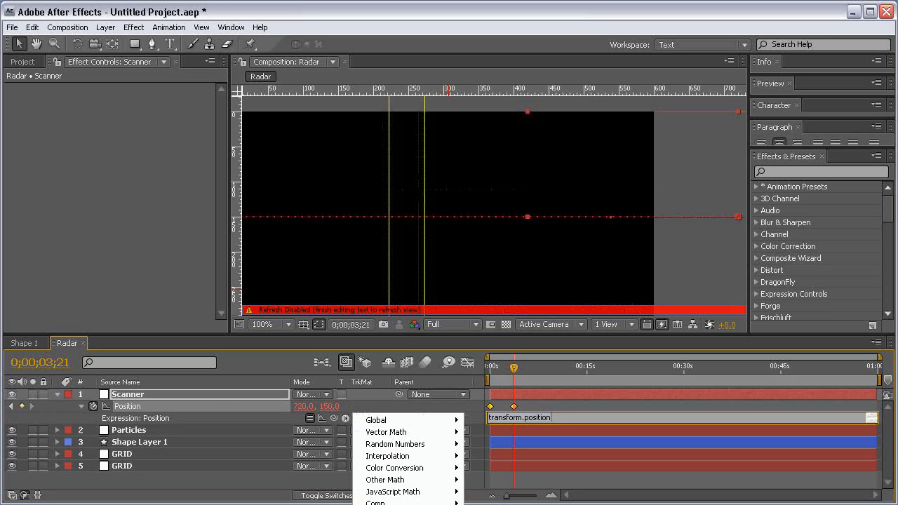
left_click(417, 351)
left_click_drag(420, 334, 424, 129)
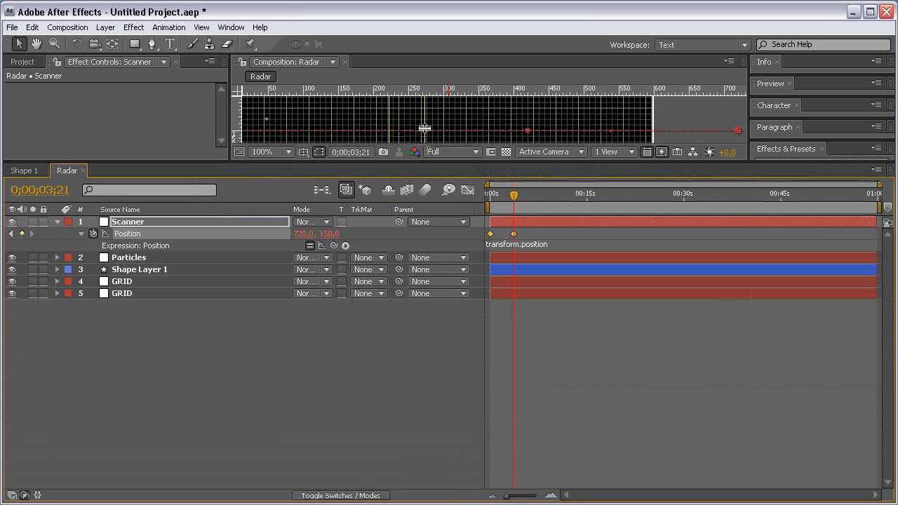
left_click(345, 245)
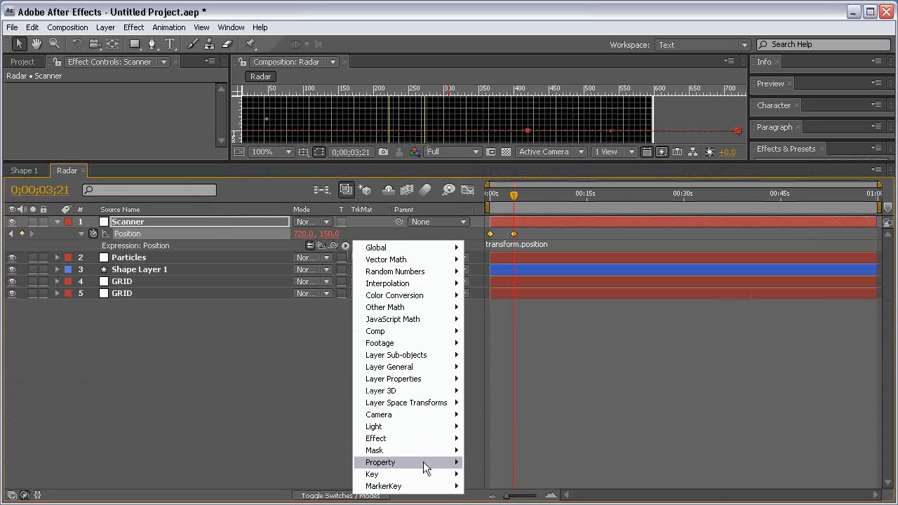
mouse_move(423, 463)
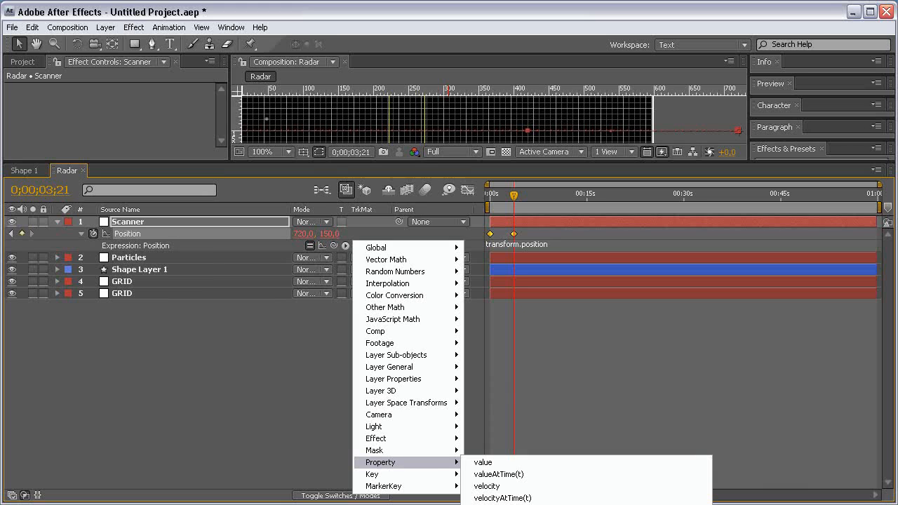
left_click(589, 504)
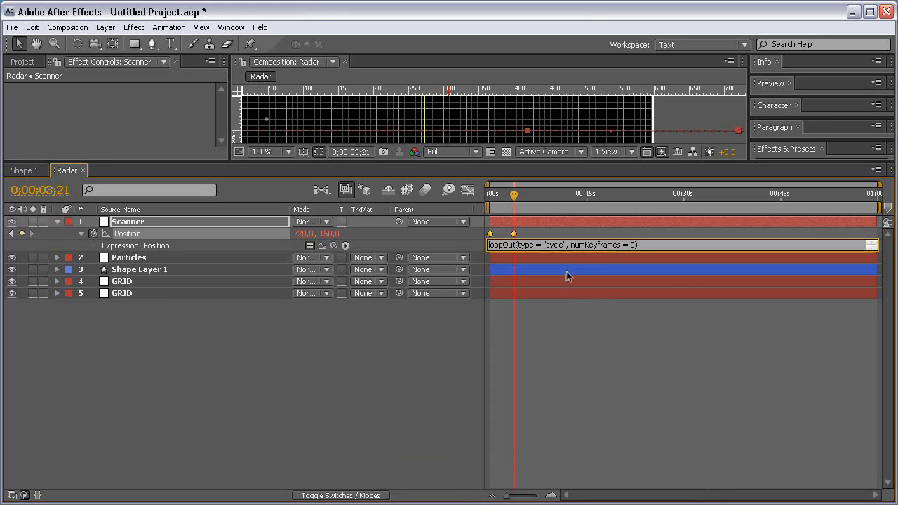
left_click_drag(563, 251, 568, 327)
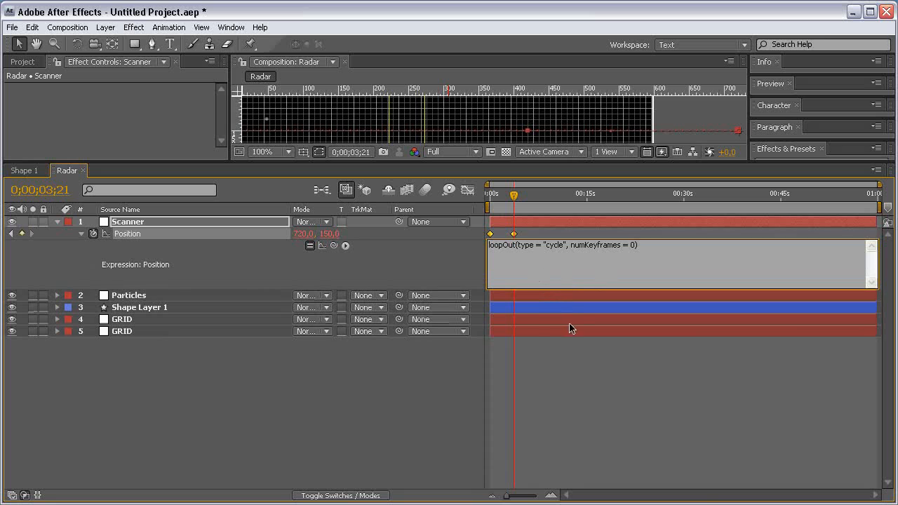
left_click(452, 411)
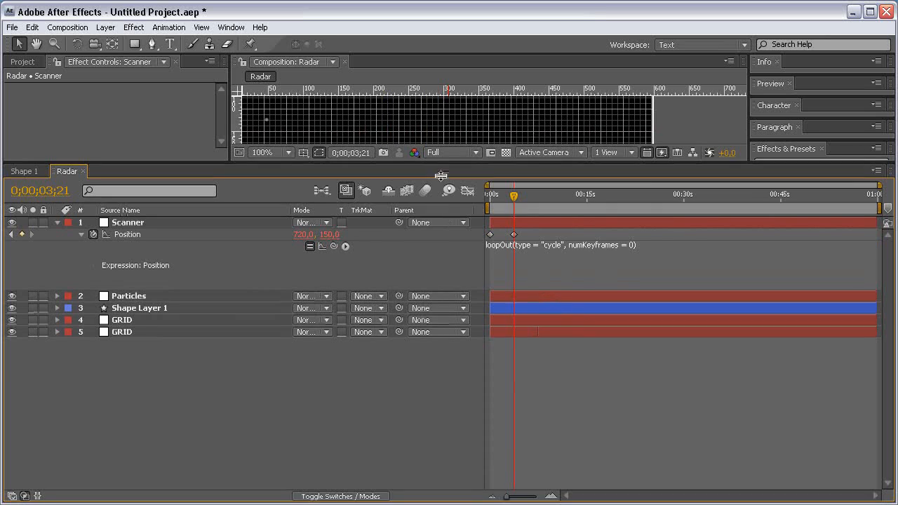
left_click_drag(440, 161, 441, 317)
- Check the repeating scanner sweep by scrubbing the timeline to 0;00;20;12, and collapse the Scanner layer
scroll(495, 176, "down", 2)
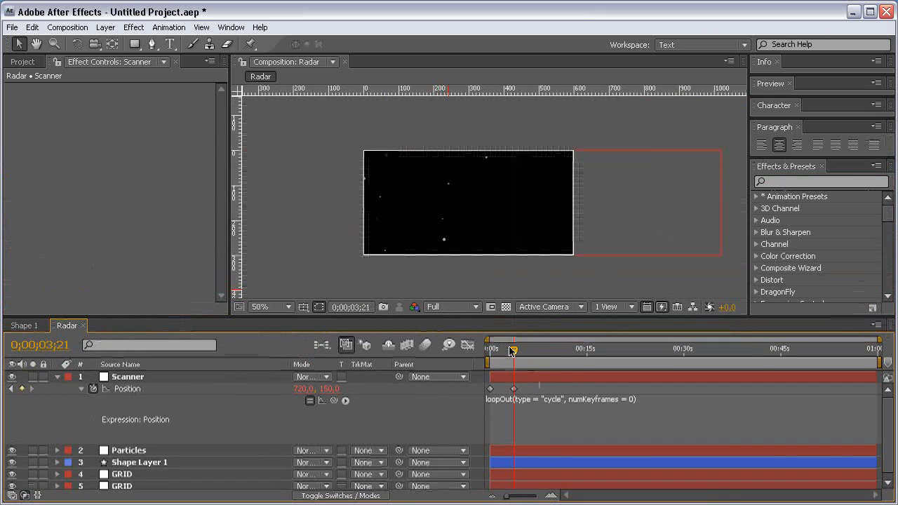
left_click_drag(514, 349, 621, 350)
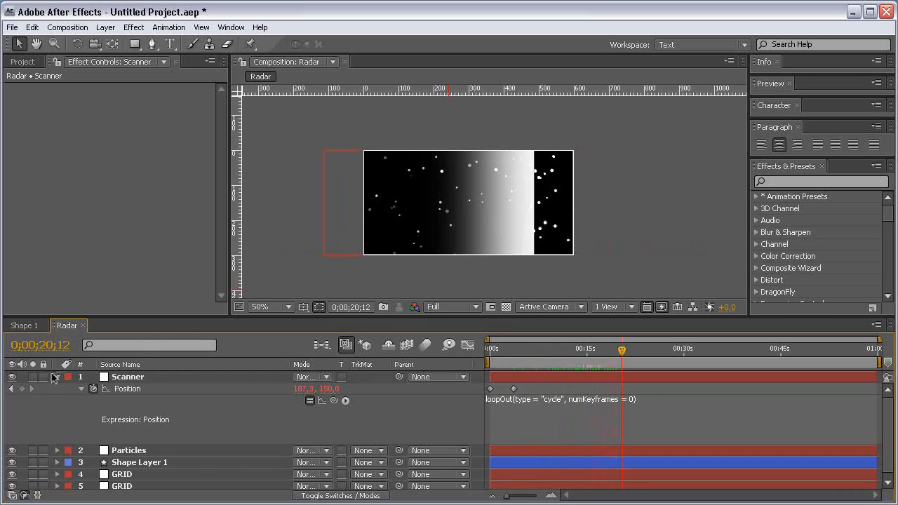
left_click(57, 377)
scroll(494, 236, "up", 2)
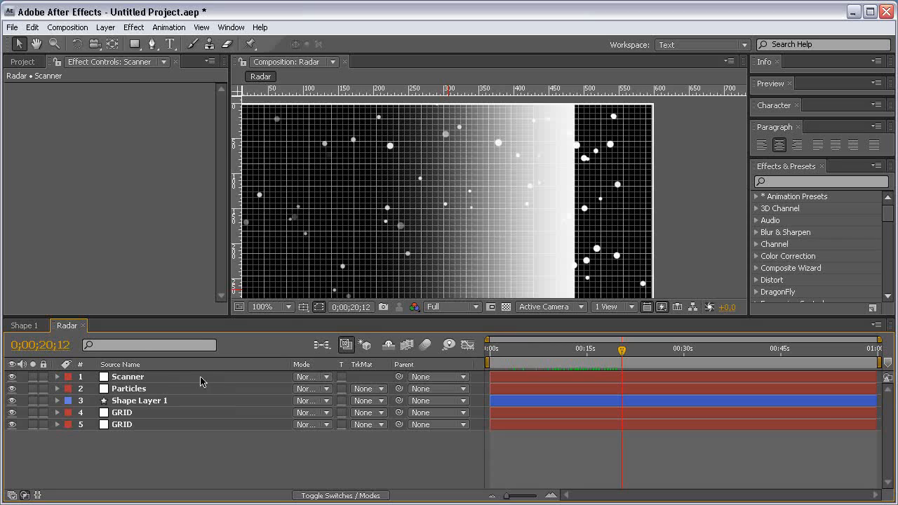
- Duplicate the Scanner layer and use the copy directly above Particles as the Particles layer's alpha matte
left_click(132, 380)
key("ctrl+d")
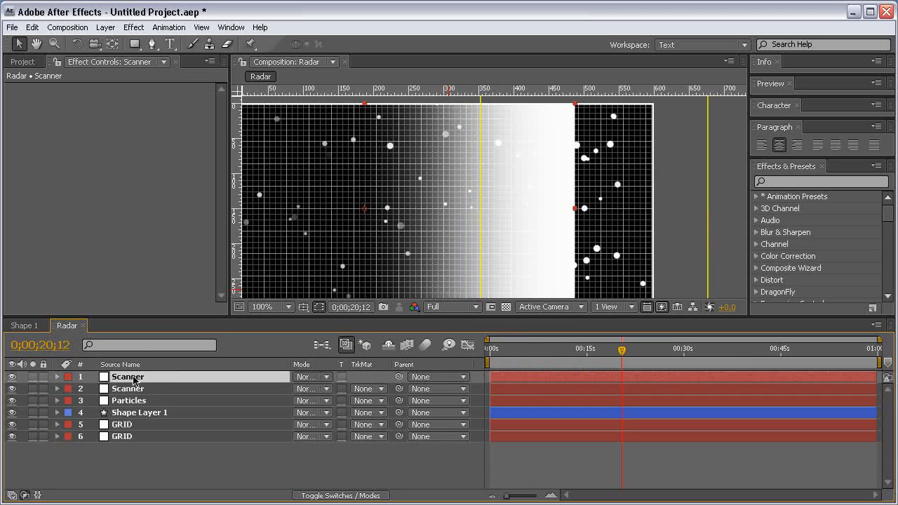
left_click_drag(133, 379, 135, 401)
left_click(136, 400)
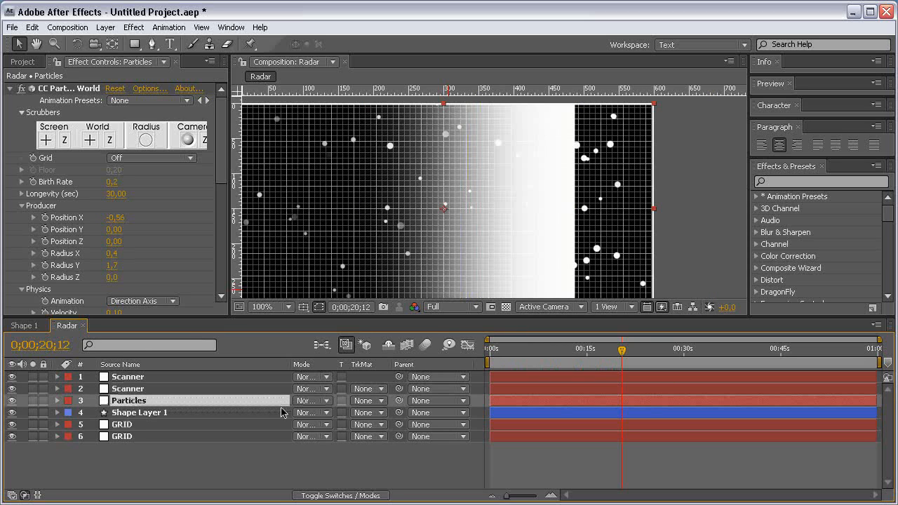
left_click(369, 401)
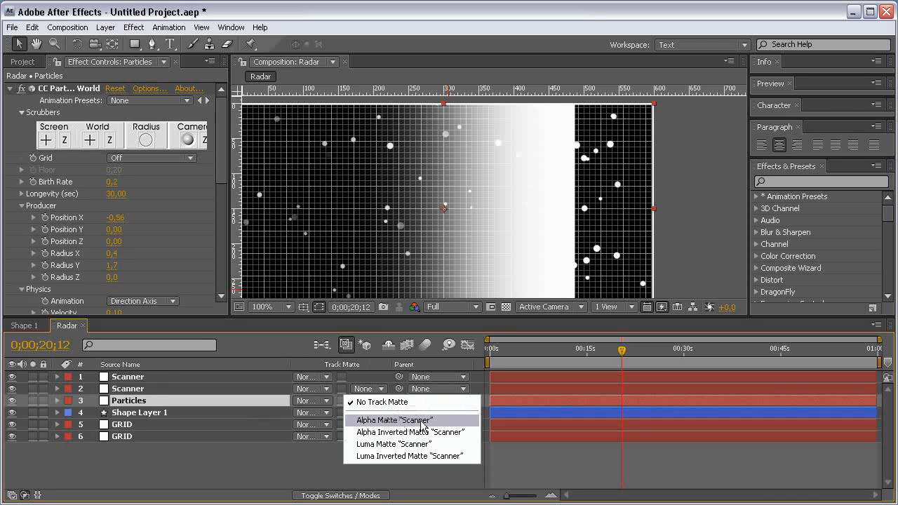
left_click(422, 421)
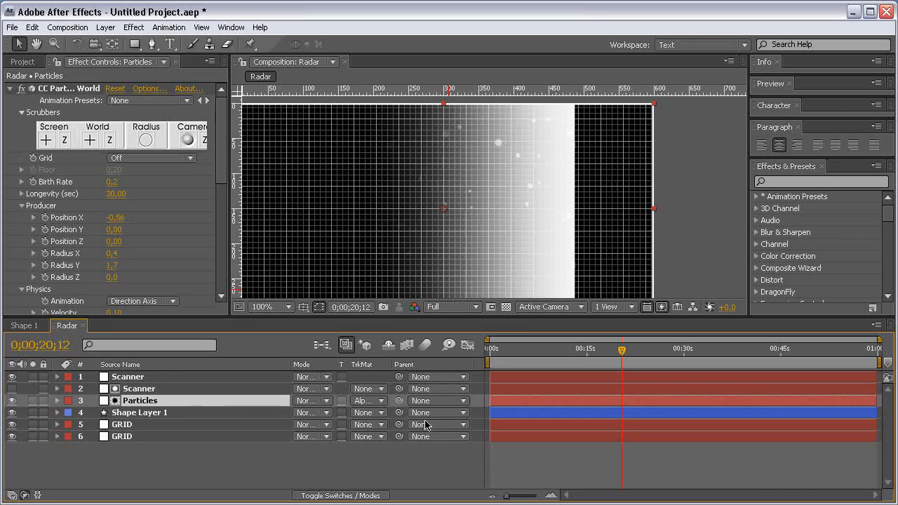
- Set the opacity of the uppermost Scanner layer to 50%
left_click(147, 378)
key("t")
left_click(302, 388)
type("25")
left_click(336, 388)
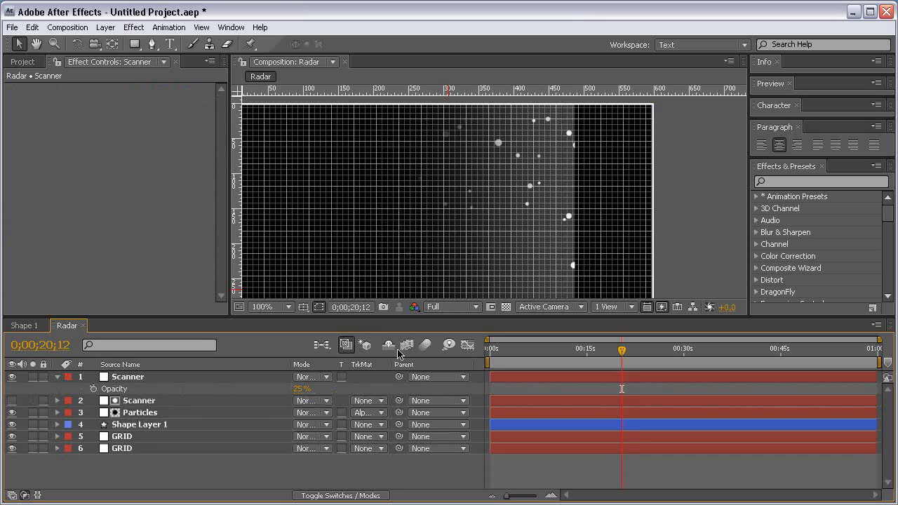
left_click(300, 388)
type("50")
key("Return")
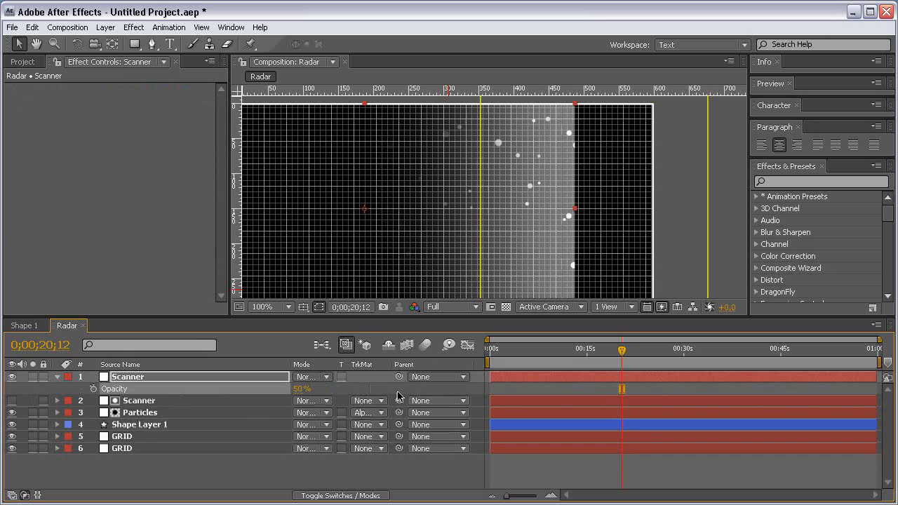
- Review the scanner trail and the particles it reveals around 0;00;20;12, and collapse the Scanner layer
left_click(410, 483)
mouse_move(609, 357)
left_mouse_down()
mouse_move(571, 358)
mouse_move(622, 360)
left_mouse_up()
scroll(555, 221, "down", 1)
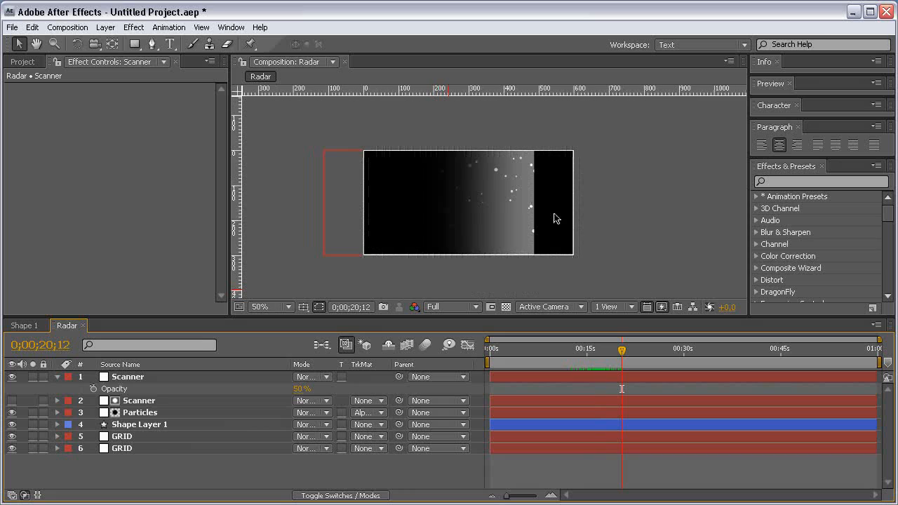
scroll(550, 208, "up", 1)
key("space")
left_click_drag(448, 180, 512, 176)
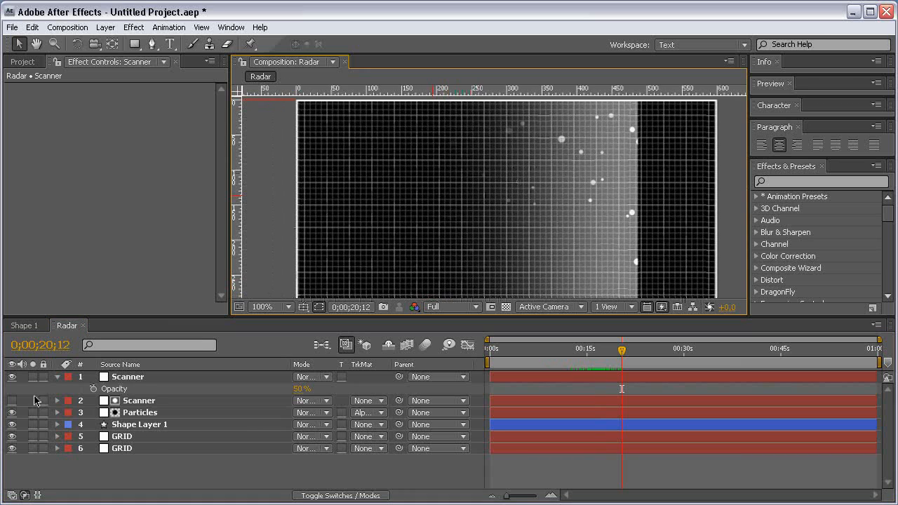
left_click(57, 376)
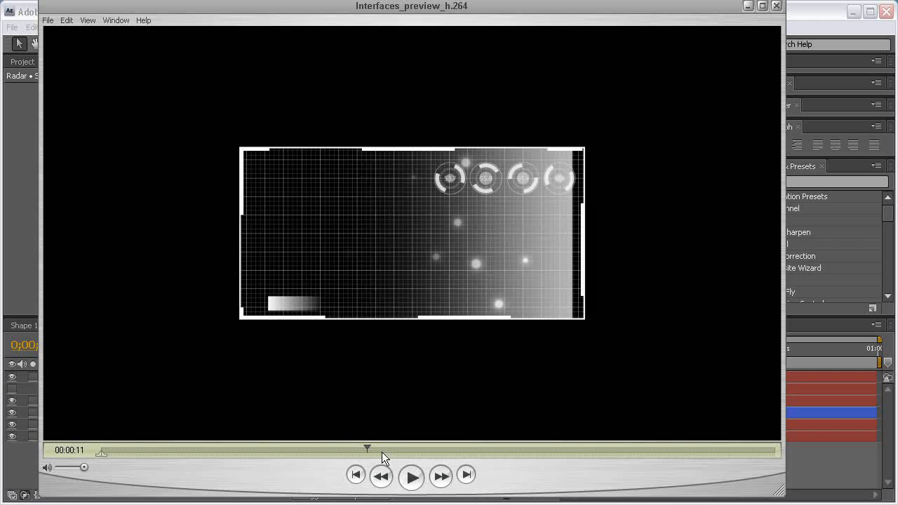
- In the reference video Interfaces_preview_h.264, examine the small circular gauges and gradient bar between 11 and 15 seconds
left_click_drag(368, 451, 410, 451)
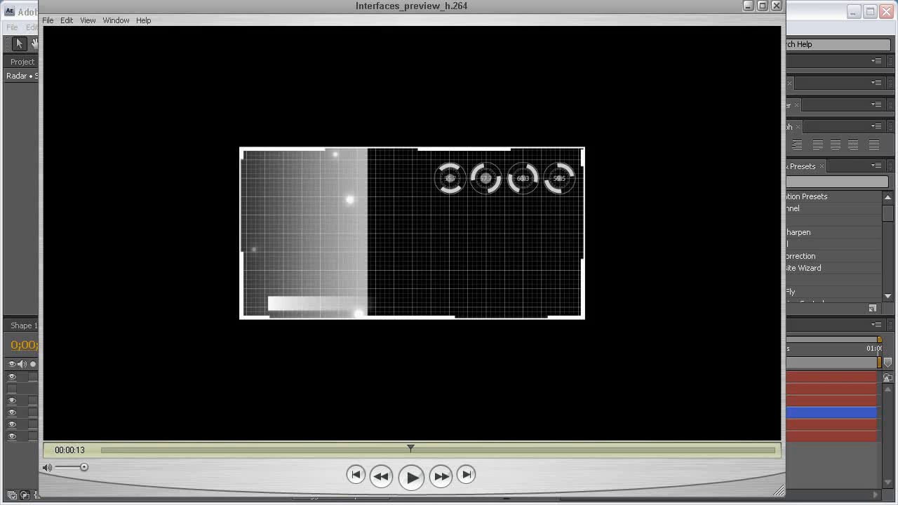
left_click_drag(410, 448, 455, 448)
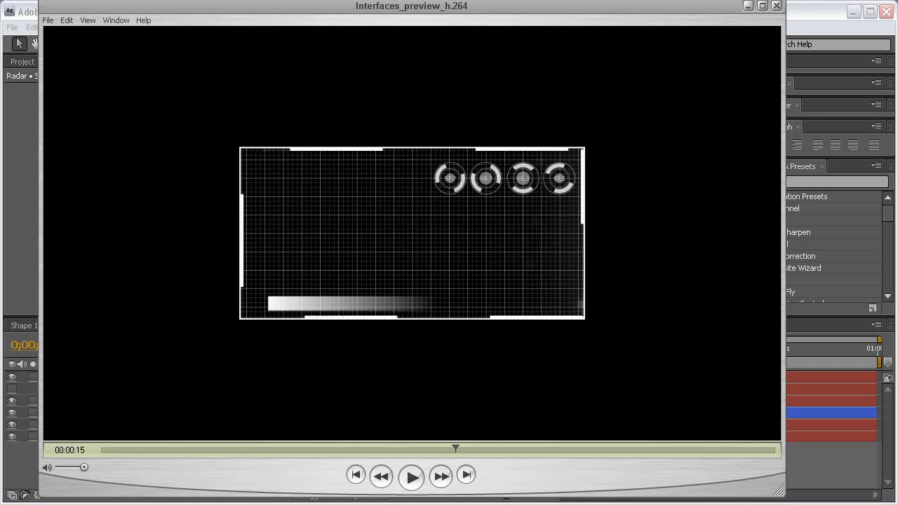
left_click(749, 5)
- Create a new composition, Comp 1, measuring 400 by 400 pixels
key("ctrl+n")
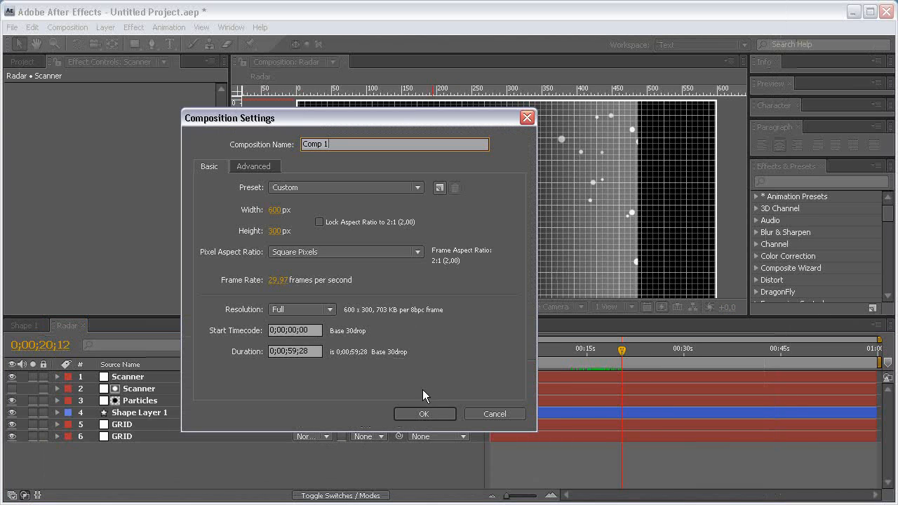
left_click(277, 210)
type("400")
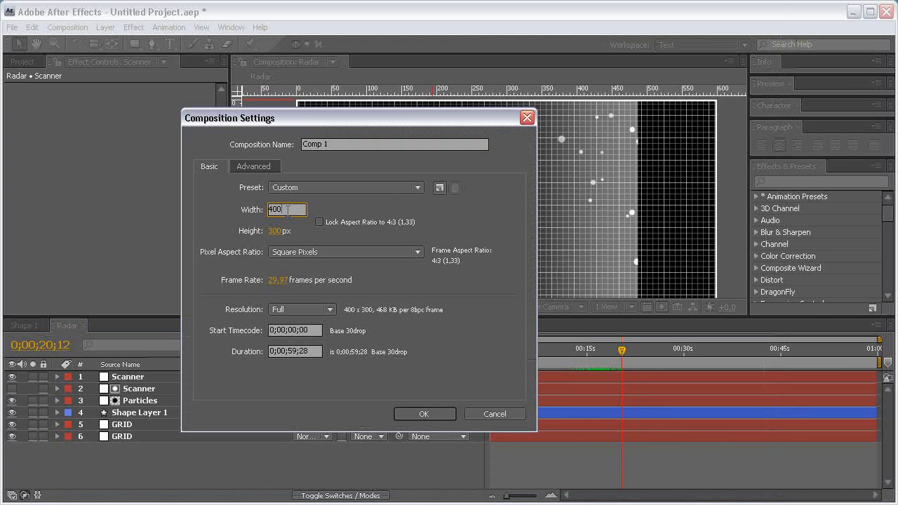
key("Tab")
key("Return")
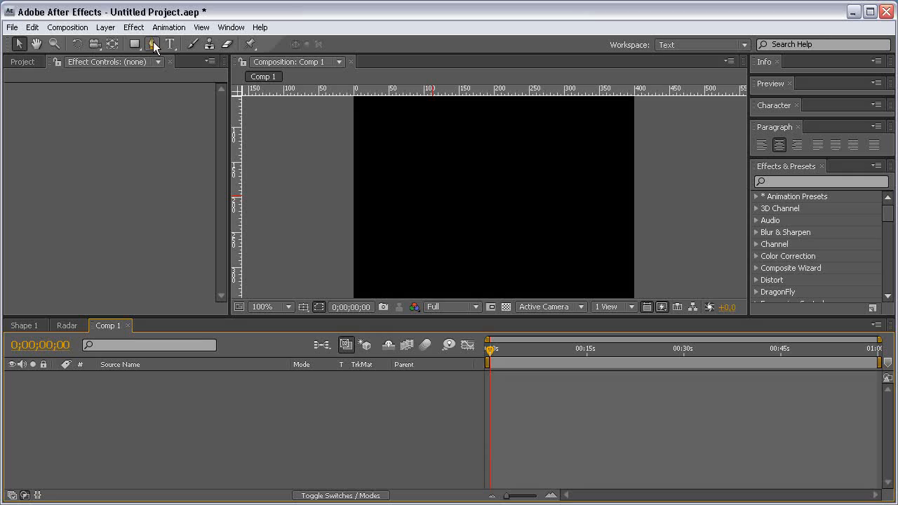
- Add an unfilled ellipse shape layer filling the composition with a 5 px stroke, and scale it to 92%
left_click_drag(136, 44, 201, 85)
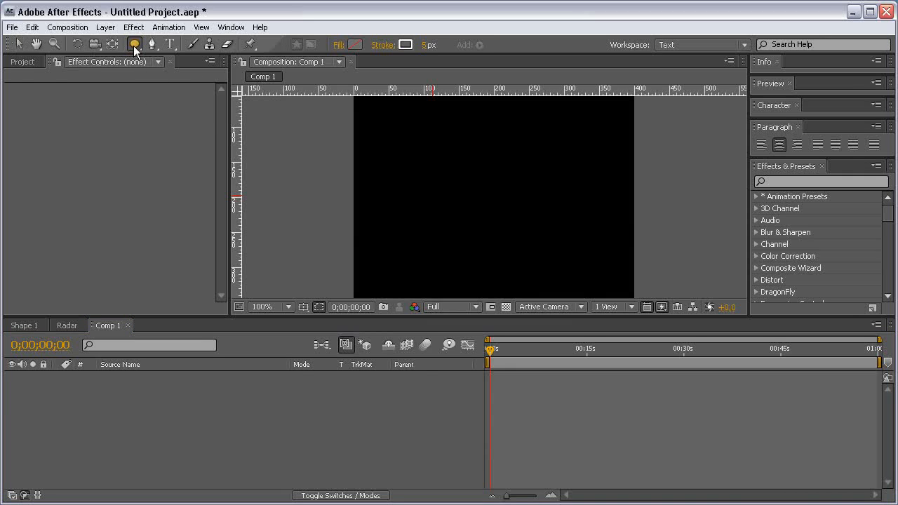
double_click(134, 45)
key("s")
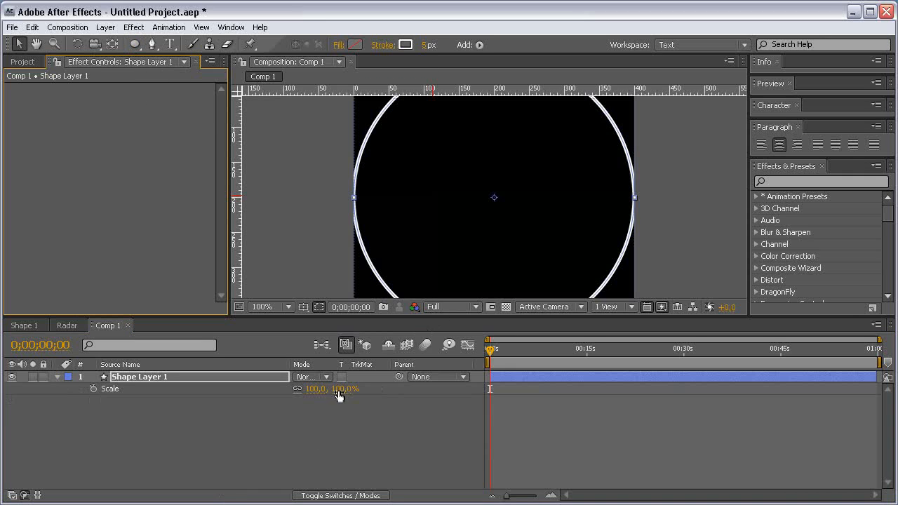
left_click_drag(341, 389, 333, 389)
- Compare with the reference video, then duplicate the circle layer and scale the copy to 65%
key("alt+Tab")
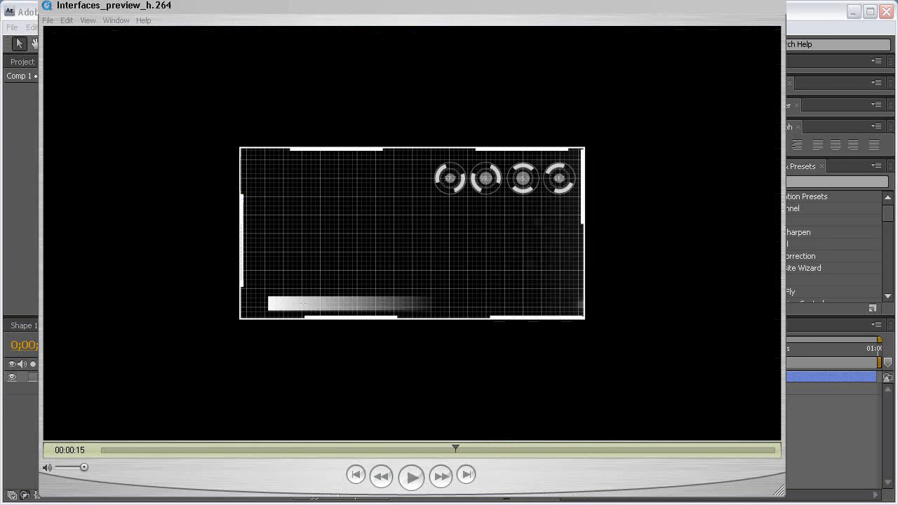
key("alt+Tab")
key("ctrl+d")
key("s")
left_click_drag(333, 389, 319, 389)
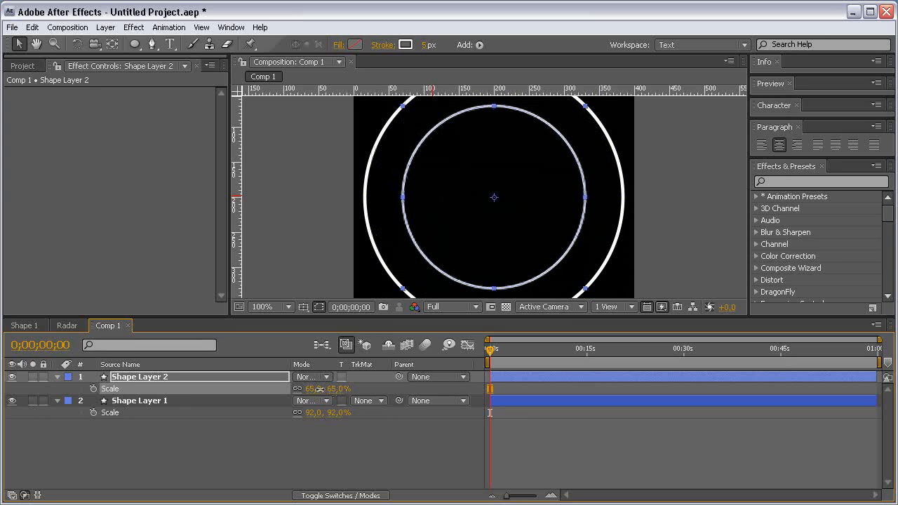
- Set the stroke width of the inner circle, Shape Layer 2, to 8 px
left_click(425, 44)
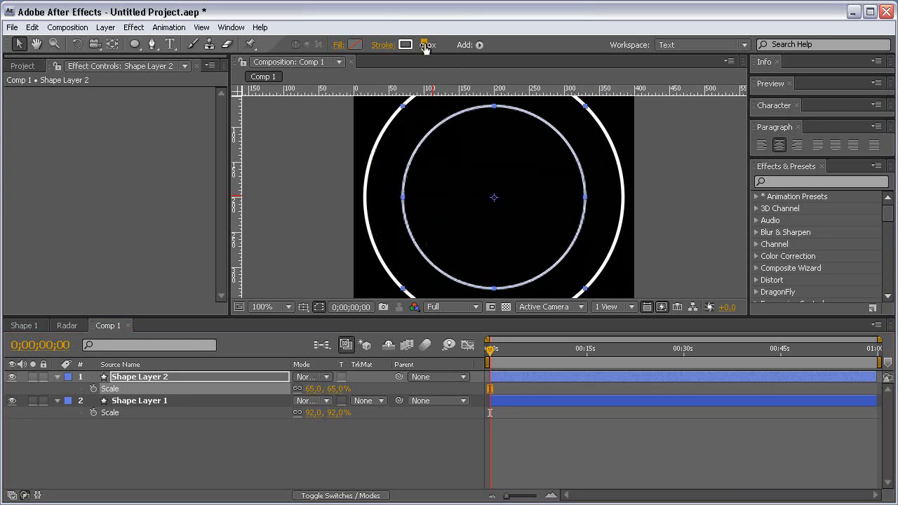
type("10")
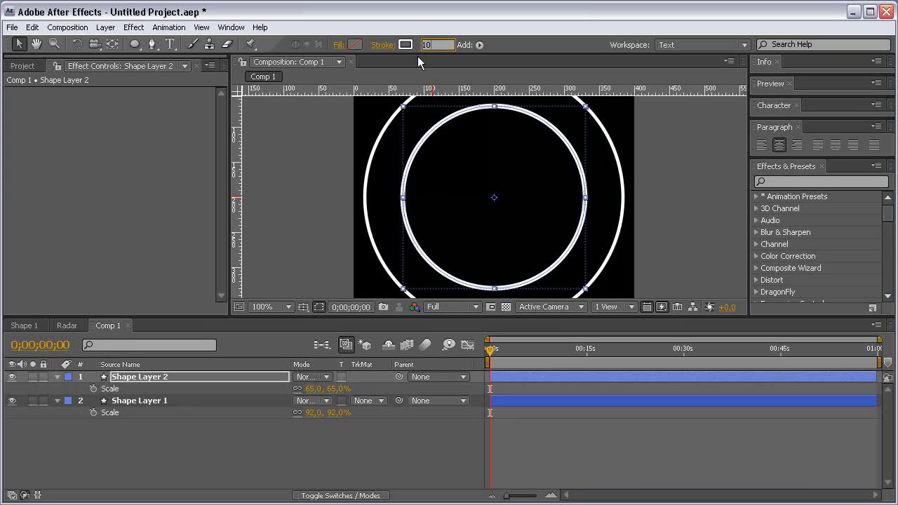
key("BackSpace")
key("BackSpace")
type("8")
key("Return")
left_click(416, 365)
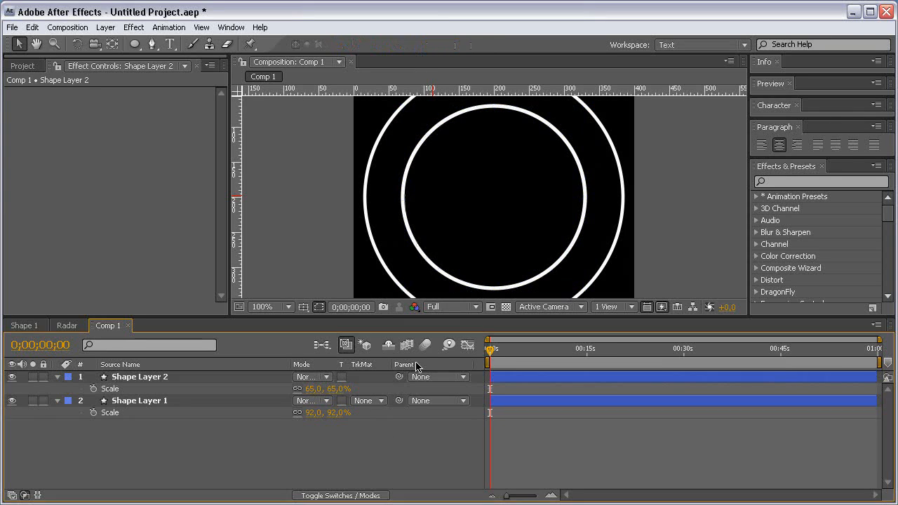
- Duplicate the outer circle, Shape Layer 1, and scale the copy to 78%
left_click(134, 44)
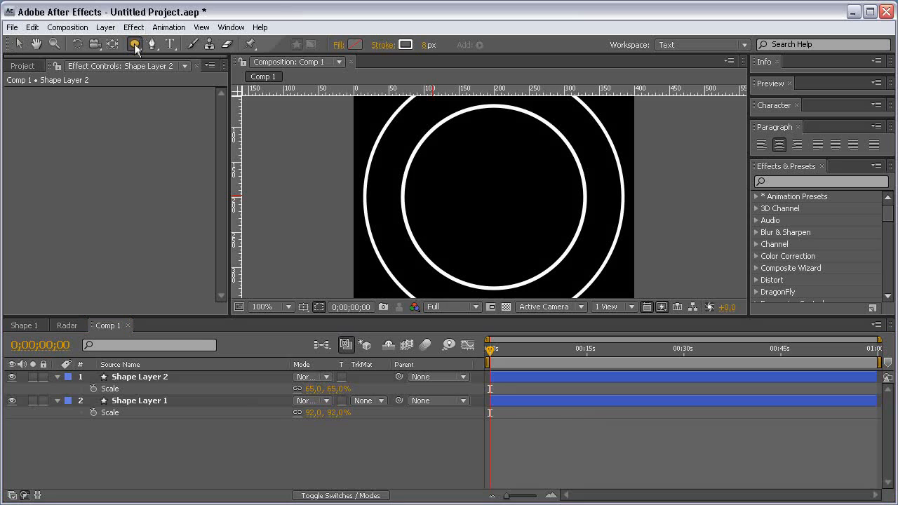
left_click(157, 403)
key("ctrl+d")
left_click_drag(346, 412, 332, 413)
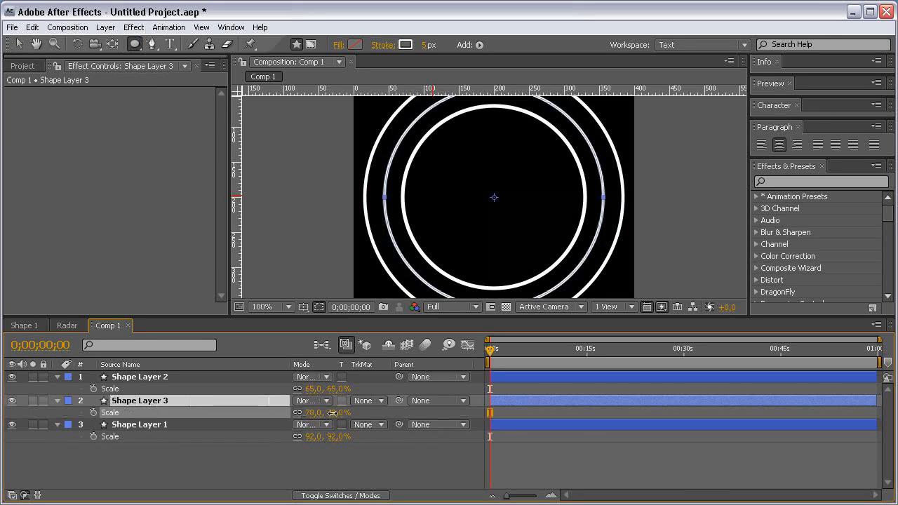
key("Return")
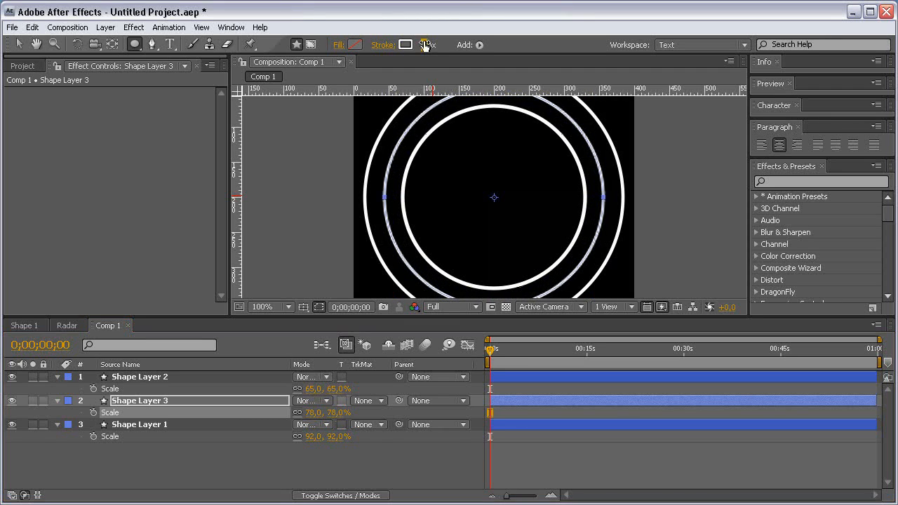
- Thicken the middle ring, Shape Layer 3, to a 40 px stroke and fine-tune its scale to 78.8%
left_click_drag(425, 44, 452, 44)
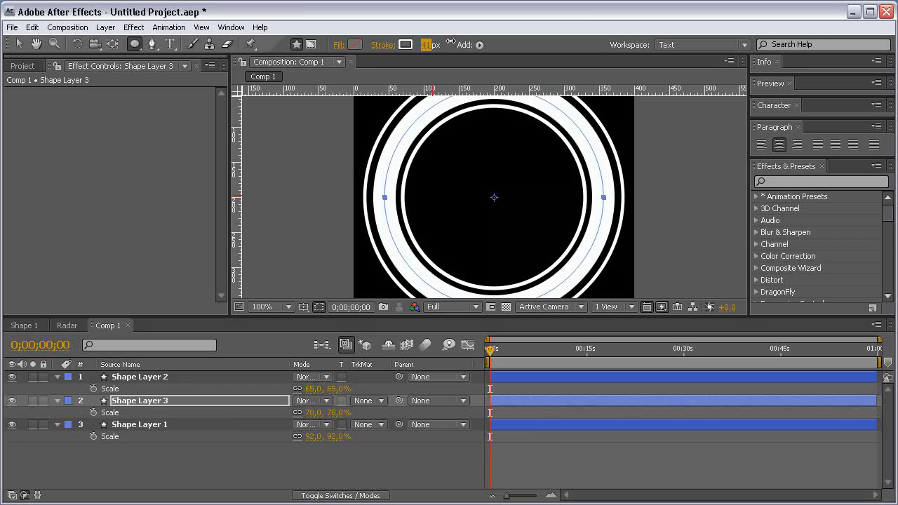
left_click(426, 44)
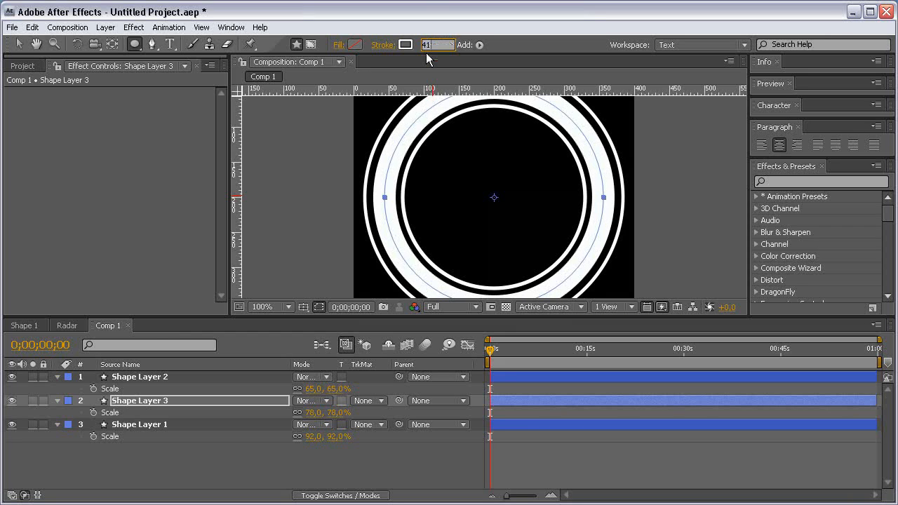
type("40")
key("Return")
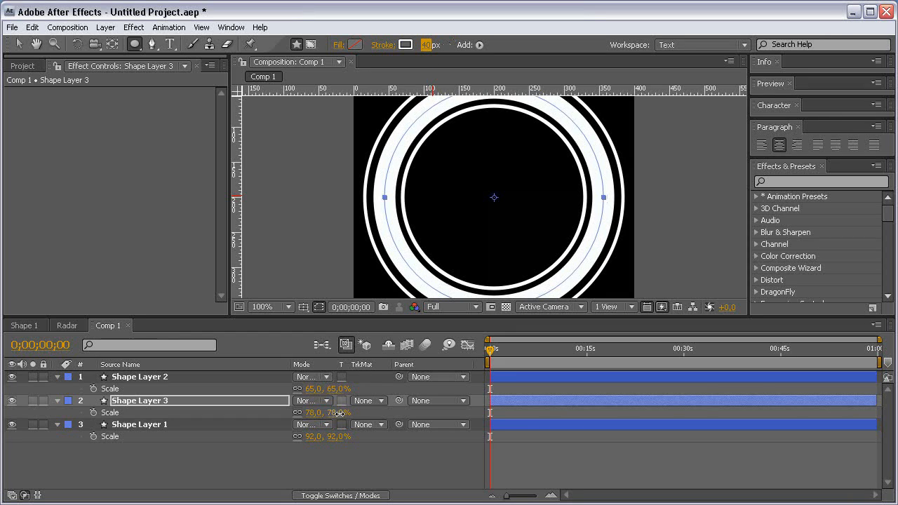
left_click_drag(335, 413, 334, 412)
- Add Trim Paths to Shape Layer 3 and set its End to 25% to leave a quarter arc
left_click(58, 400)
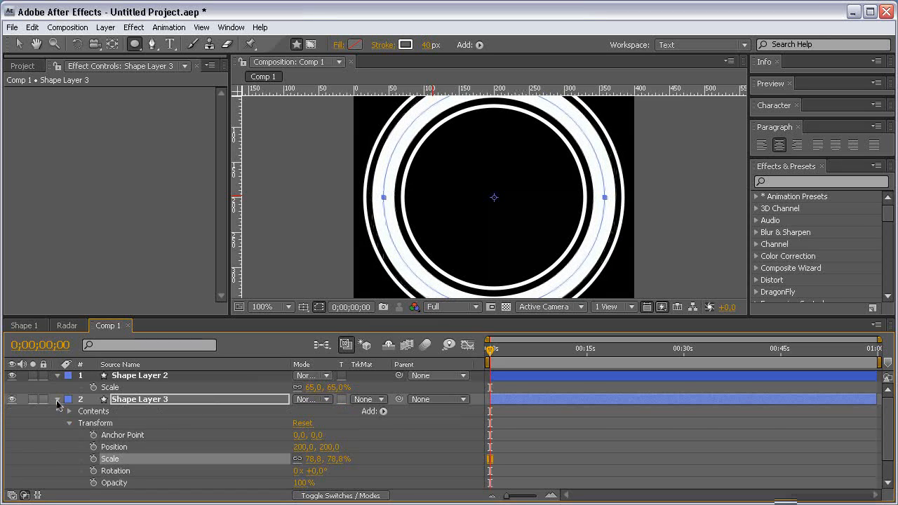
left_click(383, 411)
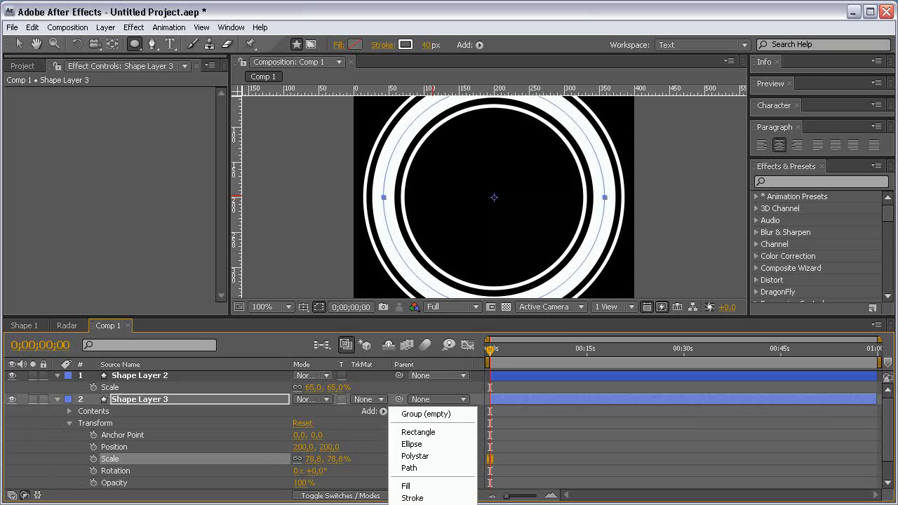
left_click(418, 504)
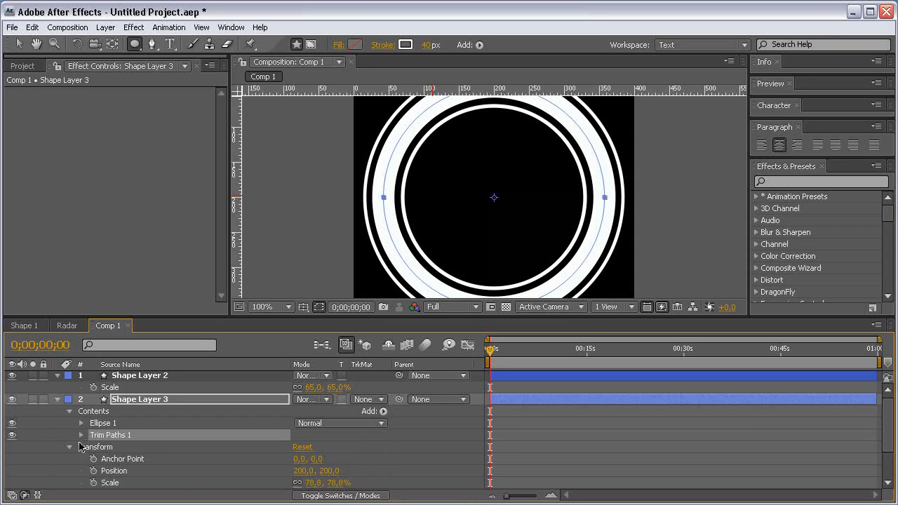
left_click(82, 435)
left_click(338, 448)
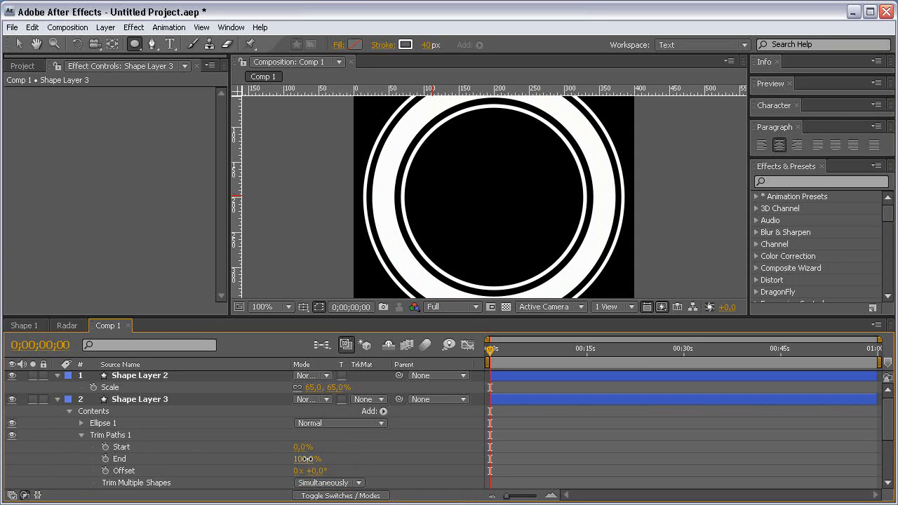
left_click_drag(306, 459, 265, 464)
left_click(317, 460)
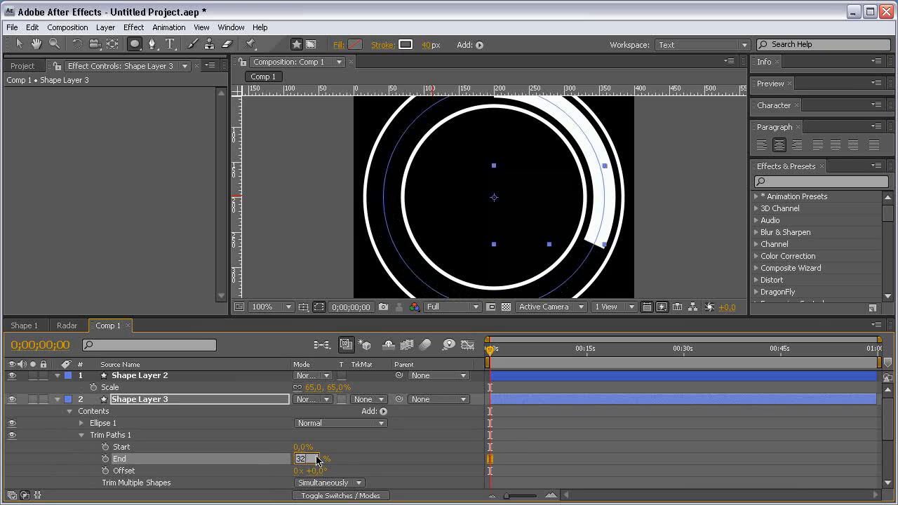
type("25")
left_click(354, 455)
- Duplicate the quarter arc, rotate the copy 180°, and parent it to Shape Layer 3
left_click(162, 402)
key("ctrl+d")
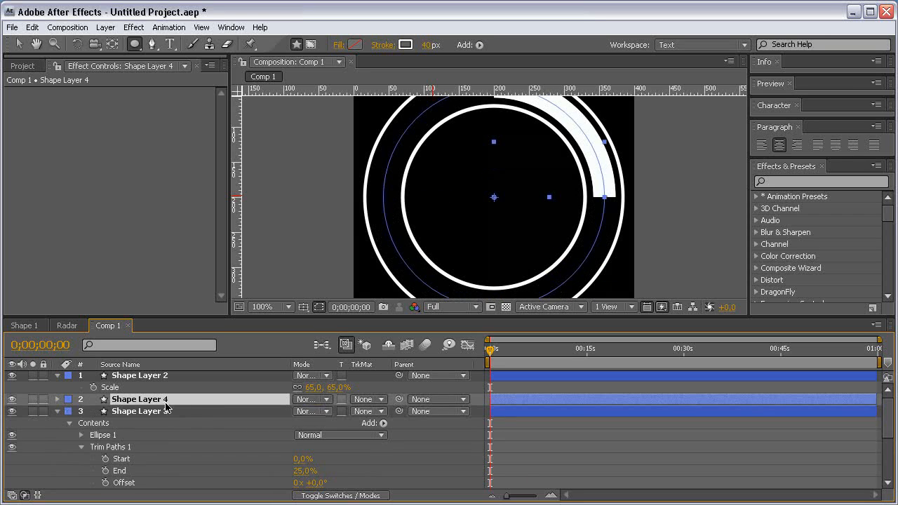
key("r")
left_click(315, 411)
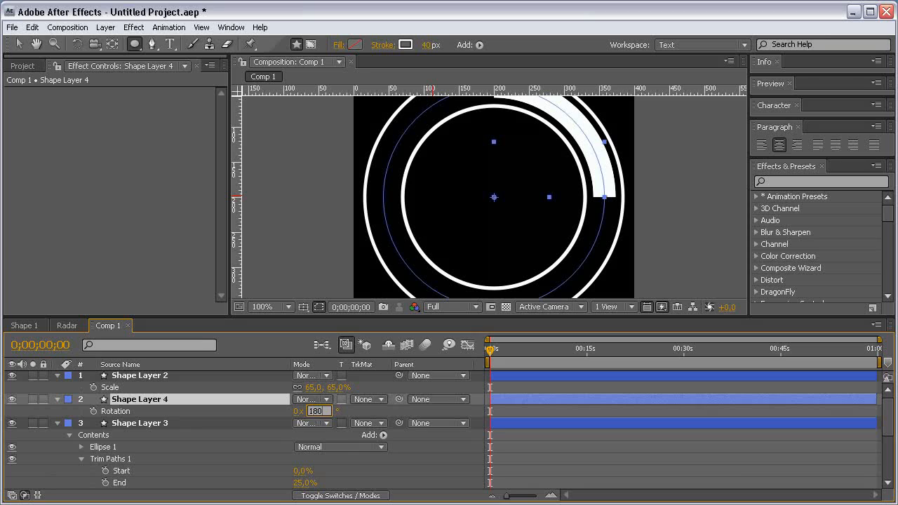
key("Return")
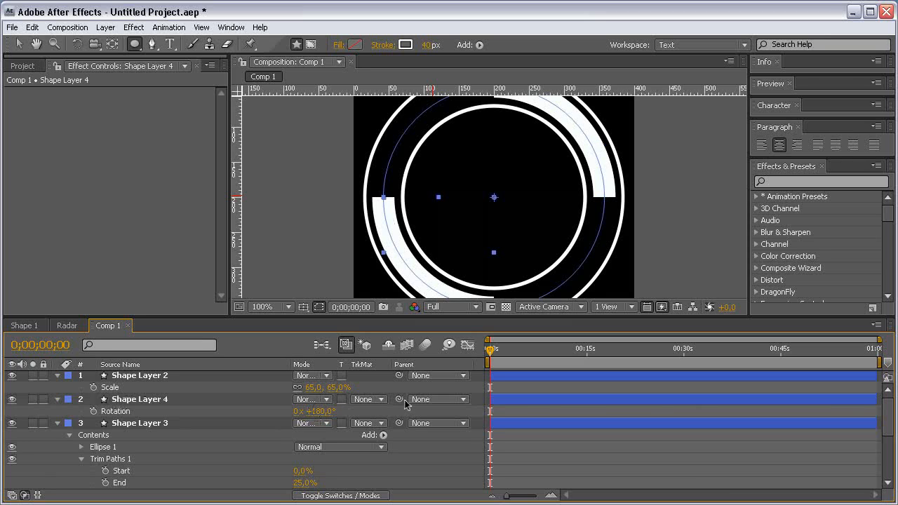
left_click_drag(398, 399, 205, 424)
- Apply the expression time*25 to Shape Layer 3's rotation and scrub the timeline to about 17 seconds to check the motion
left_click(204, 424)
key("r")
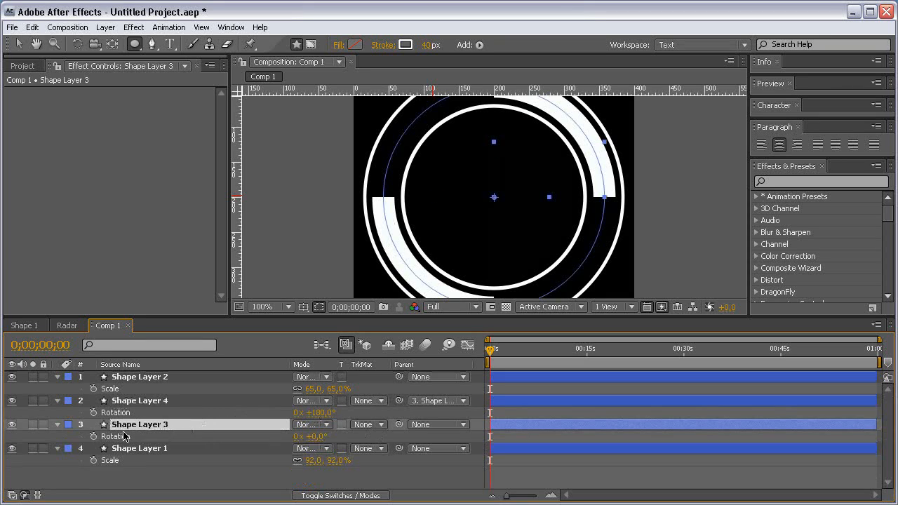
left_click(94, 436, "alt")
type("time*")
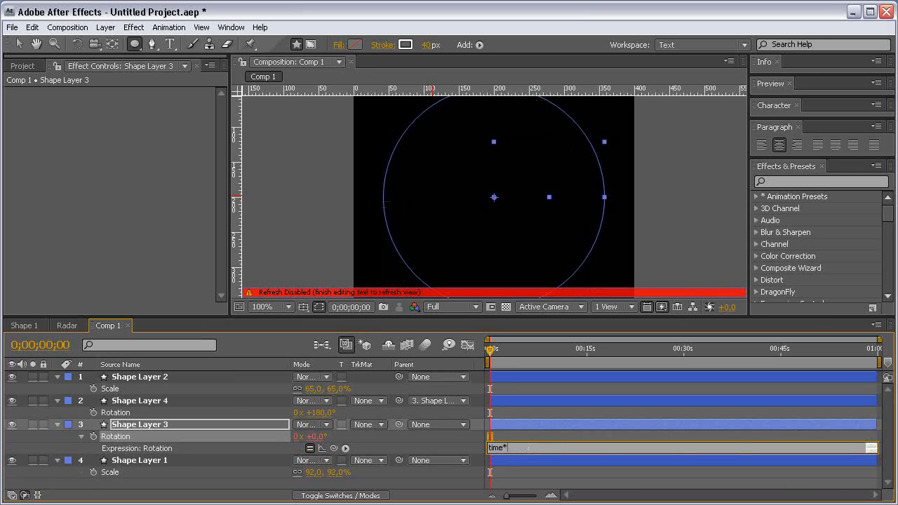
type("25")
left_click(557, 400)
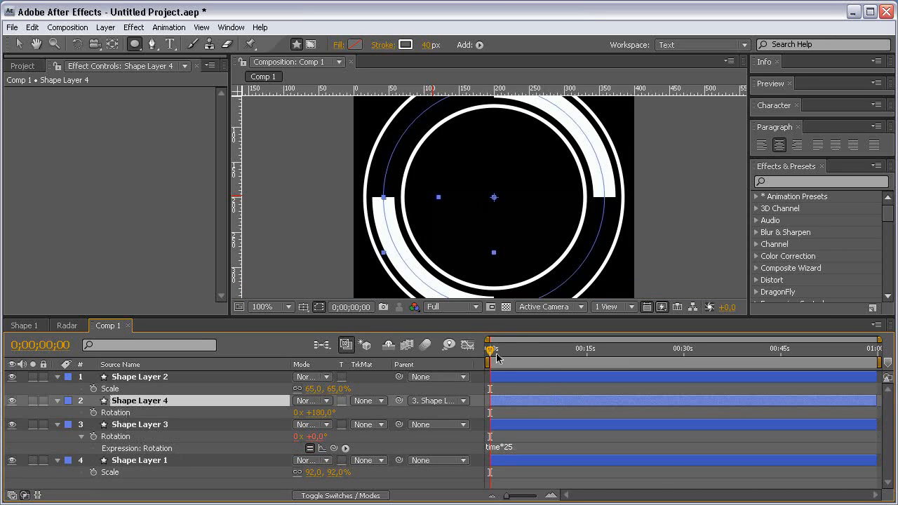
left_click_drag(497, 358, 600, 350)
- Set the opacity of both arc layers, Shape Layers 3 and 4, to 75% and collapse the layer properties
left_click(181, 426, "ctrl")
key("t")
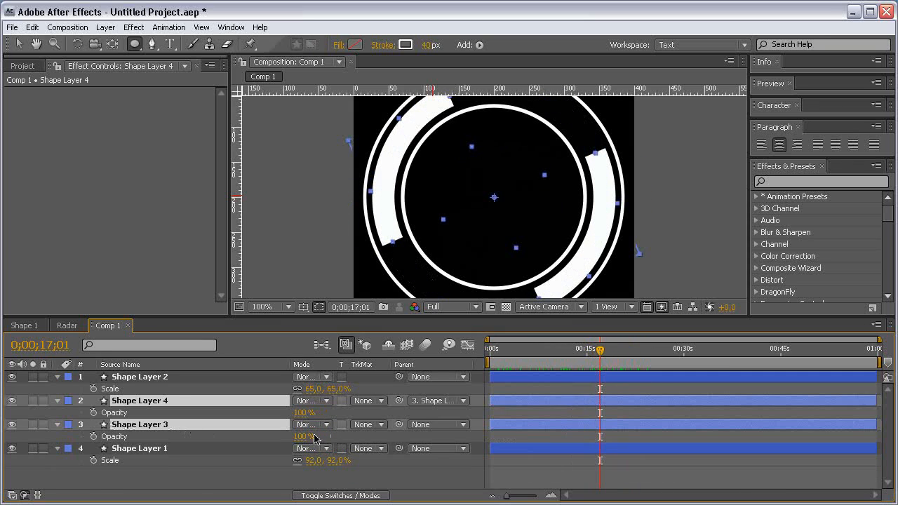
left_click(303, 436)
type("75")
key("Return")
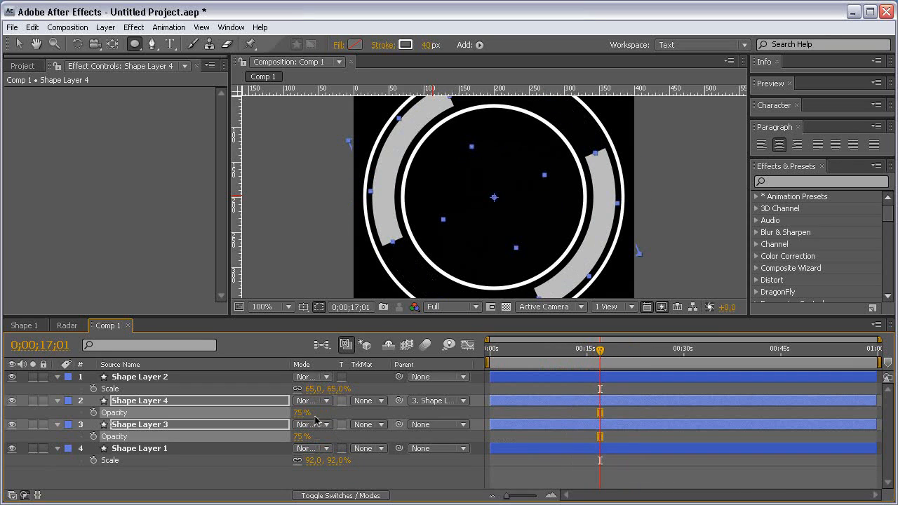
left_click(57, 376)
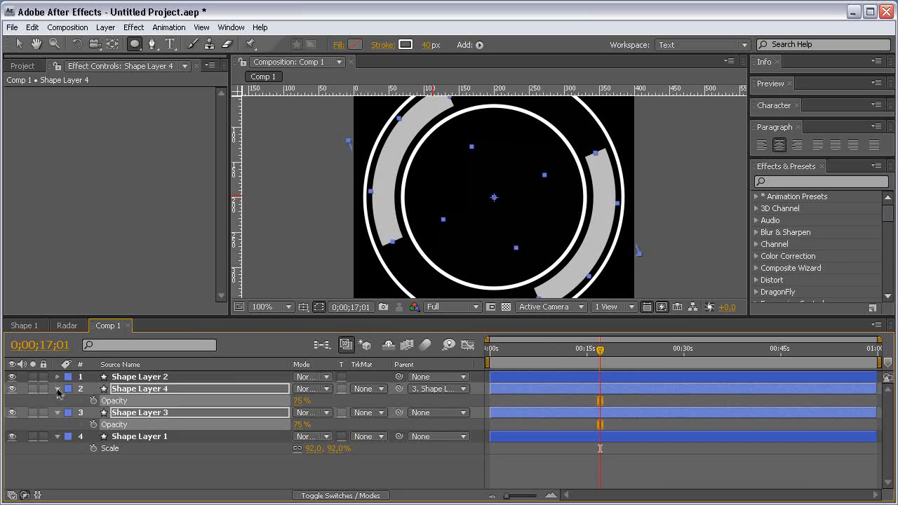
left_click(58, 389)
left_click(57, 413)
- Add a composition-sized ellipse as a new shape layer, scale it to 41%, and give it a solid white fill with no stroke
left_click(155, 436)
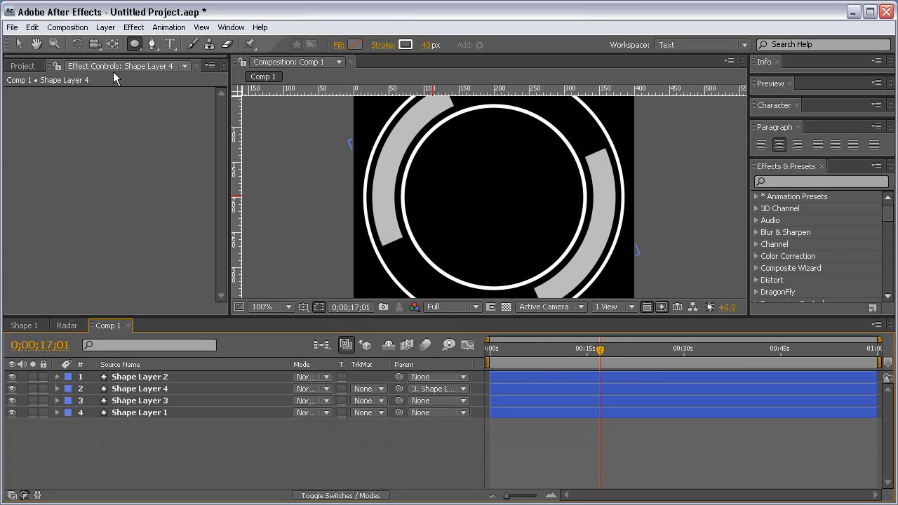
double_click(131, 47)
key("v")
key("s")
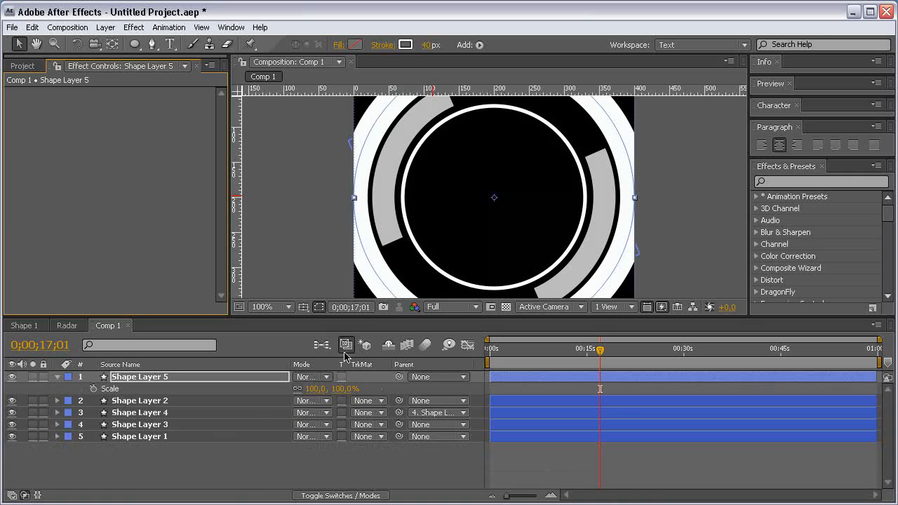
left_click_drag(340, 397, 298, 397)
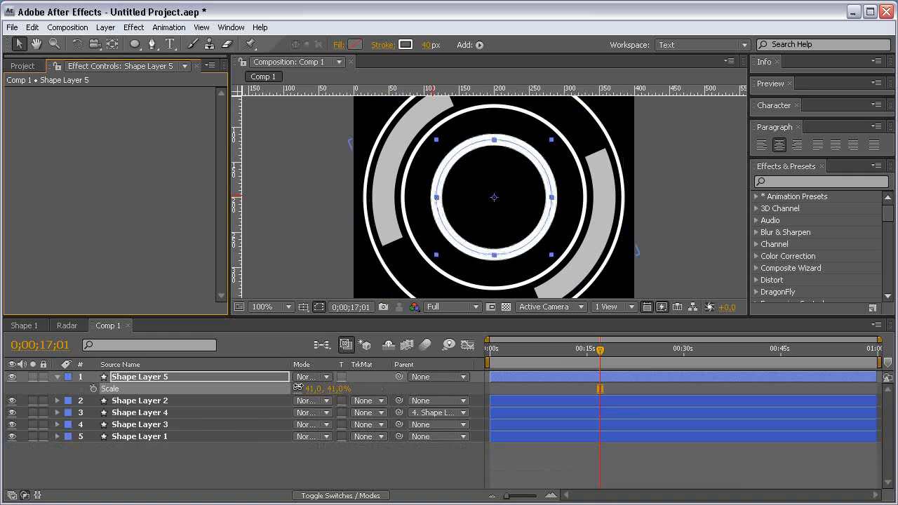
left_click(356, 45, "alt")
left_click(406, 46, "alt")
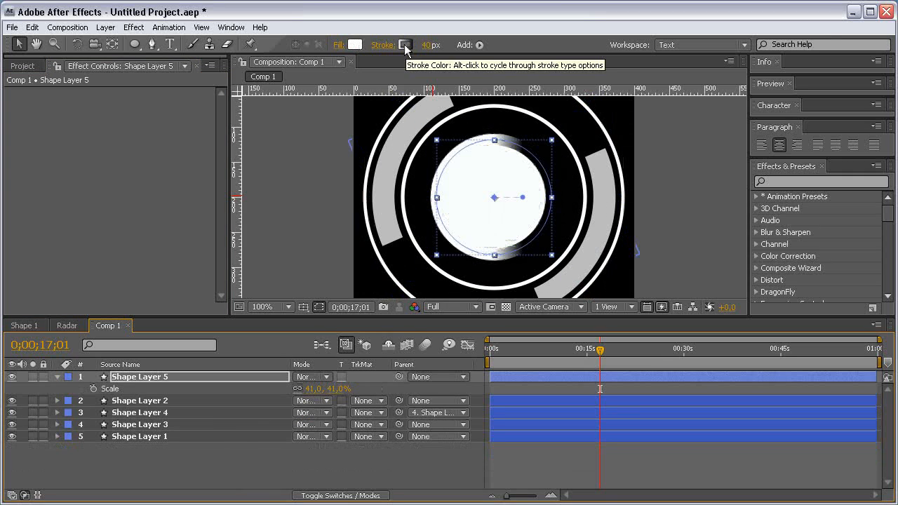
left_click(405, 46, "alt")
left_click(405, 46, "alt")
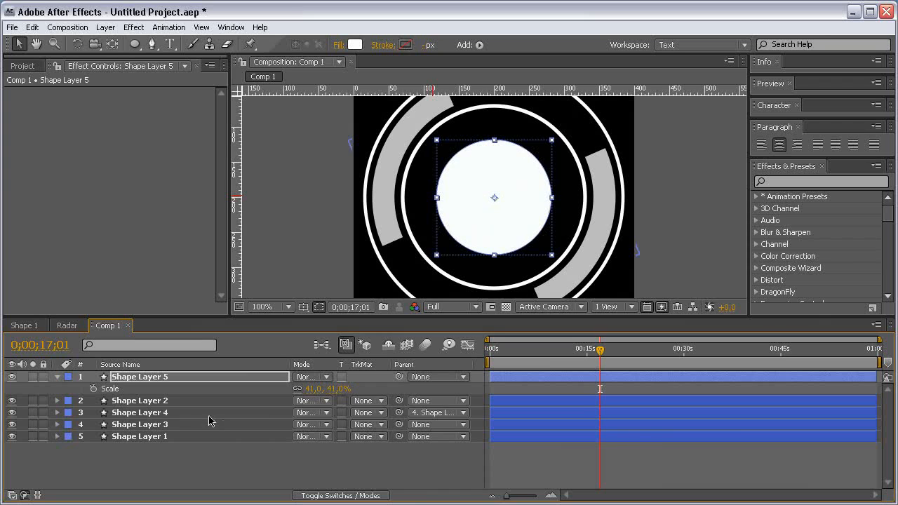
- Set the opacity of Shape Layer 5, the central filled circle, to 50%
key("t")
left_click(303, 390)
type("50")
key("Return")
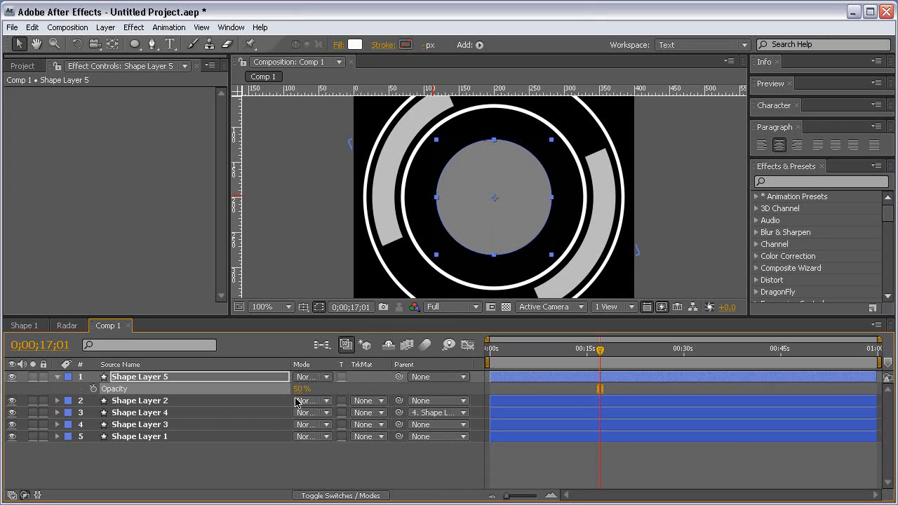
- Copy the expression s=wiggle(3,40)[0]; [s,s] from Expressions.txt in Notepad, apply it to Shape Layer 5's Scale and preview the motion
key("s")
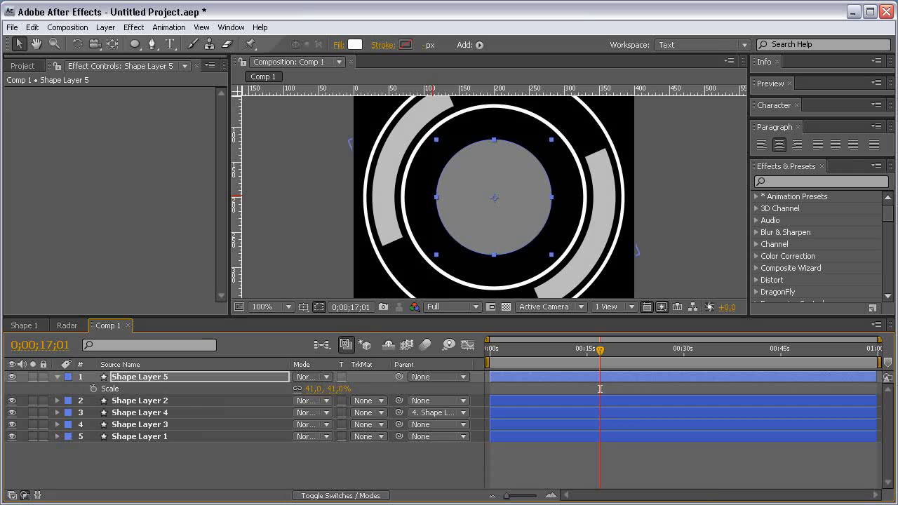
key("alt+Tab")
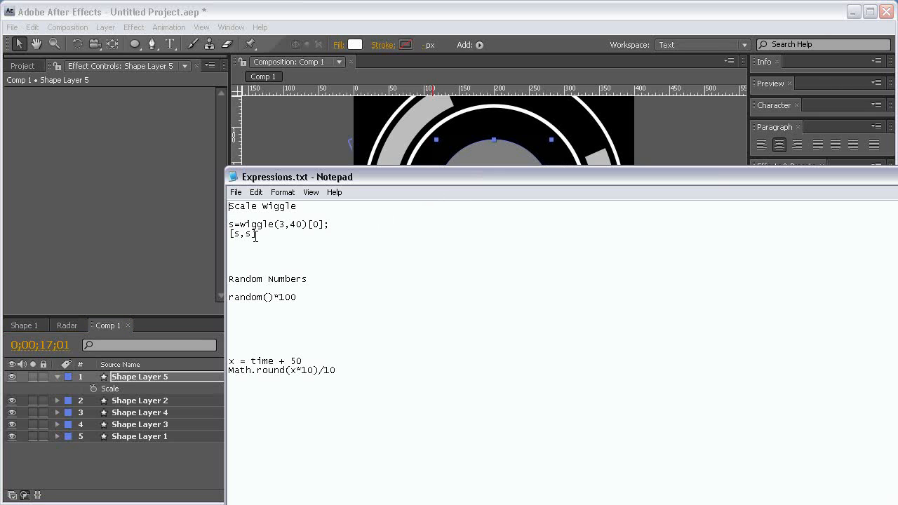
left_click_drag(255, 236, 220, 226)
key("ctrl+c")
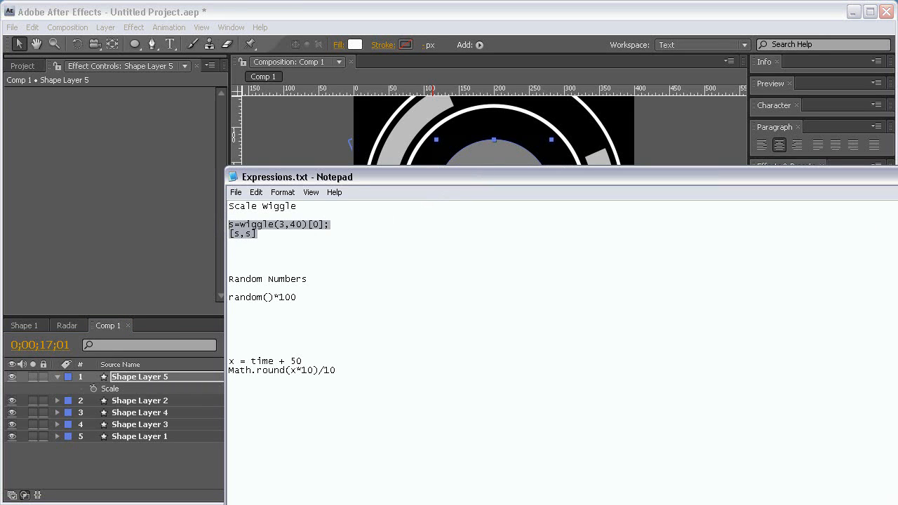
key("alt+Tab")
left_click(94, 389, "alt")
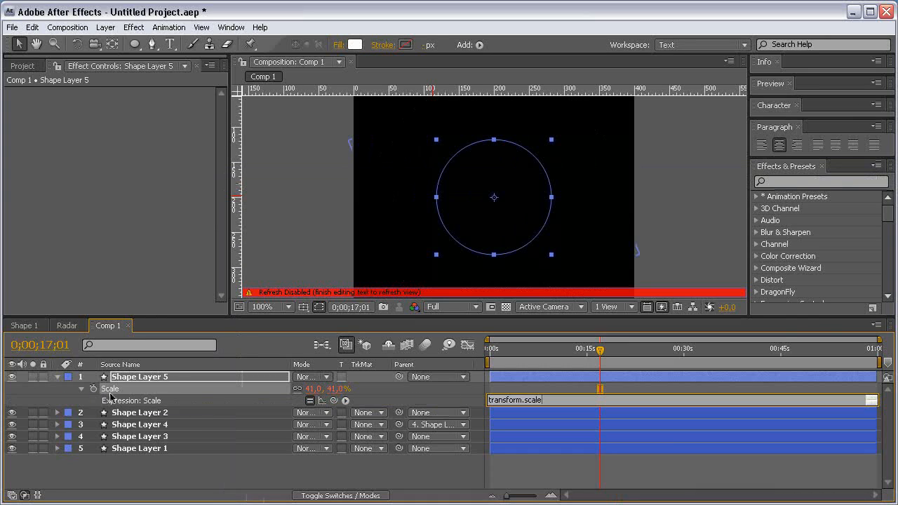
key("ctrl+v")
left_click(489, 391)
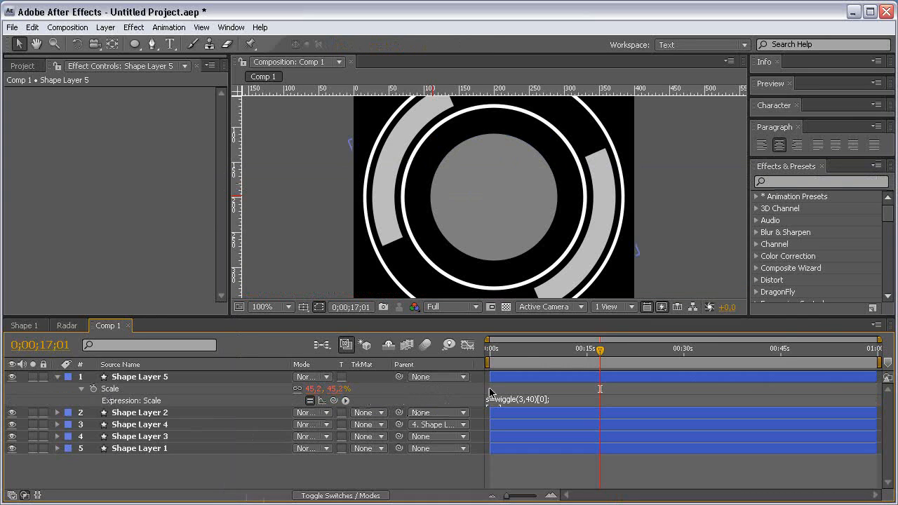
left_click_drag(510, 356, 552, 356)
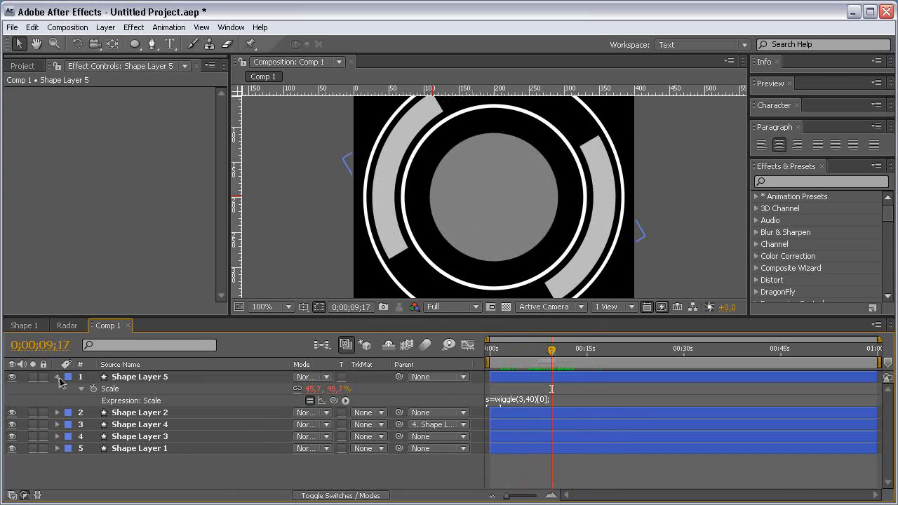
left_click(58, 378)
- Create an empty text layer over the central circle and copy the time + 50 rounding expression from Expressions.txt in Notepad
key("ctrl+t")
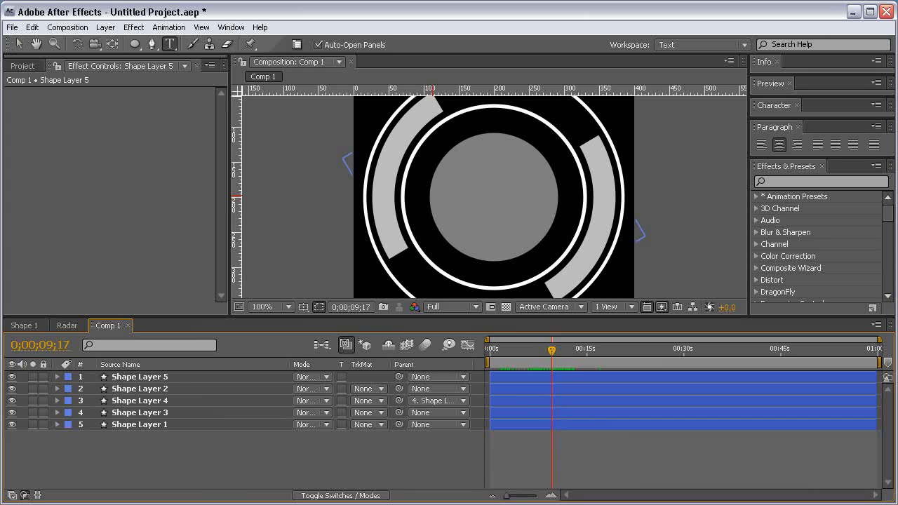
left_click(502, 181)
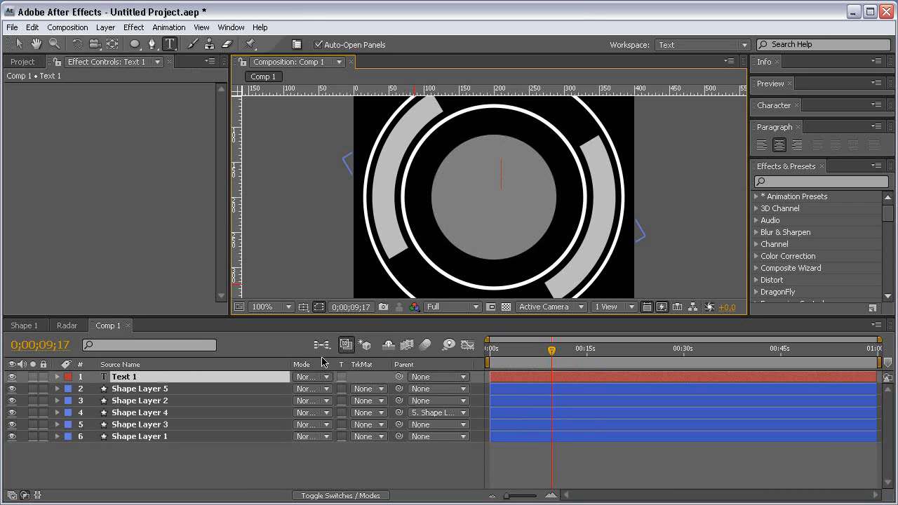
key("alt+Tab")
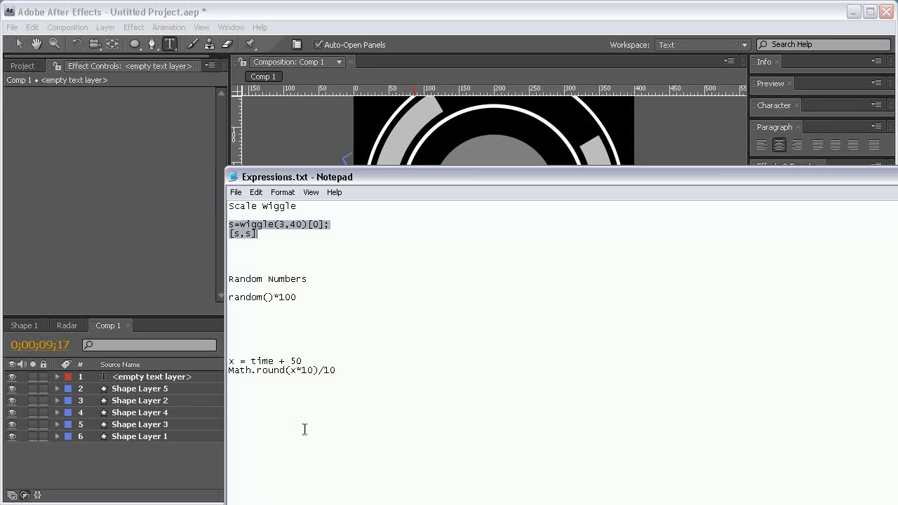
left_click(340, 370)
left_click_drag(340, 370, 229, 361)
key("ctrl+c")
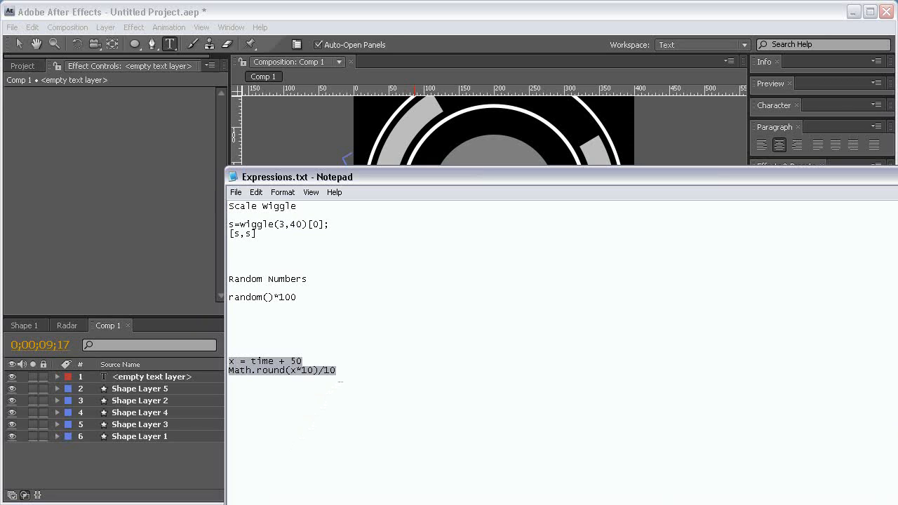
key("alt+Tab")
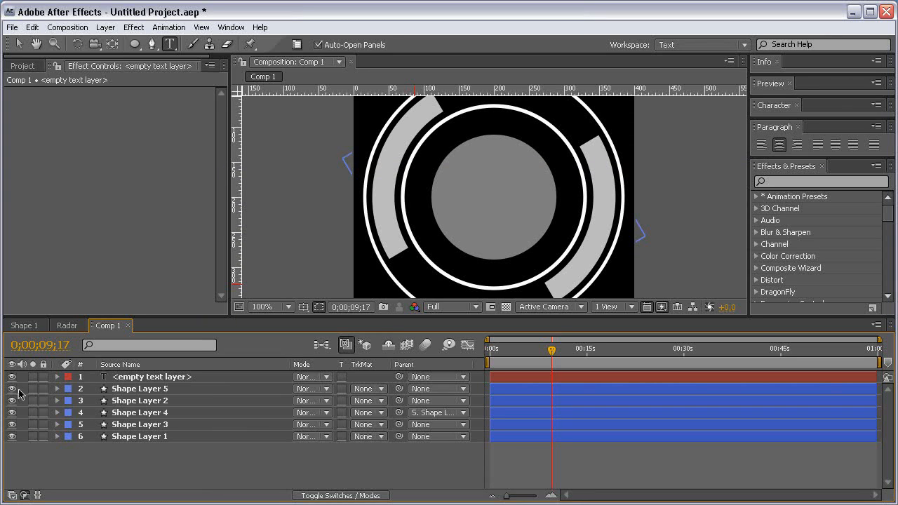
- Apply the copied expression x = time + 50, Math.round(x*10)/10 to the empty text layer's Source Text
left_click(57, 377)
left_click(70, 389)
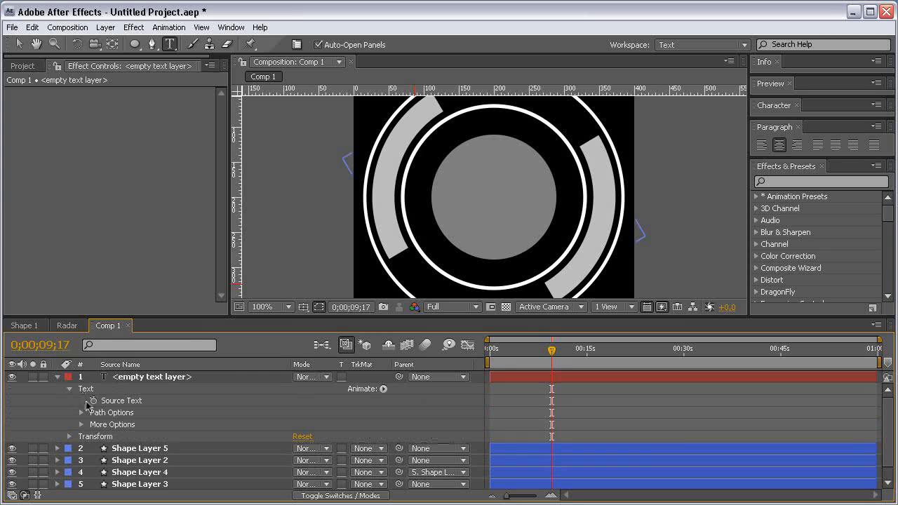
left_click(93, 400, "alt")
key("ctrl+v")
left_click(488, 374)
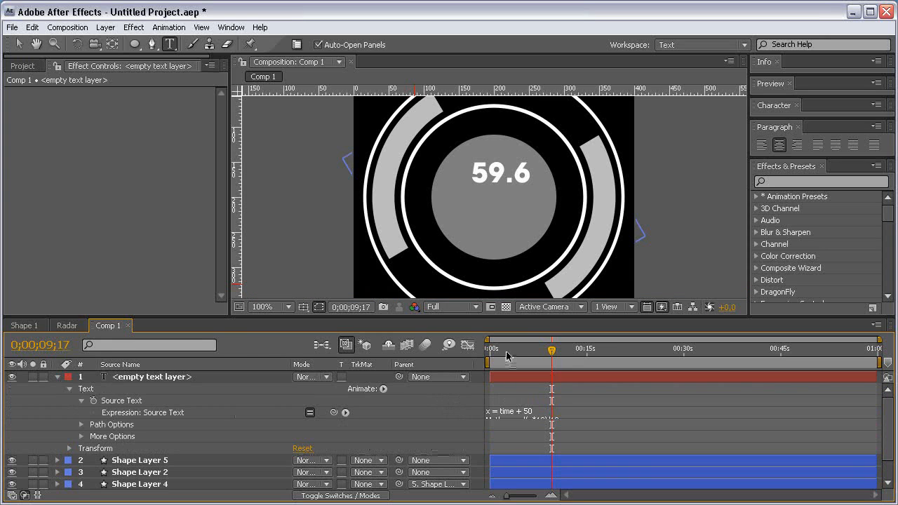
- Center the number text on the circle and enlarge its font size to 63 px
left_click(213, 375)
key("v")
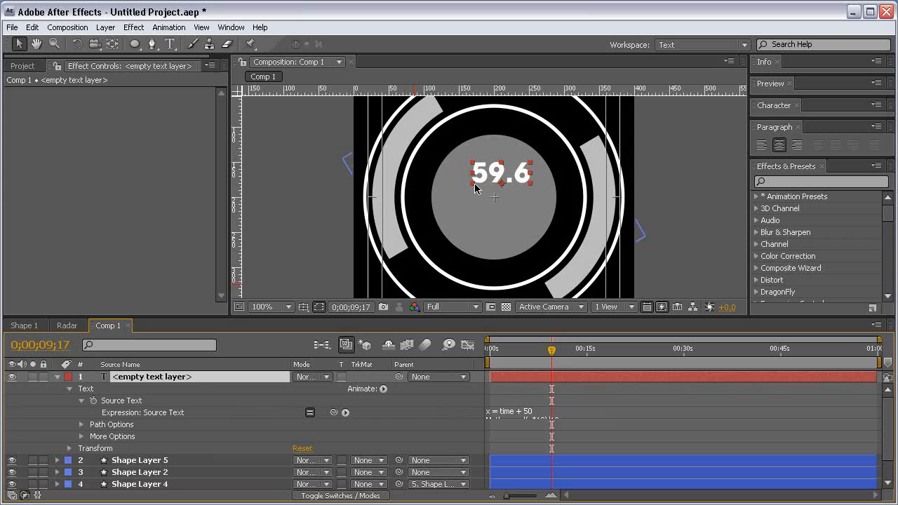
left_click_drag(506, 178, 504, 200)
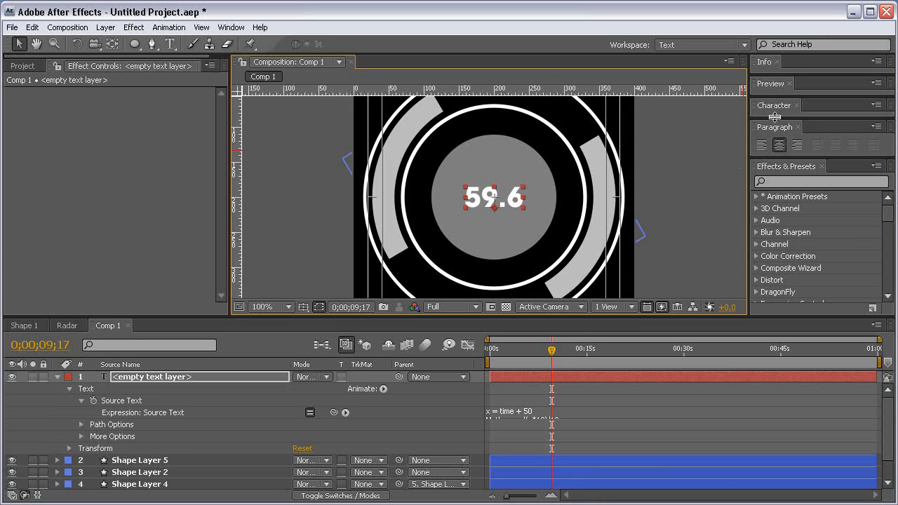
left_click_drag(774, 116, 775, 238)
left_click_drag(776, 253, 793, 256)
left_click_drag(519, 183, 520, 187)
- Set the number text layer's opacity to 75% and preview the counter animation
key("t")
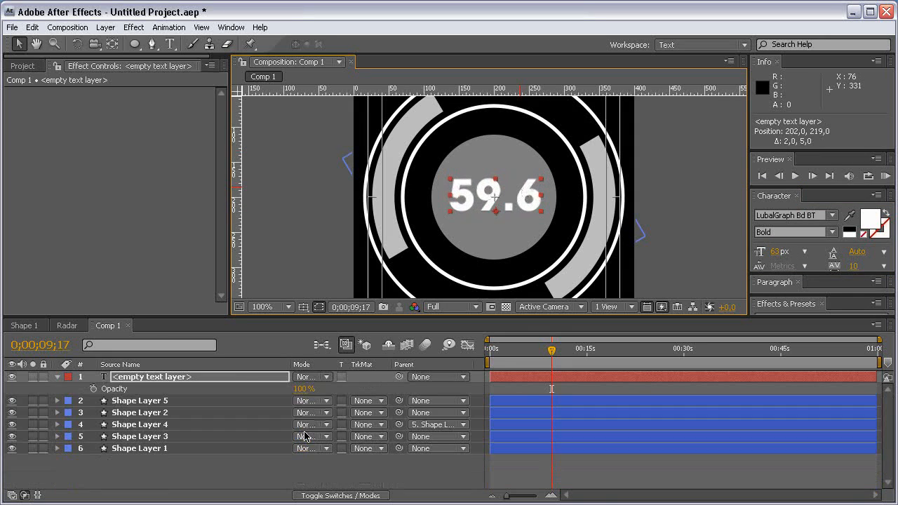
type("50")
key("Return")
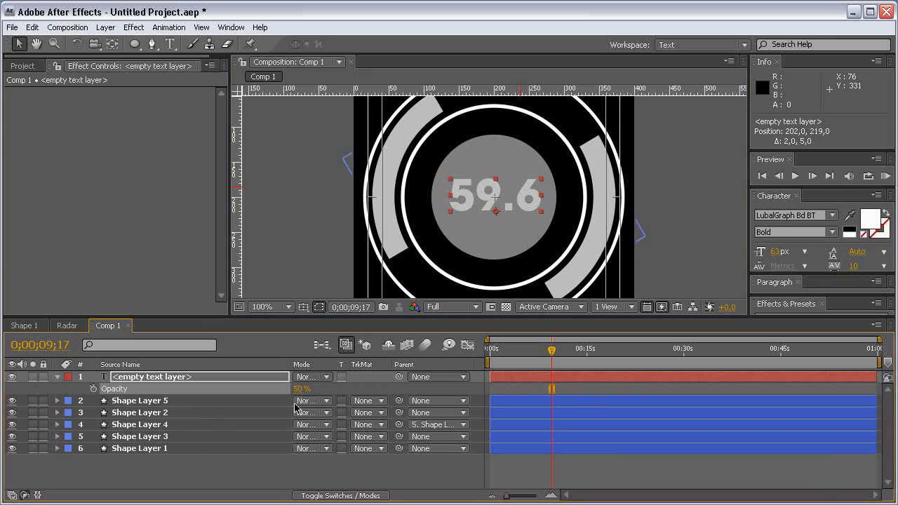
left_click_drag(299, 389, 300, 393)
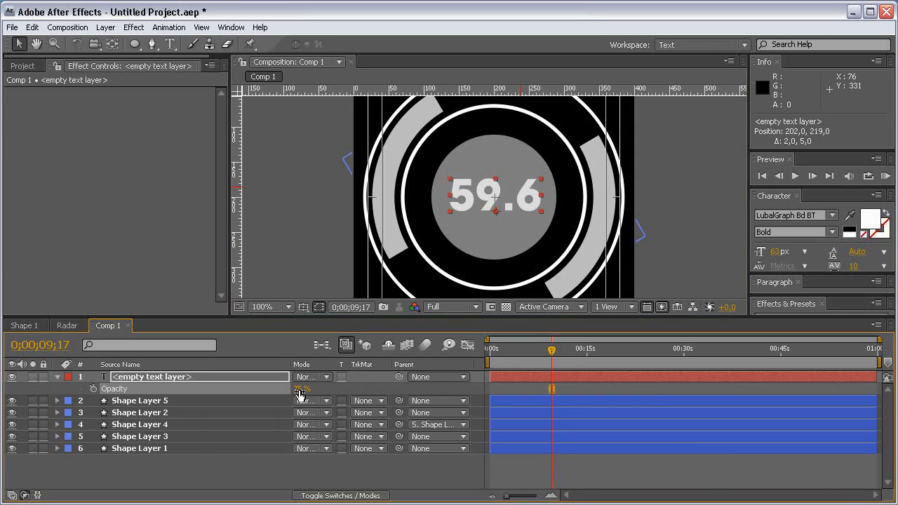
left_click_drag(529, 361, 559, 355)
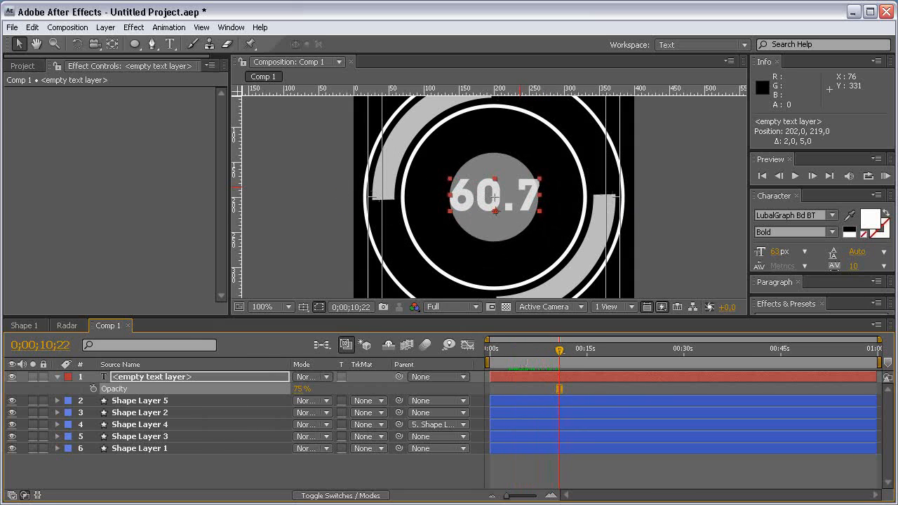
- Scrub through the Interfaces_preview_h.264 reference movie to examine how the dials are arranged on the radar
left_click(499, 503)
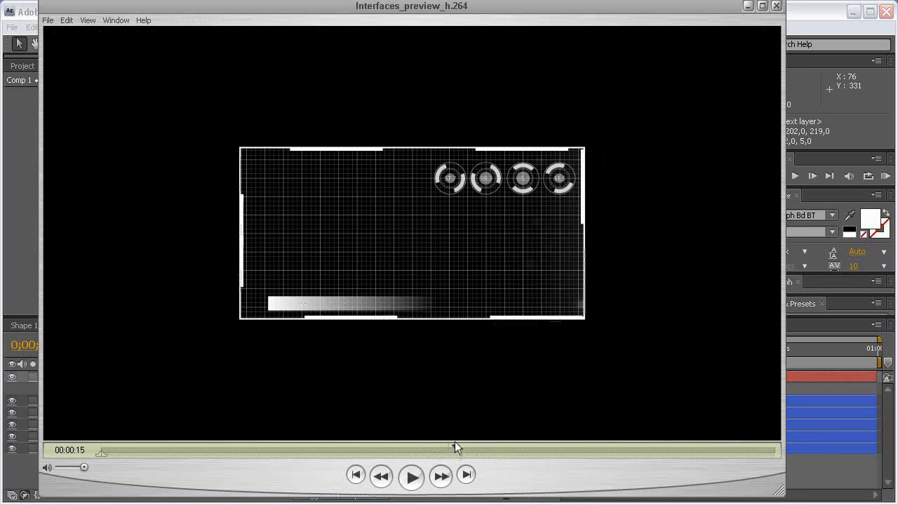
left_click_drag(455, 446, 509, 449)
key("alt+Tab")
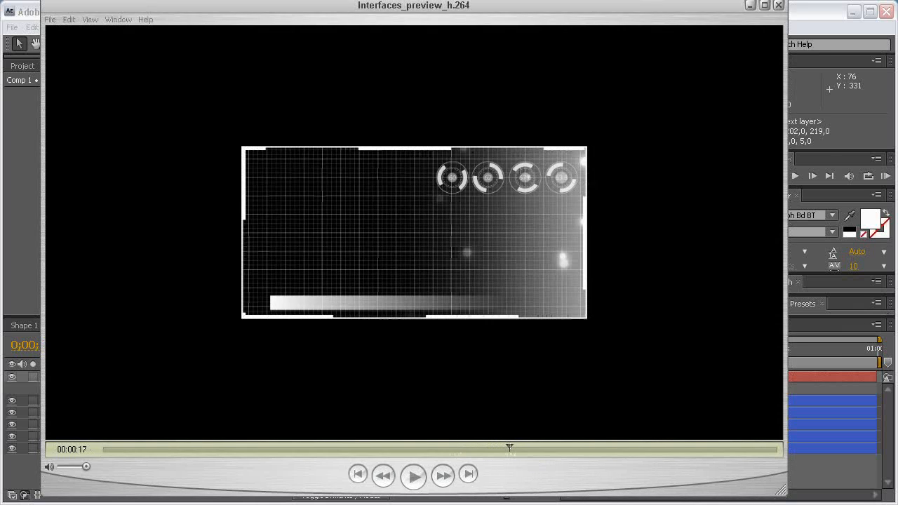
- Add Comp 1 from the project as the uppermost layer of the Radar composition and set its scale to 25%
left_click(22, 65)
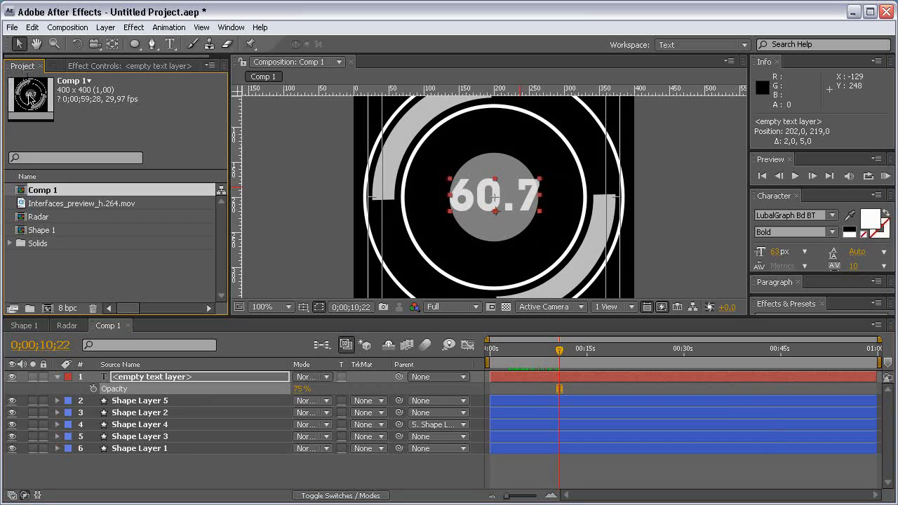
left_click(62, 324)
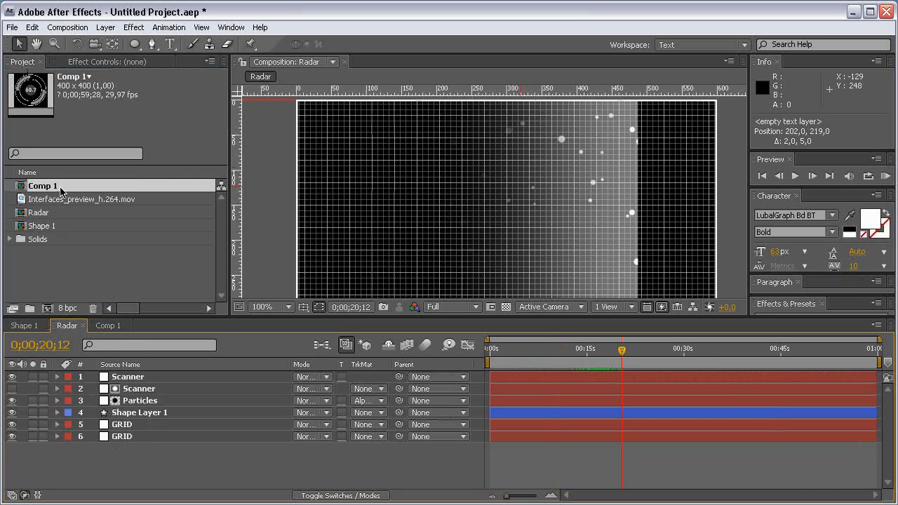
left_click_drag(62, 186, 544, 278)
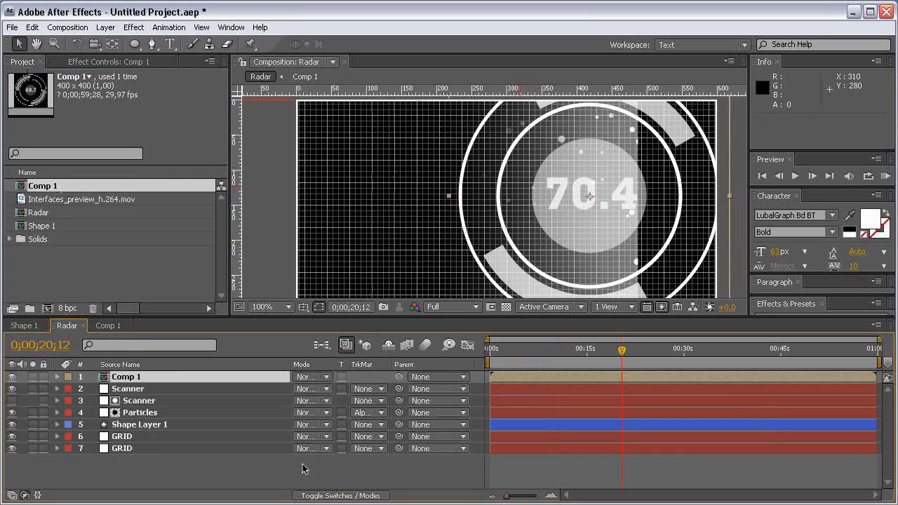
key("s")
left_click(344, 390)
type("25")
left_click(379, 390)
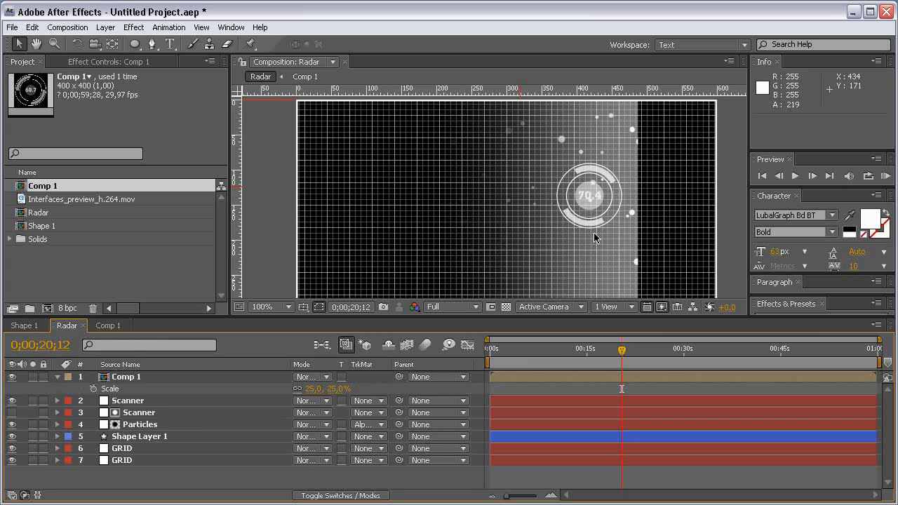
- Set the Comp 1 layer's opacity to 75% and move the dial to the grid's upper right corner at position 535, 63
key("space")
left_click_drag(617, 192, 573, 232)
key("shift+t")
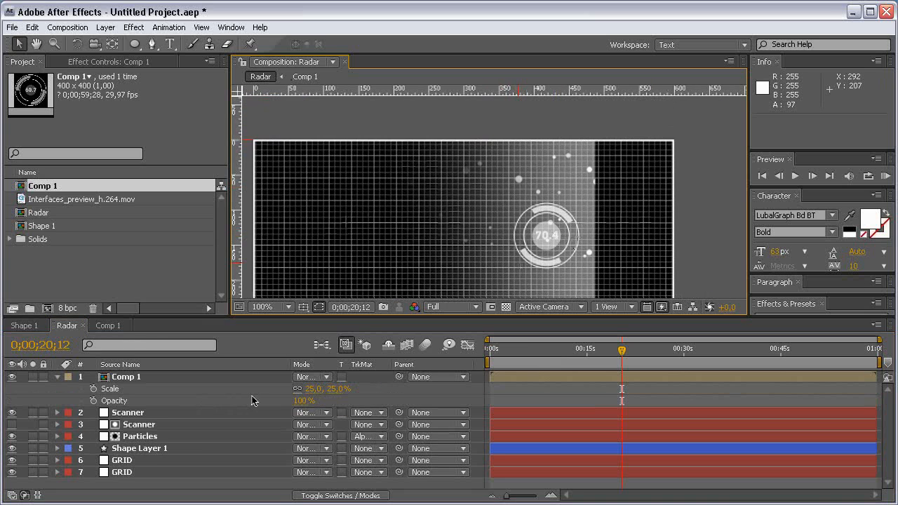
left_click(307, 400)
type("75")
key("Return")
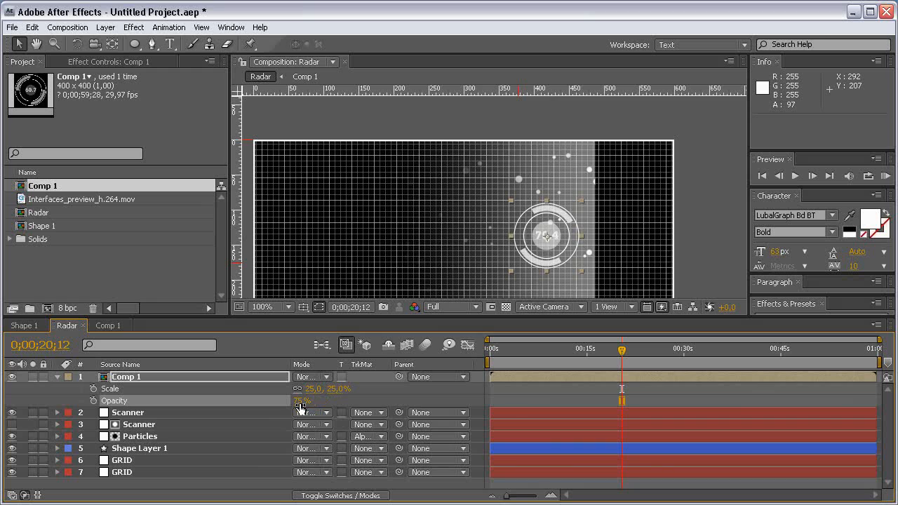
left_click_drag(561, 249, 646, 197)
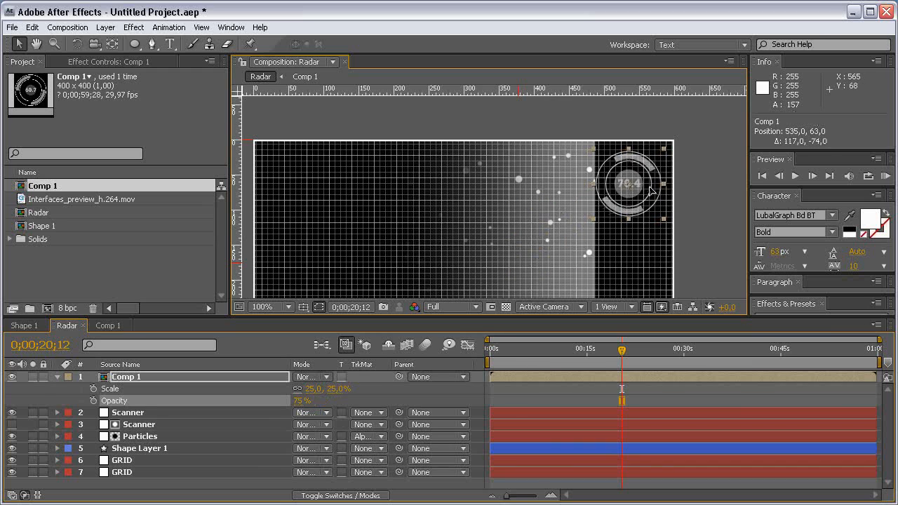
- Duplicate the Comp 1 dial layer and shift the copy about 110 px to the left of the original
key("ctrl+d")
key("shift+Left")
key("shift+Left")
key("shift+Left")
key("shift+Left")
key("shift+Left")
key("shift+Left")
key("shift+Left")
key("shift+Left")
key("shift+Left")
key("shift+Left")
key("shift+Left")
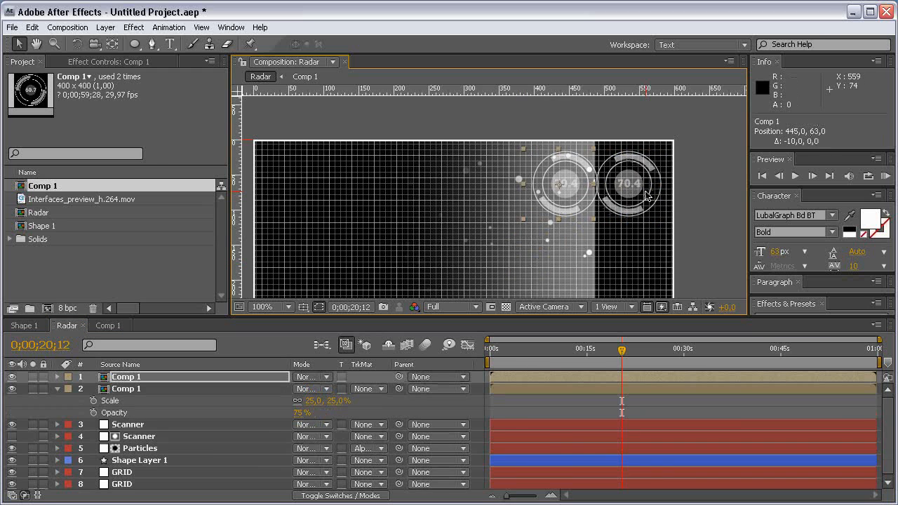
- Add a third Comp 1 dial by duplicating the second one and shifting it left to position 315, 63
key("ctrl+d")
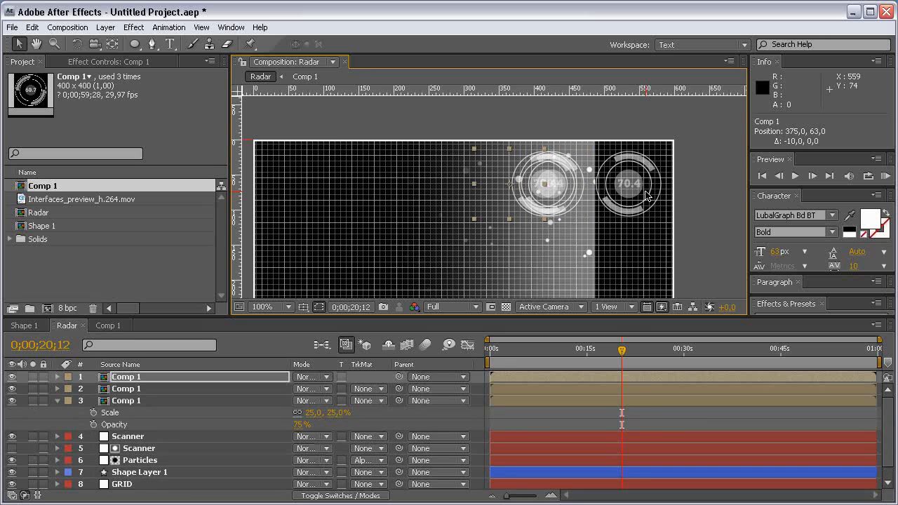
key("shift+Left")
key("shift+Left")
key("shift+Left")
key("shift+Left")
key("shift+Left")
key("shift+Left")
key("shift+Left")
key("shift+Left")
key("shift+Left")
key("shift+Left")
key("shift+Left")
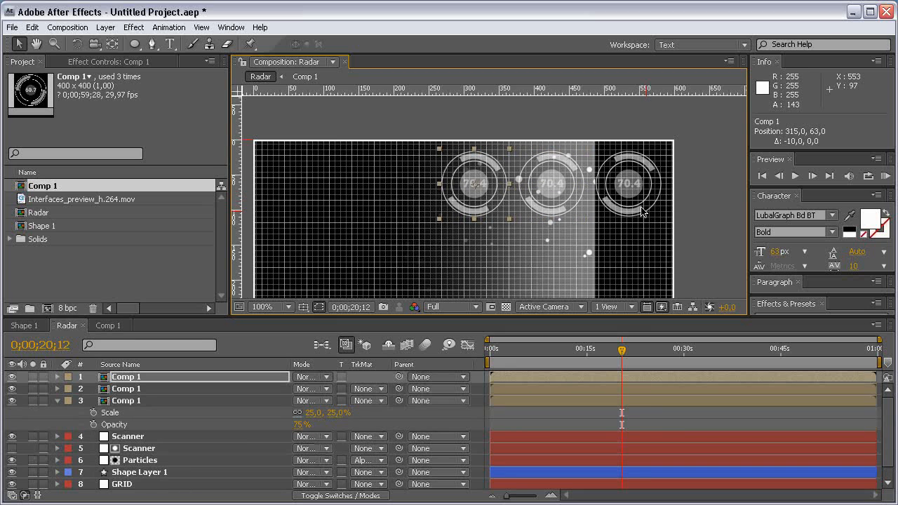
- Draw a vertical line about 30 px tall near the grid's lower-left corner with the Pen tool, as a new shape layer
key("h")
left_click_drag(635, 209, 654, 163)
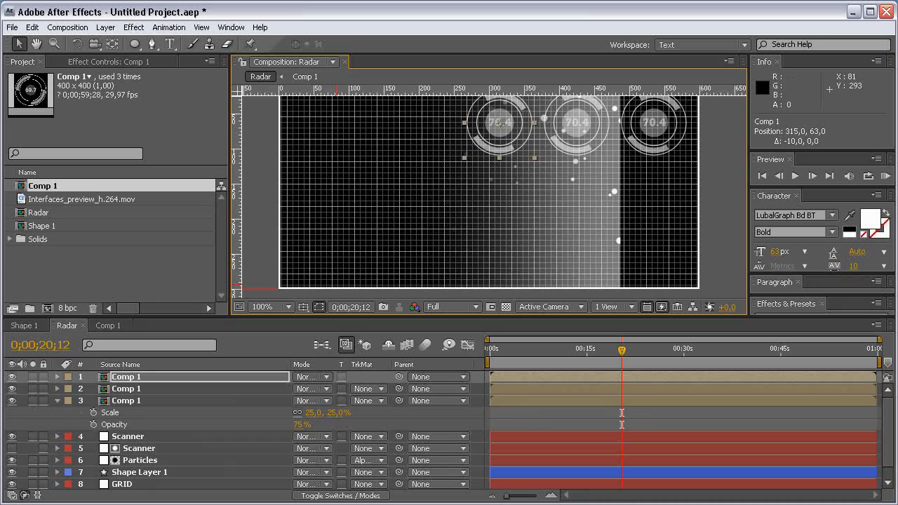
key("alt+Tab")
key("alt+Tab")
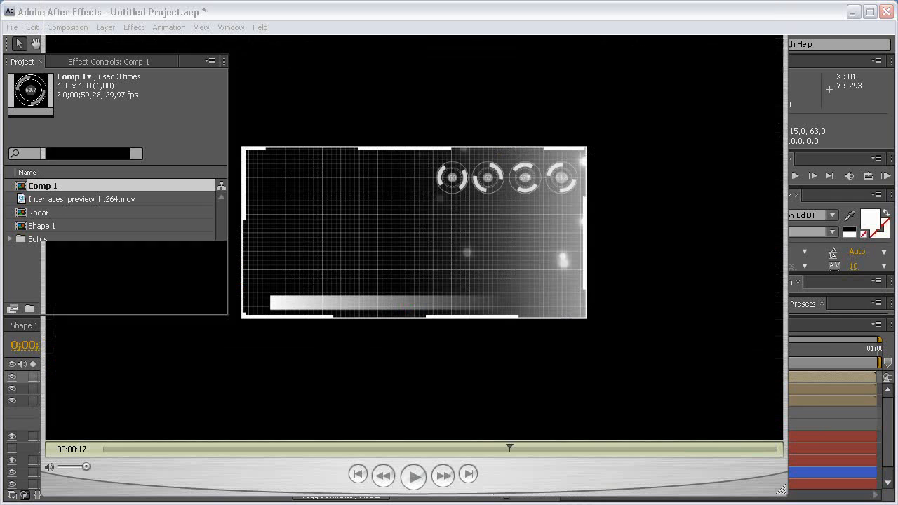
key("g")
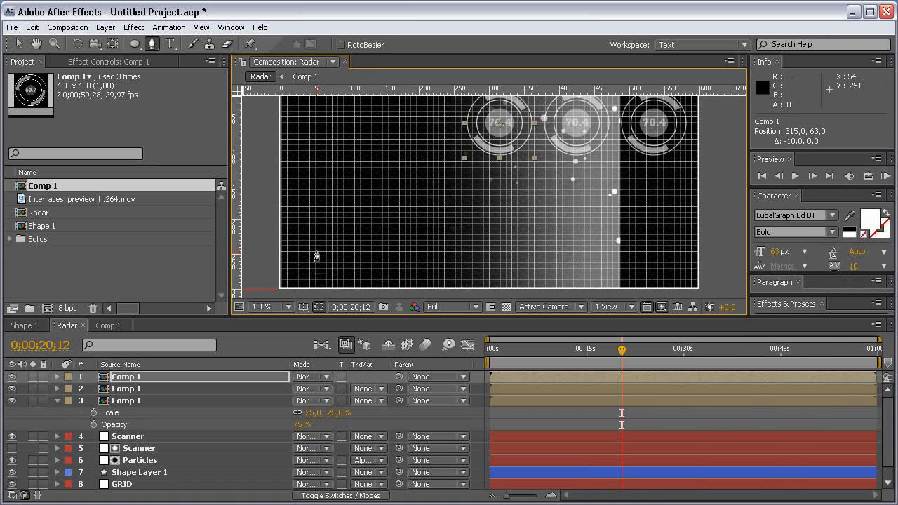
left_click_drag(317, 255, 411, 215)
key("period")
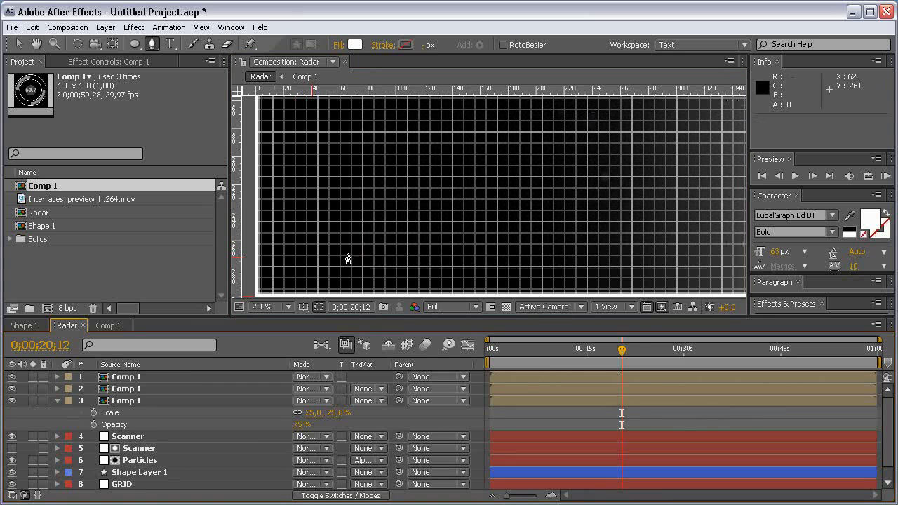
left_click(361, 221)
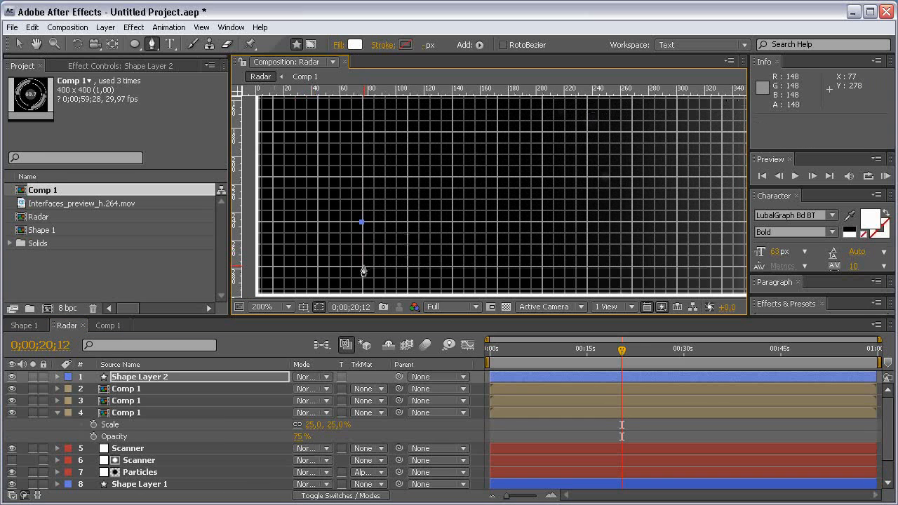
left_click(361, 265)
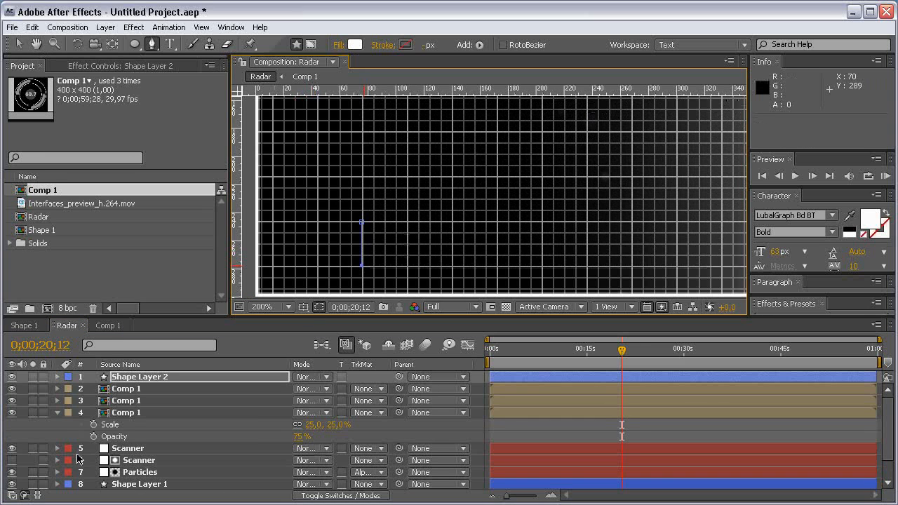
- Give the line no fill and a solid white stroke 5 px wide
left_click(354, 45, "alt")
left_click(352, 45, "alt")
left_click(353, 45, "alt")
left_click(401, 45, "alt")
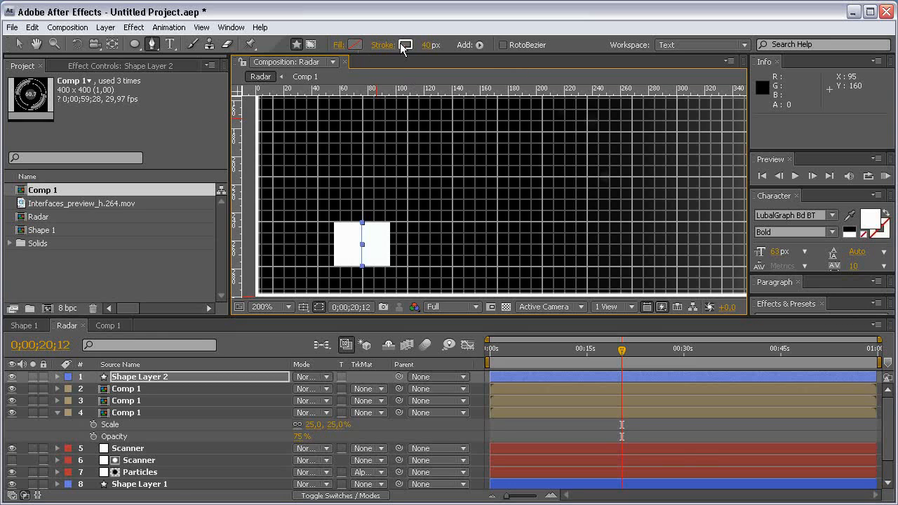
left_click(422, 45)
type("5")
key("Return")
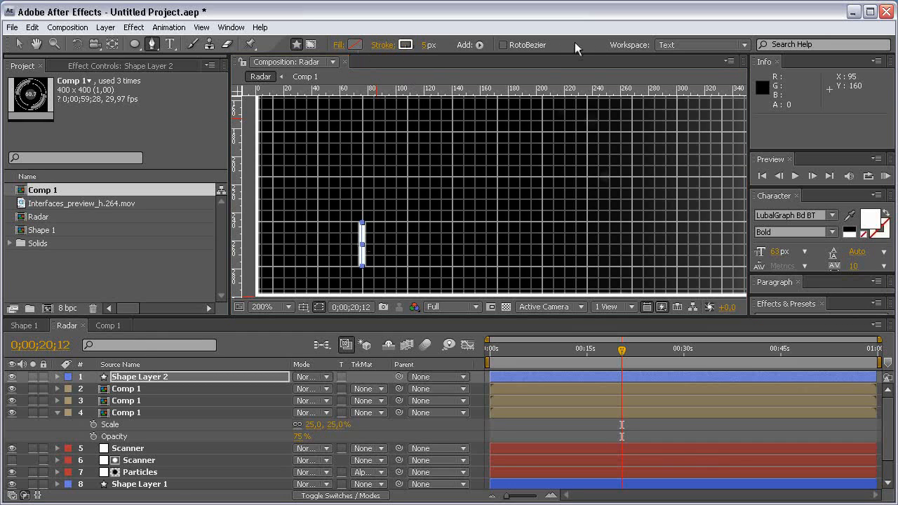
- Add a Repeater to the line in Shape Layer 2 and set its copies to 50
left_click(58, 377)
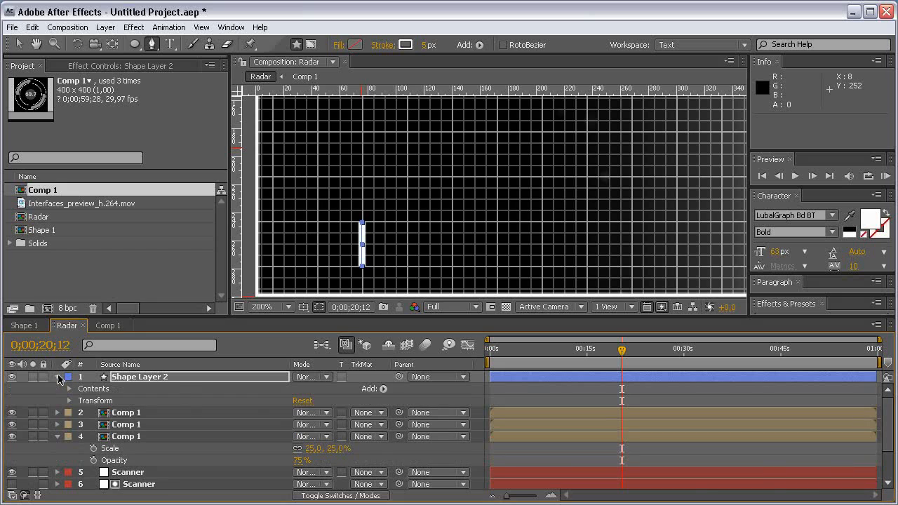
left_click(383, 389)
left_click(416, 504)
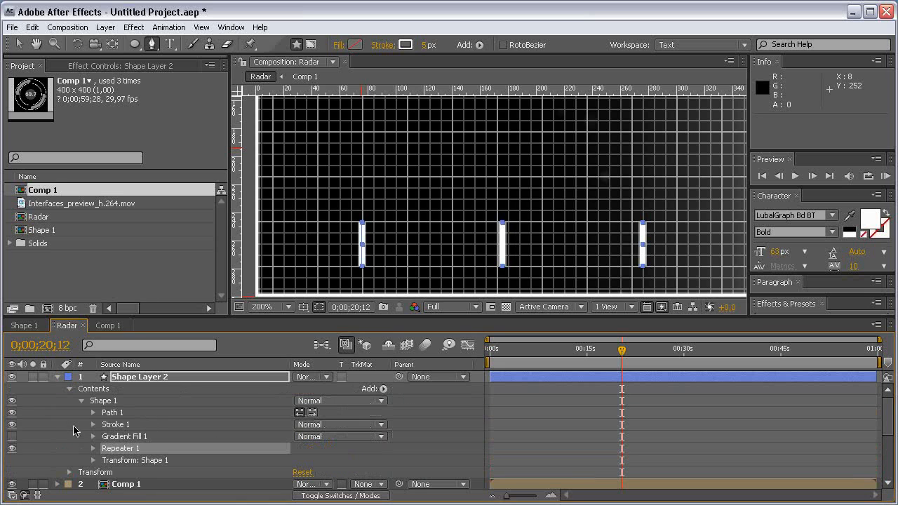
left_click(93, 448)
left_click_drag(301, 448, 317, 445)
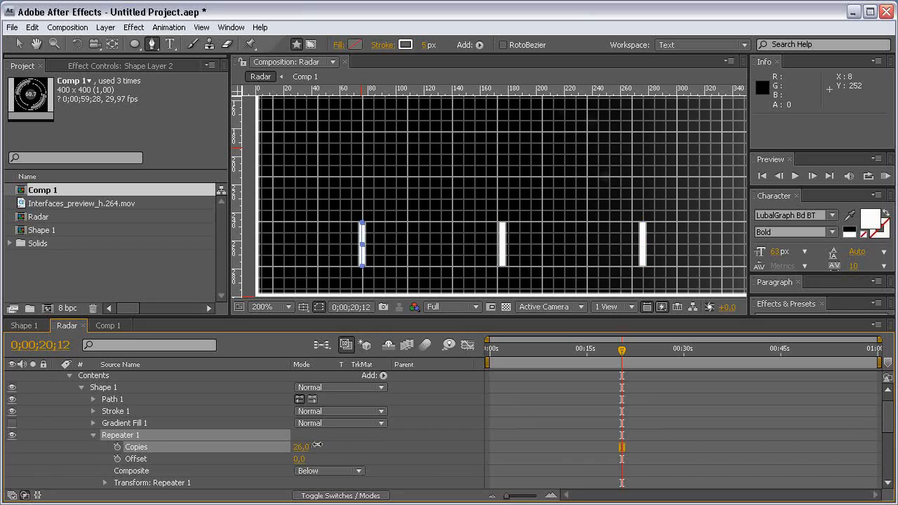
left_click(301, 448)
type("50")
key("Return")
- Set the horizontal position in the Repeater's transform to 1 so the copies form a continuous bar
left_click(105, 482)
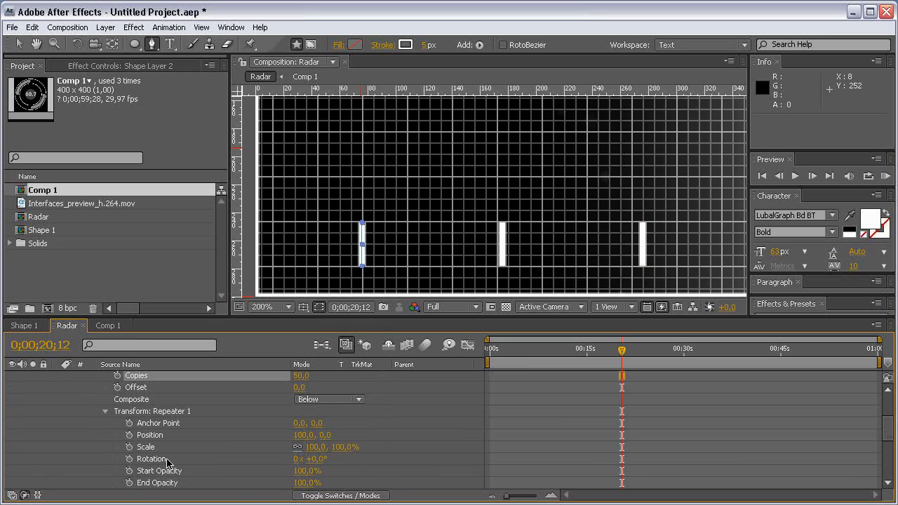
left_click(301, 434)
type("1")
key("Return")
- Lengthen the bar by raising the Repeater's copies to 200 and then to 400
scroll(301, 414, "up", 1)
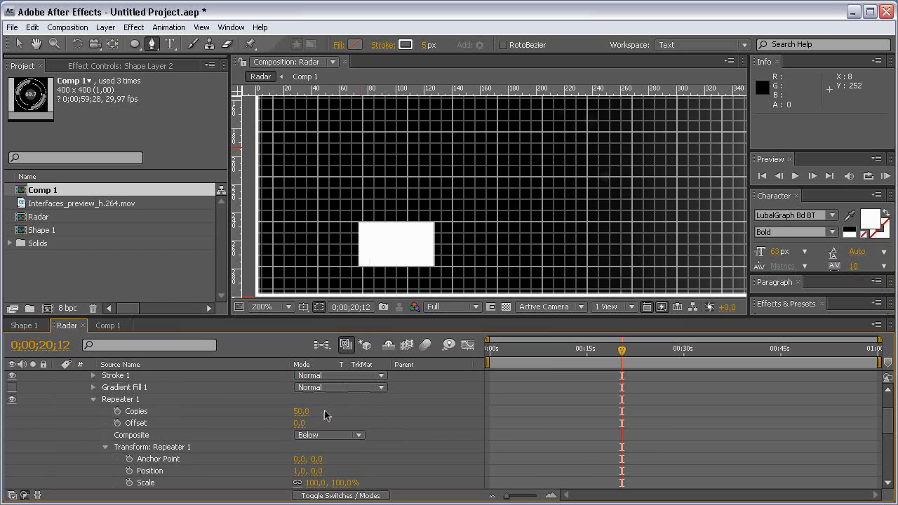
left_click(300, 411)
type("200")
key("Return")
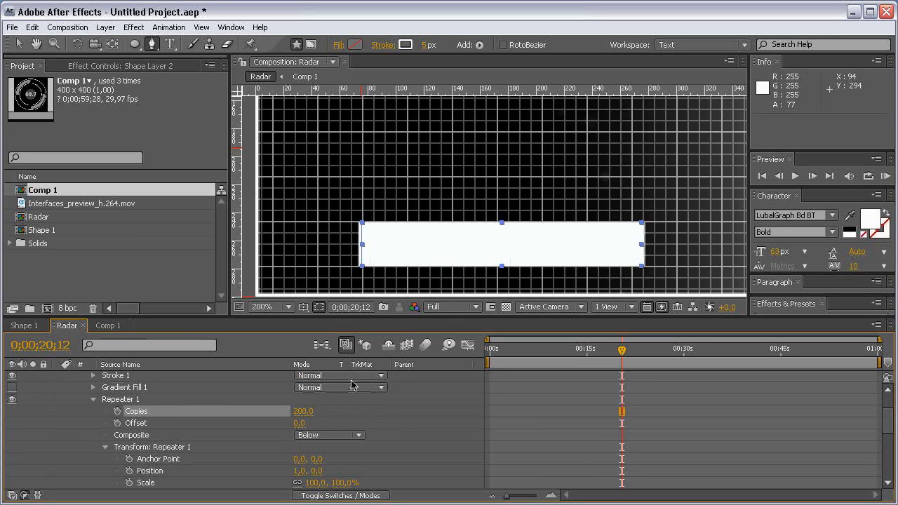
left_click(304, 411)
type("400")
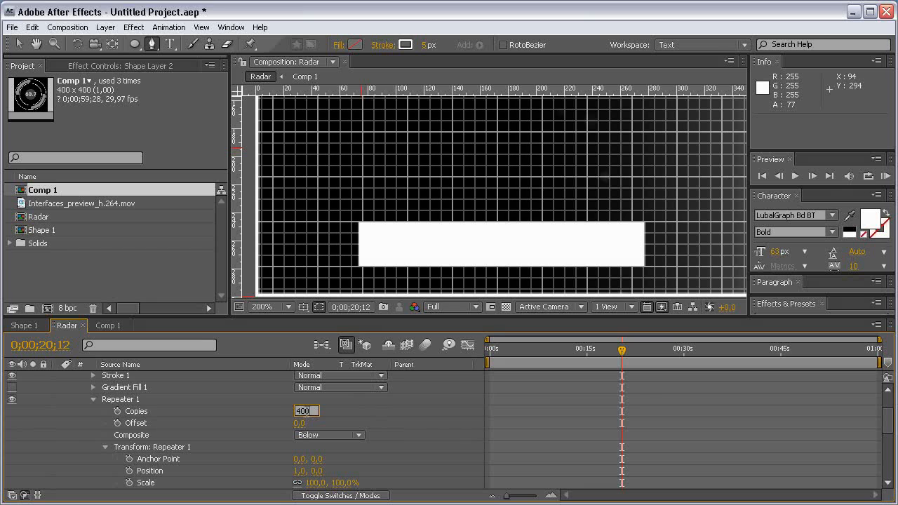
key("Return")
- Set the Repeater's start opacity to 50%
scroll(511, 262, "down", 1)
key("space")
left_click_drag(593, 176, 514, 181)
scroll(348, 453, "down", 2)
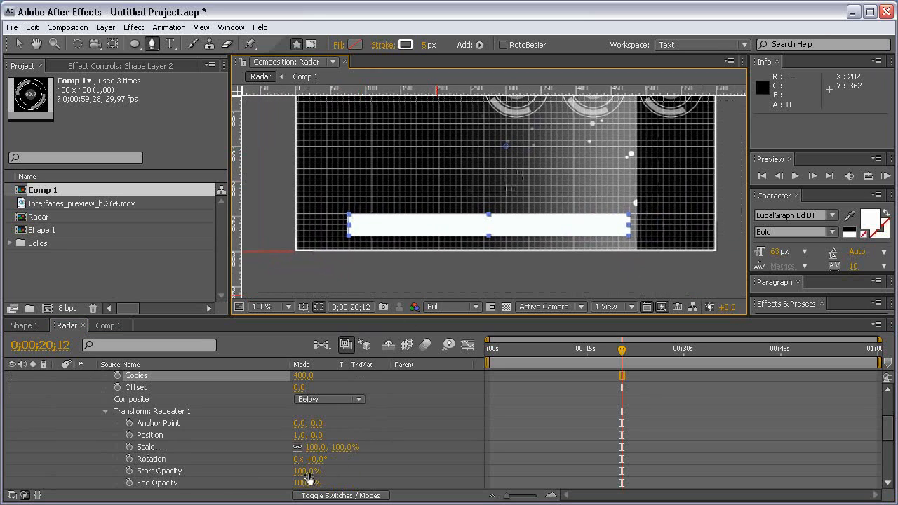
left_click(307, 471)
type("50")
key("Return")
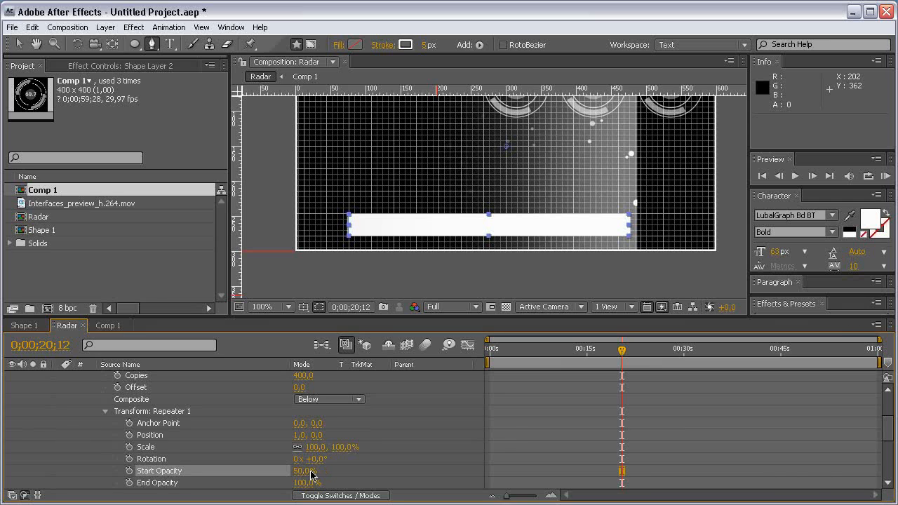
- Set the Repeater's start opacity back to 100% and its end opacity to 50%
key("F2")
left_click(306, 472)
type("100")
key("Tab")
type("50")
key("Return")
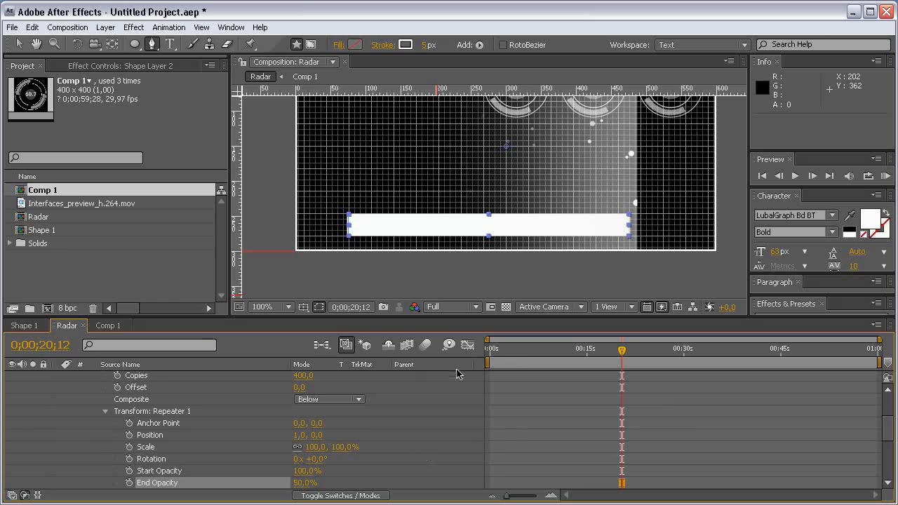
- Shorten the bar to 251 copies and set the Repeater's end opacity to 0%
scroll(343, 418, "up", 1)
left_click_drag(300, 416, 149, 412)
scroll(349, 419, "up", 1)
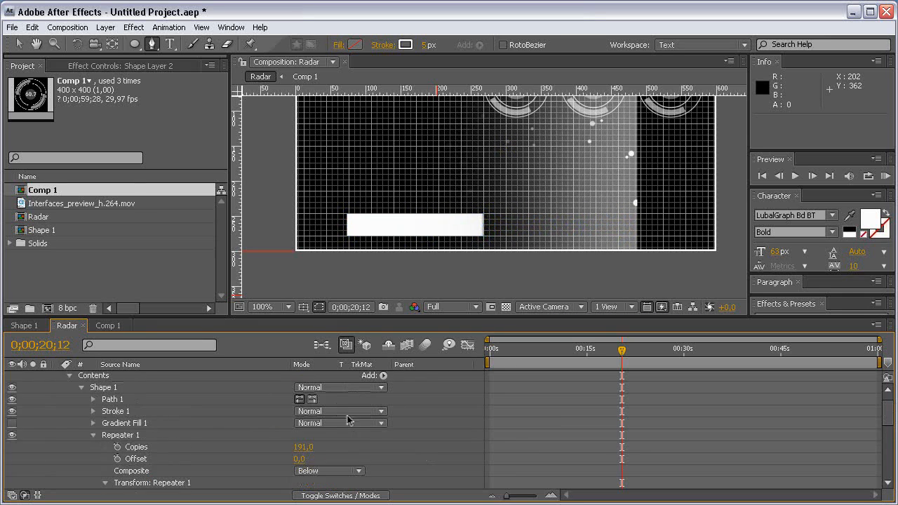
left_click_drag(303, 447, 341, 446)
scroll(578, 152, "up", 1)
key("space")
left_click_drag(581, 213, 570, 190)
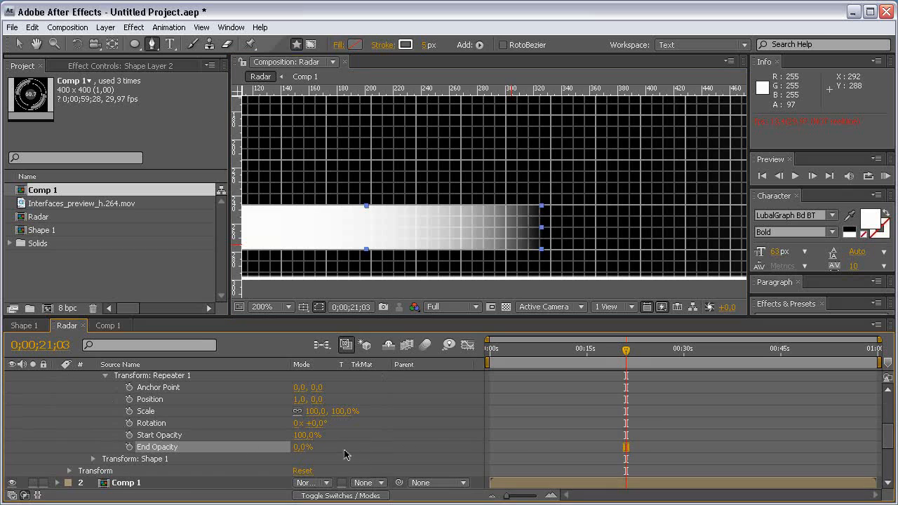
scroll(486, 248, "down", 1)
key("space")
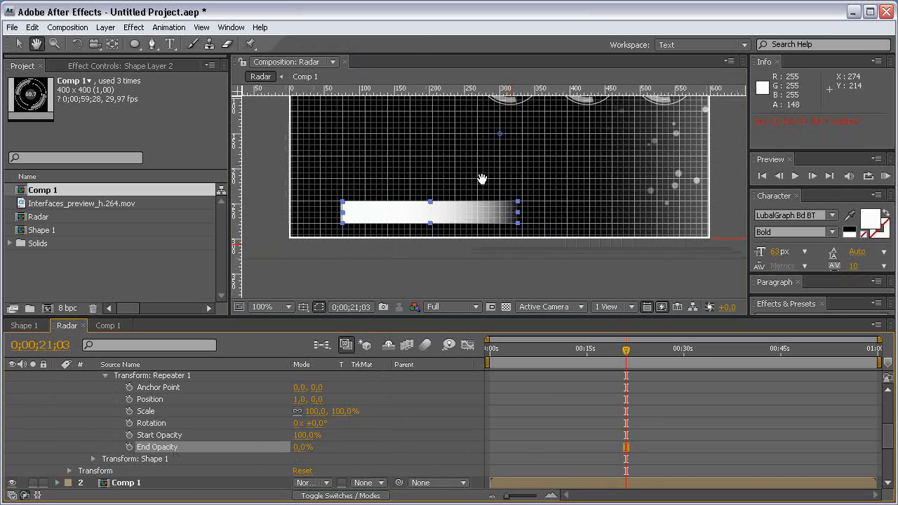
left_click_drag(482, 178, 513, 230)
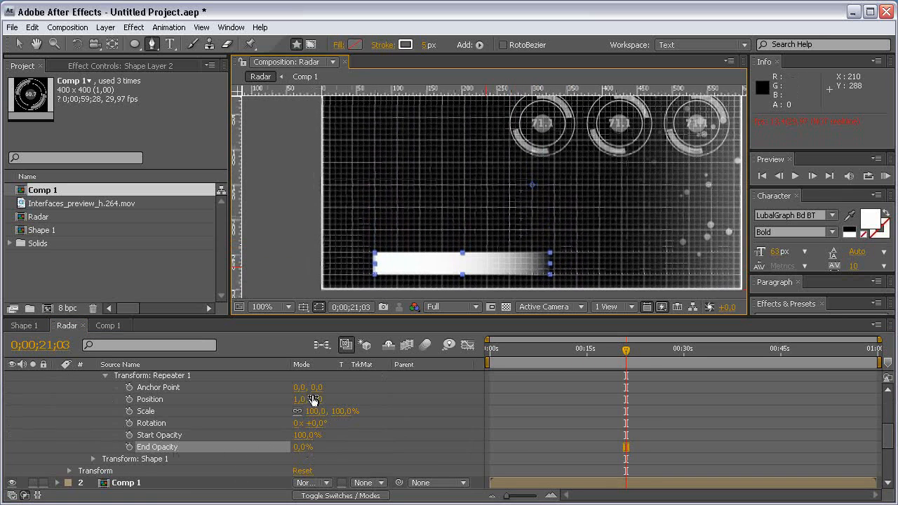
- Start keyframing the Repeater's copies at the beginning of the composition with a value of 0
scroll(312, 396, "up", 3)
key("Home")
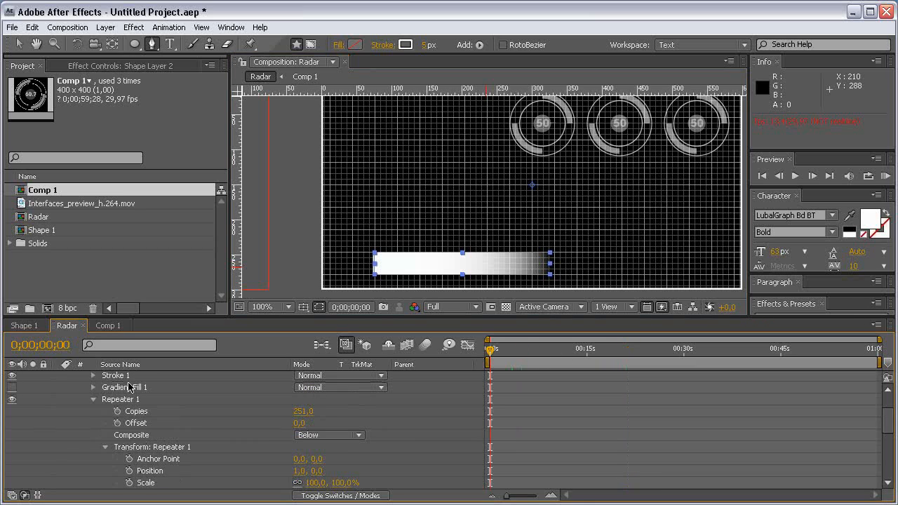
left_click(117, 411)
left_click(296, 411)
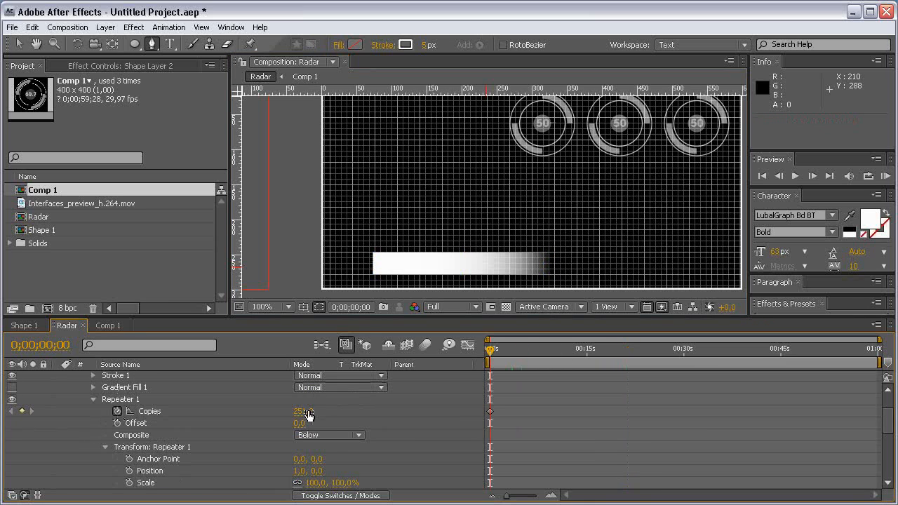
type("0")
key("Return")
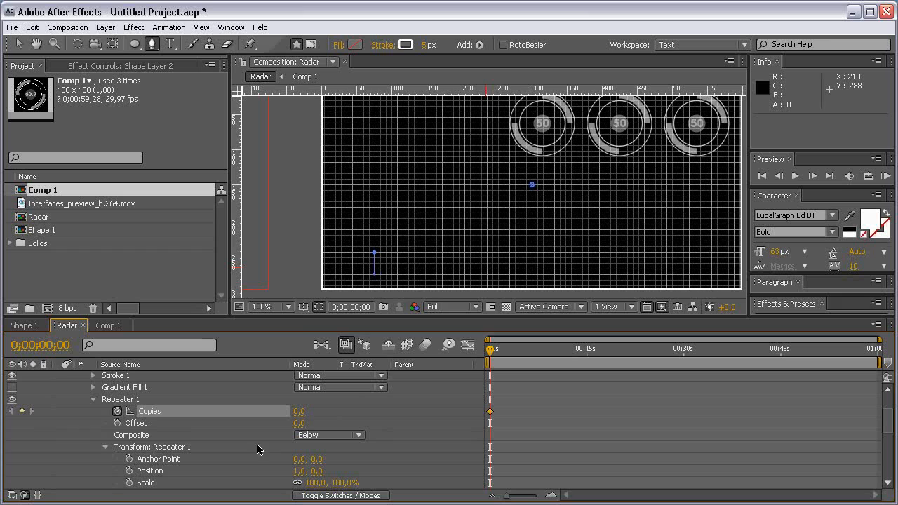
- Keyframe the Repeater's copies at 400 at 0;00;15;06, scrub back to check the bar's growth, and collapse Shape Layer 2
left_click(588, 348)
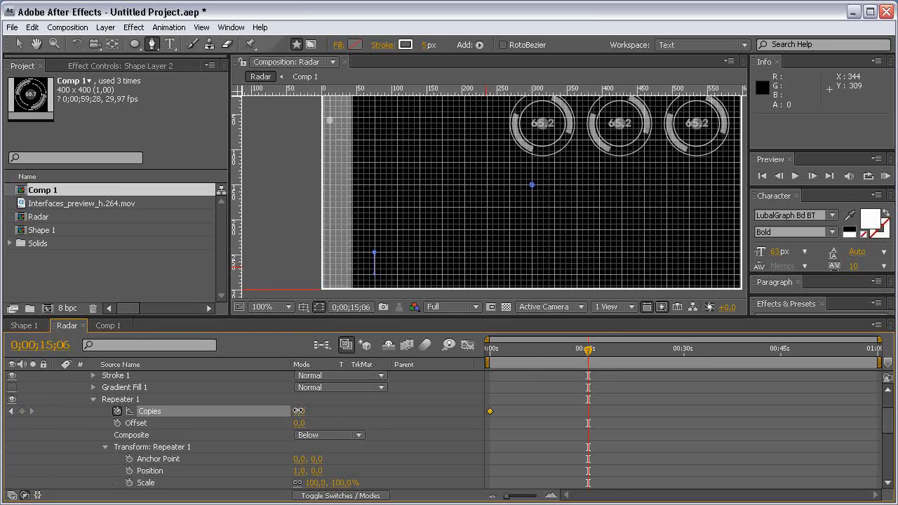
left_click(298, 411)
type("100")
key("Return")
left_click_drag(585, 348, 563, 365)
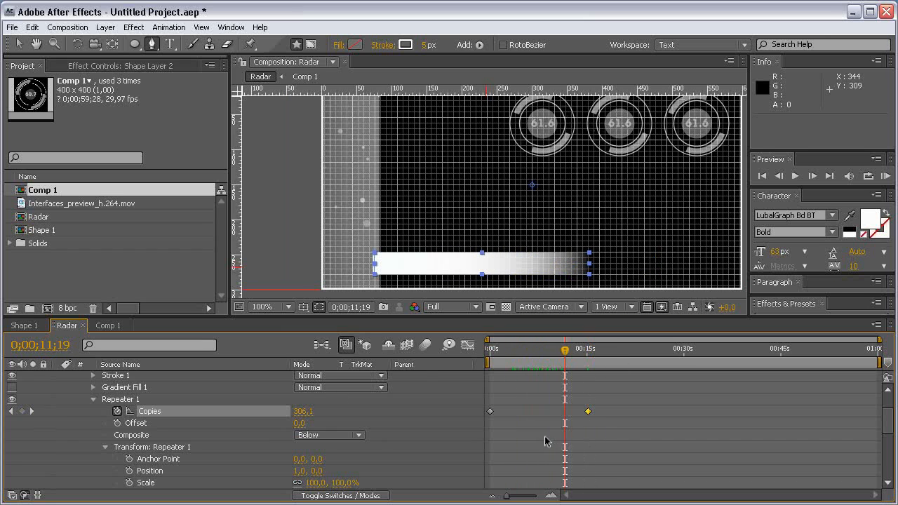
scroll(545, 441, "up", 2)
left_click(58, 377)
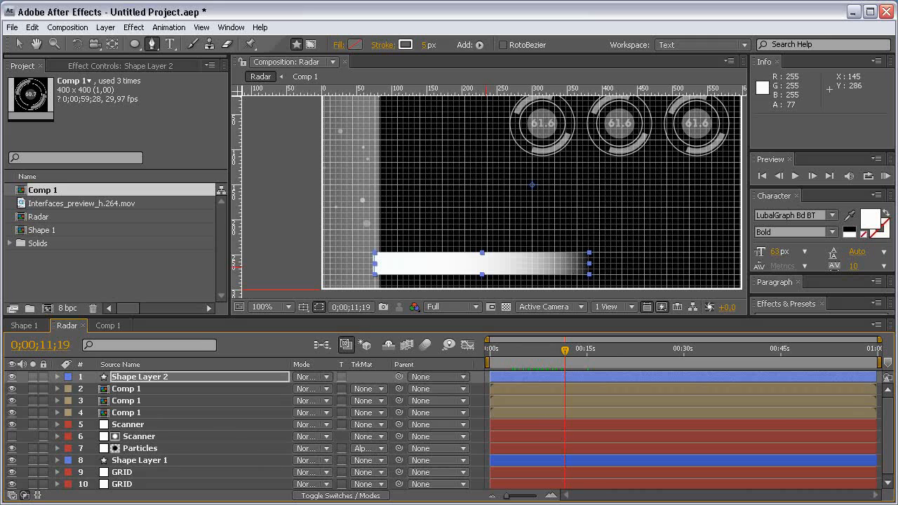
- Check the Interfaces_preview_h.264 reference video and duplicate the Shape Layer 1 border layer
key("alt+Tab")
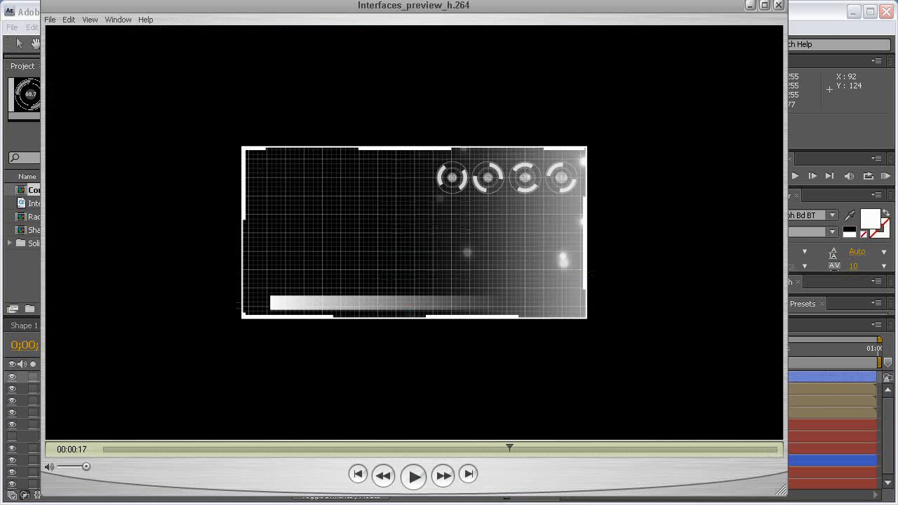
key("alt+Tab")
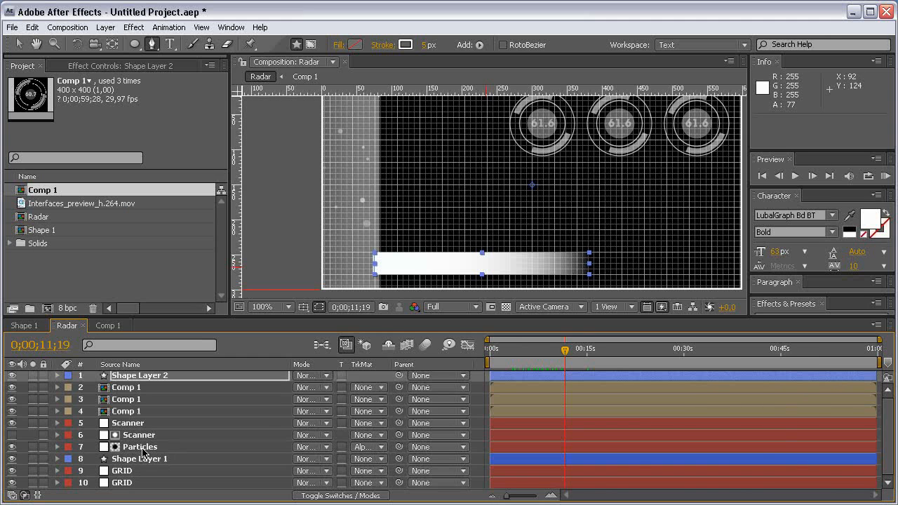
left_click(150, 463)
key("ctrl+d")
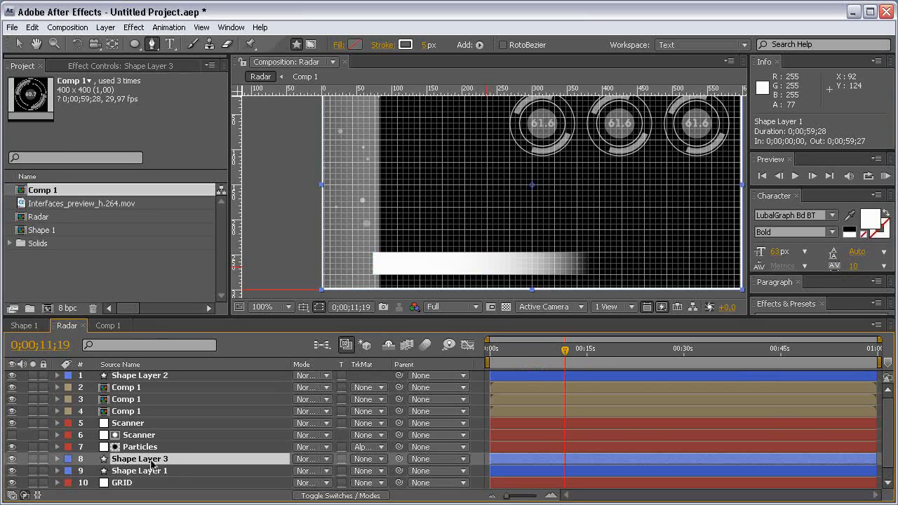
- Thicken the duplicated border's stroke to 10 px and then to 25 px
left_click(426, 47)
type("10")
key("Return")
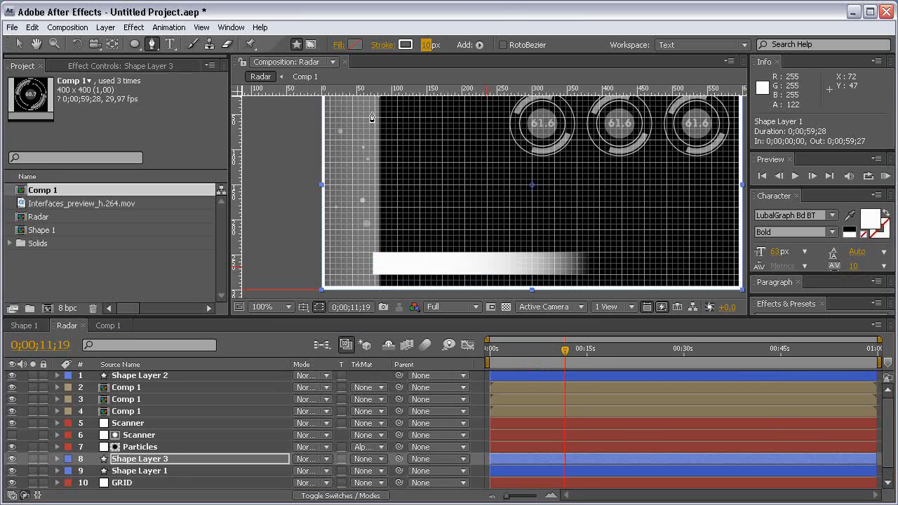
left_click(425, 45)
type("25")
key("Return")
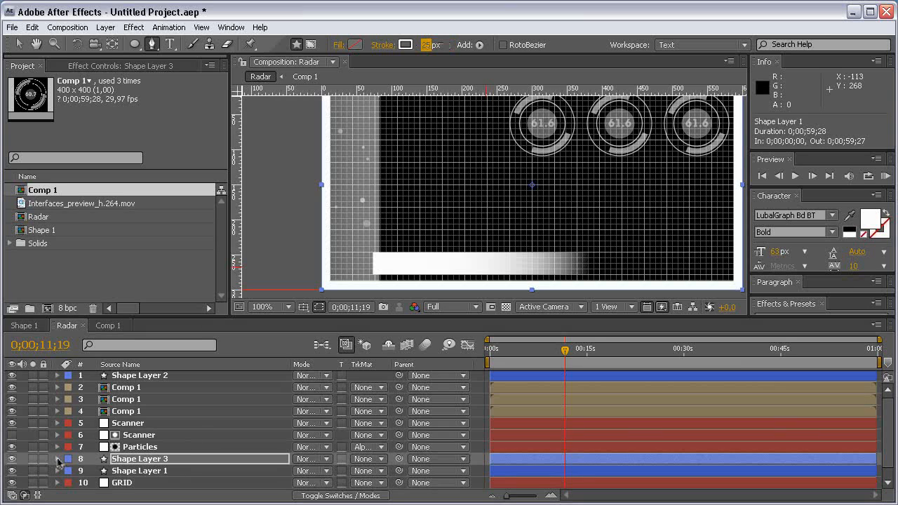
- Add dashes to the stroke of Rectangle 1 in Shape Layer 3 and set the dash length to 196
left_click(58, 459)
scroll(385, 472, "down", 3)
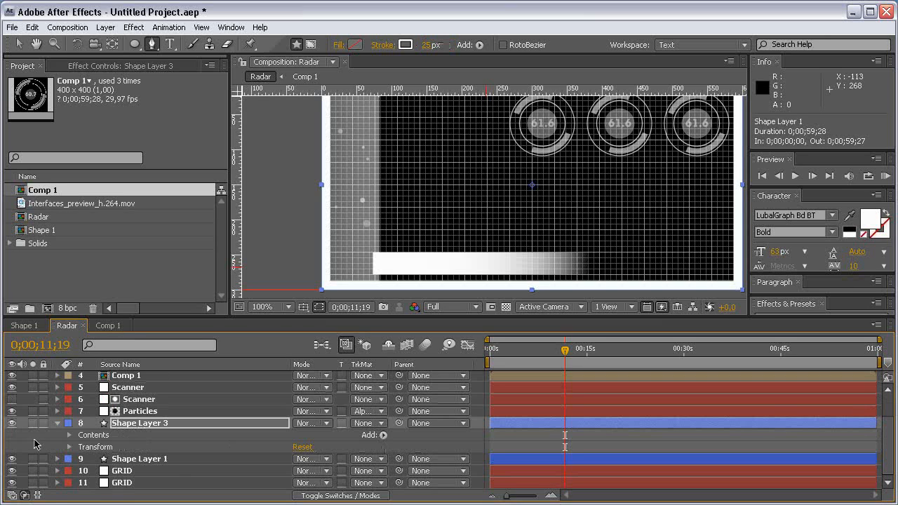
left_click(70, 435)
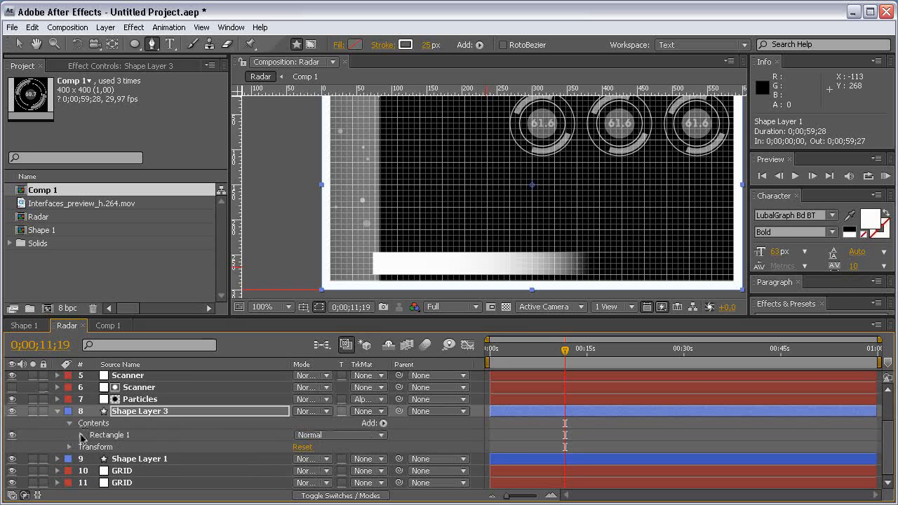
left_click(82, 436)
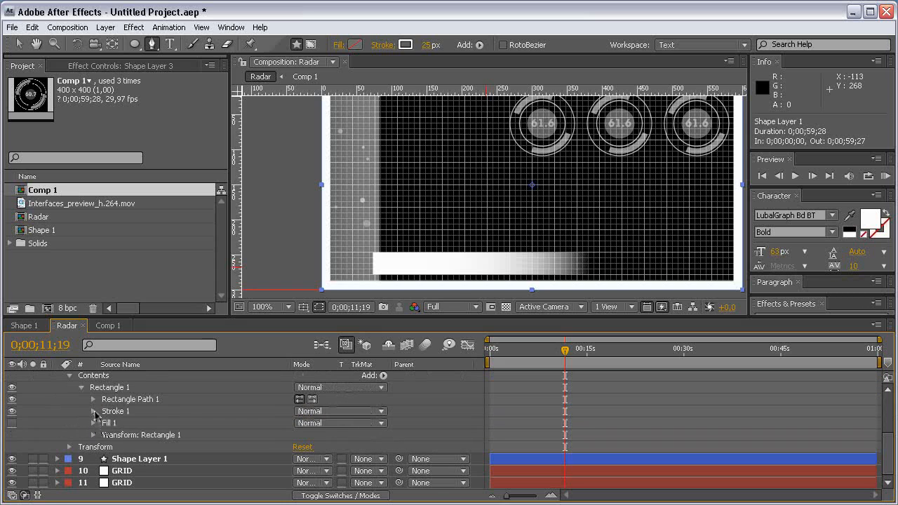
left_click(94, 411)
scroll(238, 432, "down", 1)
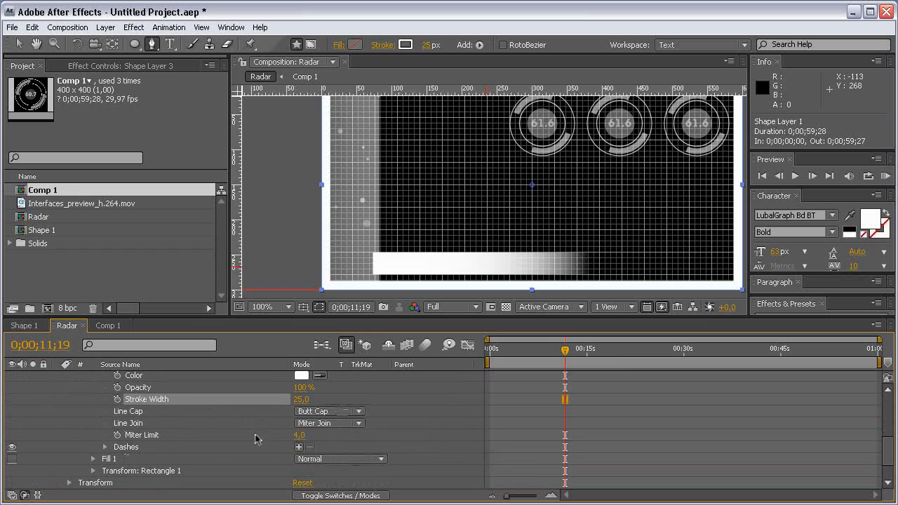
left_click(299, 447)
left_click_drag(301, 459, 432, 459)
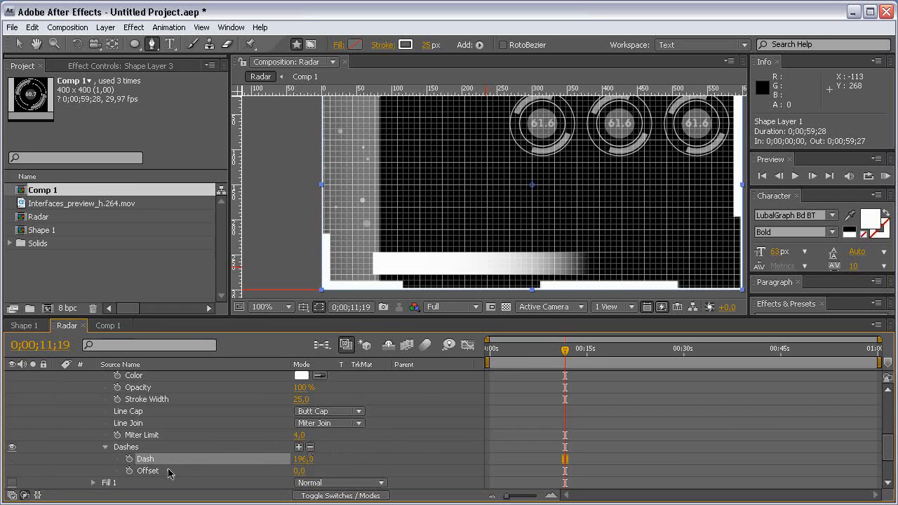
- Animate the dash offset with the expression time*50, scrub back to check the border's motion, and collapse Shape Layer 3
left_click(129, 471, "alt")
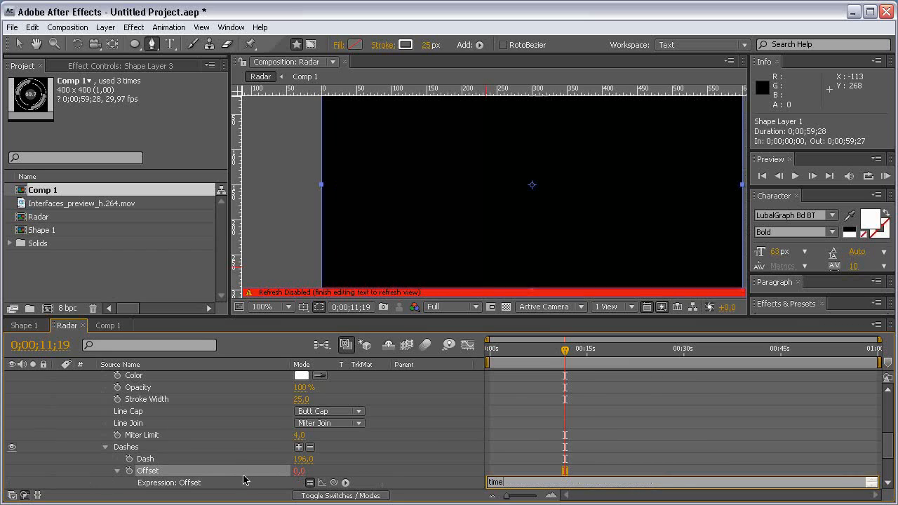
left_click(476, 435)
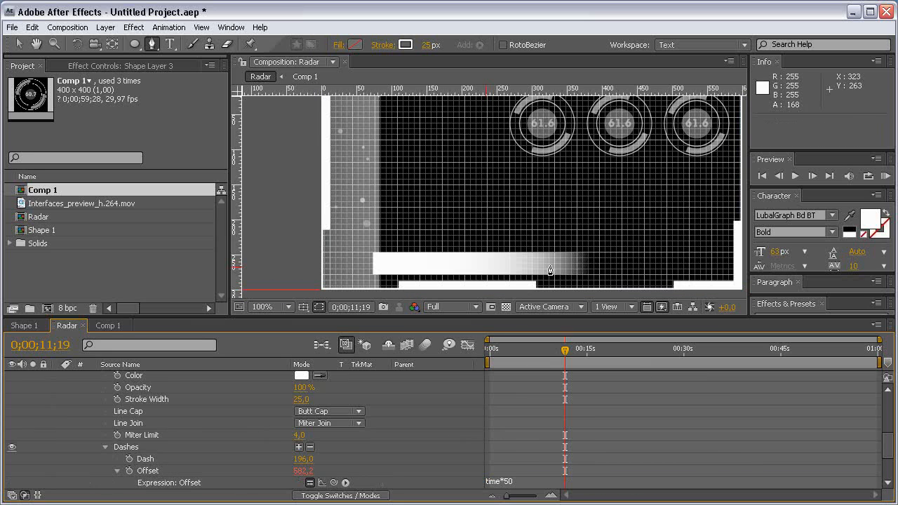
left_click_drag(565, 351, 547, 352)
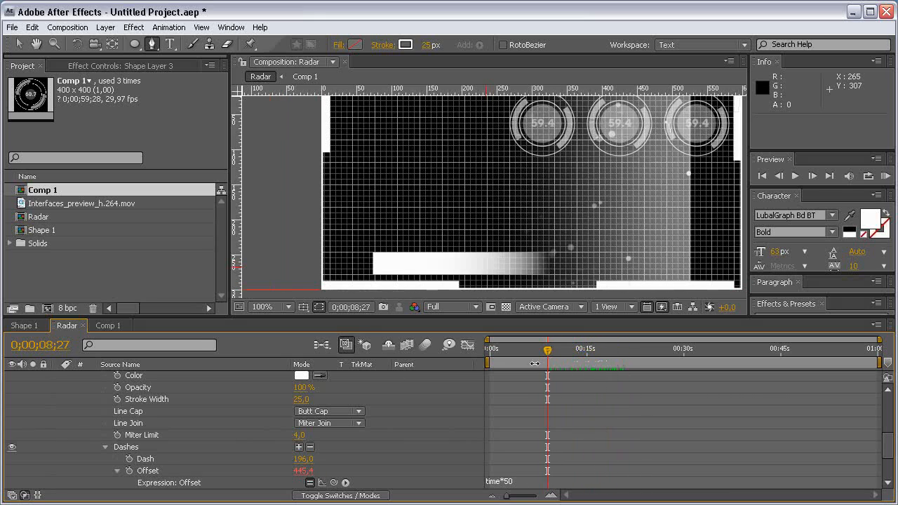
scroll(127, 412, "up", 5)
left_click(58, 460)
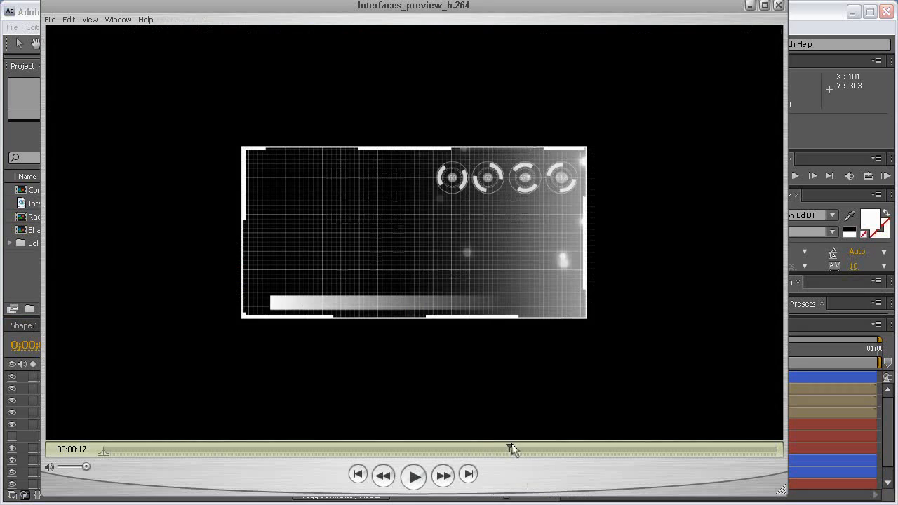
- Examine the globe interface in the Interfaces_preview_h.264 reference video and the Fill effect on the world-map.eps layer
left_click_drag(513, 449, 582, 449)
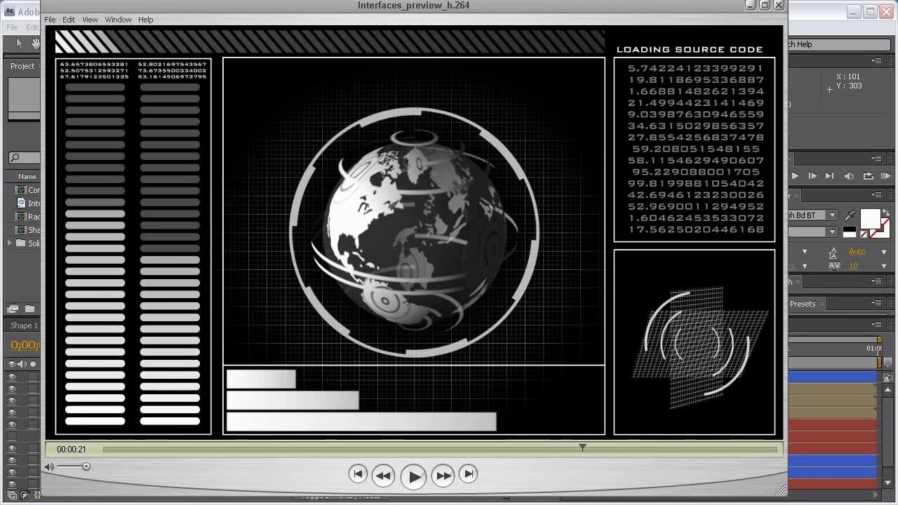
key("alt+Tab")
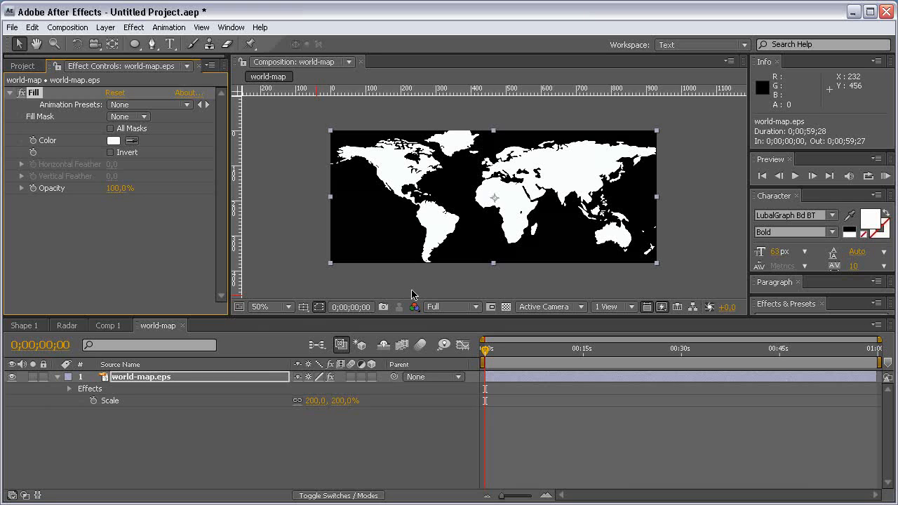
left_click(150, 382)
left_click(57, 378)
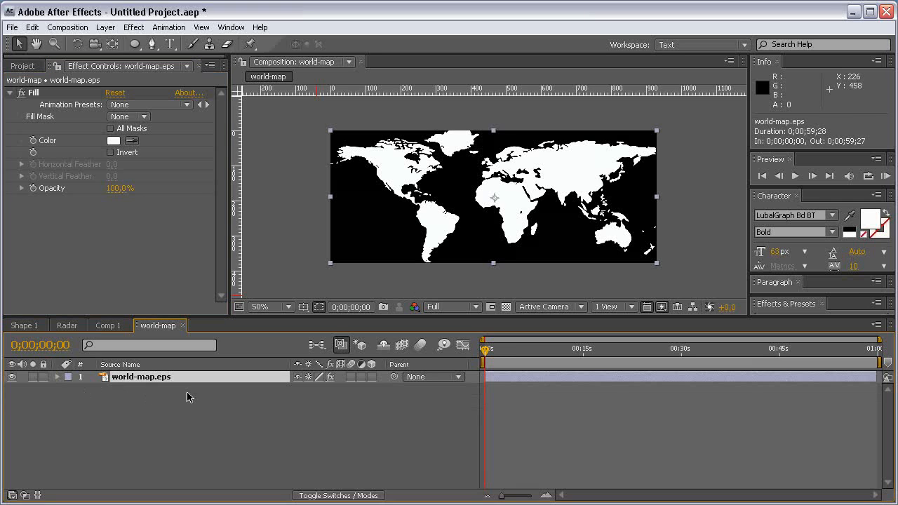
left_click(186, 395)
left_click(176, 380)
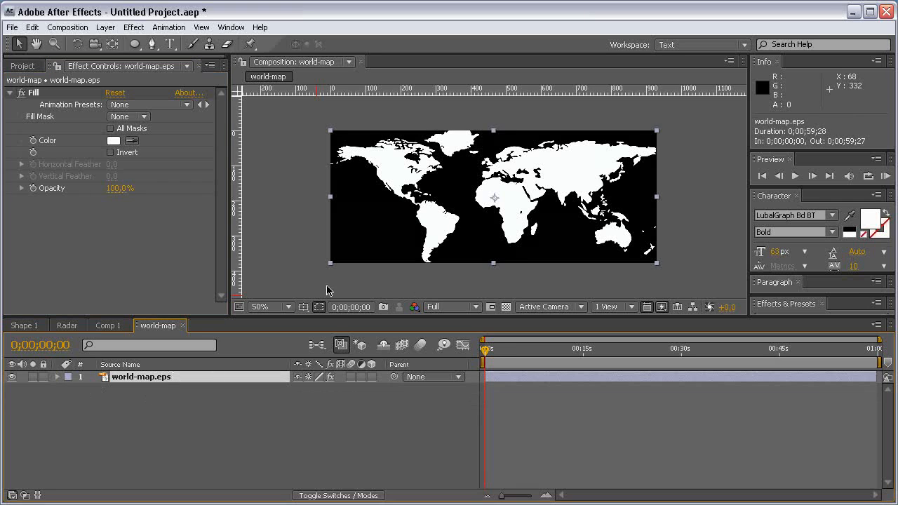
left_click(20, 94)
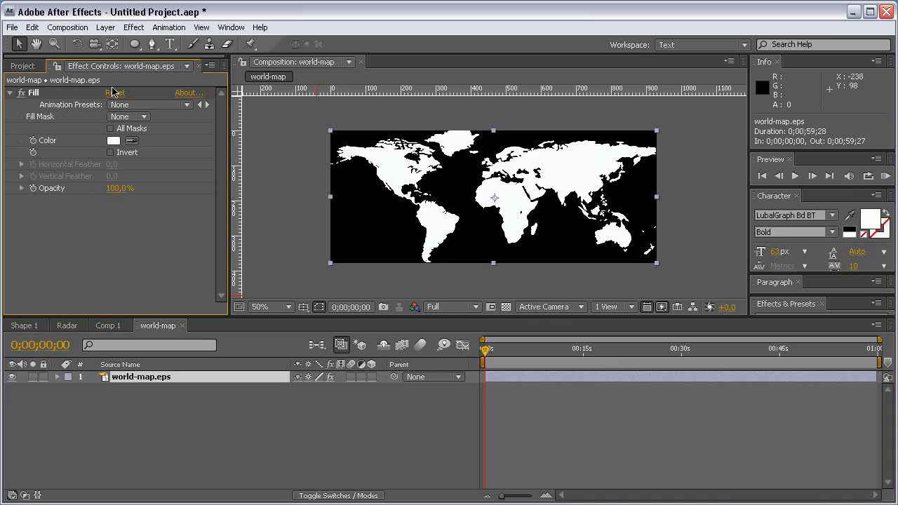
- Create a composition named "third element" with the HDV/HDTV 720 29.97 preset and place the world-map composition in it
key("ctrl+n")
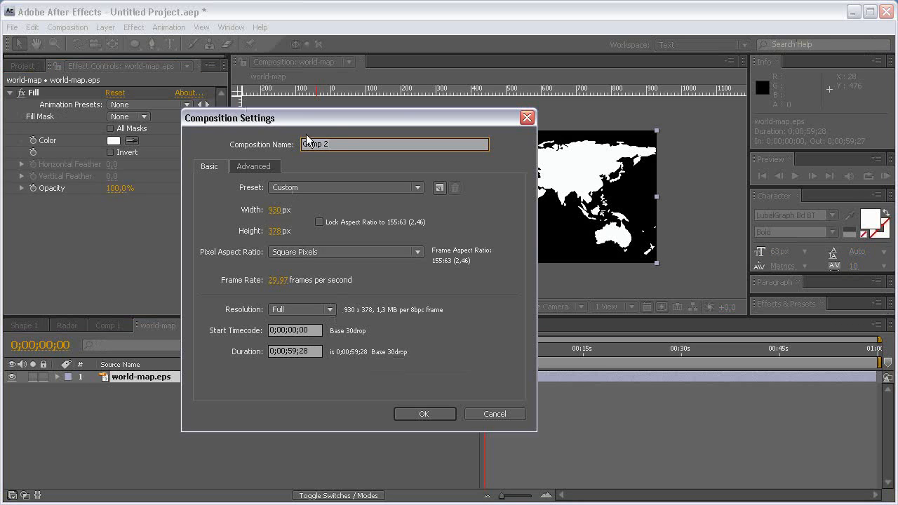
type("third element")
key("Return")
key("ctrl+k")
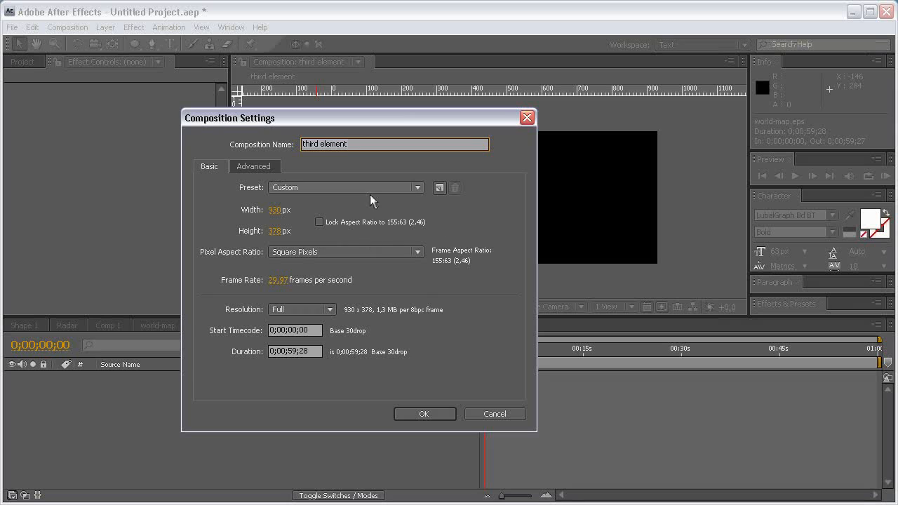
left_click(369, 194)
left_click(361, 391)
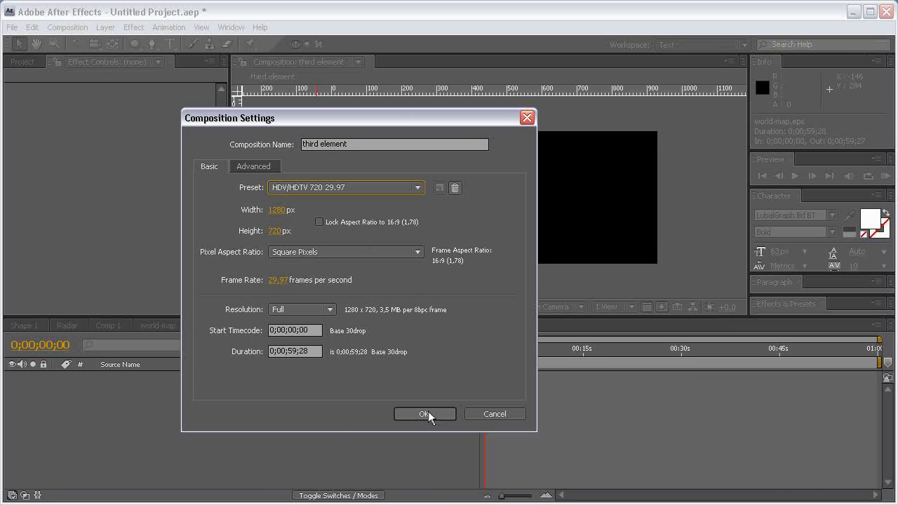
left_click(426, 413)
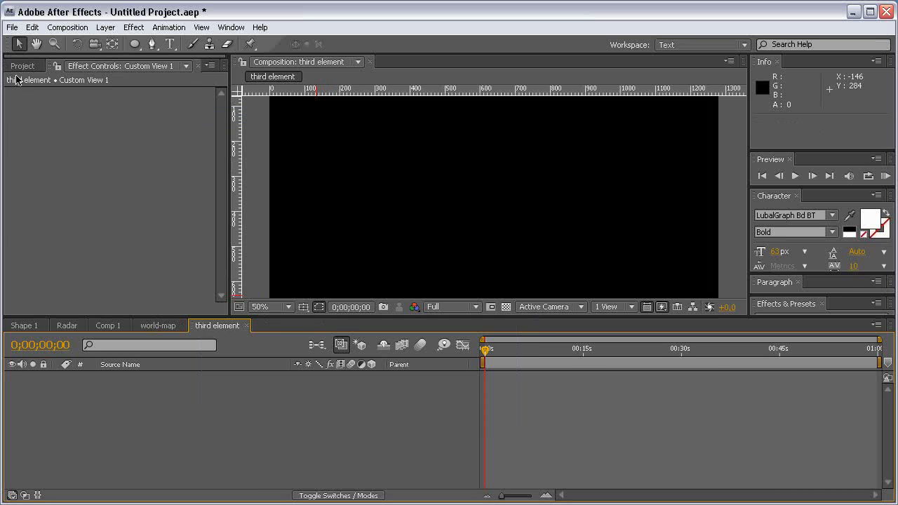
left_click(22, 66)
left_click_drag(54, 272, 261, 394)
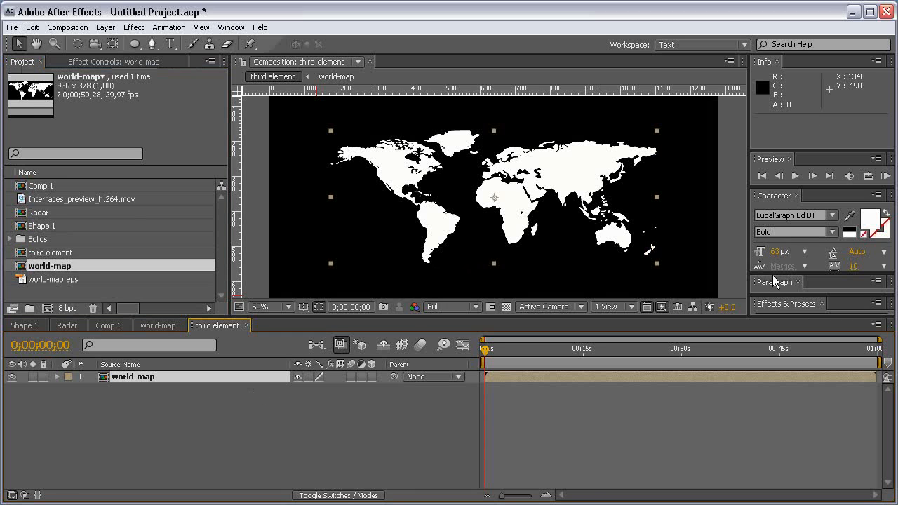
- Apply the CC Sphere effect to the world-map layer and set its Render option to Outside
key("ctrl+5")
type("cc s")
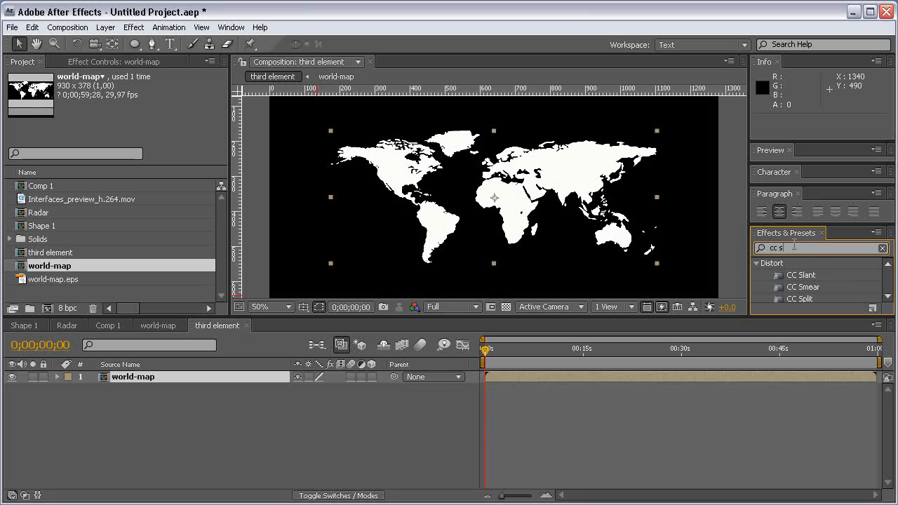
type("phe")
left_click_drag(804, 283, 477, 180)
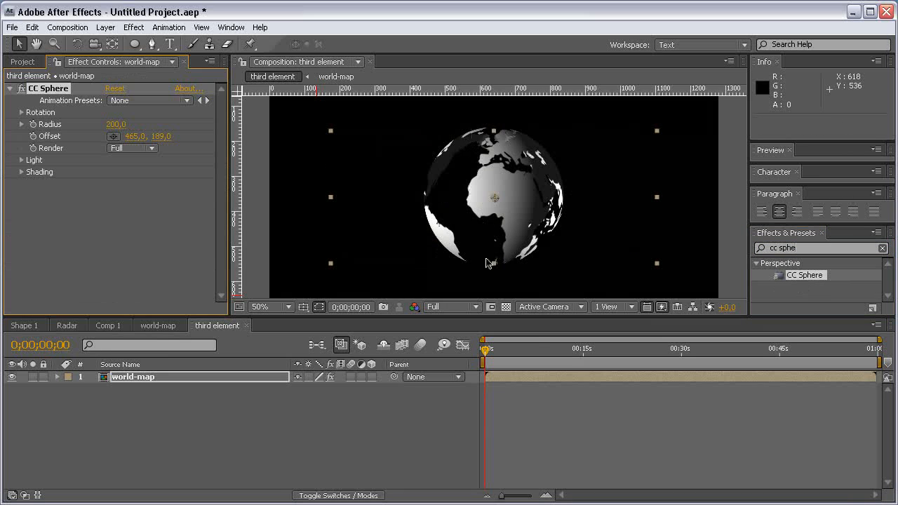
left_click(123, 148)
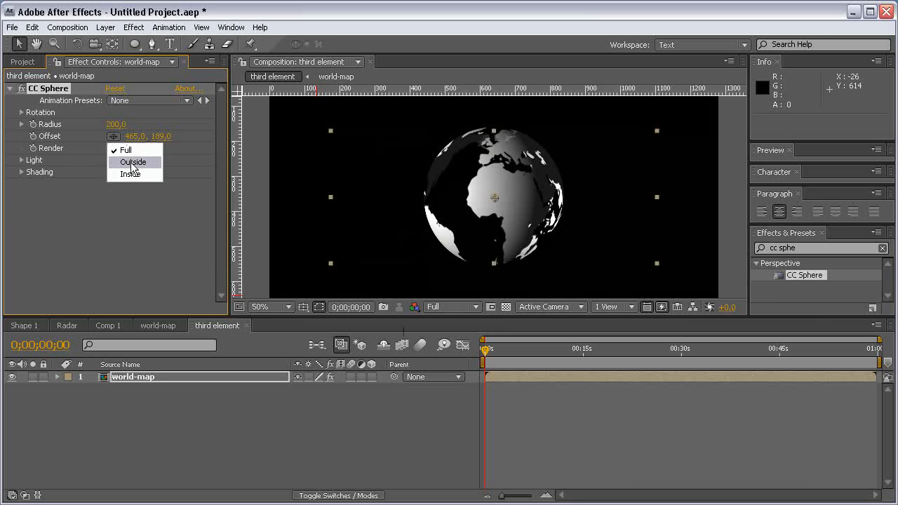
left_click(133, 162)
key("ctrl+d")
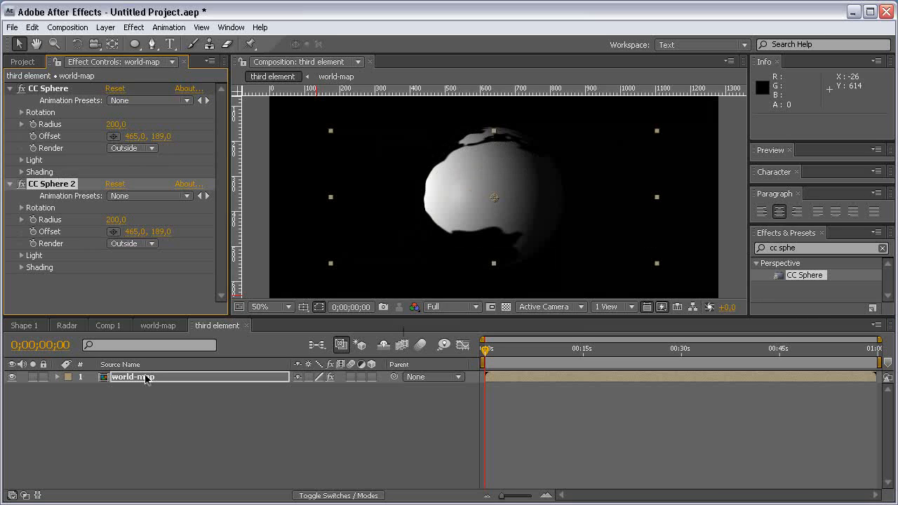
left_click(150, 379)
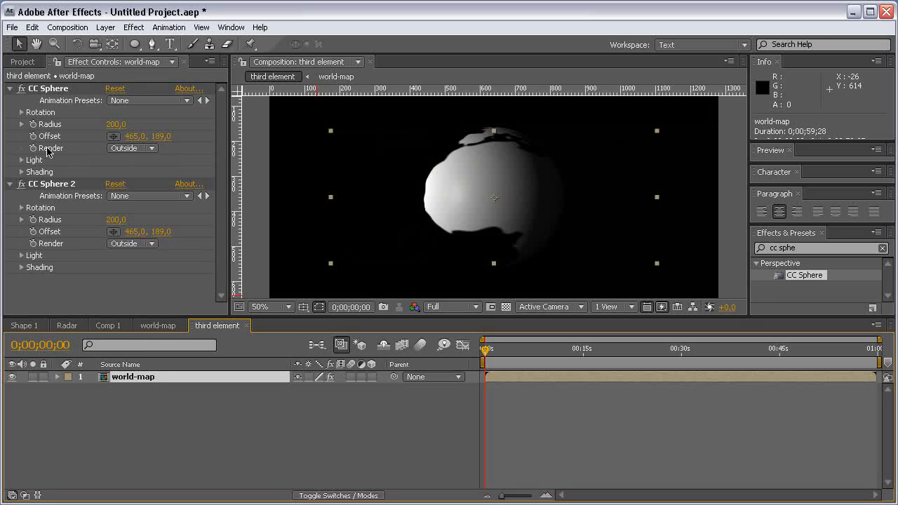
left_click(63, 184)
key("ctrl+x")
- Duplicate the world-map layer and set the lower copy's CC Sphere Render option to Inside
left_click(175, 377)
key("ctrl+d")
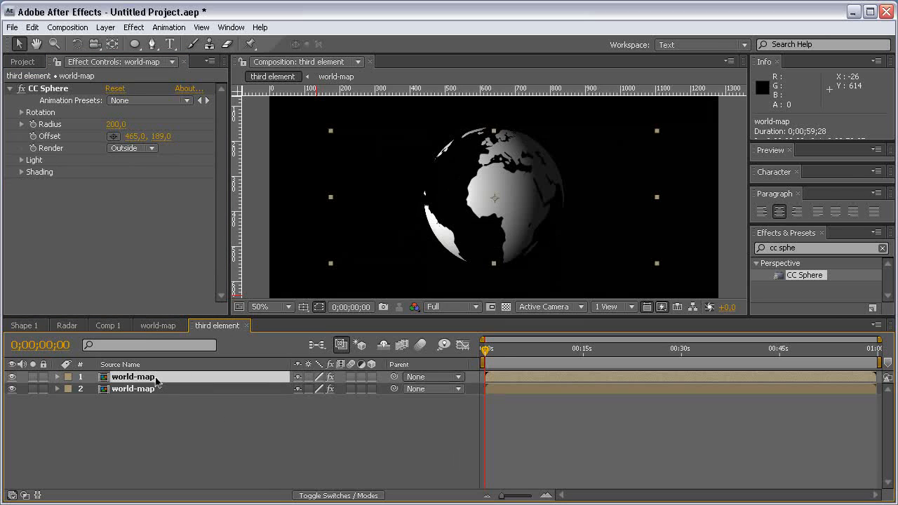
left_click(150, 389)
left_click(141, 150)
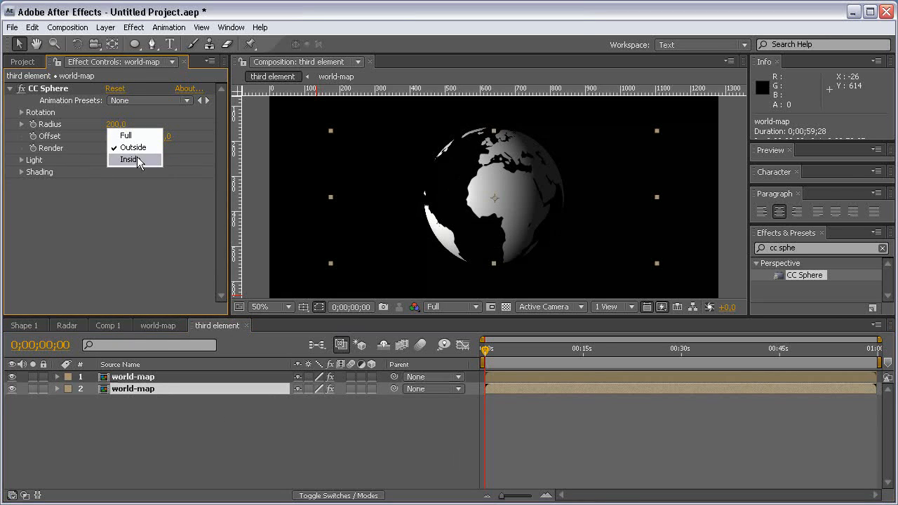
left_click(137, 162)
- Set the opacity of the lower world-map layer to 50%
key("t")
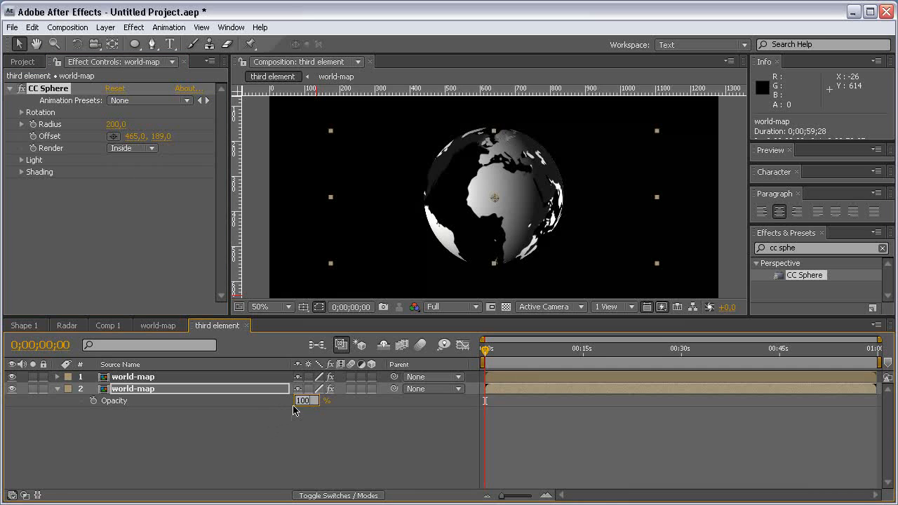
left_click(303, 400)
type("50")
key("Return")
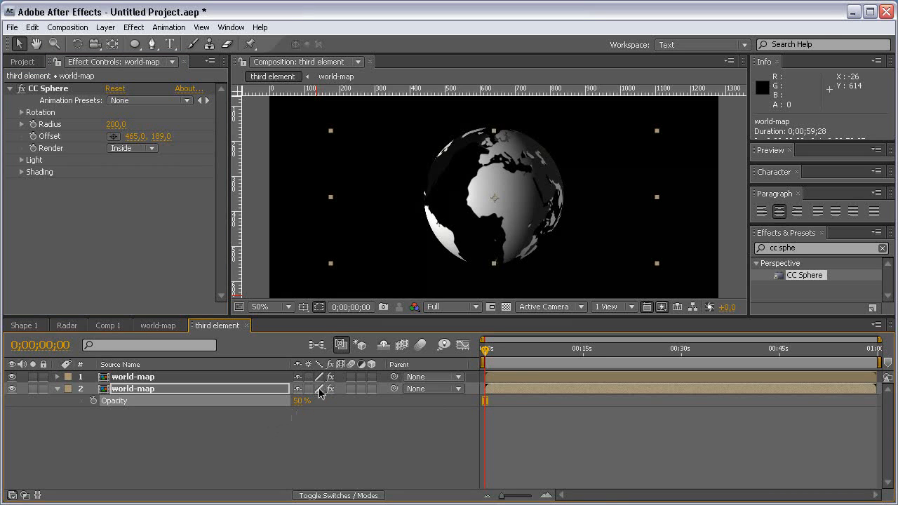
- Copy the Waves layer from the Shape 1 composition into the world-map composition, positioned over North America at 252, 148
left_click(61, 324)
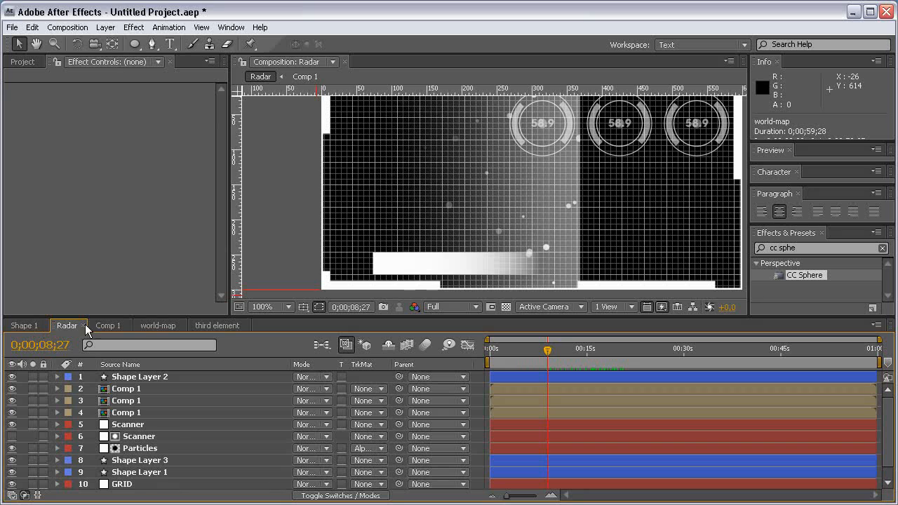
left_click(24, 326)
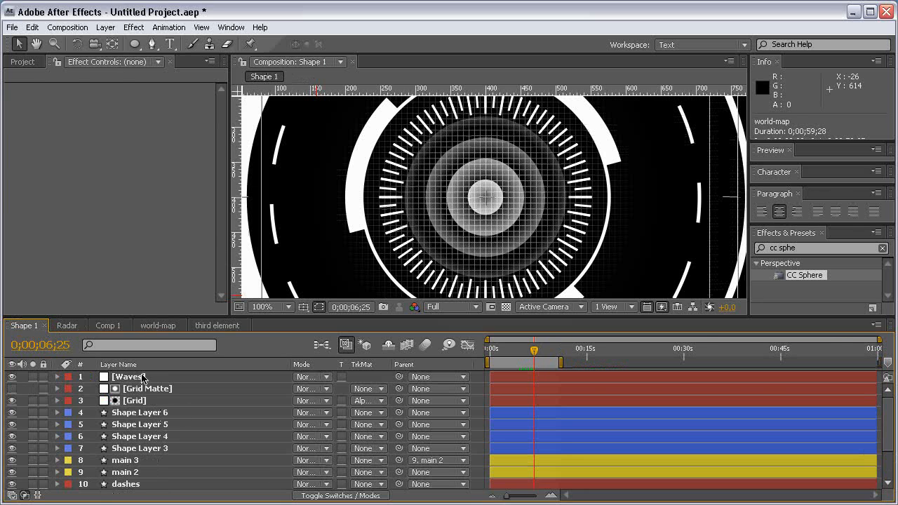
left_click(142, 379)
key("ctrl+c")
left_click(219, 326)
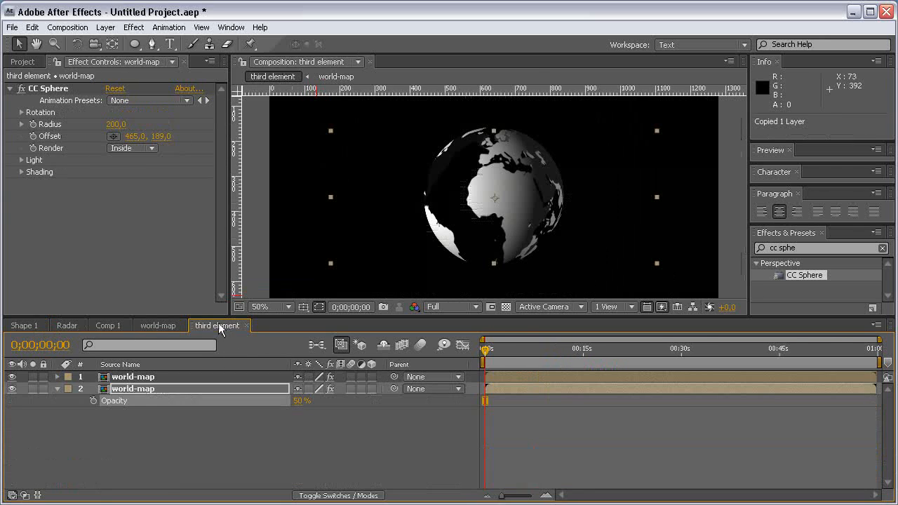
left_click(166, 327)
key("ctrl+v")
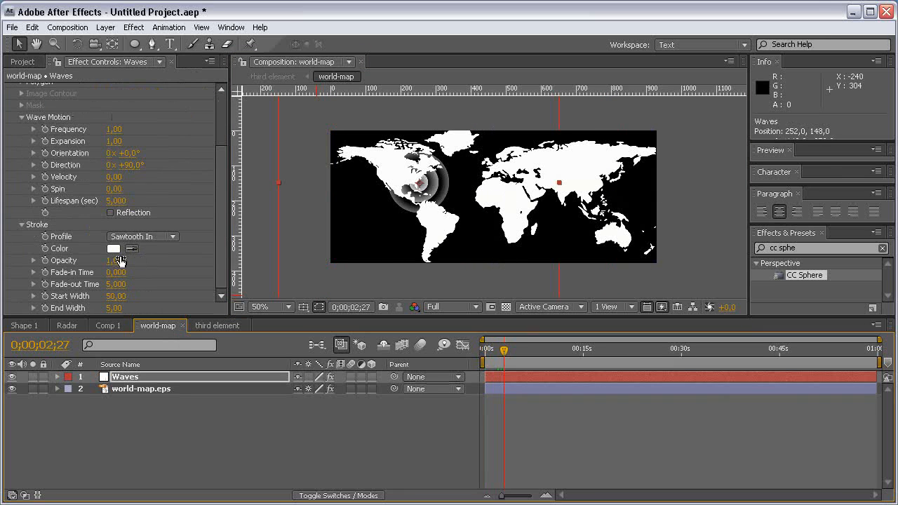
- Set the Waves layer's stroke color to near-black 060606 and its scale to 75%
left_click(113, 249)
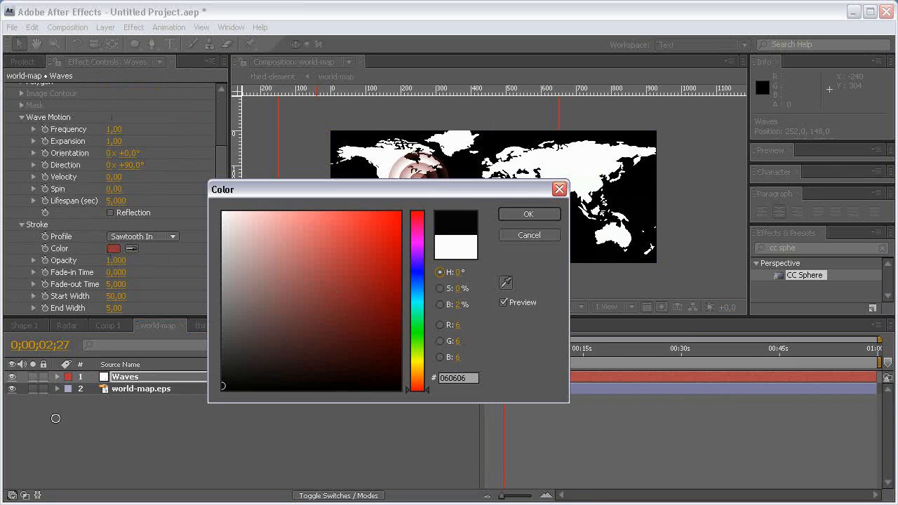
left_click(528, 214)
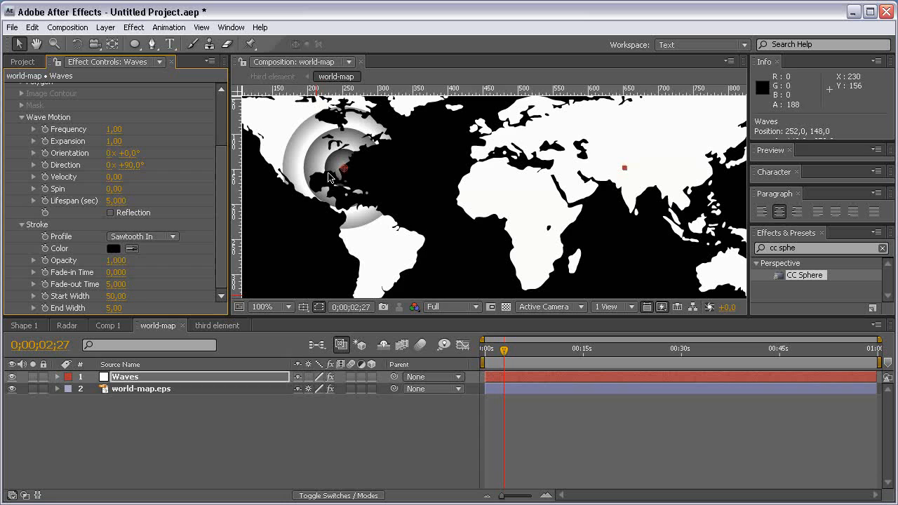
key("s")
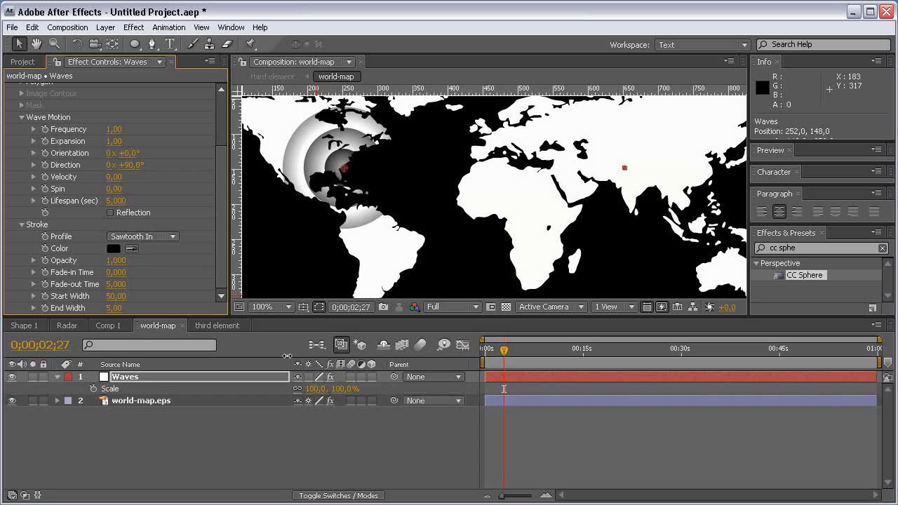
left_click(339, 391)
type("75")
key("Return")
- Duplicate the Waves layer and position the copies so waves cover North America, Europe and South America, the last at 297, 250
key("space")
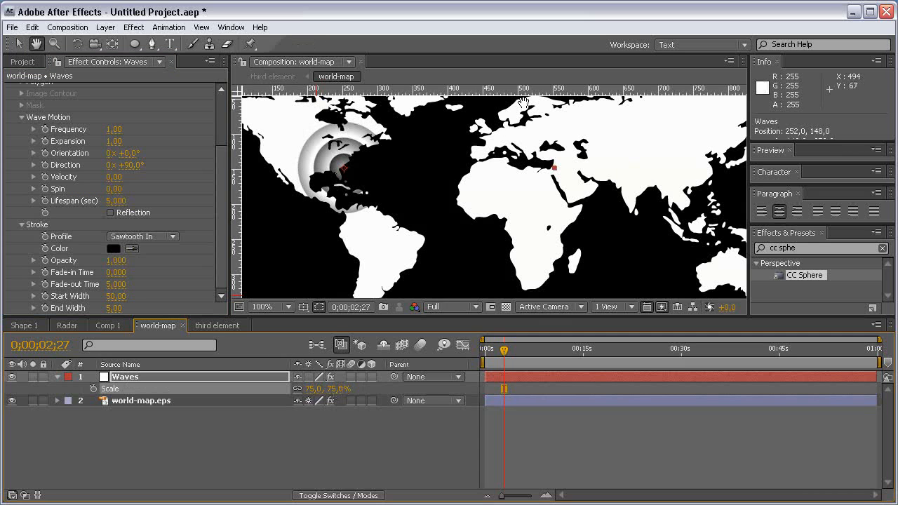
left_click_drag(480, 202, 585, 271)
left_click_drag(470, 247, 439, 301)
key("ctrl+d")
key("ctrl+d")
- Make three more Waves copies and place them over Africa, East Asia at 742, 101 and Australia at 812, 302
key("space")
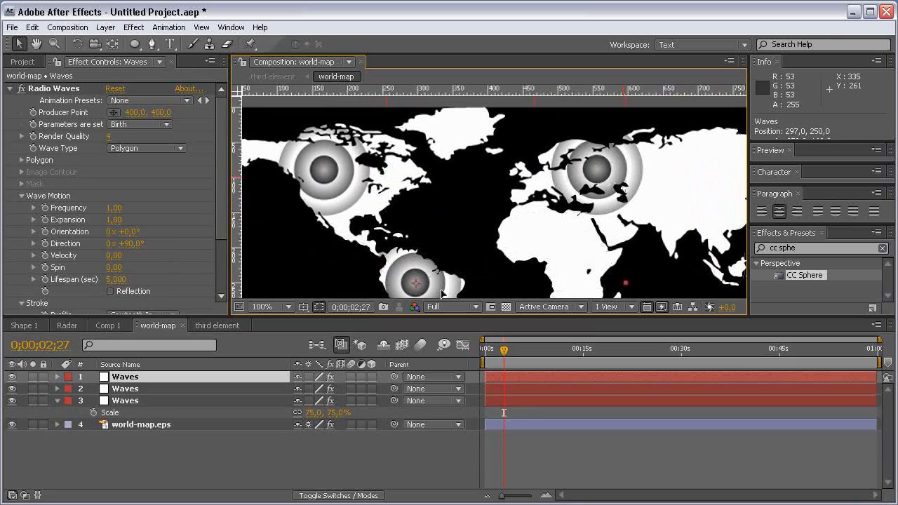
key("space")
left_click_drag(596, 203, 538, 133)
key("ctrl+d")
left_click_drag(381, 175, 534, 164)
left_click_drag(593, 150, 484, 261)
key("ctrl+d")
left_click_drag(407, 274, 565, 179)
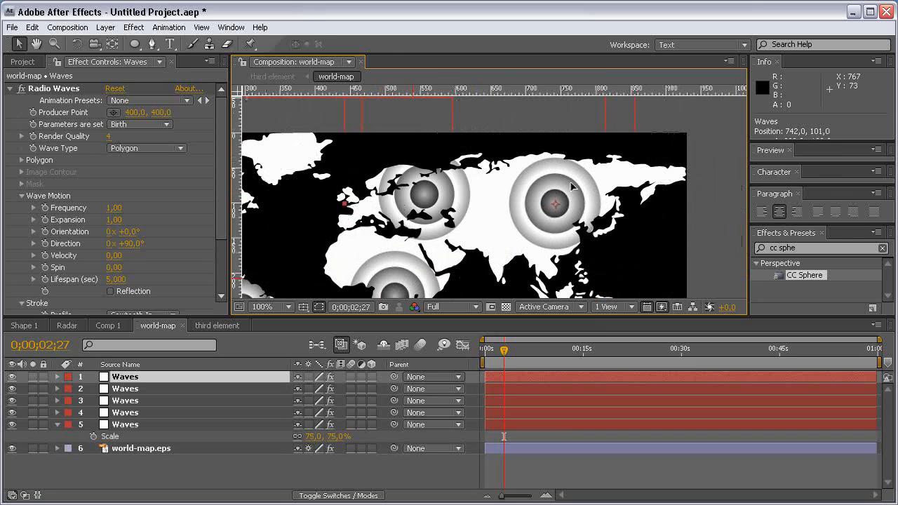
key("space")
left_click_drag(596, 225, 607, 272)
key("ctrl+d")
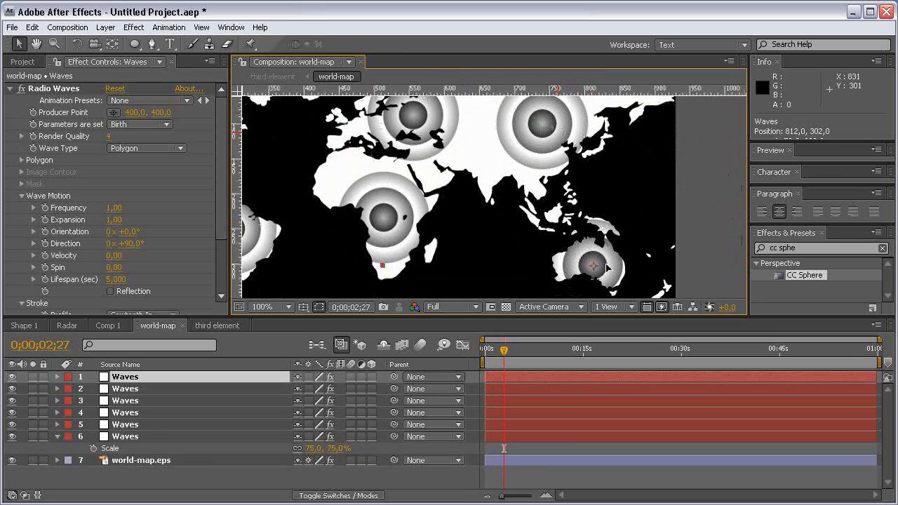
- Add a white 930 x 378 px solid beneath the world map and set its opacity to 25%
left_click(262, 479)
key("ctrl+y")
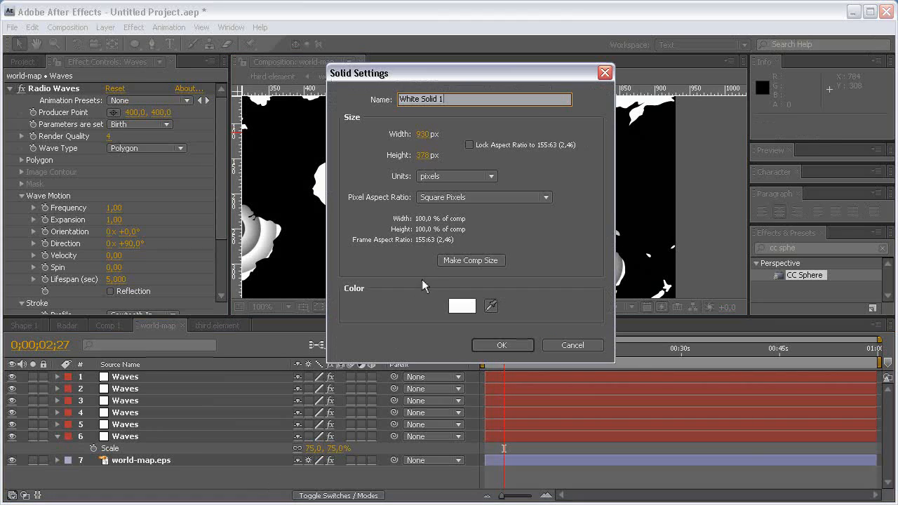
left_click(502, 343)
left_click_drag(186, 377, 201, 469)
key("t")
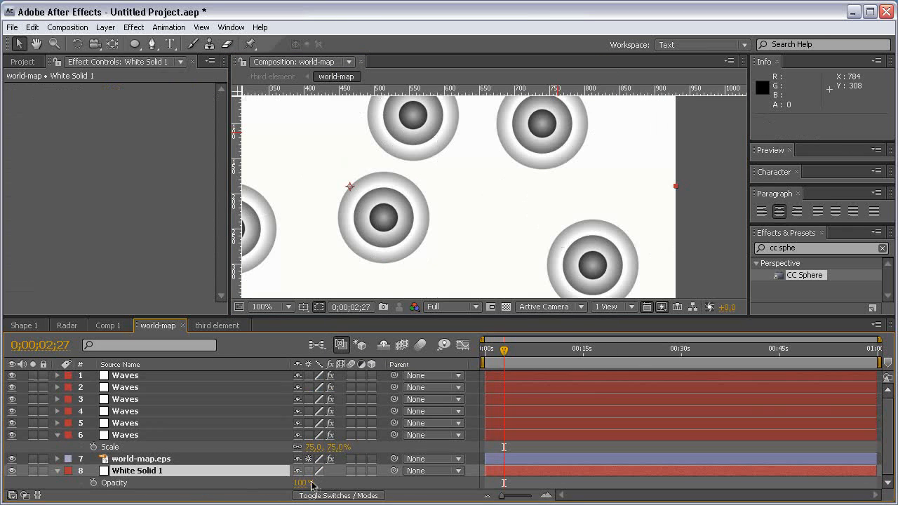
left_click(302, 483)
type("25")
key("Return")
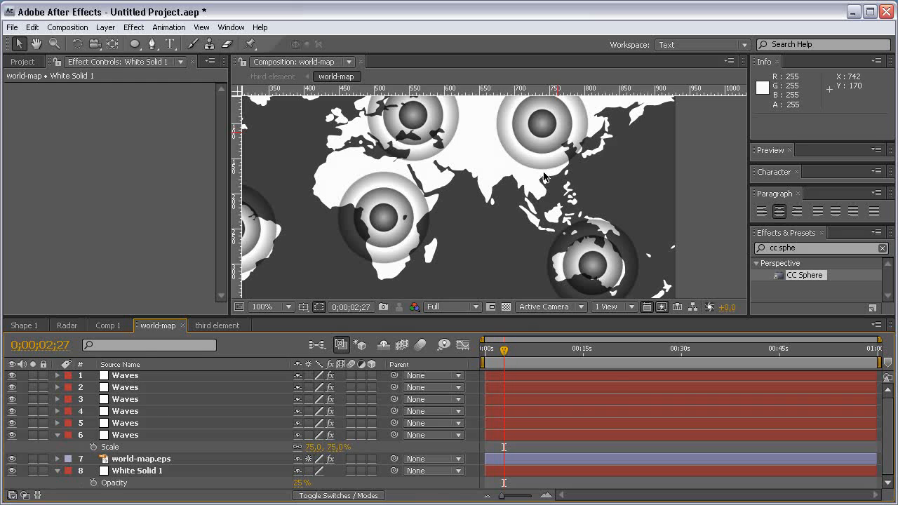
- Shift the six Waves layers earlier in time by progressively larger amounts so their waves are staggered
key("grave")
key("space")
left_click_drag(294, 216, 381, 222)
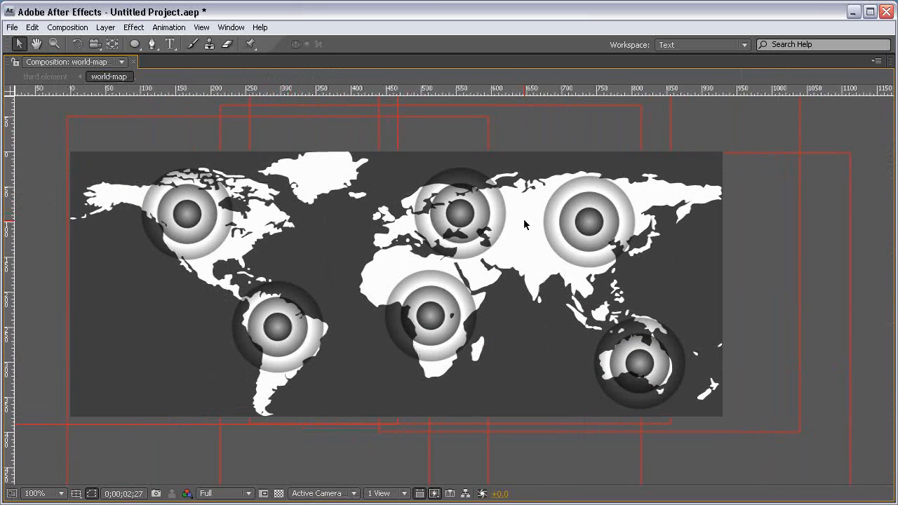
key("grave")
mouse_move(559, 437)
left_mouse_down()
mouse_move(495, 436)
mouse_move(551, 437)
mouse_move(544, 440)
left_mouse_up()
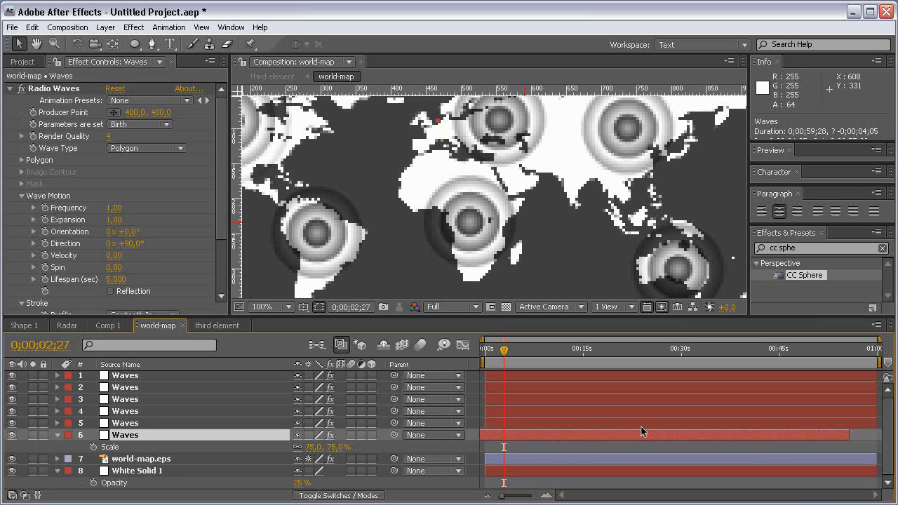
left_click_drag(641, 427, 621, 427)
left_click_drag(860, 410, 632, 405)
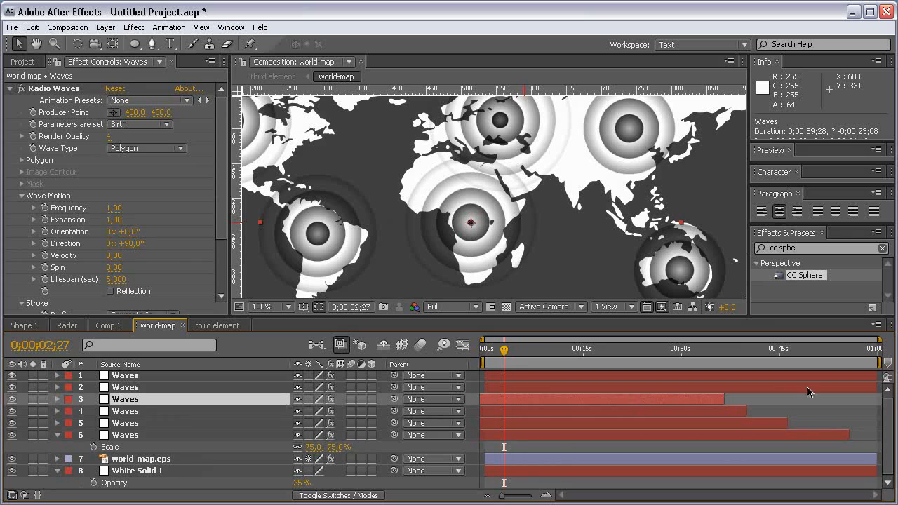
left_click_drag(809, 390, 617, 395)
left_click_drag(844, 379, 635, 380)
left_click(764, 391)
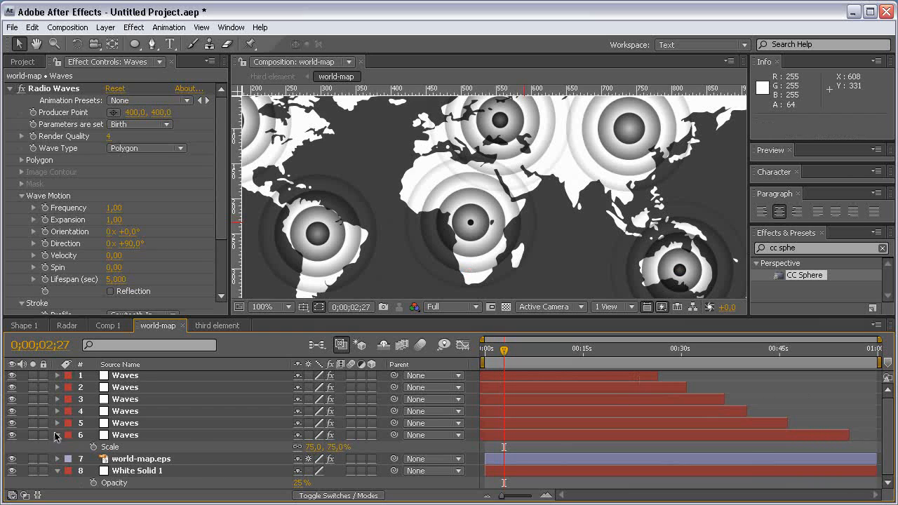
- Check the staggered waves at several times on the fitted map and on the globe in the third element composition
left_click(58, 435)
left_click(555, 349)
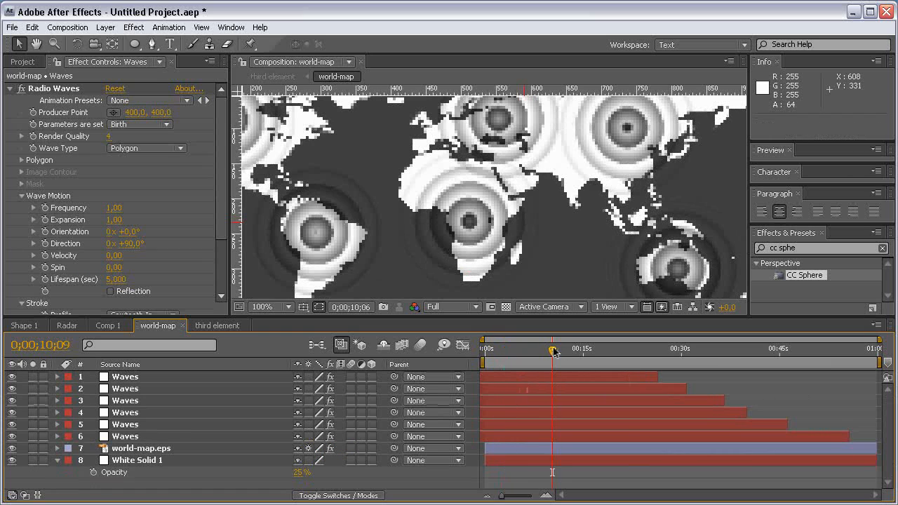
left_click_drag(555, 351, 548, 351)
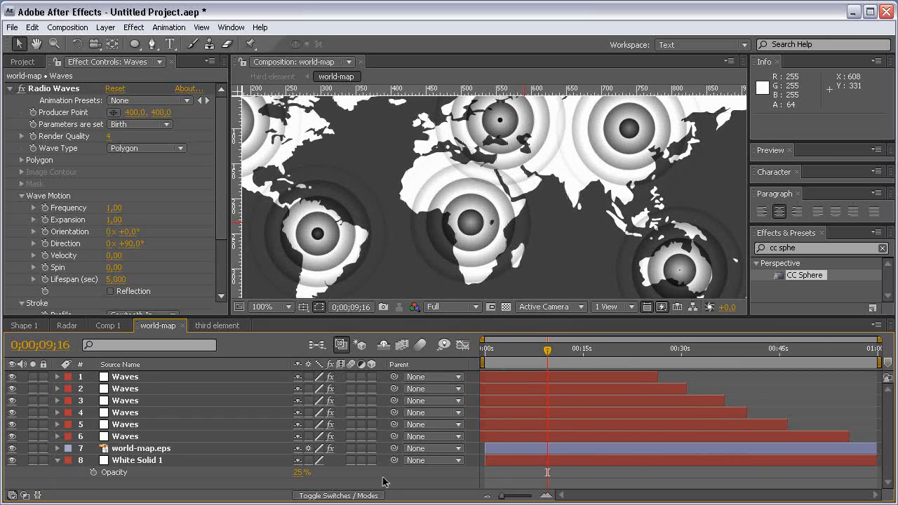
left_click(58, 460)
left_click(287, 306)
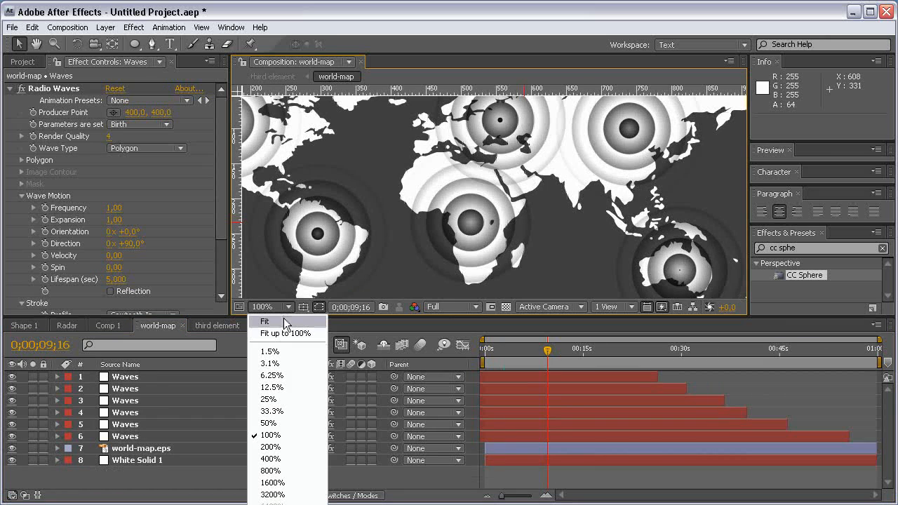
left_click(286, 319)
left_click(561, 350)
left_click_drag(570, 354, 600, 354)
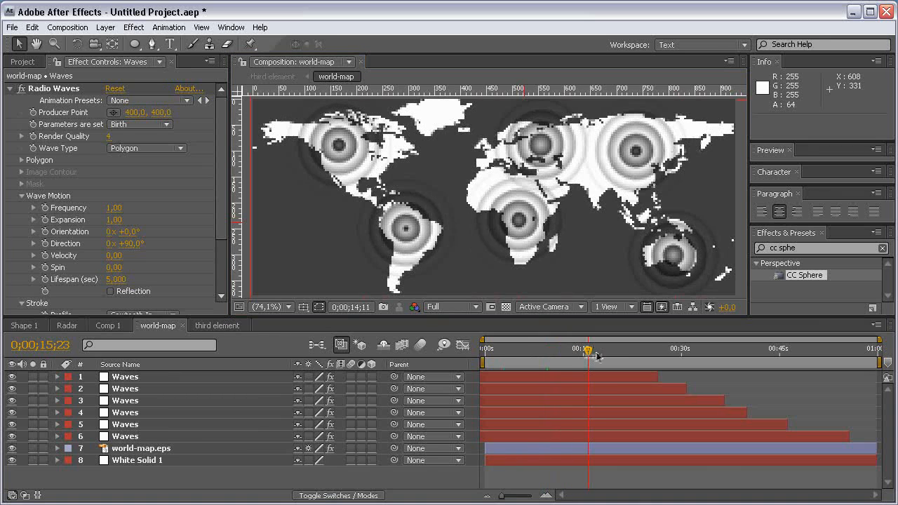
left_click(217, 325)
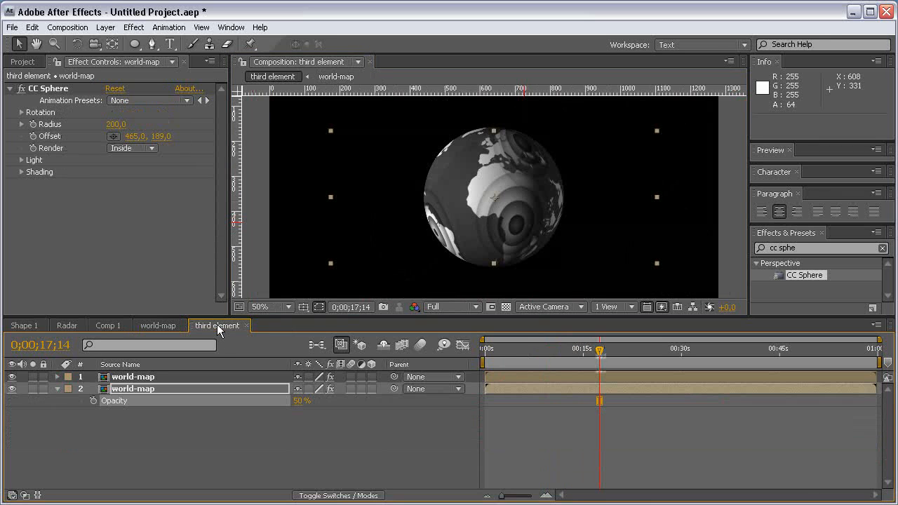
left_click(267, 435)
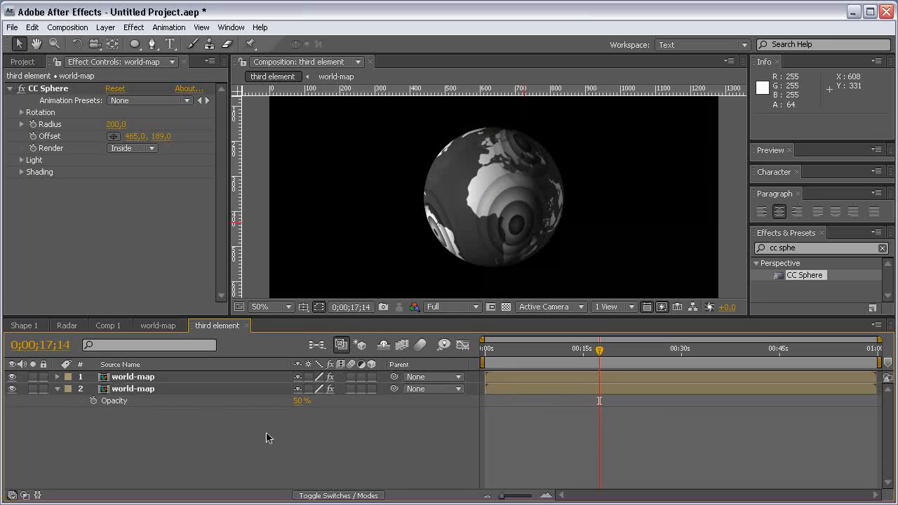
- Duplicate the world-map composition and rename the copy "world-map stripes"
left_click(26, 61)
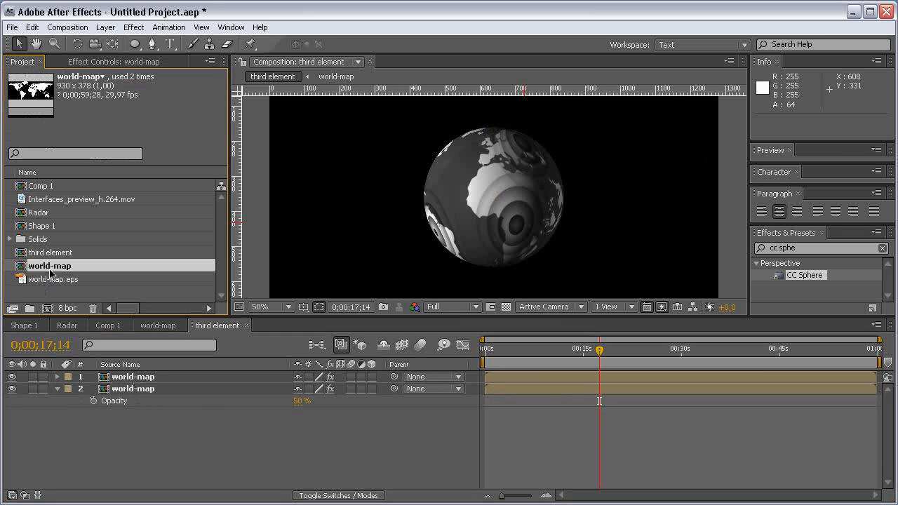
key("ctrl+d")
key("Return")
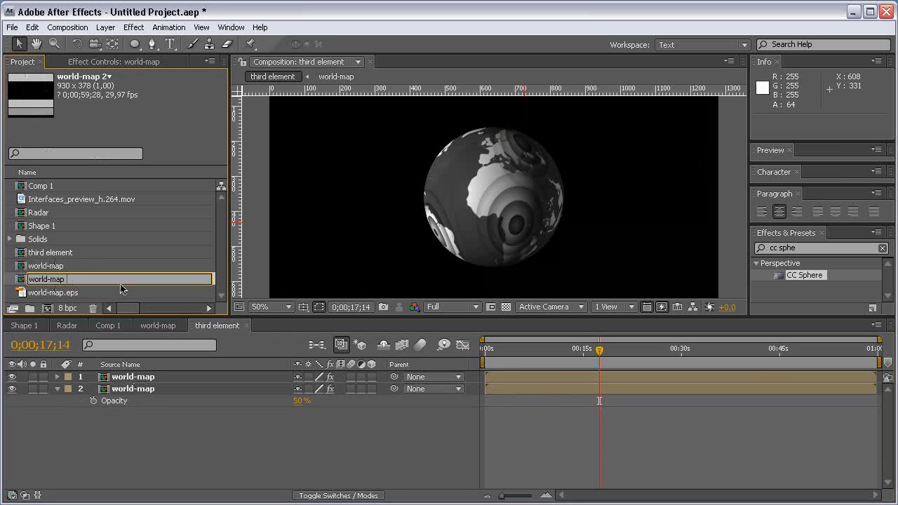
type("stripes")
key("Return")
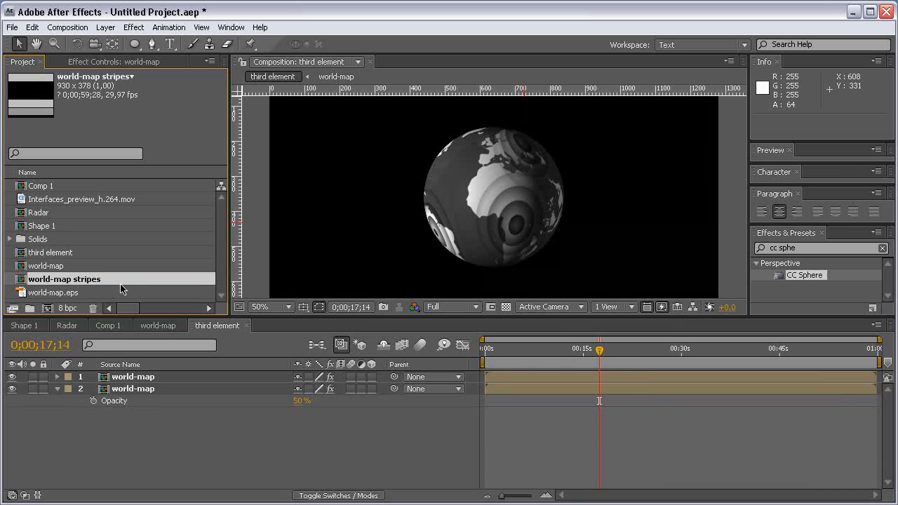
- Open the world-map stripes composition and delete all of its layers
double_click(120, 282)
key("ctrl+a")
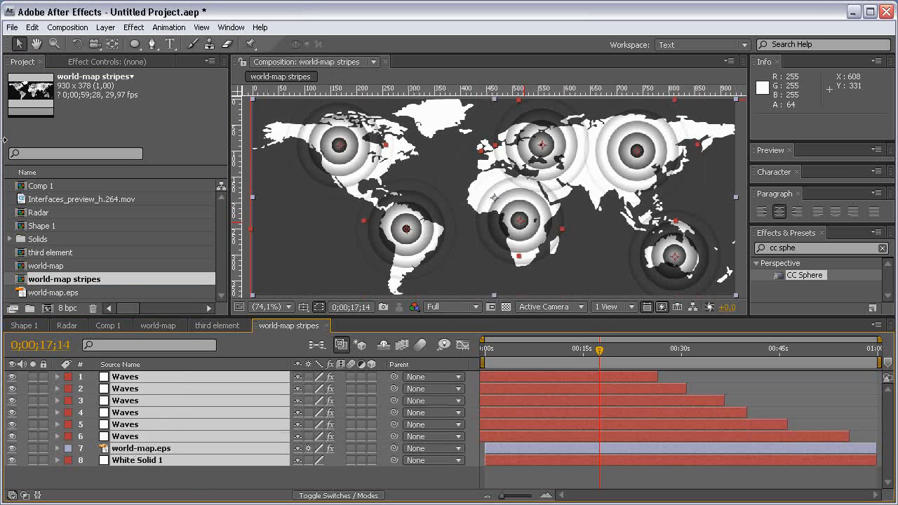
key("Delete")
- Add a white 930 x 378 px solid and unlink its scale, reducing it to a thin horizontal stripe at 100, 2%
key("ctrl+y")
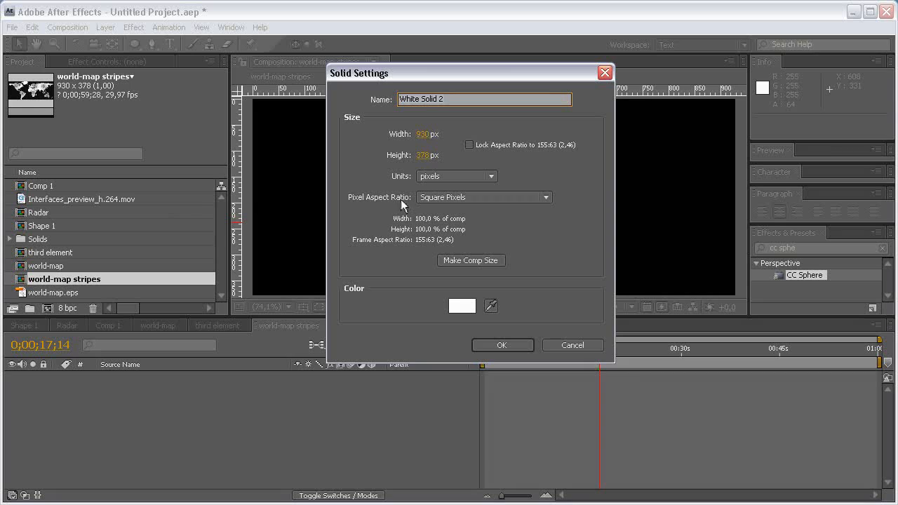
key("Return")
key("s")
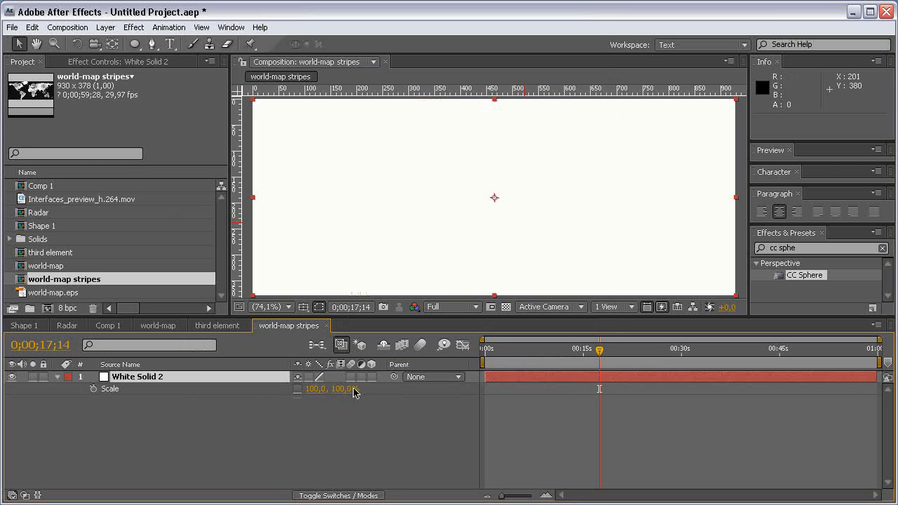
left_click_drag(354, 393, 281, 391)
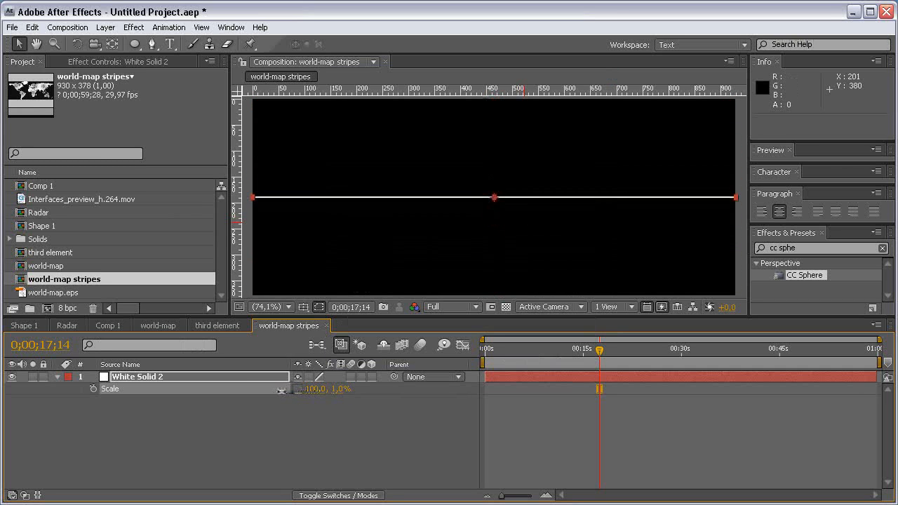
left_click_drag(337, 391, 339, 391)
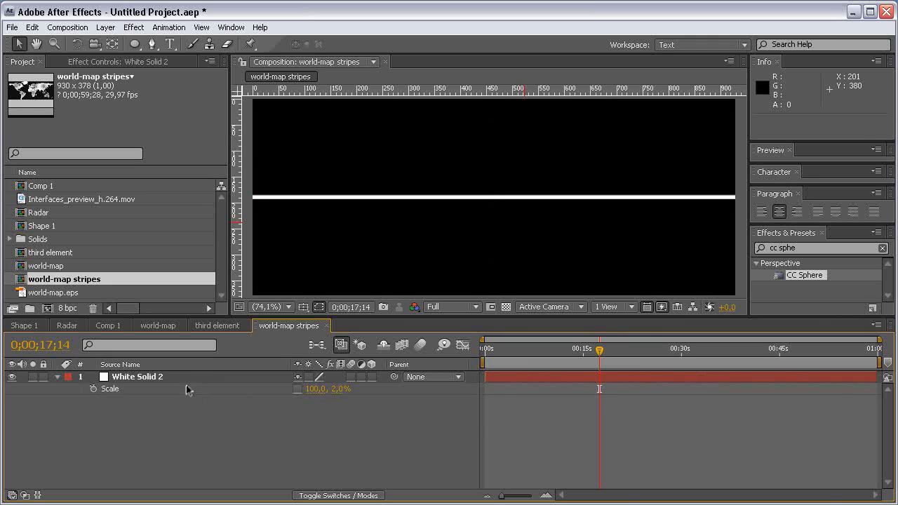
- Keyframe the white stripe's position from -479, 189 at 0;00;00;00 to 1415, 189 at 0;00;03;19
left_click(186, 379)
key("Home")
key("p")
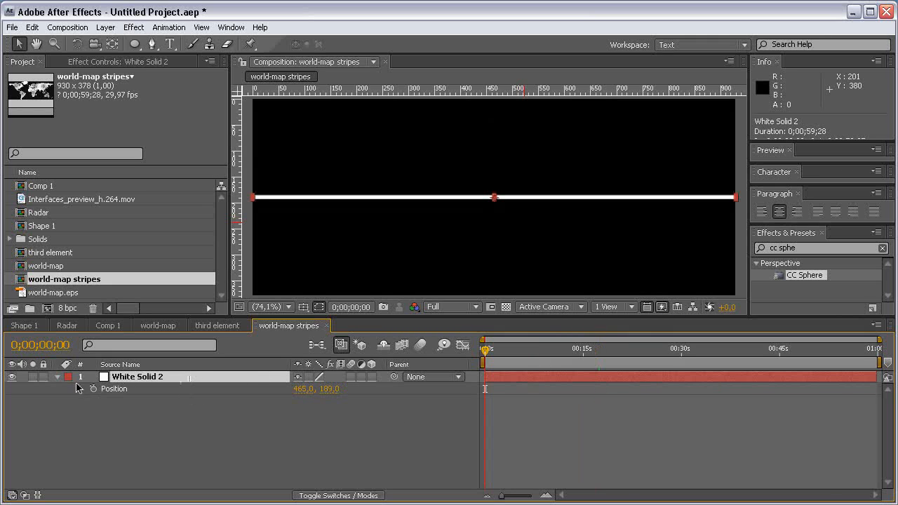
left_click(95, 390)
left_click_drag(312, 390, 261, 392)
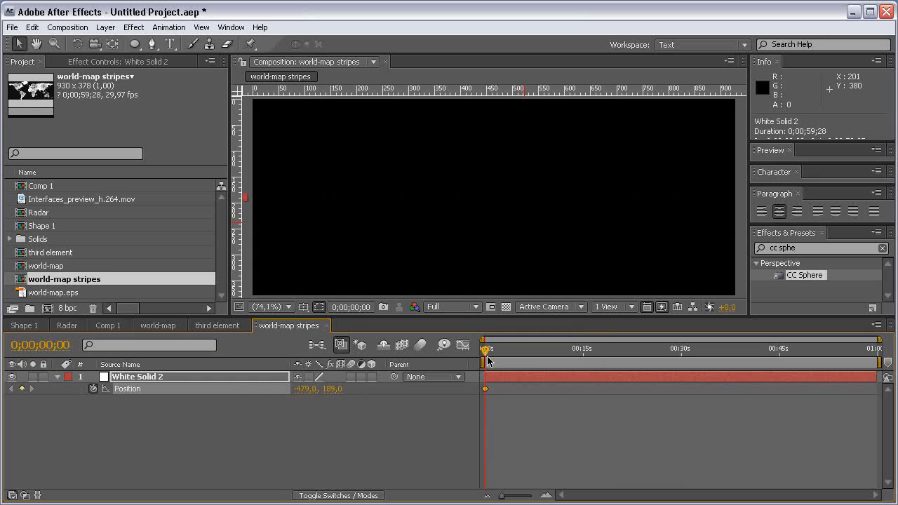
left_click(581, 354)
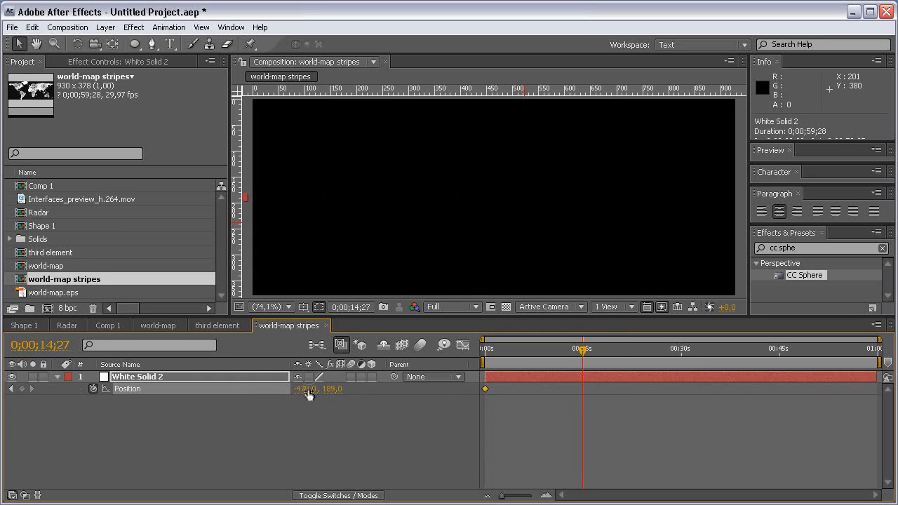
left_click_drag(581, 354, 509, 356)
left_click_drag(307, 390, 436, 385)
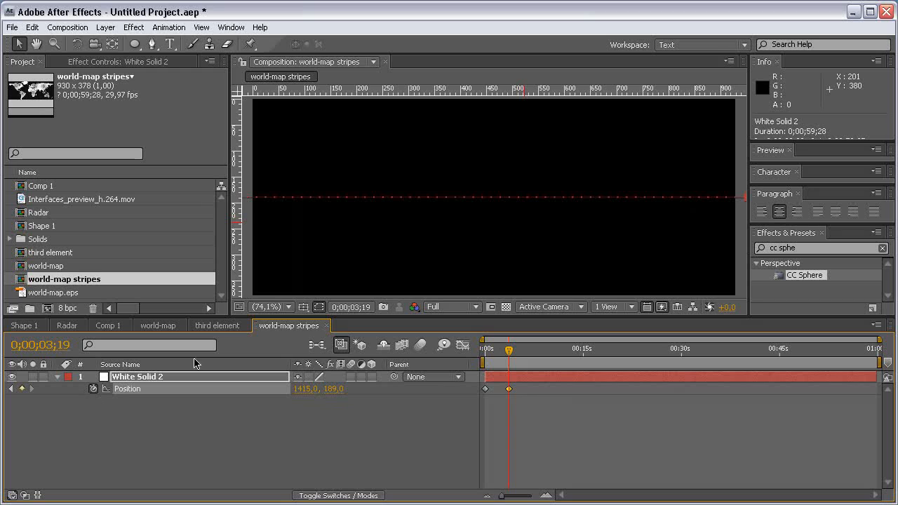
- Add the expression loopOut(type = "cycle", numKeyframes = 0) to the white stripe's position and scrub the timeline to check the motion
left_click(93, 388, "alt")
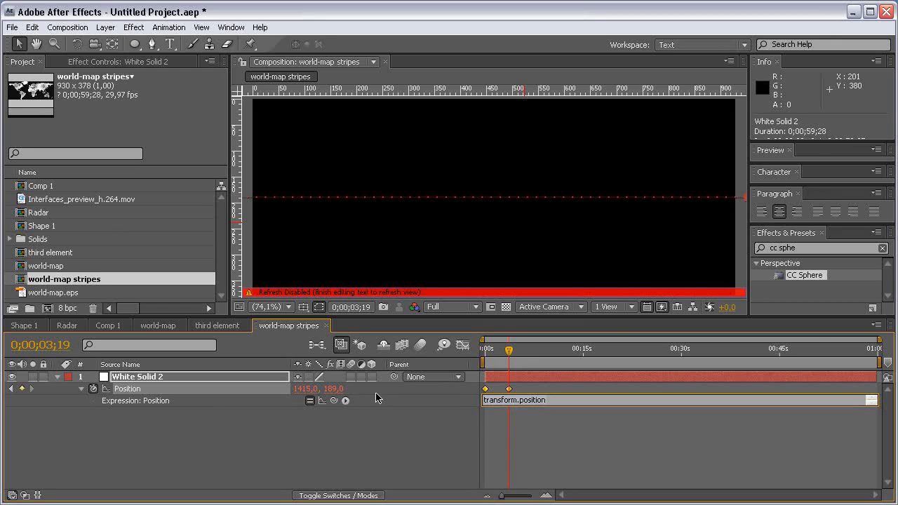
left_click(345, 400)
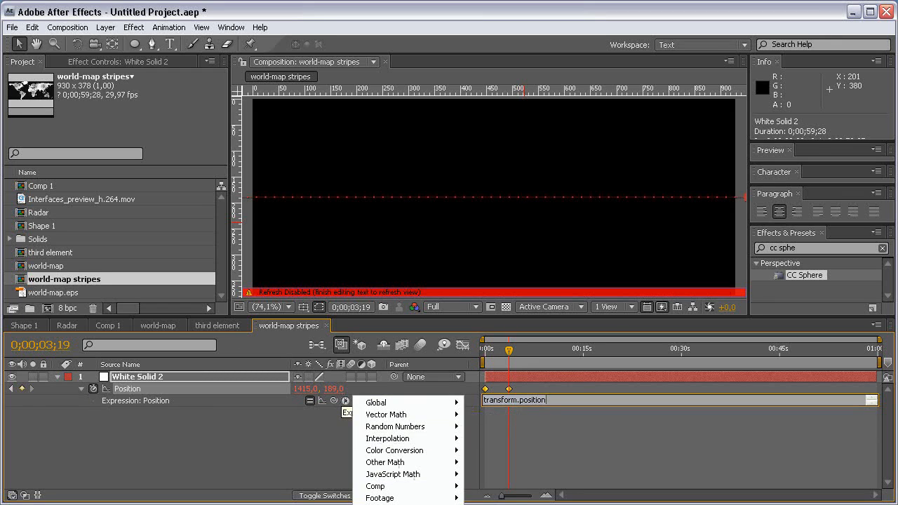
mouse_move(413, 504)
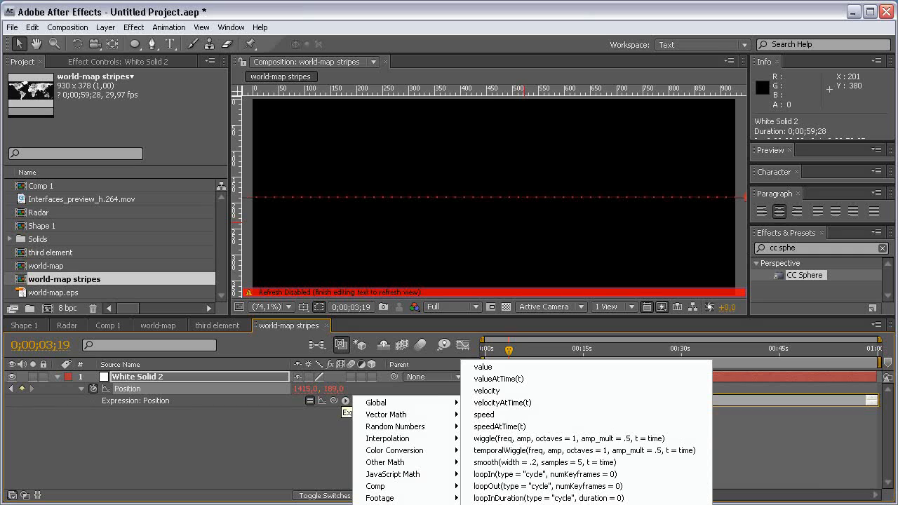
left_click(508, 486)
left_click(520, 406)
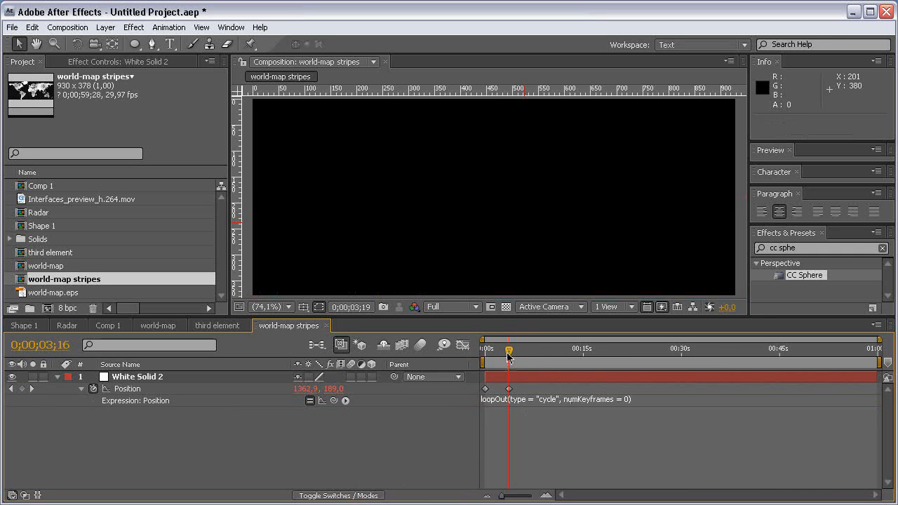
mouse_move(508, 349)
left_mouse_down()
mouse_move(485, 349)
mouse_move(528, 352)
mouse_move(485, 353)
mouse_move(499, 357)
left_mouse_up()
left_click(225, 376)
scroll(495, 199, "down", 1)
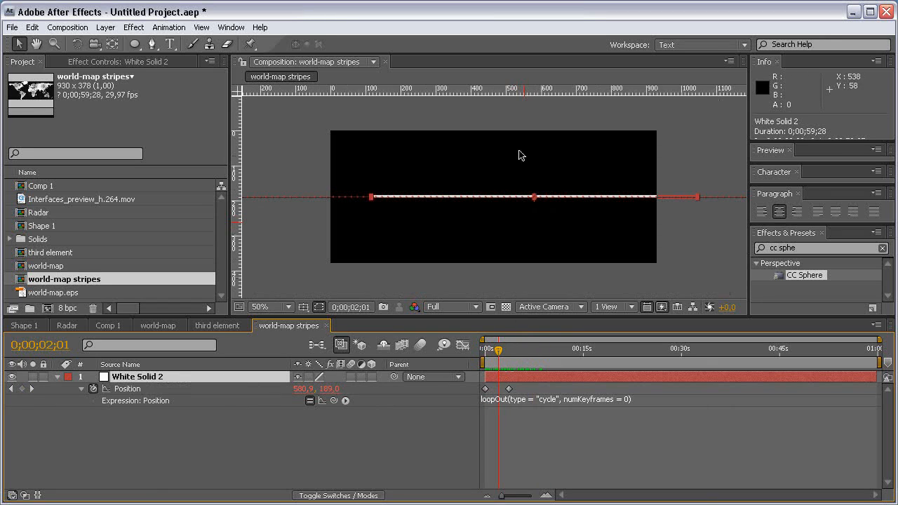
key("ctrl+d")
key("shift+Up")
key("ctrl+z")
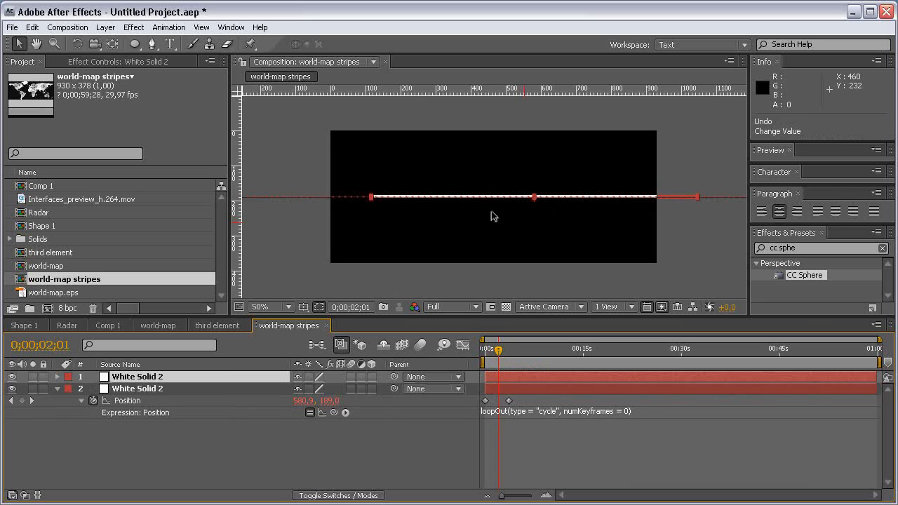
key("u")
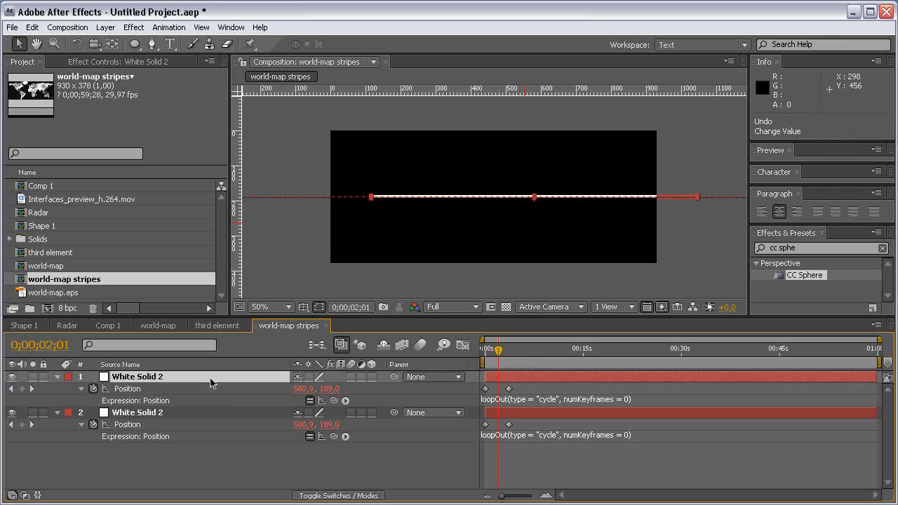
left_click(155, 390)
left_click(182, 377)
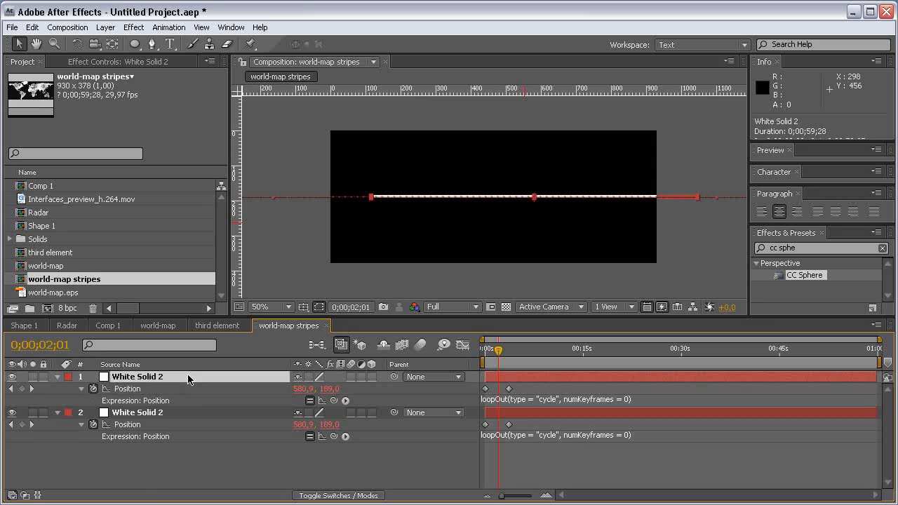
key("Delete")
- Pre-compose the animated white stripe layer as "Stripe", moving all attributes into the new composition
left_click(181, 377)
key("ctrl+shift+c")
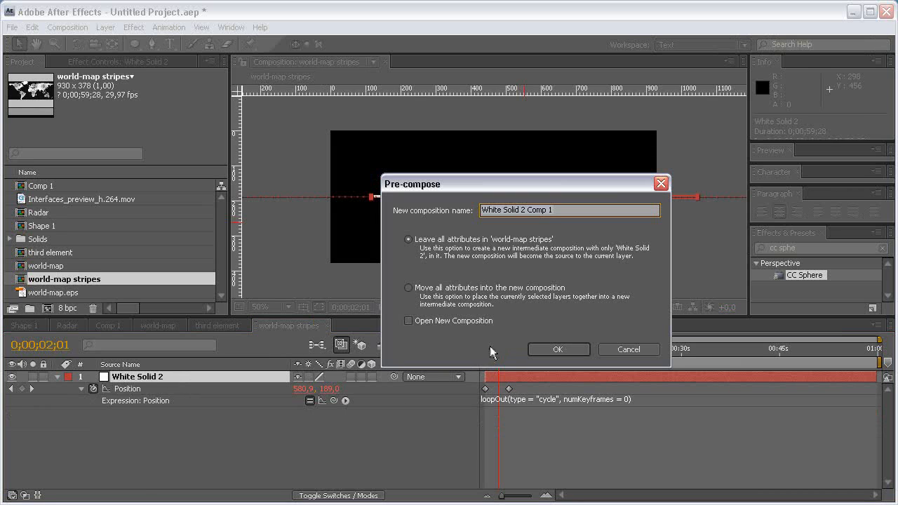
left_click(463, 288)
left_click(577, 214)
type("Stripe")
key("Return")
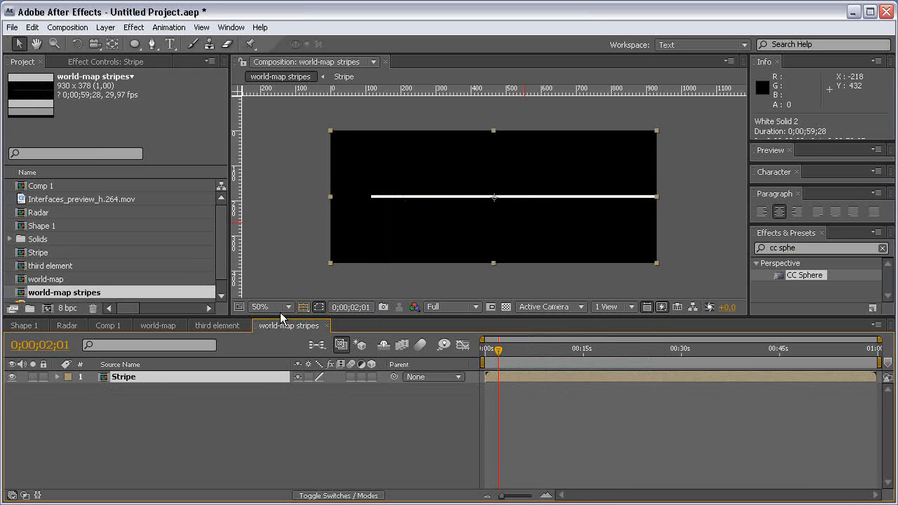
- Duplicate the Stripe layer three times, shifting the copies upward to vertical positions 149, 89 and 29
key("ctrl+d")
key("shift+Up")
key("shift+Up")
key("shift+Up")
key("shift+Up")
key("ctrl+d")
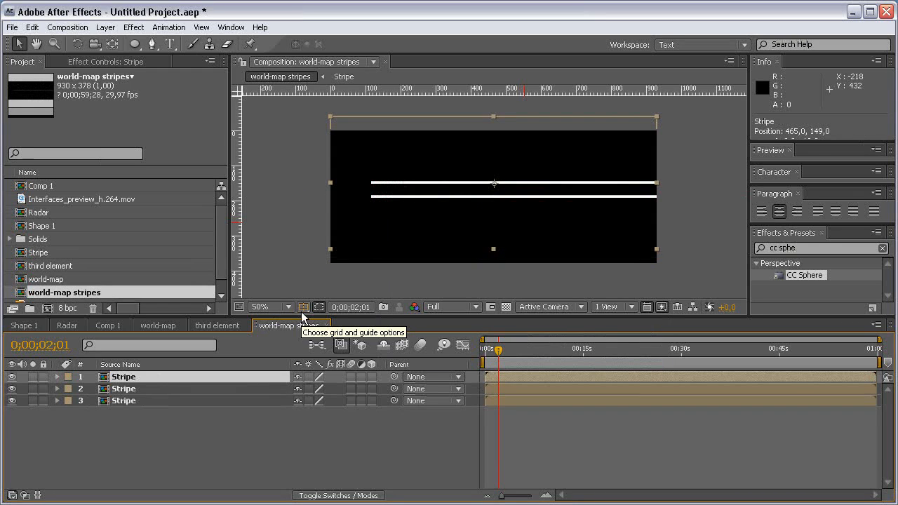
key("shift+Up")
key("shift+Up")
key("shift+Up")
key("shift+Up")
key("shift+Up")
key("shift+Up")
key("ctrl+d")
key("shift+Up")
key("shift+Up")
key("shift+Up")
key("shift+Up")
key("shift+Up")
key("shift+Up")
- Add two more Stripe copies, one at about y 69 near the top and one at about y 249 below the centre
key("ctrl+d")
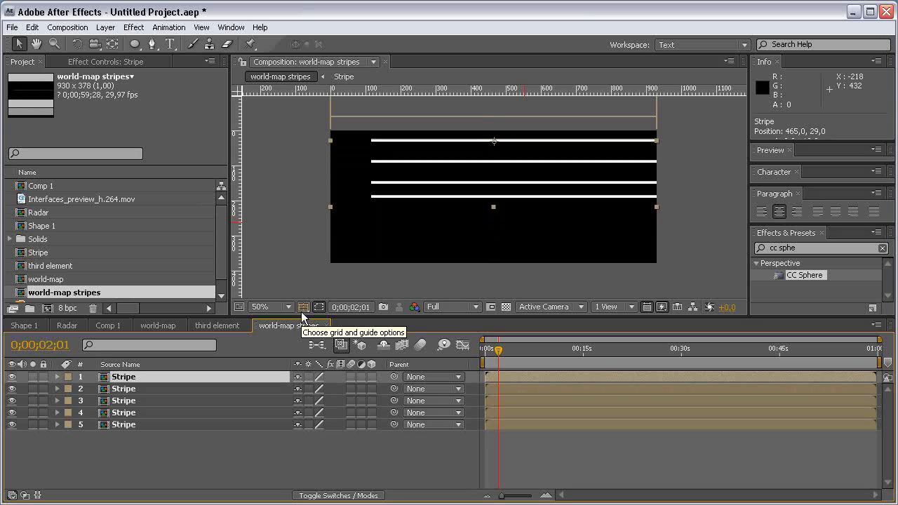
key("shift+Down")
key("shift+Down")
key("shift+Down")
key("shift+Down")
key("ctrl+d")
key("shift+Down")
key("shift+Down")
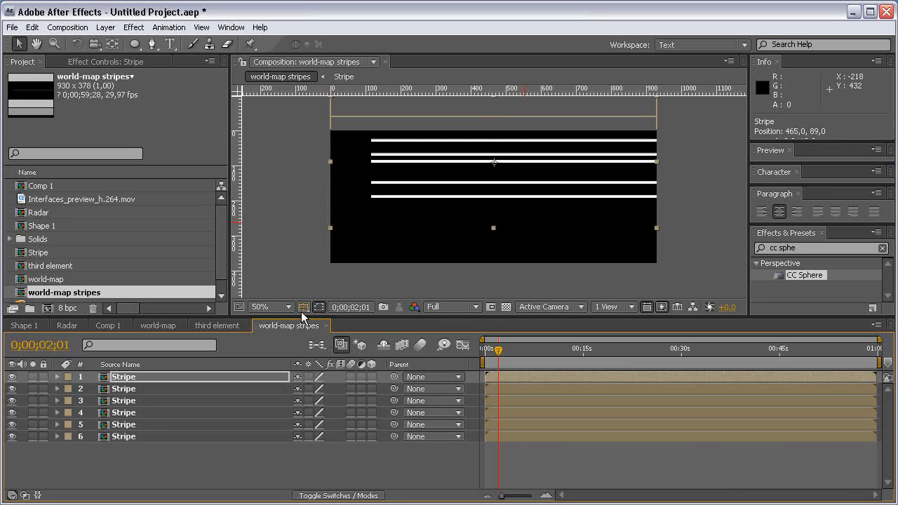
key("shift+Down")
key("shift+Down")
key("shift+Down")
key("shift+Down")
key("shift+Down")
key("shift+Down")
key("shift+Down")
key("shift+Down")
key("shift+Down")
key("shift+Down")
key("shift+Down")
key("shift+Down")
key("shift+Down")
key("shift+Down")
key("shift+Down")
key("shift+Down")
key("shift+Down")
key("shift+Down")
- Add three more Stripe copies in the lower part of the frame at vertical positions of about 289, 349 and 329
key("ctrl+d")
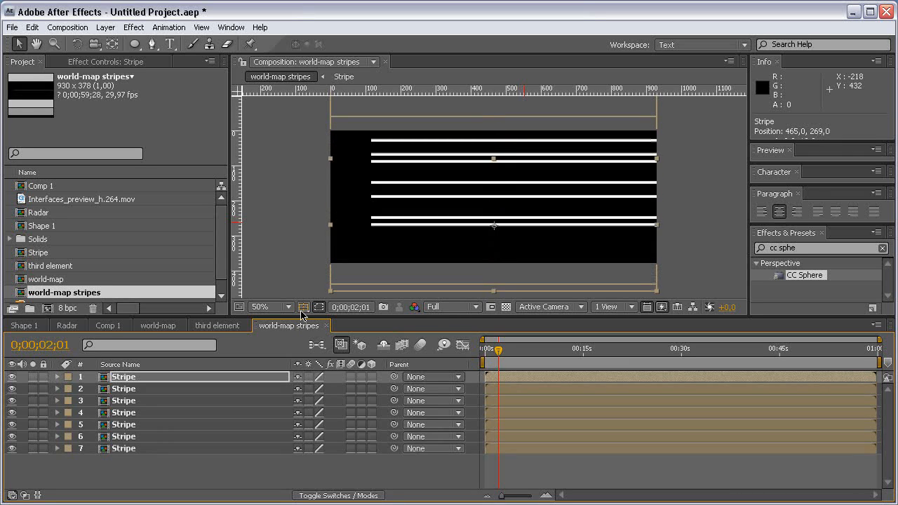
key("shift+Down")
key("shift+Down")
key("ctrl+d")
key("shift+Down")
key("shift+Down")
key("shift+Down")
key("shift+Down")
key("shift+Down")
key("shift+Down")
key("ctrl+d")
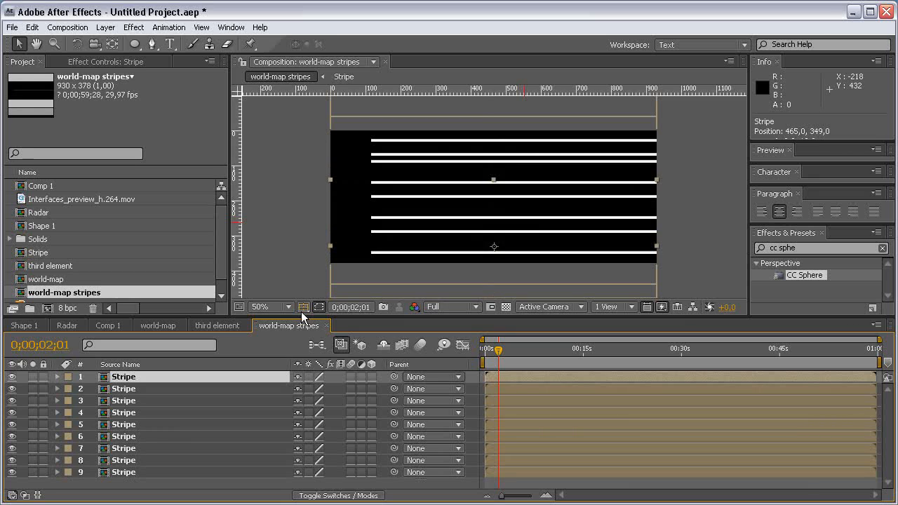
key("shift+Up")
key("shift+Up")
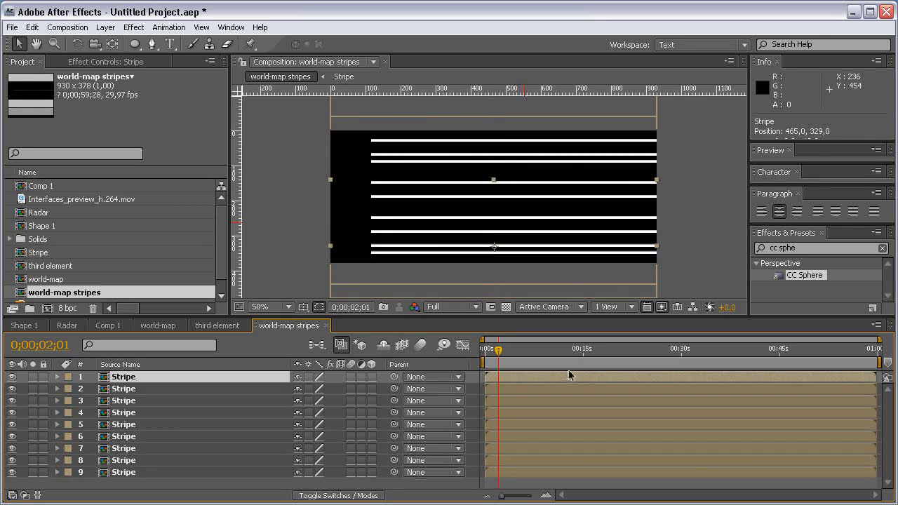
- Shift all nine Stripe layers earlier in time by different amounts to stagger their motion, and scrub to check the result
left_click_drag(571, 373, 489, 377)
left_click_drag(706, 392, 555, 393)
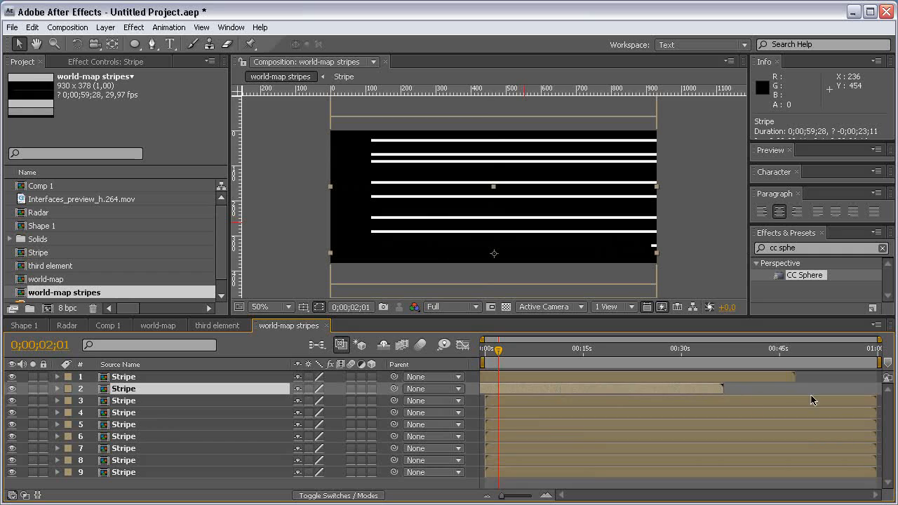
left_click_drag(836, 403, 673, 410)
left_click_drag(845, 418, 652, 414)
left_click_drag(841, 425, 689, 431)
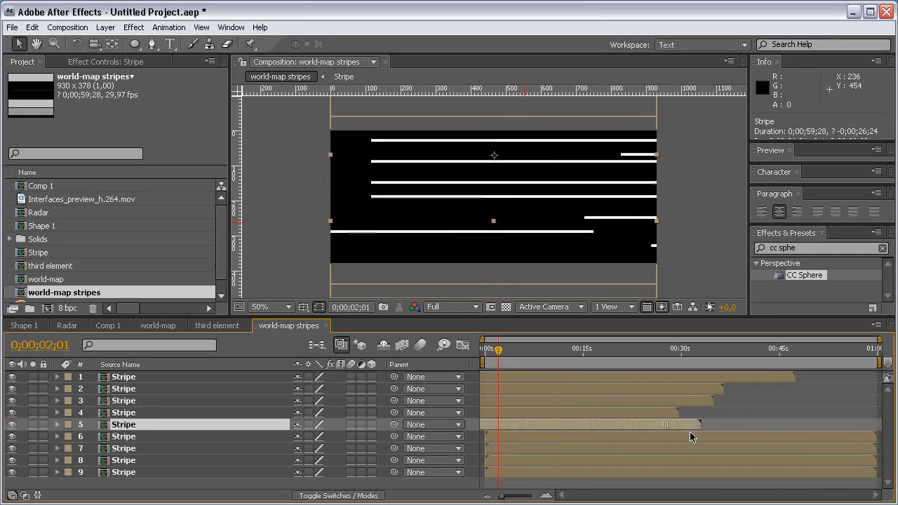
left_click_drag(862, 434, 668, 438)
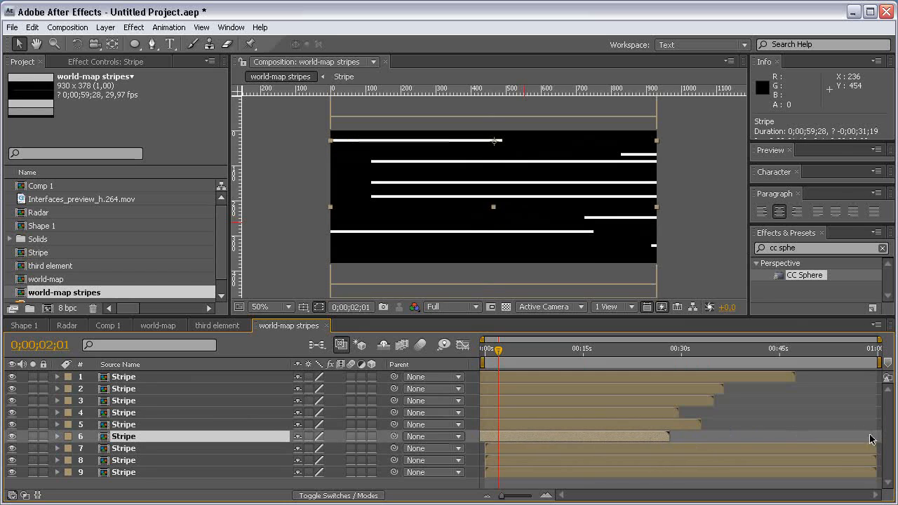
left_click_drag(869, 447, 645, 448)
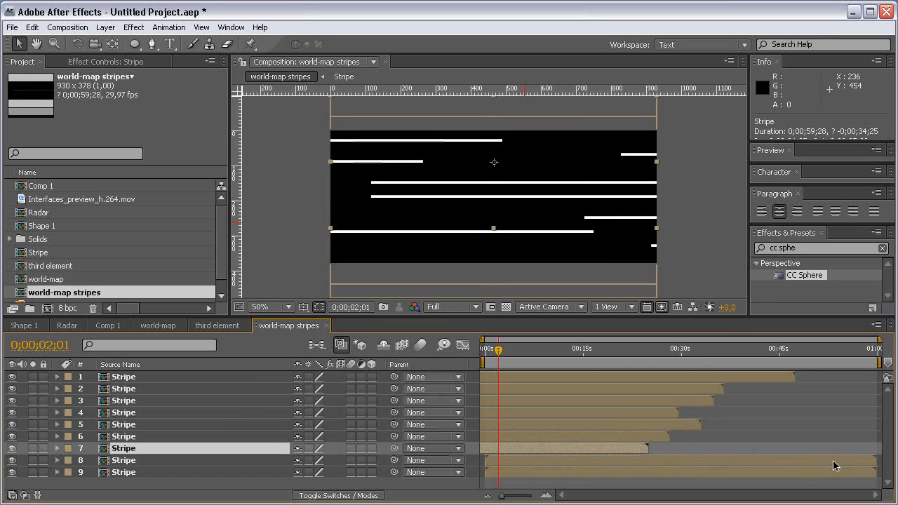
left_click_drag(832, 465, 566, 474)
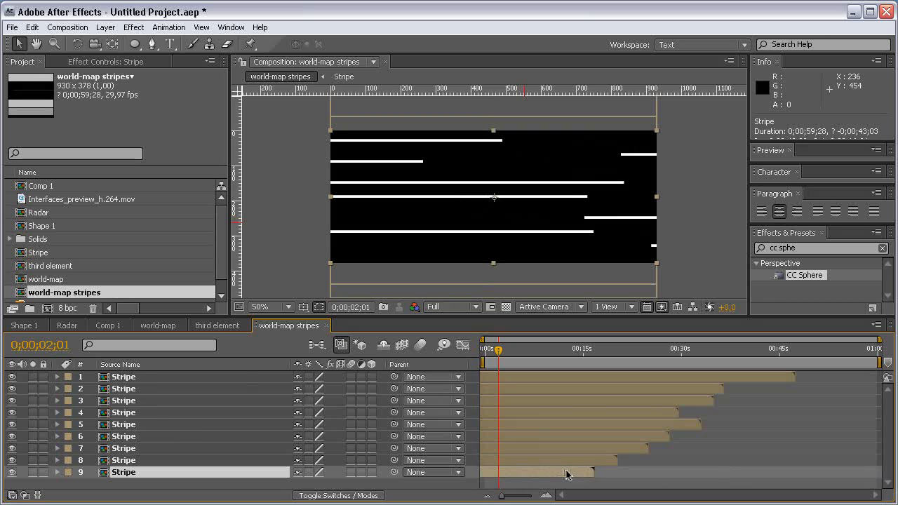
left_click_drag(498, 349, 528, 350)
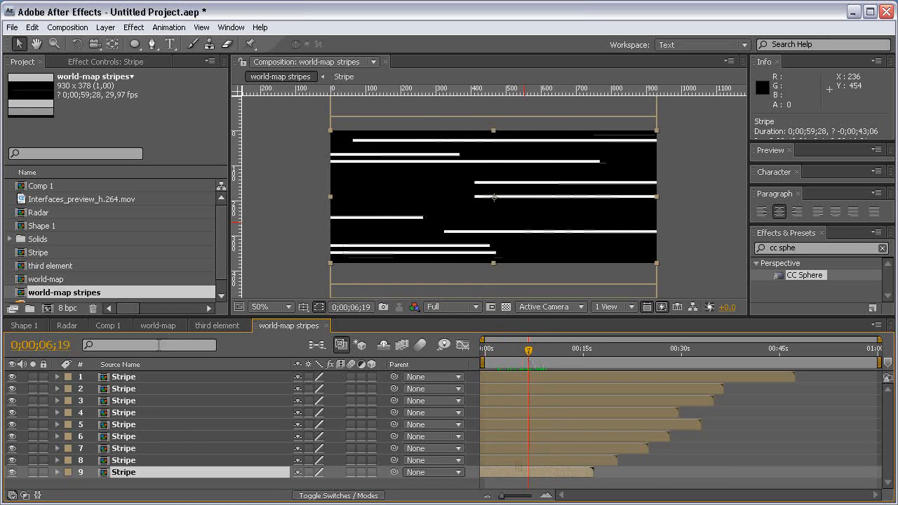
- Add world-map stripes as the top layer of the third element composition and apply CC Sphere to it
left_click(209, 325)
left_click_drag(80, 302, 179, 376)
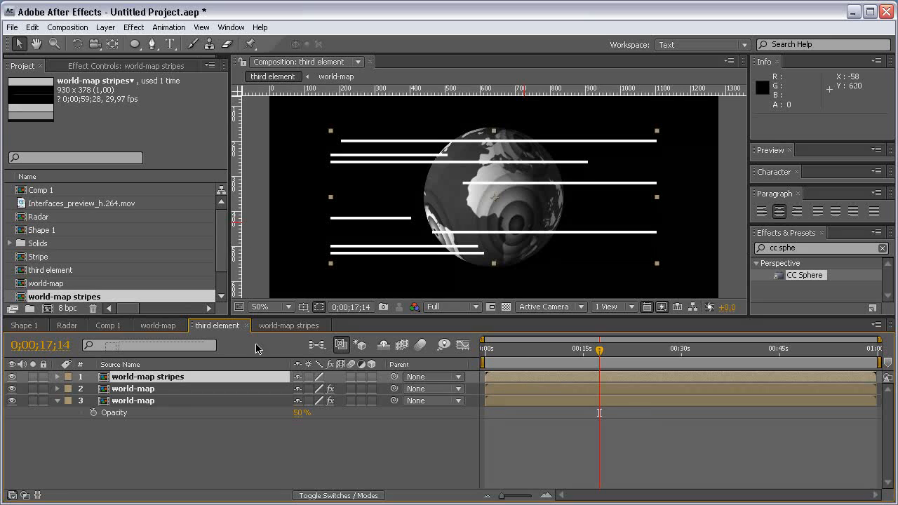
left_click_drag(799, 281, 232, 377)
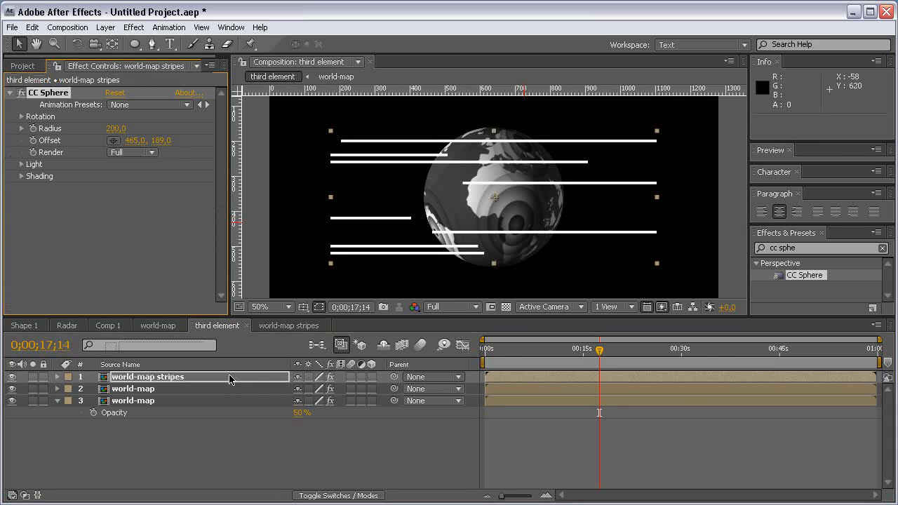
- Set the CC Sphere radius of the world-map stripes layer to 250 and its Render option to Outside
left_click(116, 129)
type("220")
key("Return")
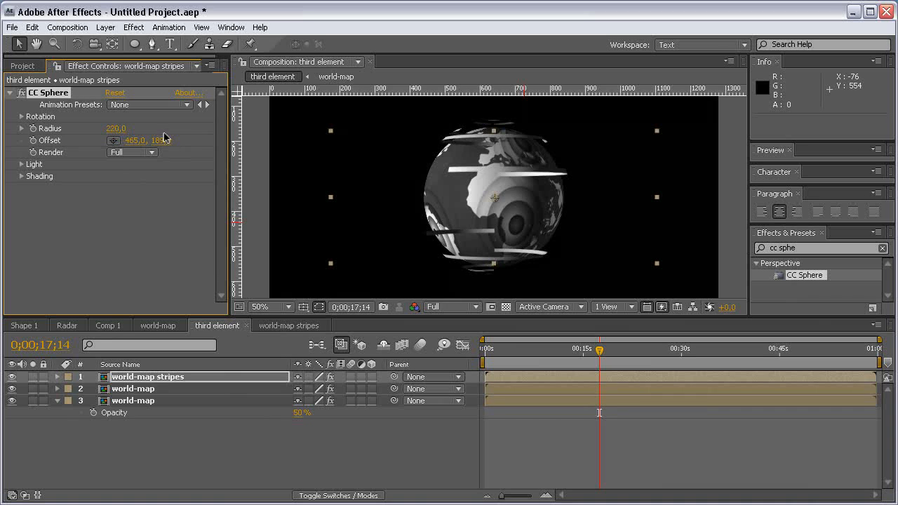
left_click(114, 129)
type("250")
key("Return")
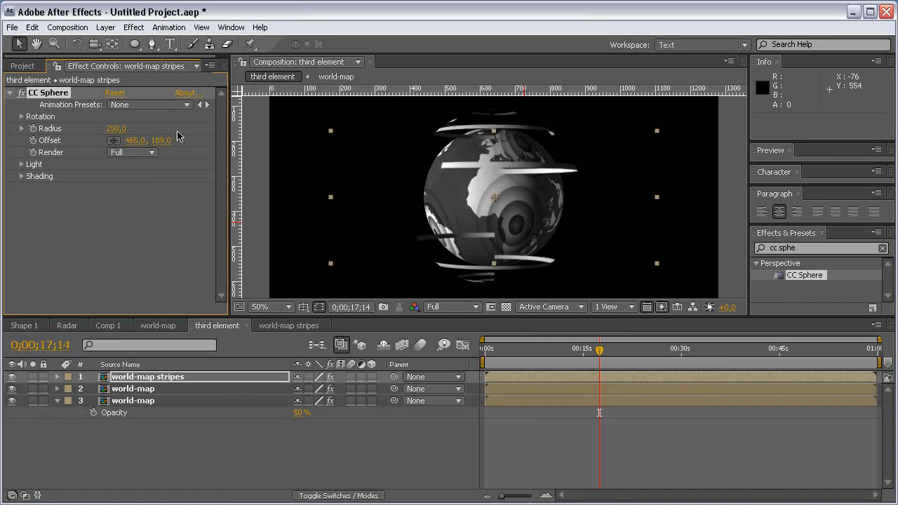
left_click(131, 152)
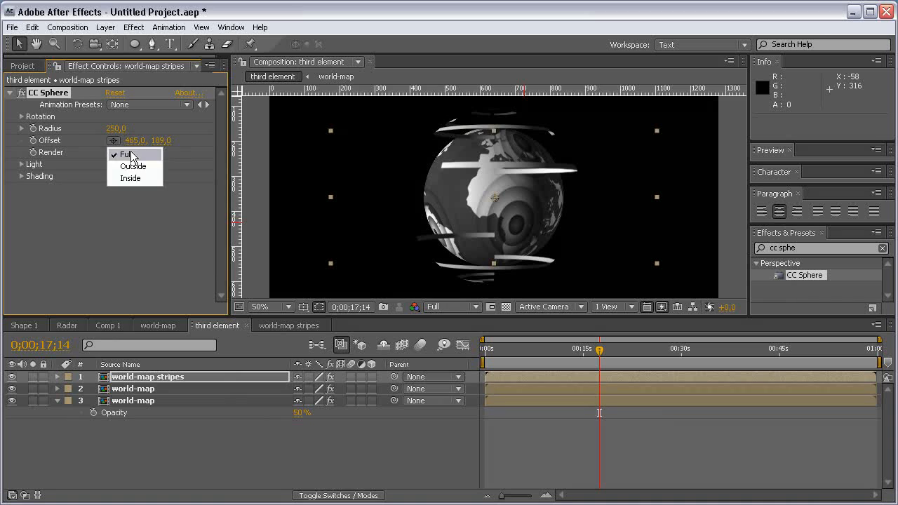
left_click(140, 168)
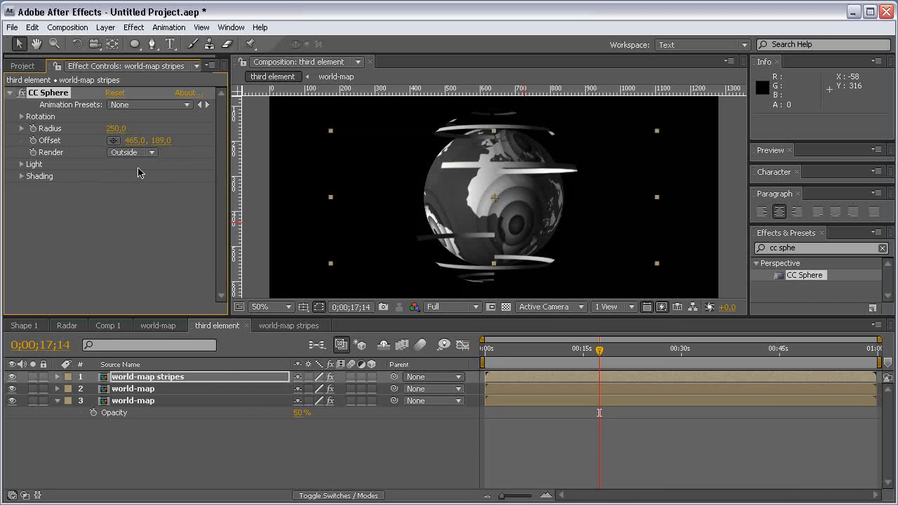
- Duplicate the world-map stripes layer below all others, set the copy's CC Sphere Render to Inside and its opacity to 50%
left_click(224, 380)
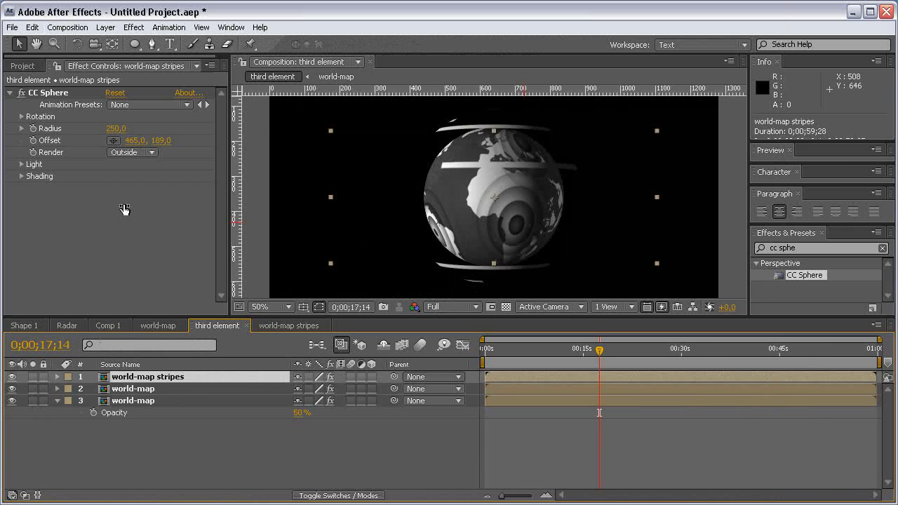
key("ctrl+d")
left_click_drag(166, 390, 180, 426)
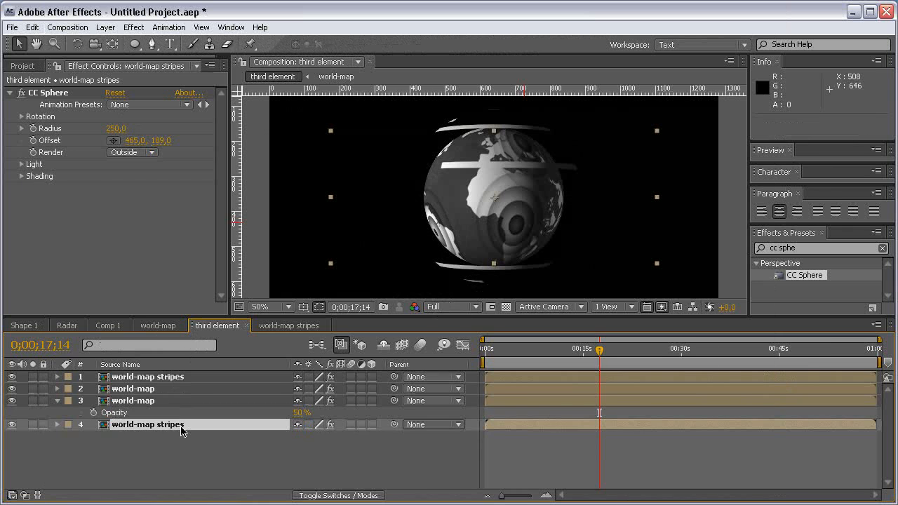
left_click(140, 152)
left_click(144, 164)
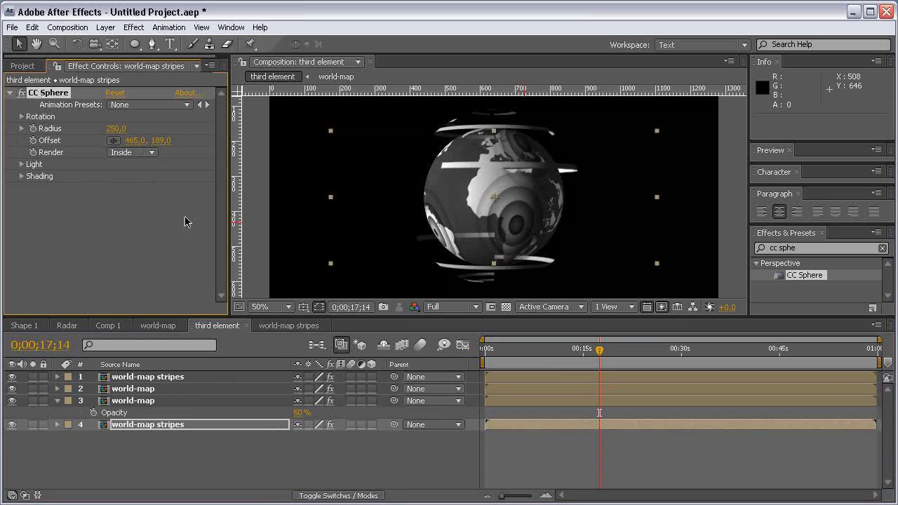
key("t")
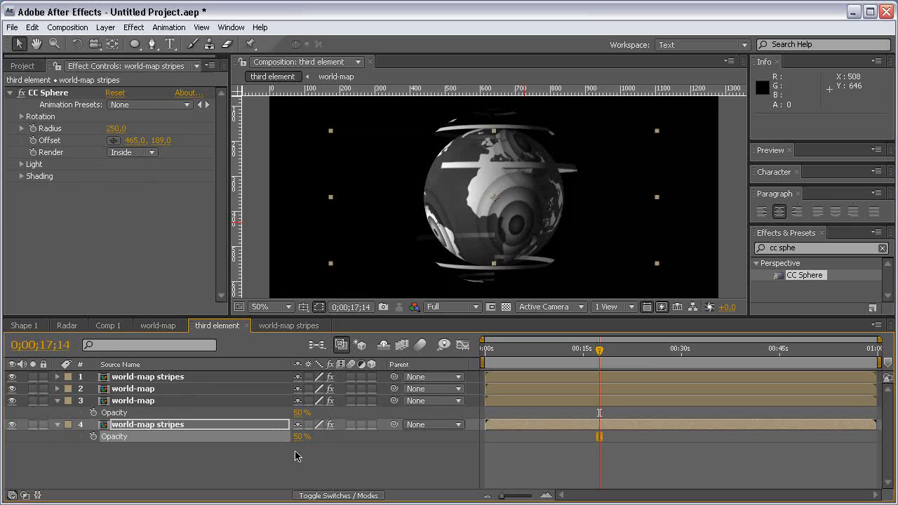
- Reveal the CC Sphere effect settings of all four layers, including the Rotation values of layers 2 and 4
key("grave")
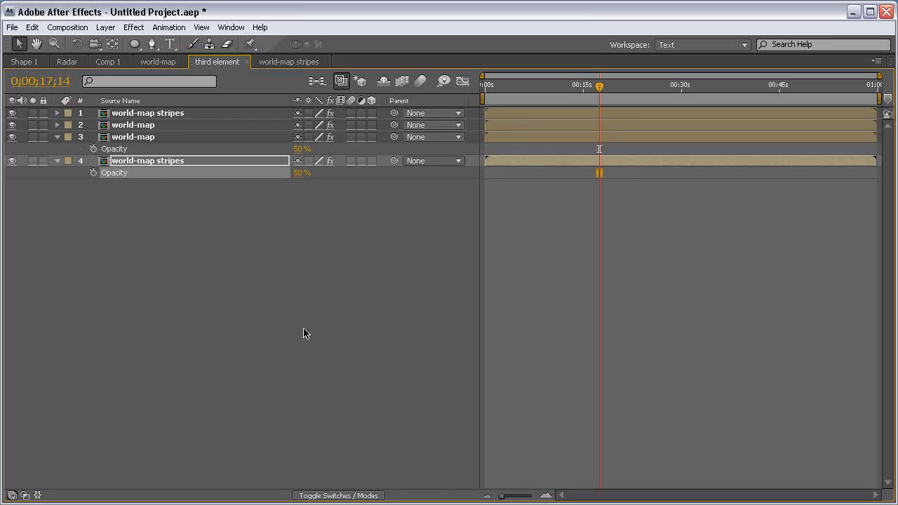
key("ctrl+a")
key("e")
left_click(81, 125)
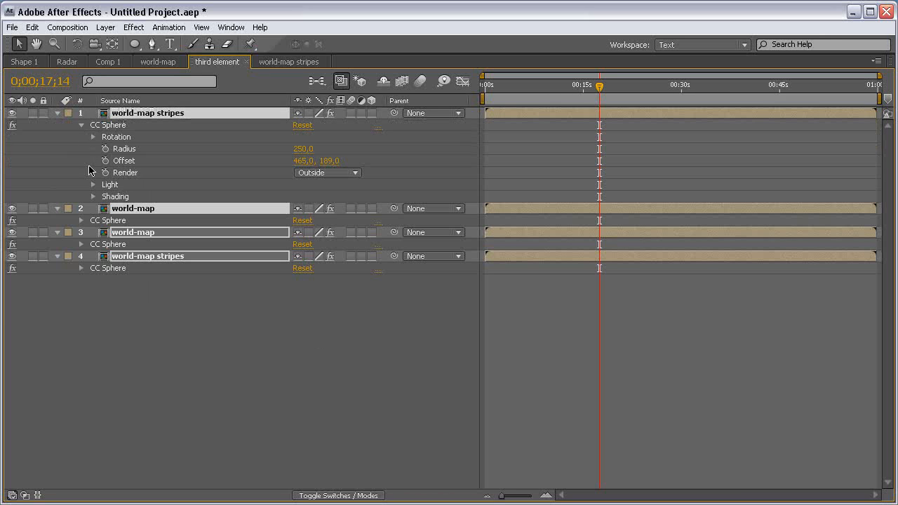
left_click(81, 221)
left_click(81, 316)
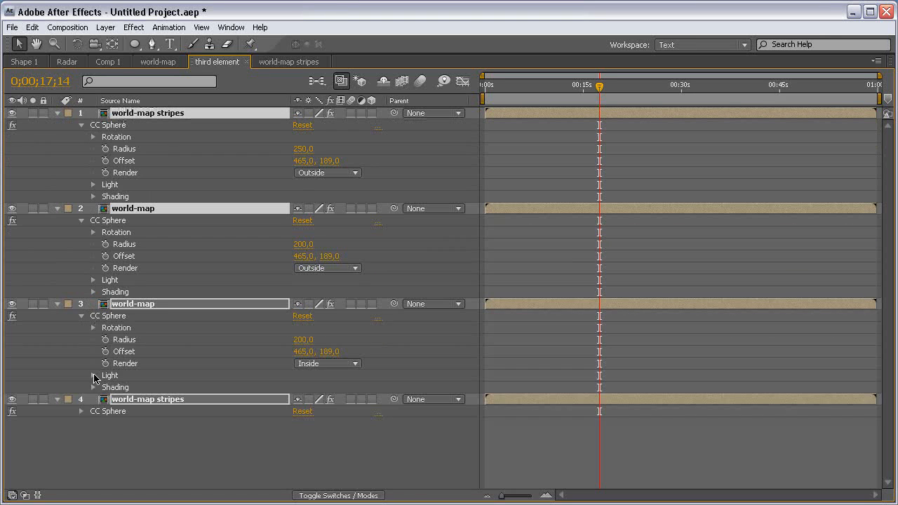
left_click(88, 424)
left_click(81, 412)
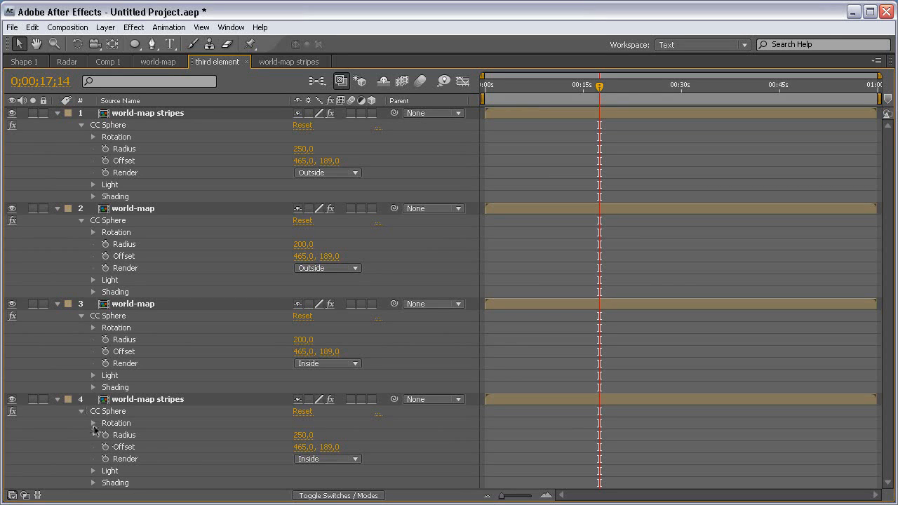
left_click(94, 424)
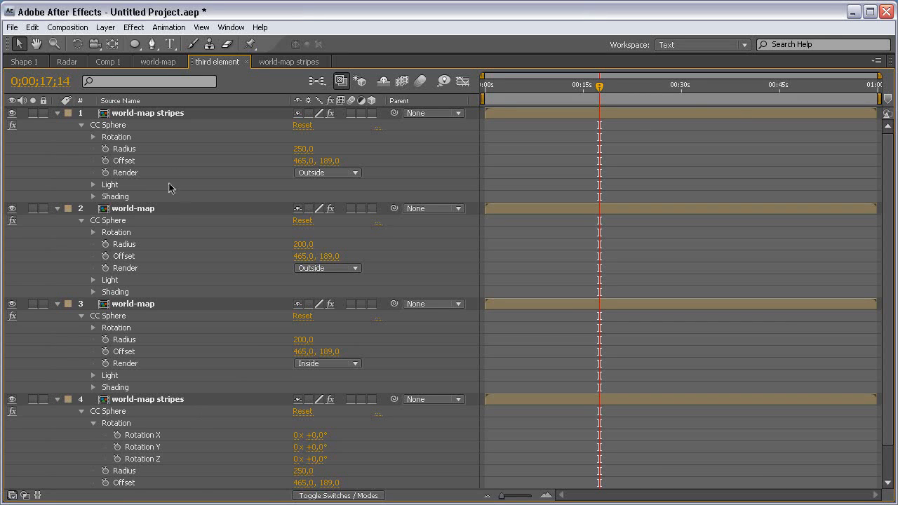
left_click(163, 209)
left_click(94, 232)
- Try rotating the outside world-map sphere alone with its CC Sphere Rotation values, and undo the changes
key("grave")
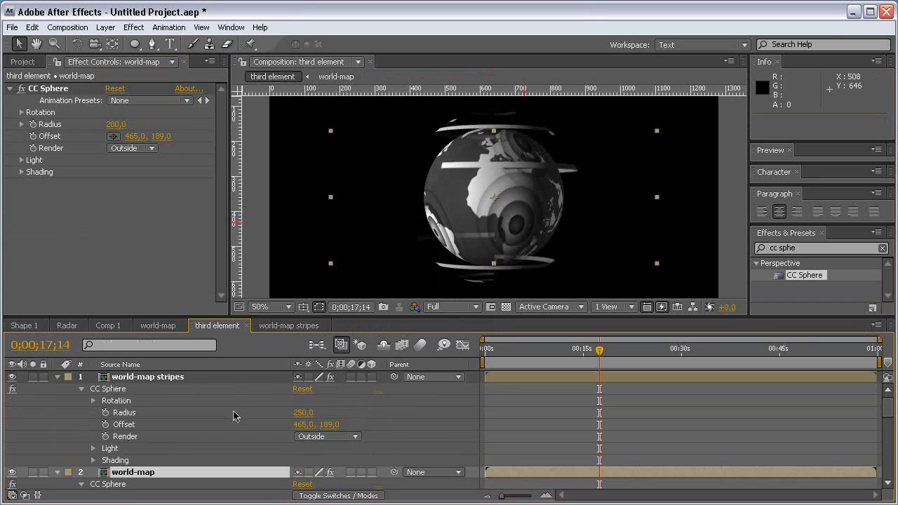
scroll(255, 421, "down", 3)
left_click_drag(319, 437, 272, 436)
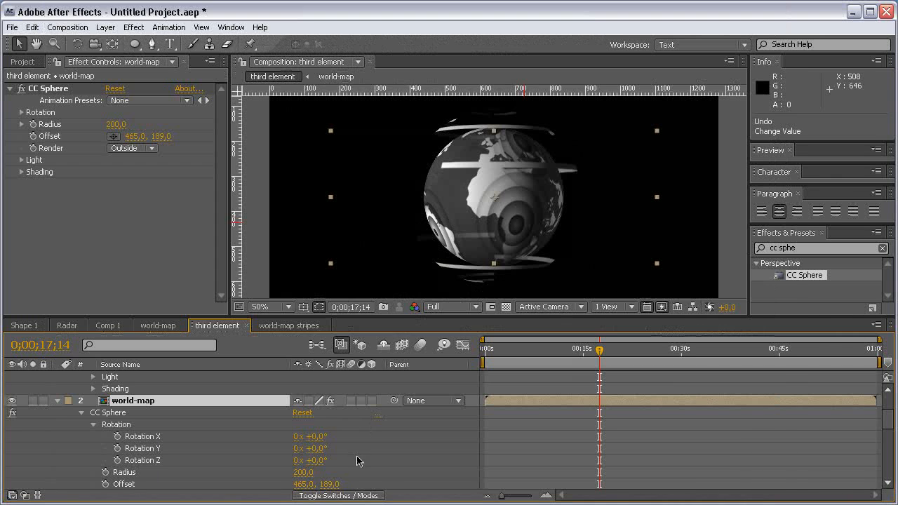
key("grave")
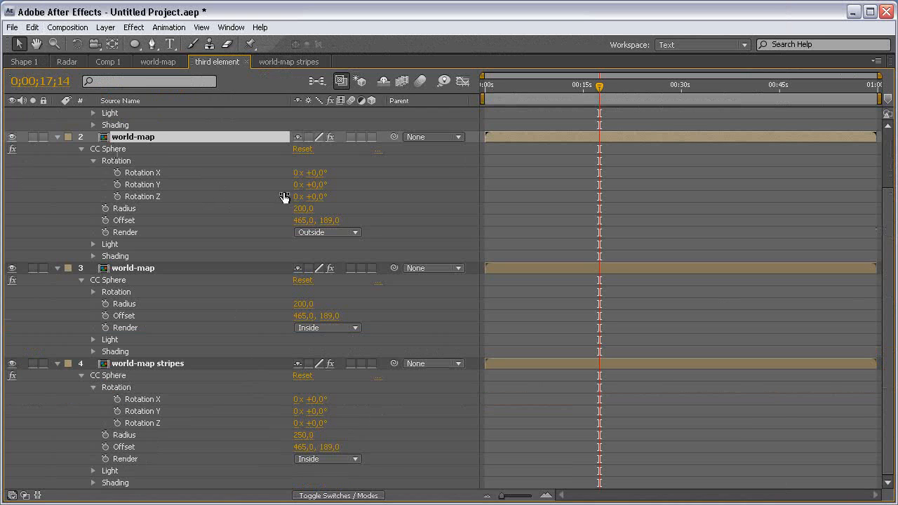
key("grave")
left_click_drag(312, 448, 336, 435)
key("ctrl+z")
key("ctrl+z")
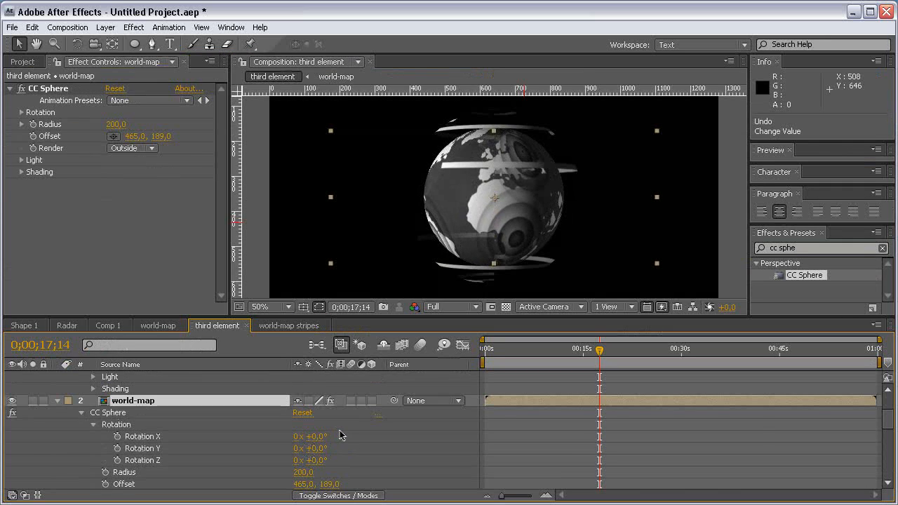
- Link CC Sphere Rotation X of the top world-map stripes layer to Rotation X of the outside world-map layer with an expression
key("grave")
scroll(174, 175, "up", 3)
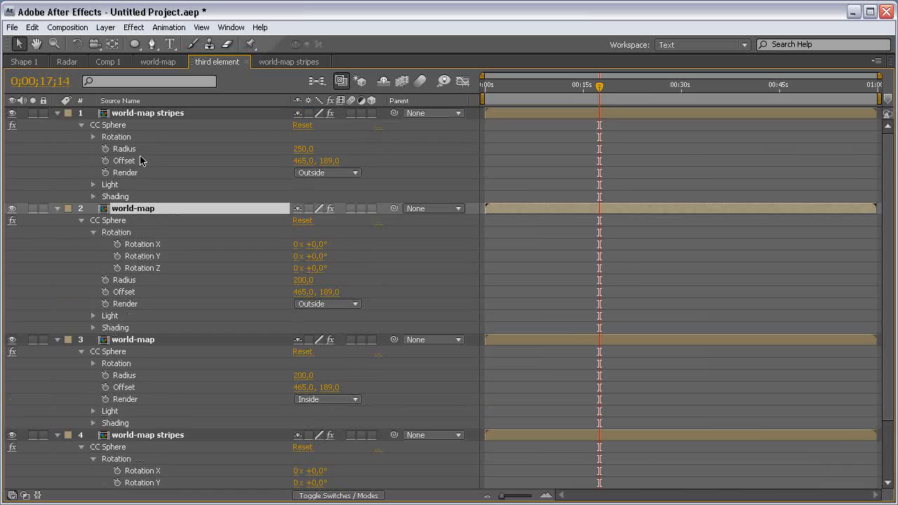
left_click(93, 137)
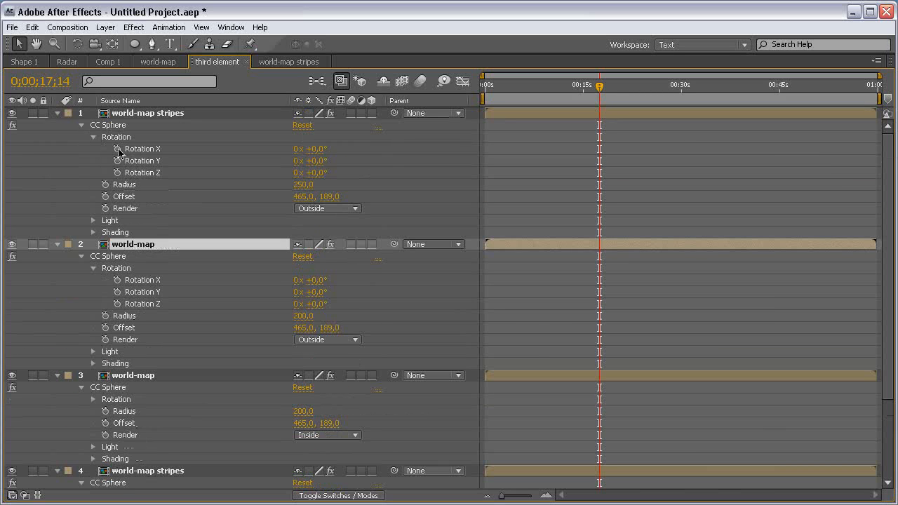
left_click(119, 149, "alt")
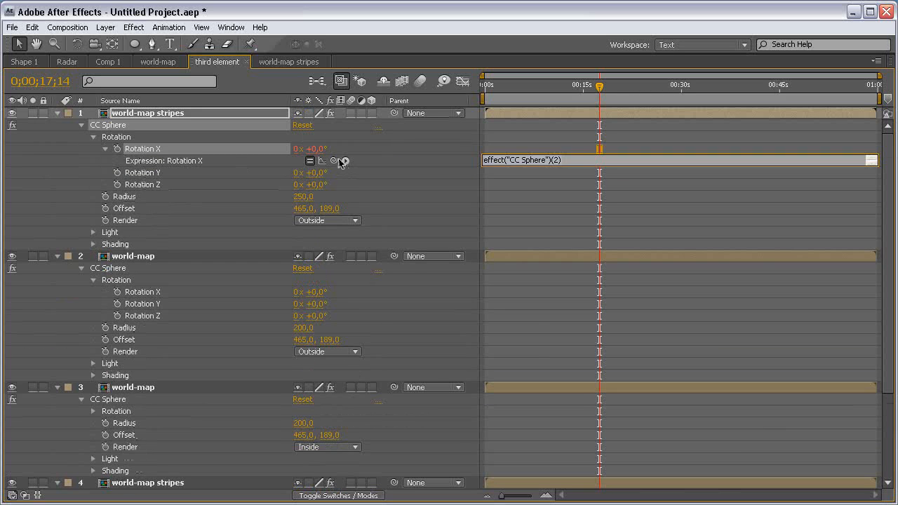
left_click_drag(343, 161, 291, 296)
left_click(265, 414)
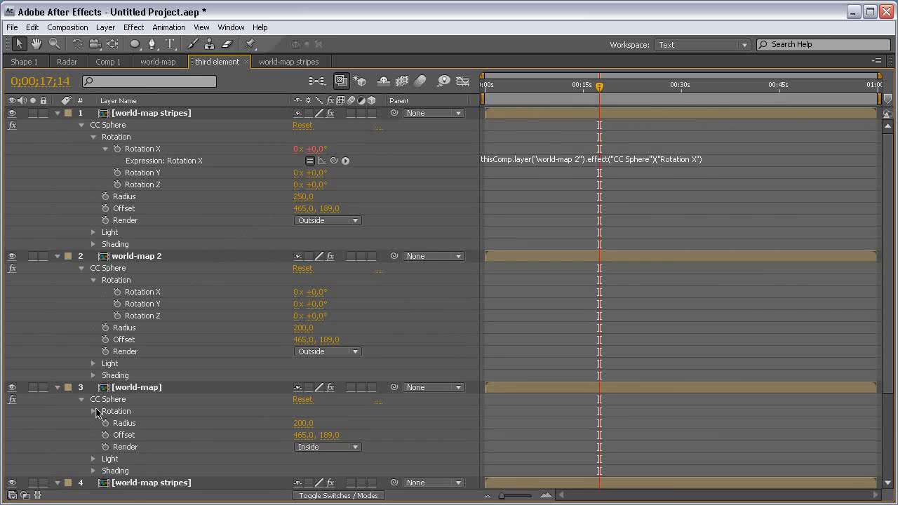
- Link CC Sphere Rotation X of layers 3 and 4 to Rotation X of the world-map 2 layer with expressions
left_click(94, 411)
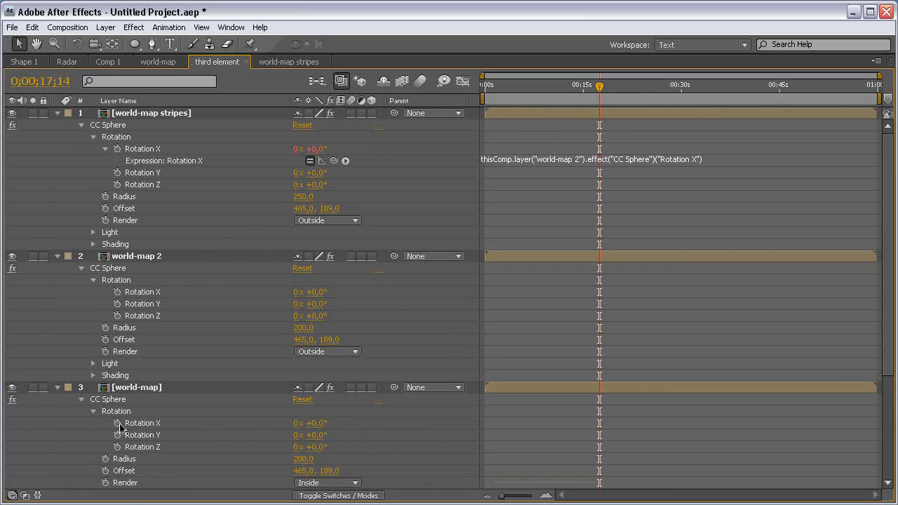
left_click(118, 423, "alt")
left_click_drag(344, 435, 173, 293)
left_click(397, 344)
scroll(358, 427, "down", 4)
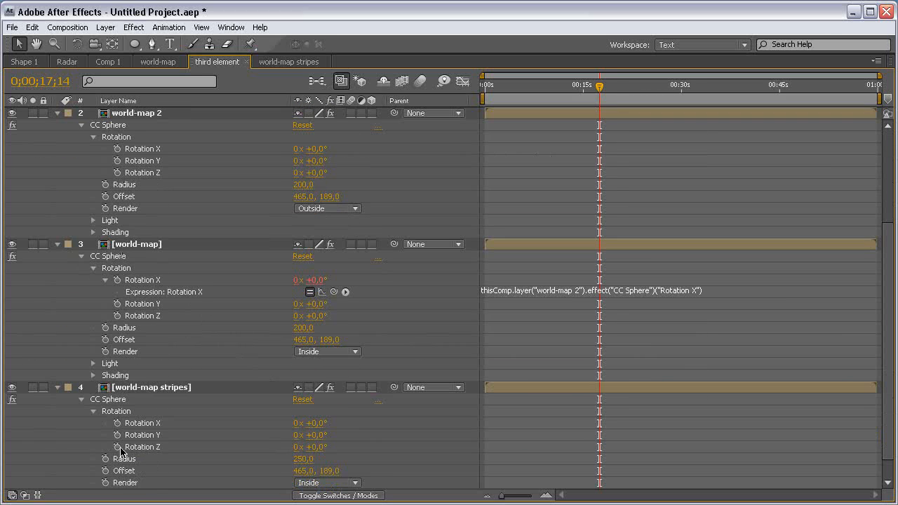
left_click(118, 423, "alt")
left_click_drag(334, 435, 168, 152)
left_click(404, 171)
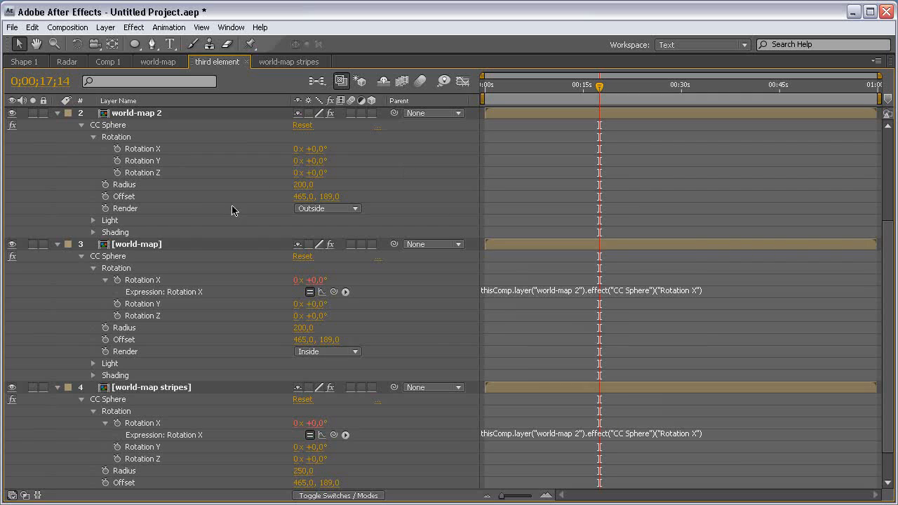
- Link CC Sphere Rotation Y of the inside world-map layer to Rotation Y of the world-map 2 layer with an expression
scroll(231, 213, "up", 4)
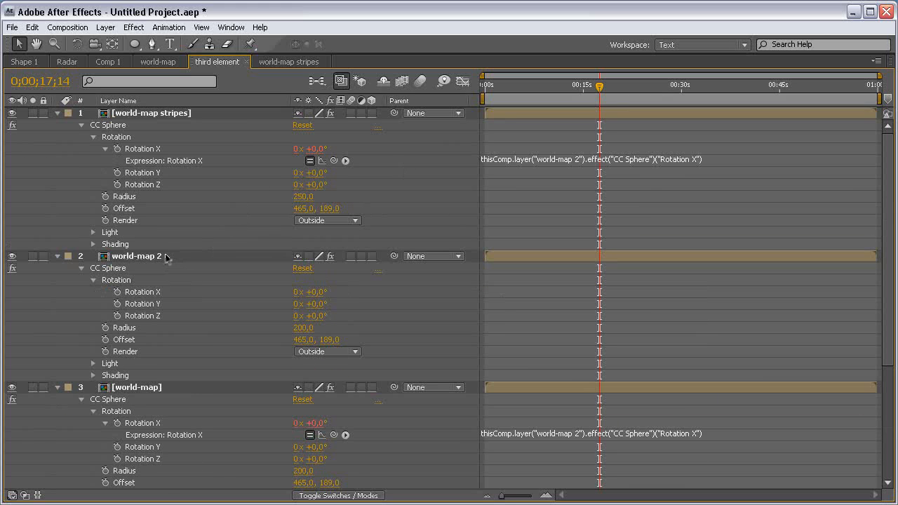
left_click(167, 388)
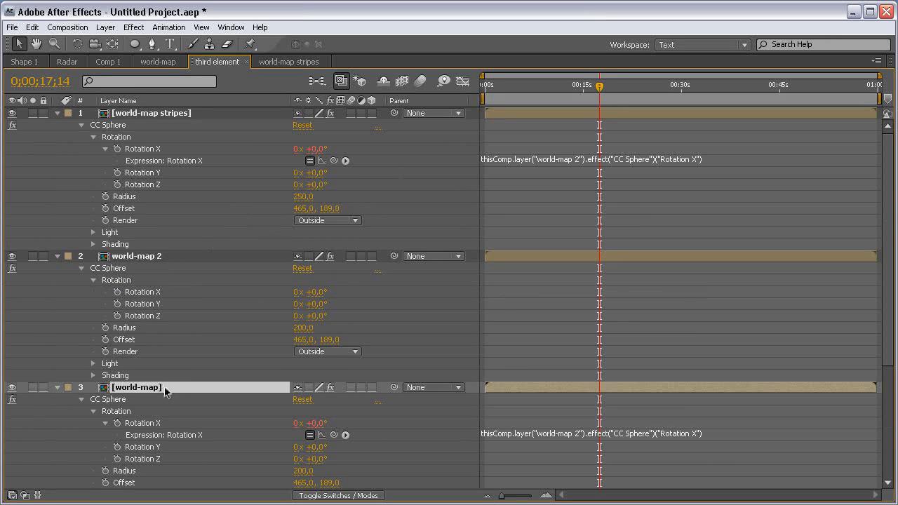
left_click(118, 447, "alt")
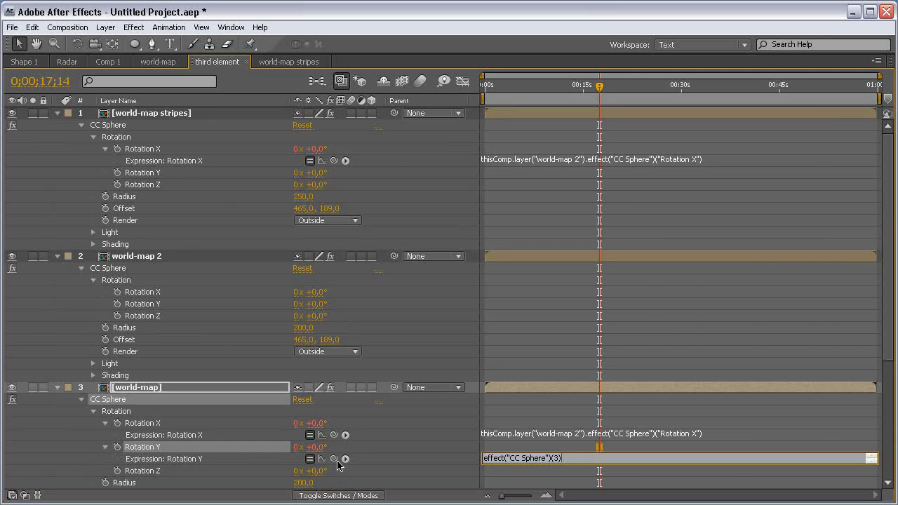
left_click_drag(333, 459, 328, 306)
left_click(362, 299)
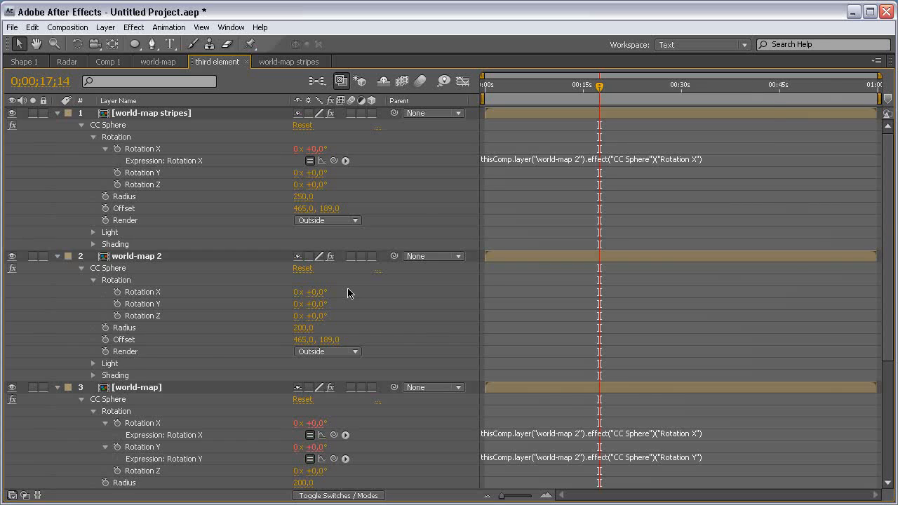
- Set the world-map 2 layer's CC Sphere Rotation X to -25° and Rotation Y to -28°
key("grave")
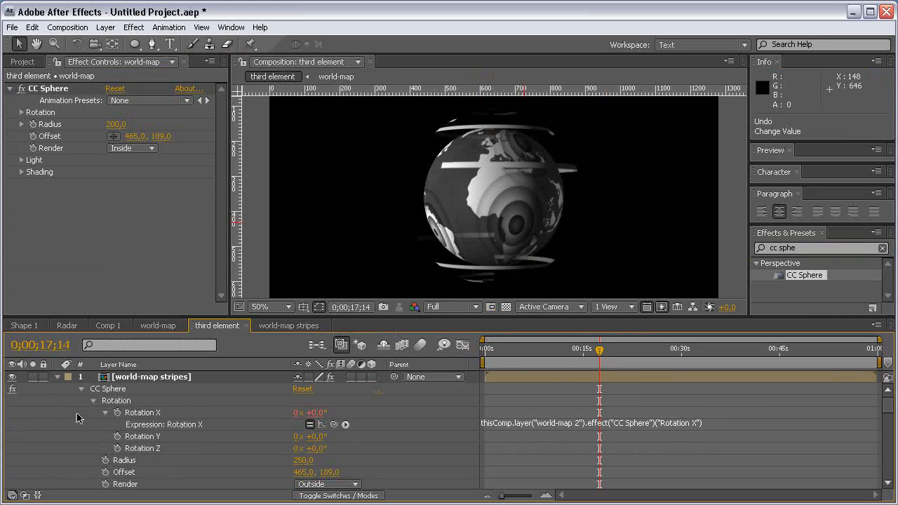
left_click(57, 377)
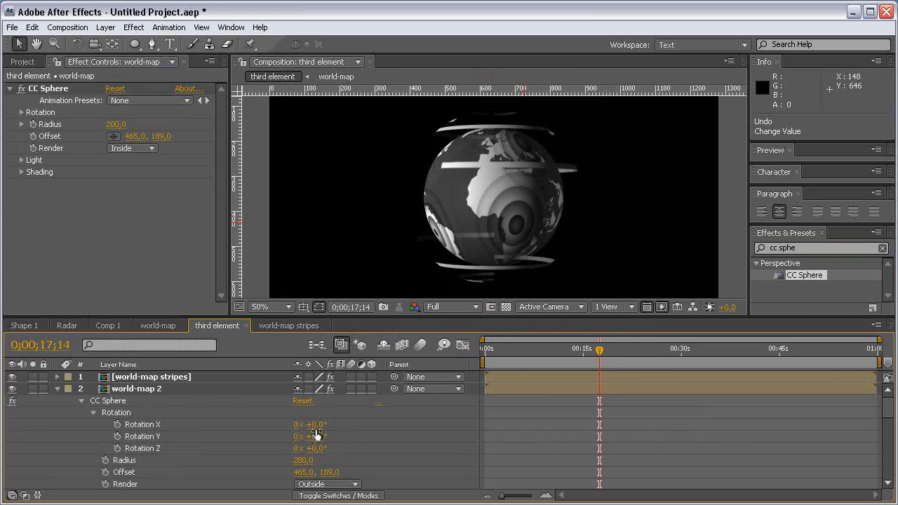
mouse_move(312, 425)
left_mouse_down()
mouse_move(287, 423)
mouse_move(351, 432)
mouse_move(304, 434)
left_mouse_up()
- Keyframe Rotation Y of world-map 2 at 0 seconds and about 15 seconds, with one revolution at the second keyframe
left_click_drag(493, 350, 455, 350)
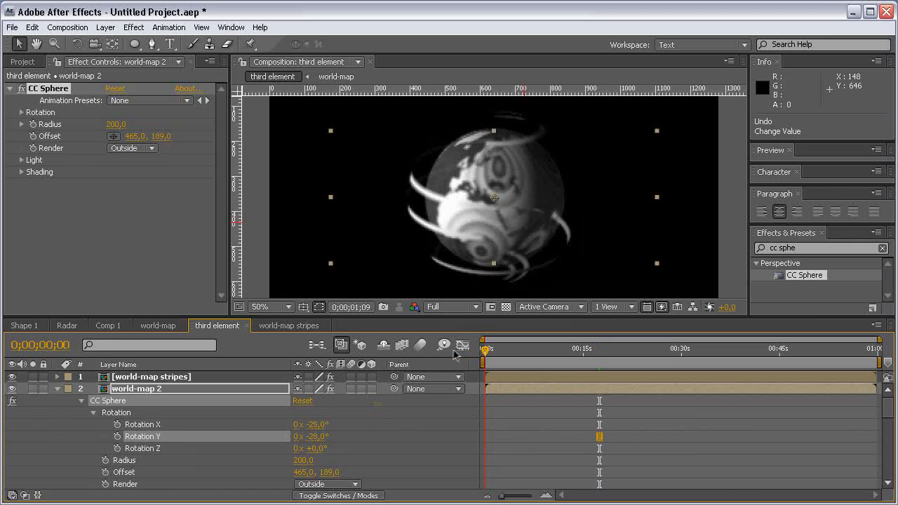
left_click(118, 436)
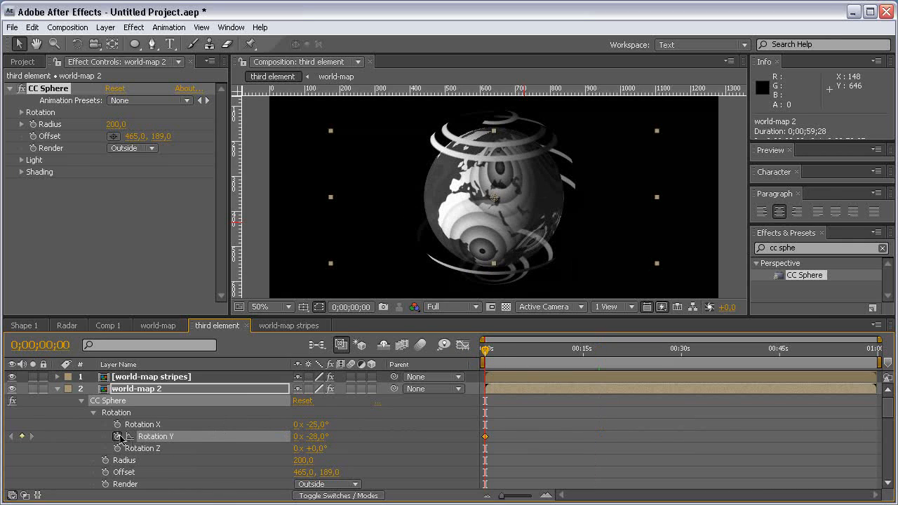
left_click(582, 350)
left_click_drag(315, 436, 354, 435)
left_click(295, 437)
type("1")
left_click(369, 429)
- Scrub and play the globe's rotation with the preview resolution at Half
left_click_drag(579, 354, 503, 359)
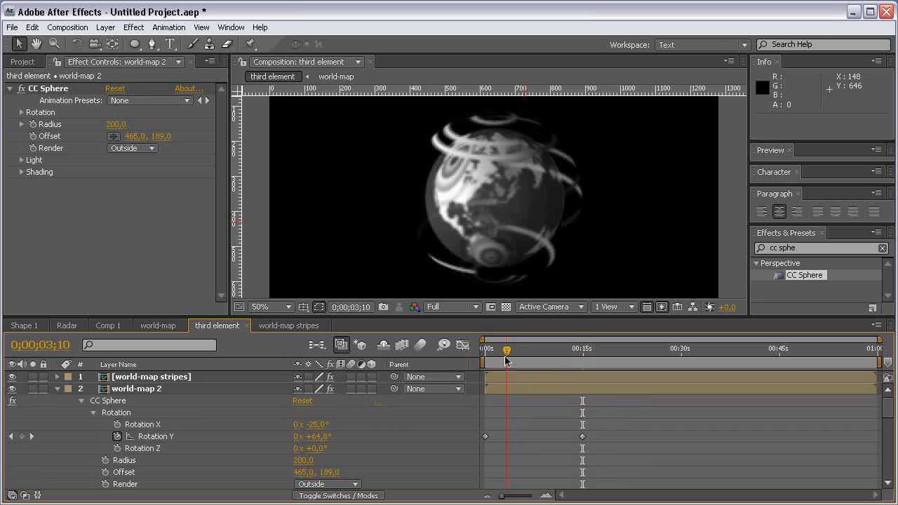
left_click(436, 307)
left_click(440, 343)
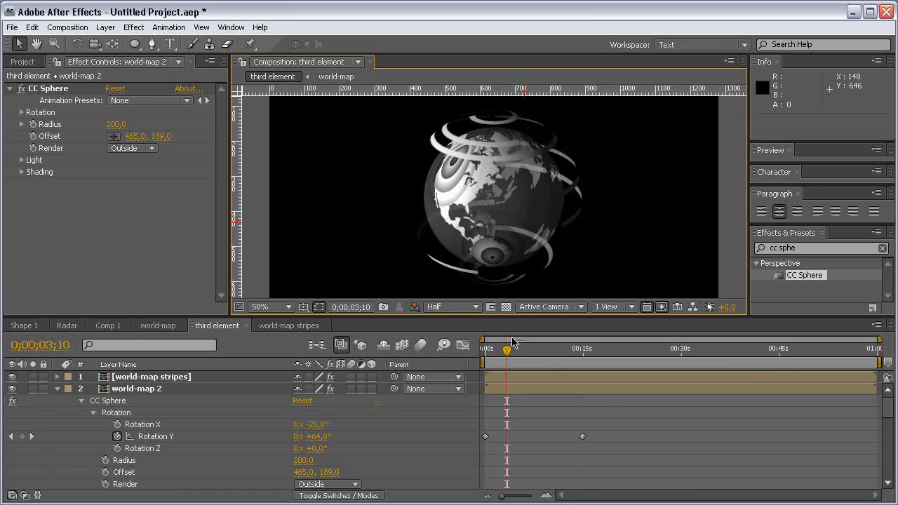
left_click(510, 350)
key("space")
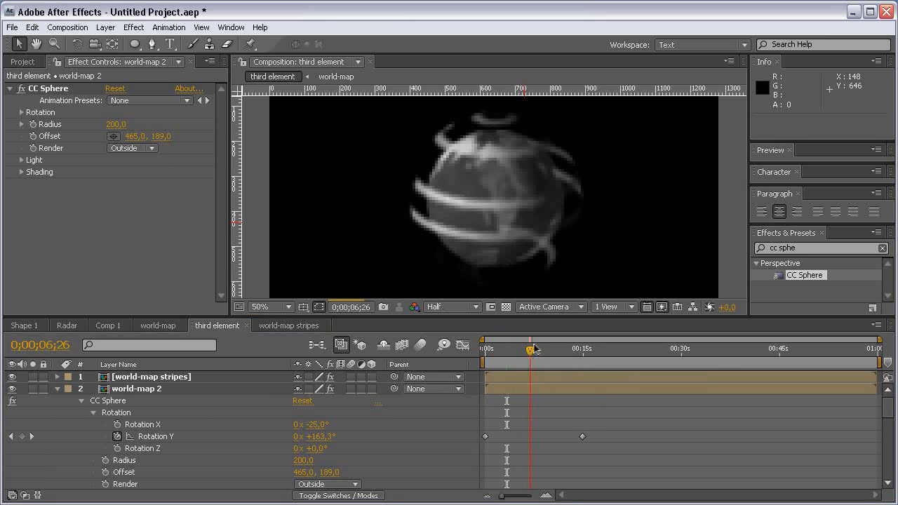
- Collapse the properties of the remaining open layers and set the preview resolution to Full
left_click(57, 390)
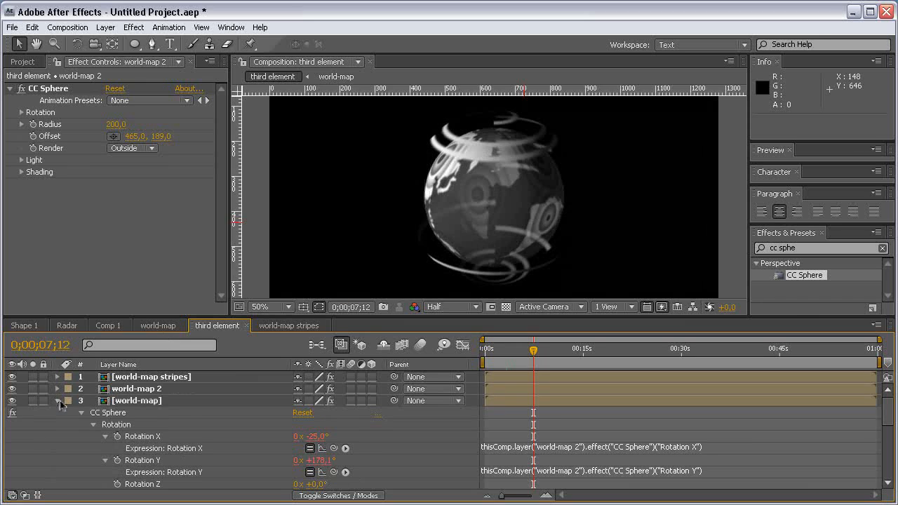
left_click(59, 400)
left_click(57, 414)
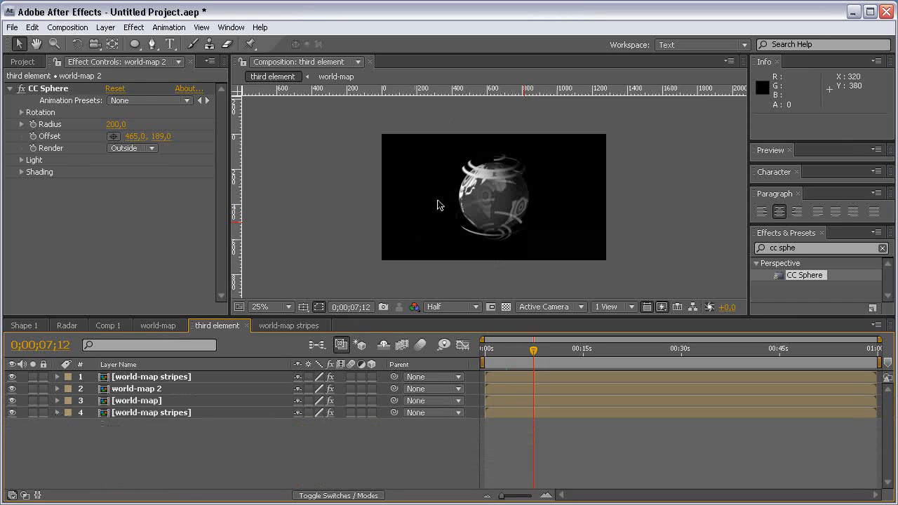
left_click(465, 306)
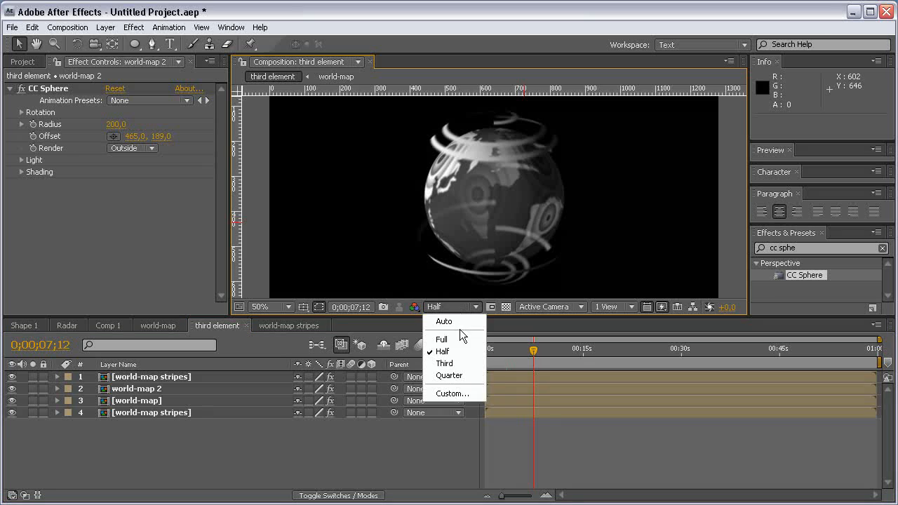
left_click(428, 337)
- Pre-compose all four sphere layers into a new composition named EARTH ELEMENT
key("ctrl+a")
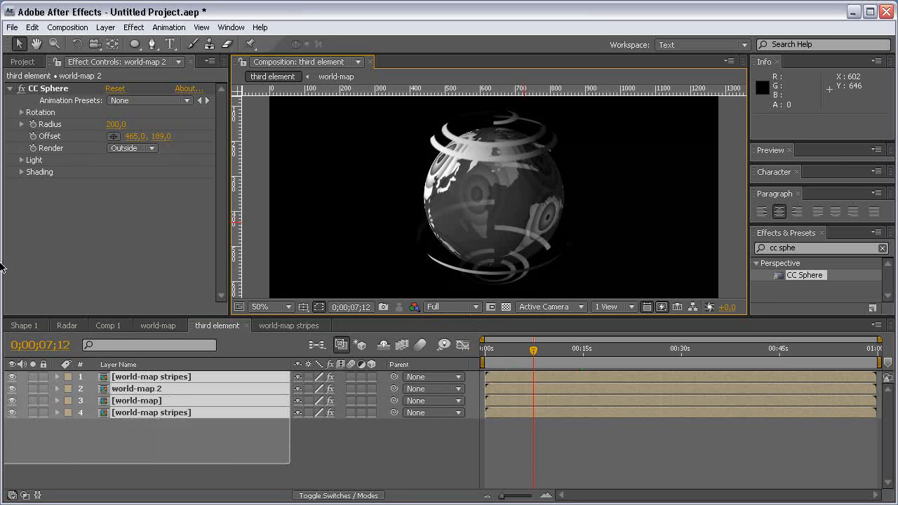
key("ctrl+shift+c")
type("EA")
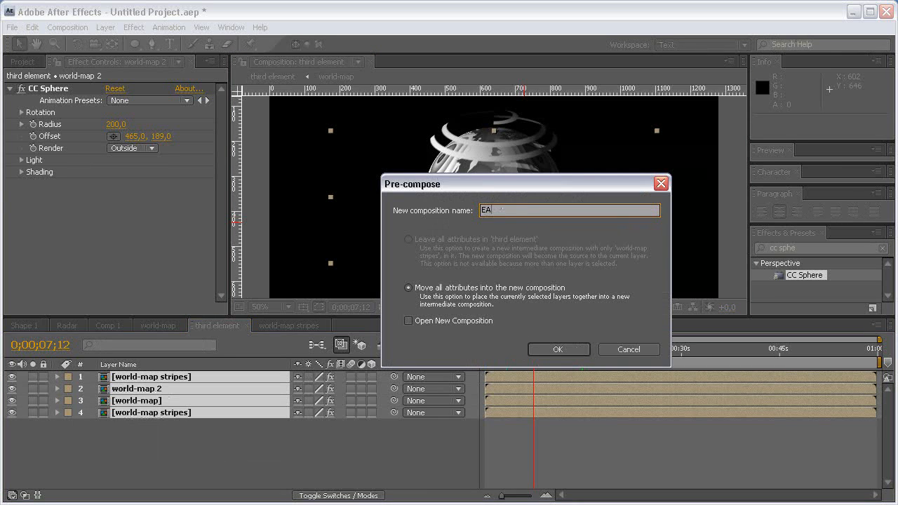
type("RTH ELEMENT")
key("Return")
- Scale the EARTH ELEMENT layer to 75%
key("s")
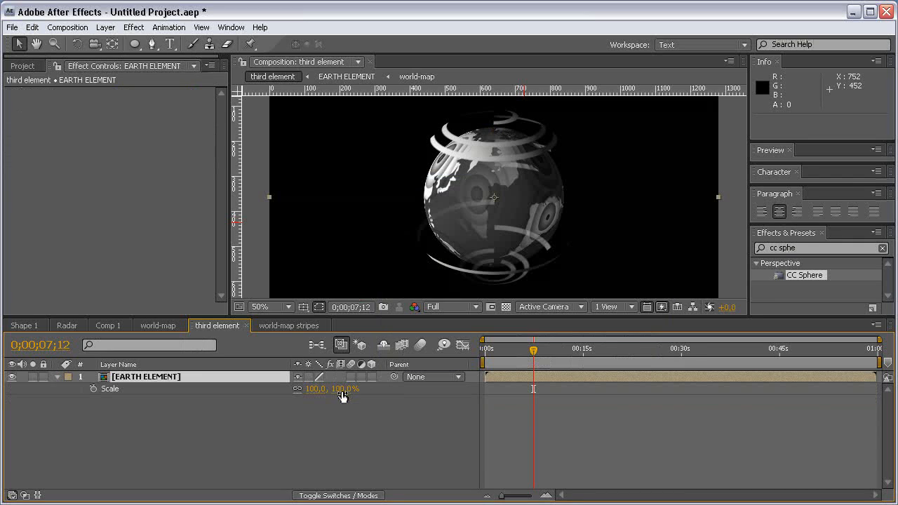
left_click(342, 390)
type("160")
key("Return")
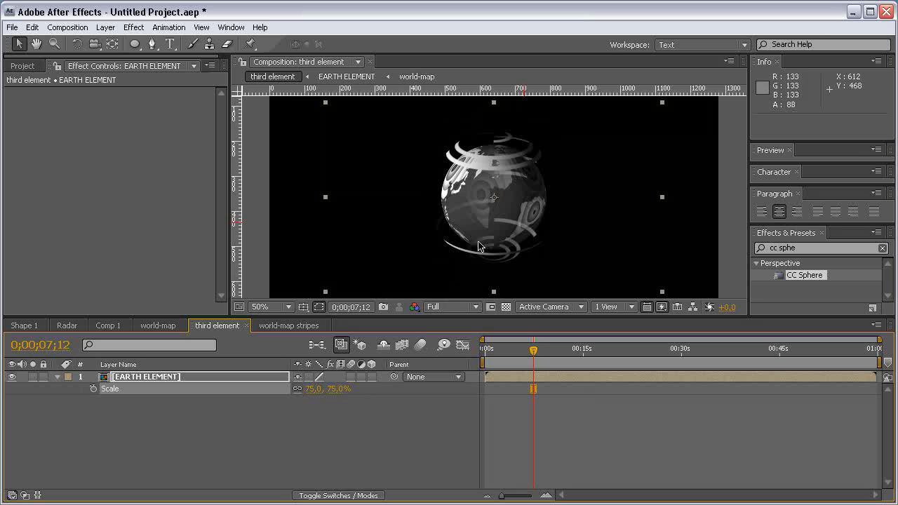
- Switch to the media player and examine the globe element in the Interfaces_preview_h.264 reference video
left_click(508, 306)
left_click(508, 306)
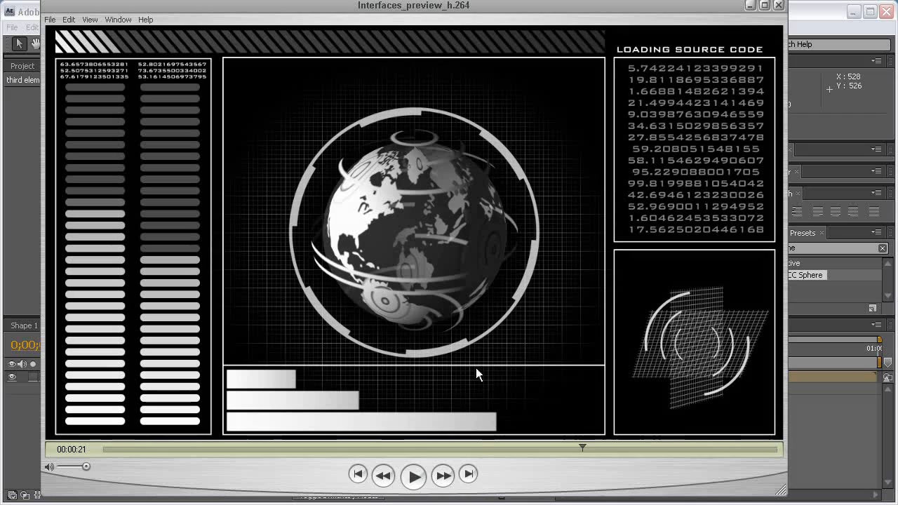
- Scrub through the Interfaces_preview_h.264 reference video and examine the globe interface, its frames and the level bars beside them
left_click(581, 446)
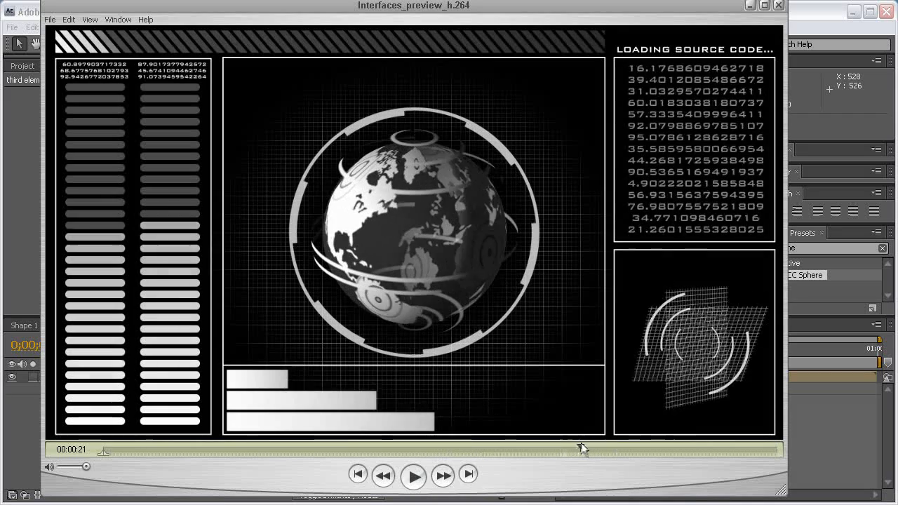
mouse_move(581, 446)
left_mouse_down()
mouse_move(589, 447)
mouse_move(581, 442)
left_mouse_up()
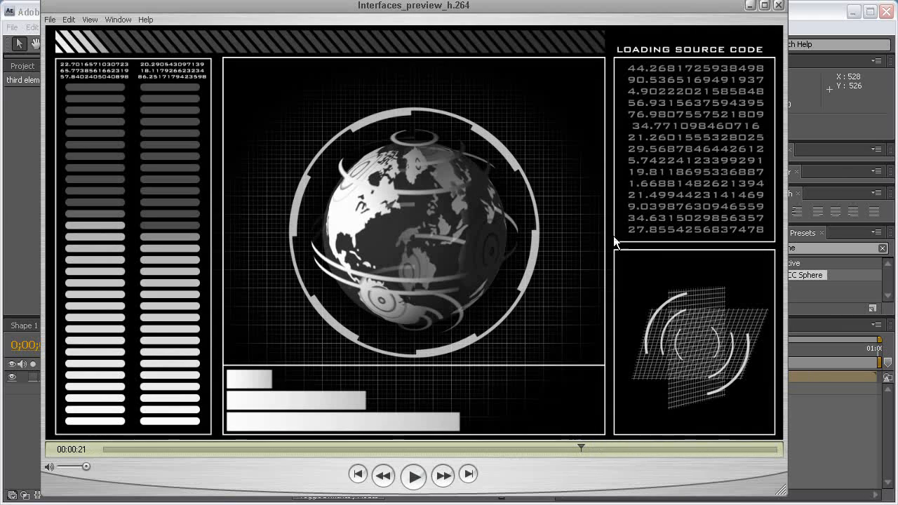
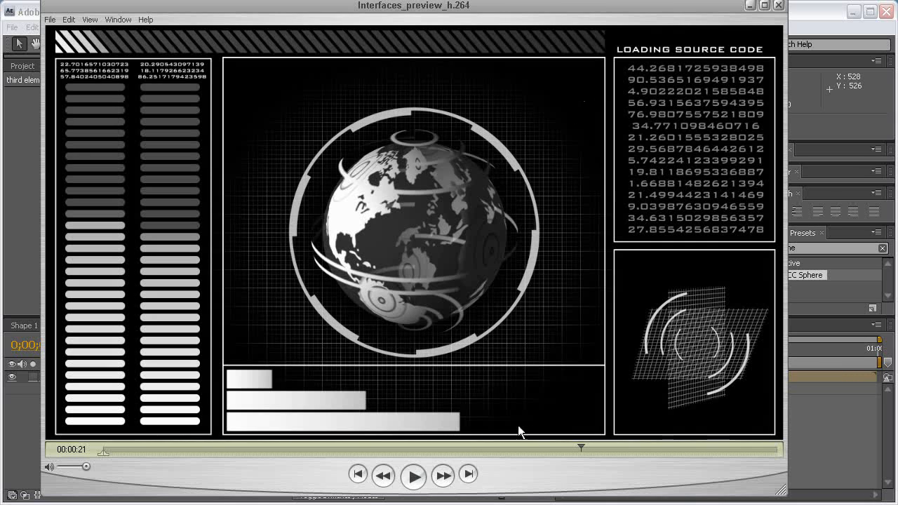
left_click_drag(584, 446, 596, 446)
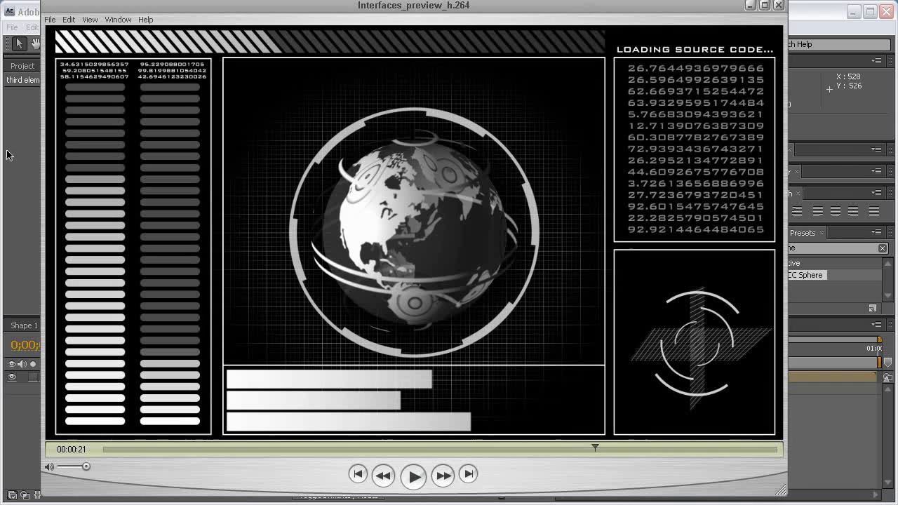
left_click(21, 326)
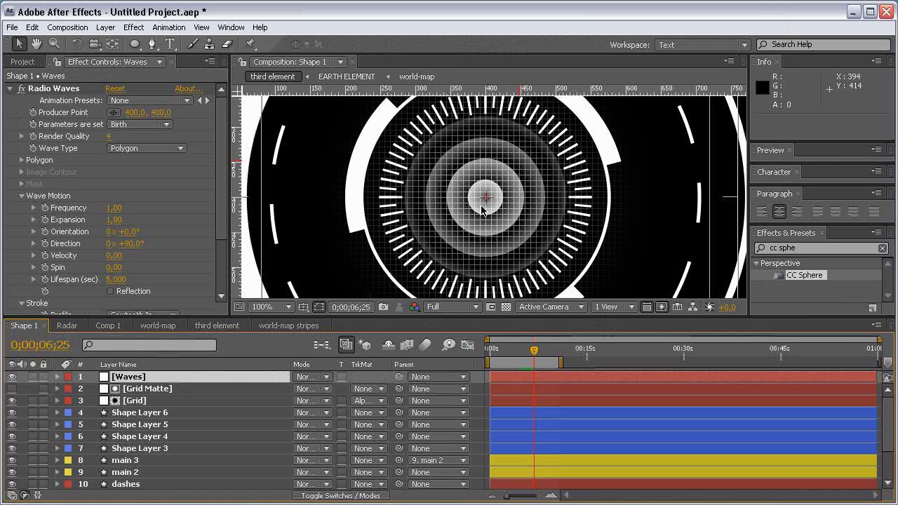
left_click(270, 326)
key("alt+Tab")
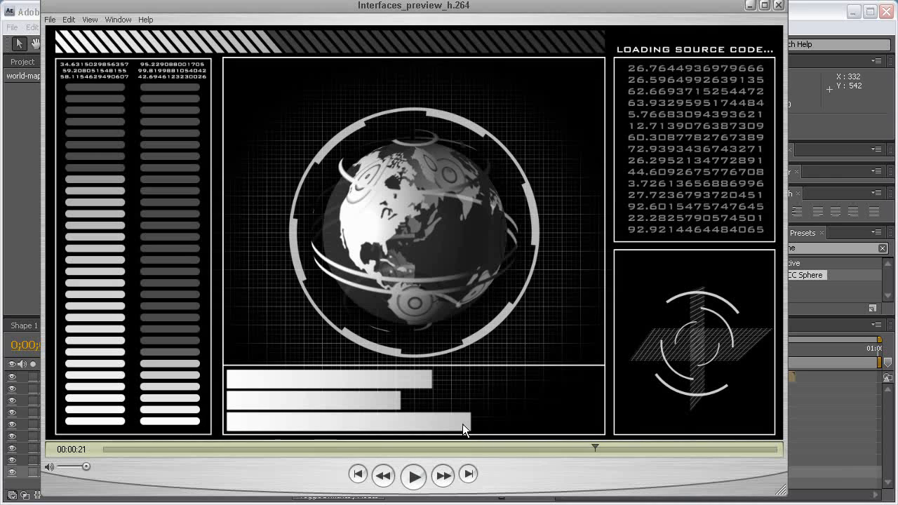
mouse_move(598, 447)
left_mouse_down()
mouse_move(395, 448)
mouse_move(592, 448)
left_mouse_up()
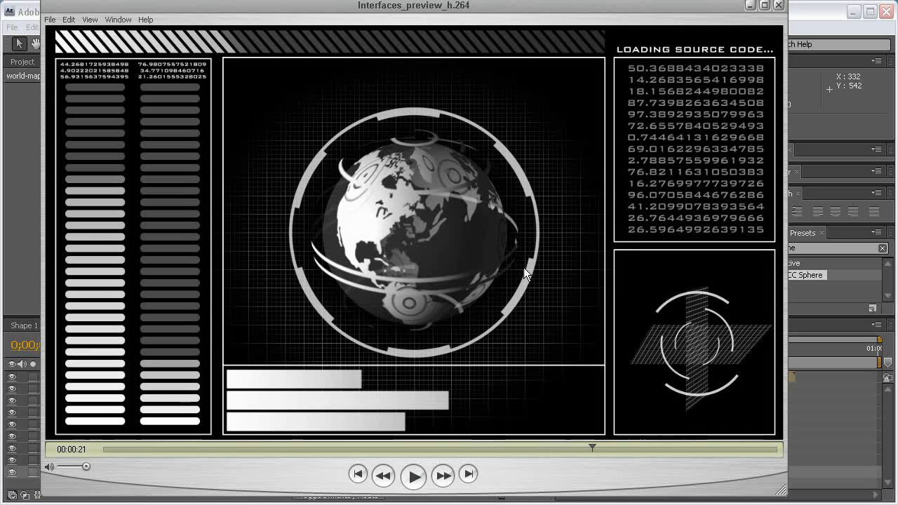
left_click_drag(575, 449, 303, 448)
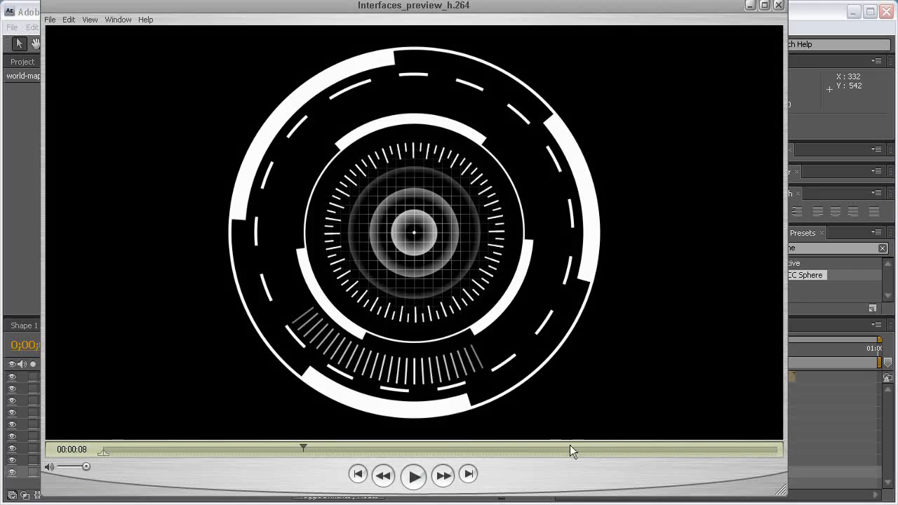
left_click_drag(571, 449, 674, 449)
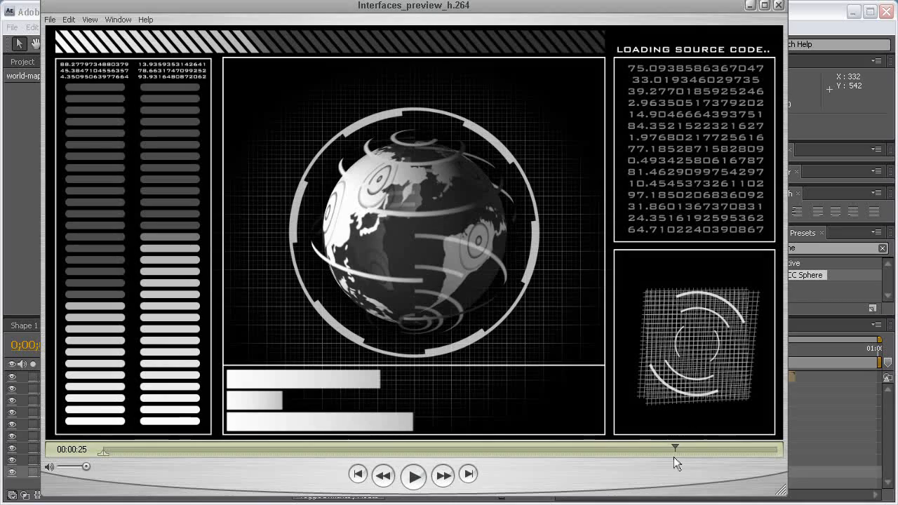
mouse_move(675, 448)
left_mouse_down()
mouse_move(751, 448)
mouse_move(661, 449)
left_mouse_up()
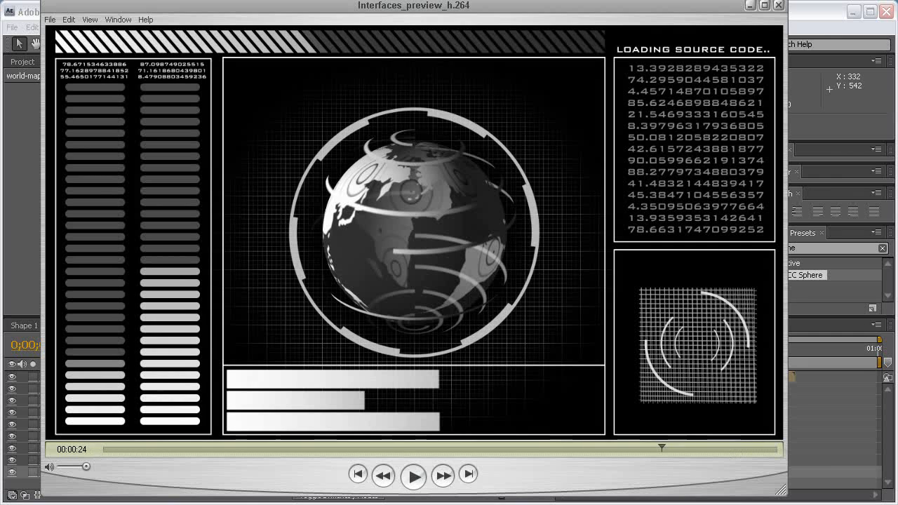
- Switch to After Effects and draw a stroked square frame centred around the globe in the third element composition at 0;00;05;11
key("alt+Tab")
left_click(221, 325)
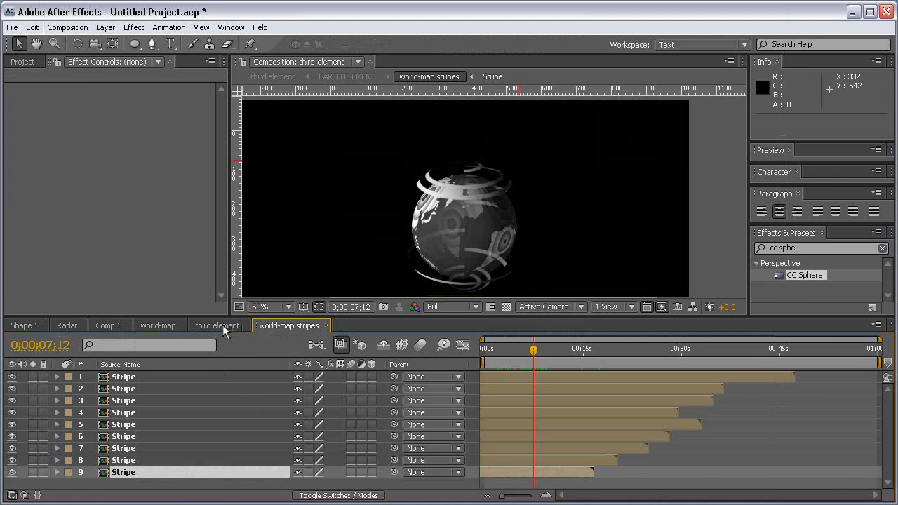
left_click_drag(533, 350, 515, 352)
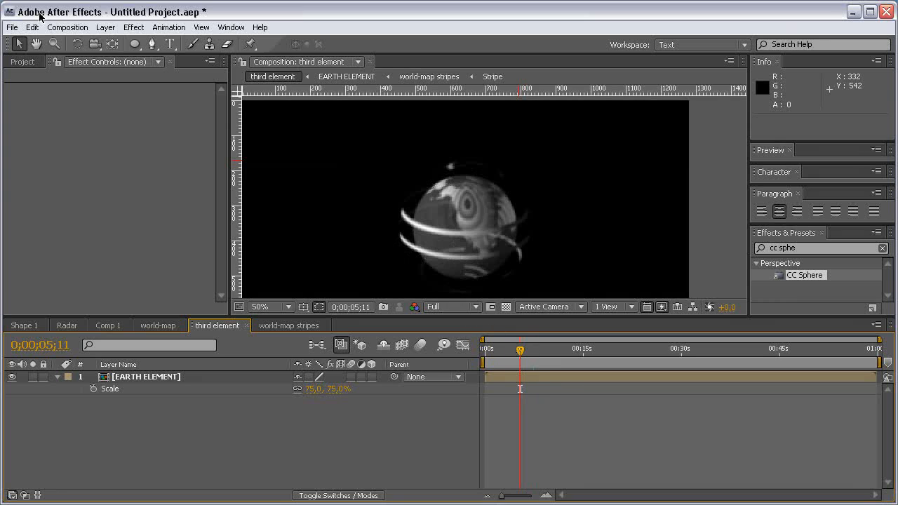
left_click_drag(135, 45, 187, 41)
scroll(457, 149, "down", 2)
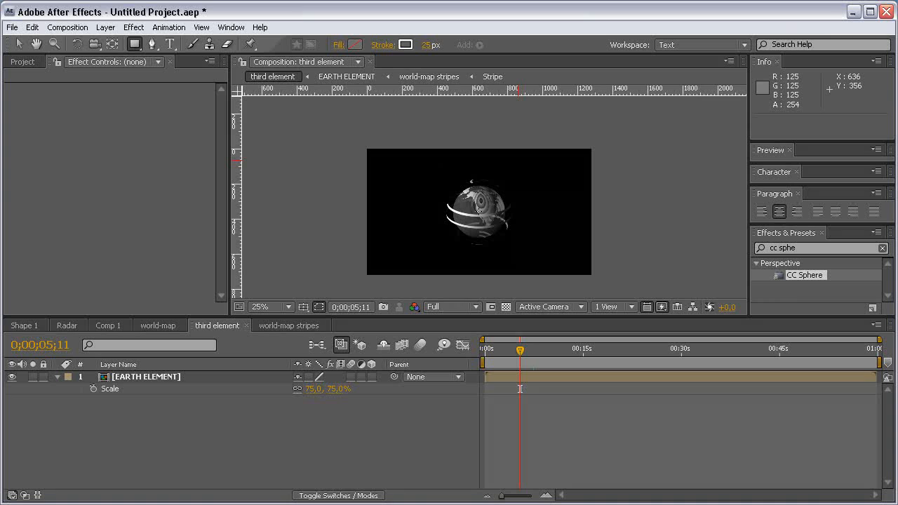
key("apostrophe")
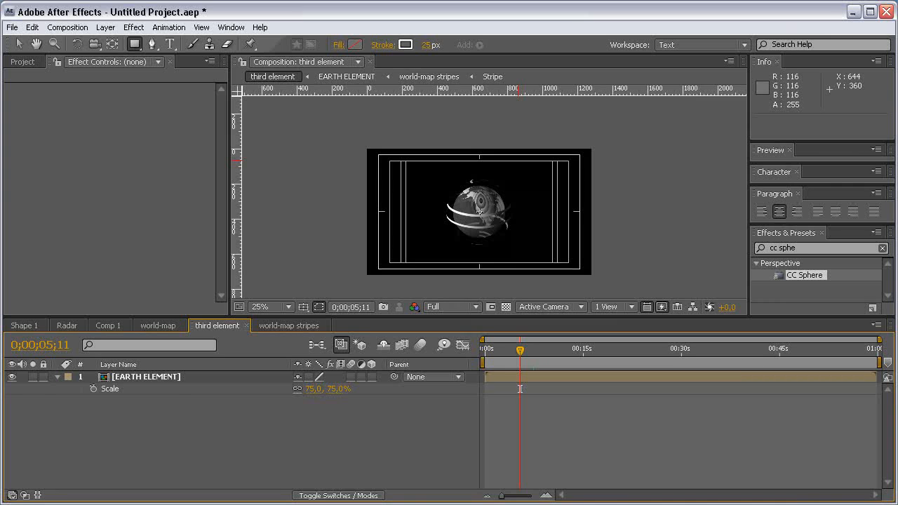
left_click_drag(479, 210, 524, 257)
- Set the square frame's stroke width to 5 px and deselect the layer
left_click(427, 45)
type("5")
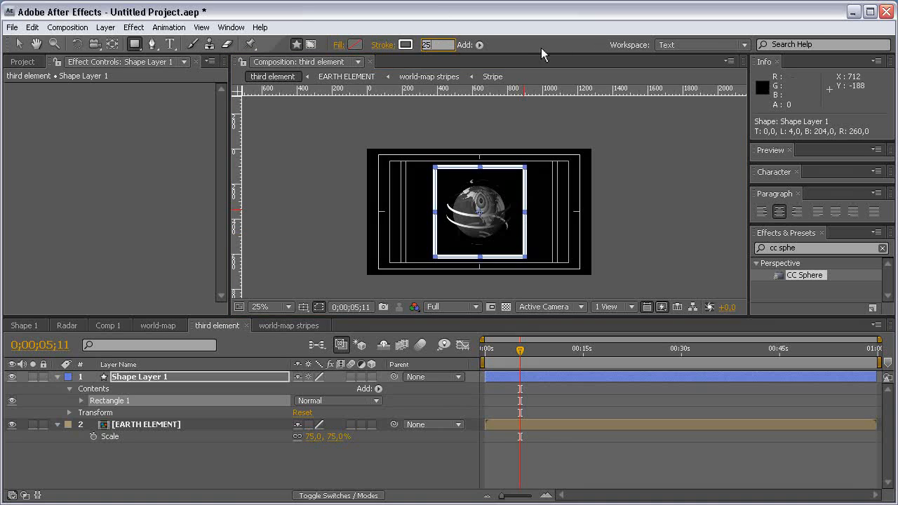
left_click(541, 48)
key("period")
left_click(420, 451)
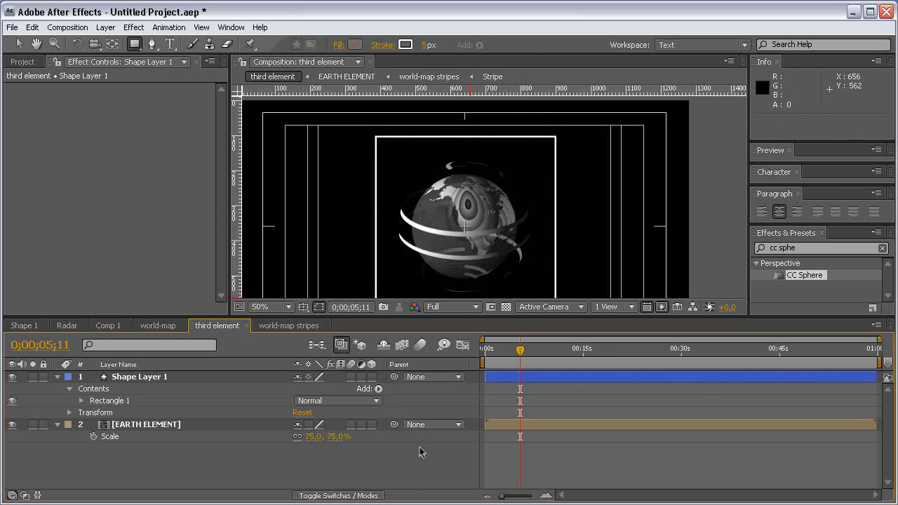
- Draw a flat rounded rectangle about 122 by 20 px left of the square frame as a new shape layer
scroll(417, 233, "up", 1)
scroll(417, 232, "down", 1)
key("space")
left_click_drag(396, 239, 514, 168)
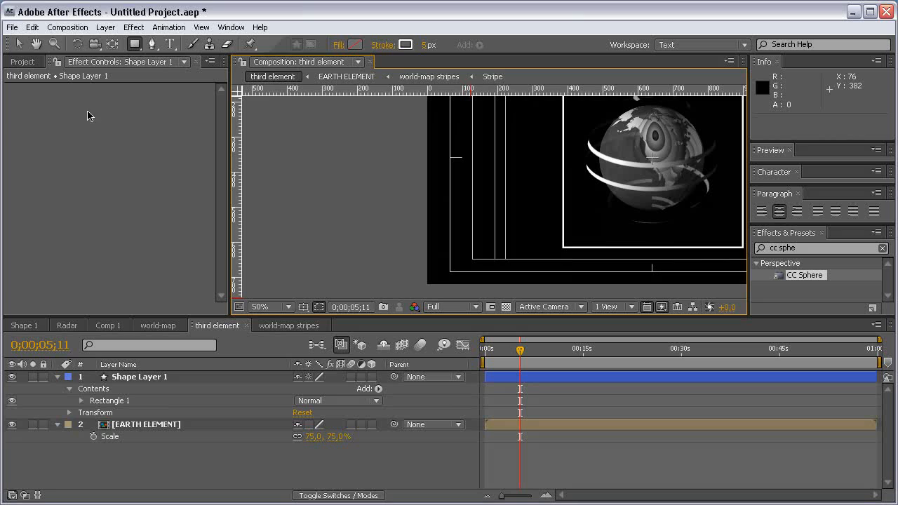
left_click_drag(135, 44, 202, 64)
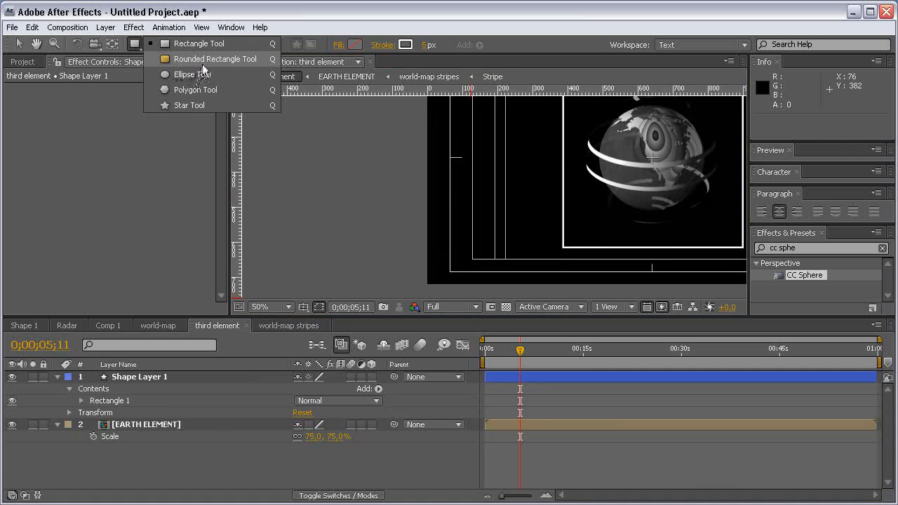
left_click(203, 62)
scroll(505, 202, "up", 1)
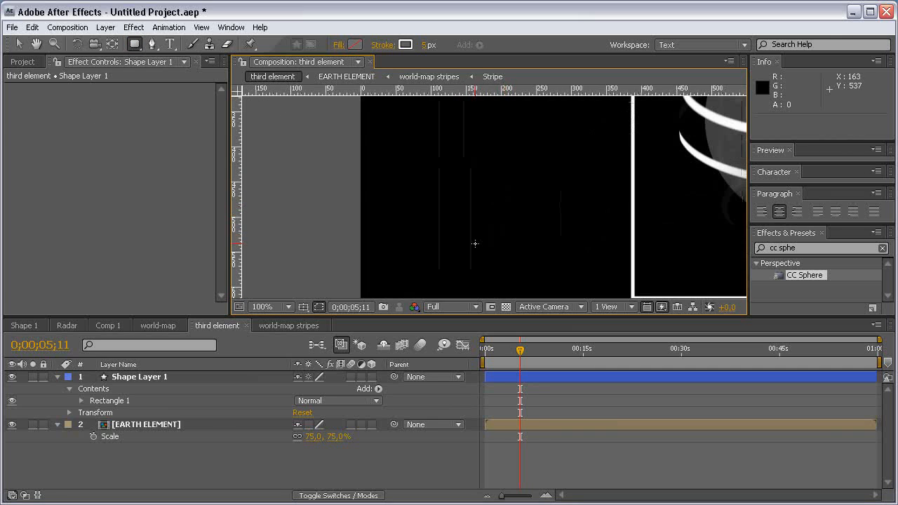
key("space")
left_click_drag(507, 243, 516, 165)
left_click_drag(622, 202, 534, 217)
- Remove the rounded bar's stroke and give it a solid white fill
left_click(406, 47, "alt")
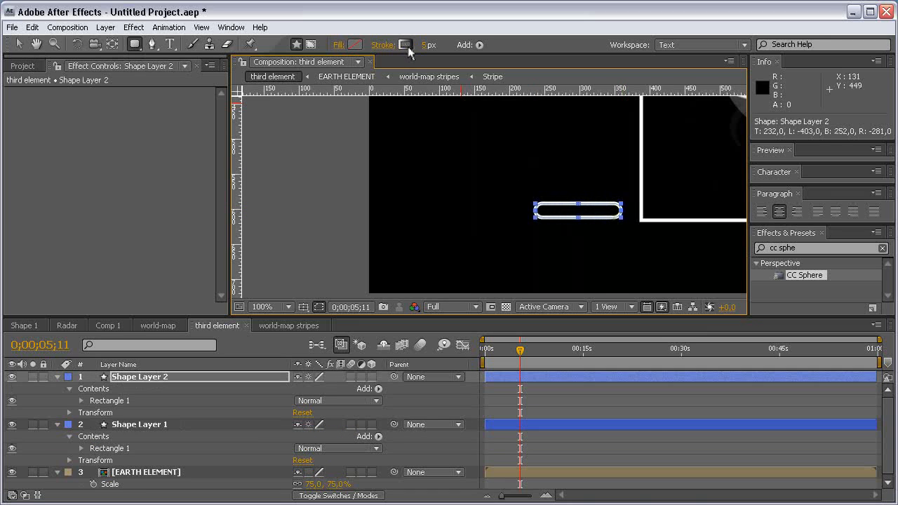
left_click(406, 46, "alt")
left_click(407, 46, "alt")
left_click(355, 44, "alt")
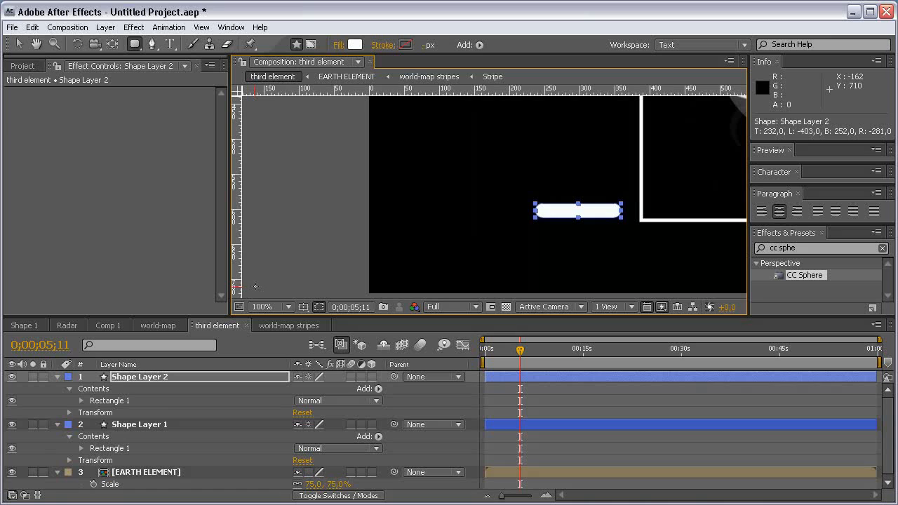
- Add a Repeater to the rounded bar's Rectangle 1 group and expand its properties
left_click(81, 400)
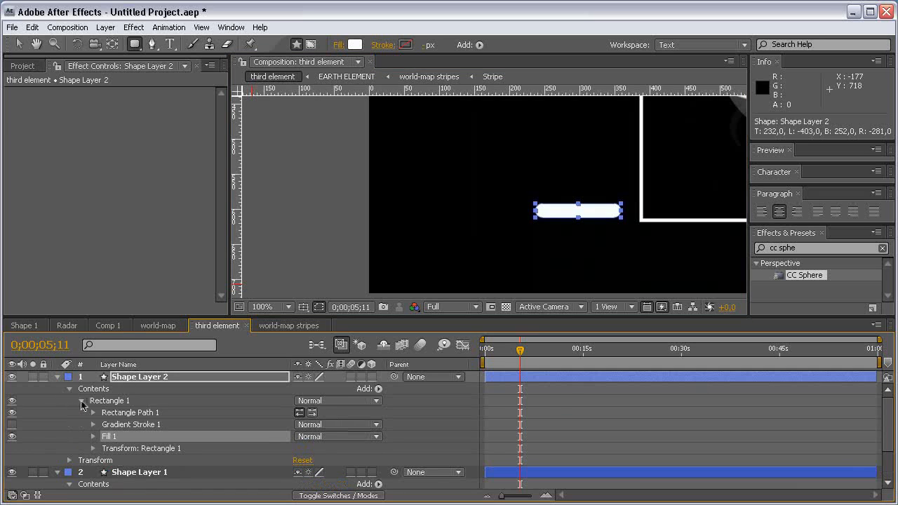
left_click(378, 388)
left_click(415, 504)
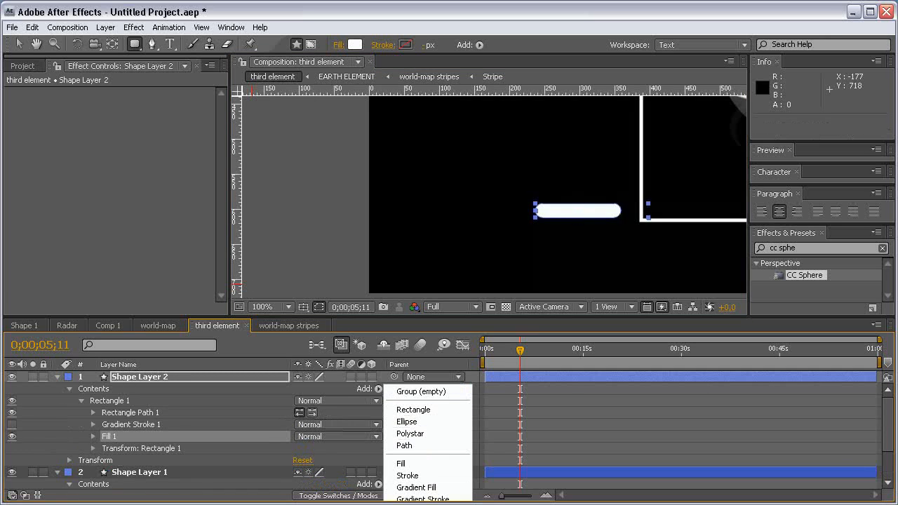
left_click(94, 448)
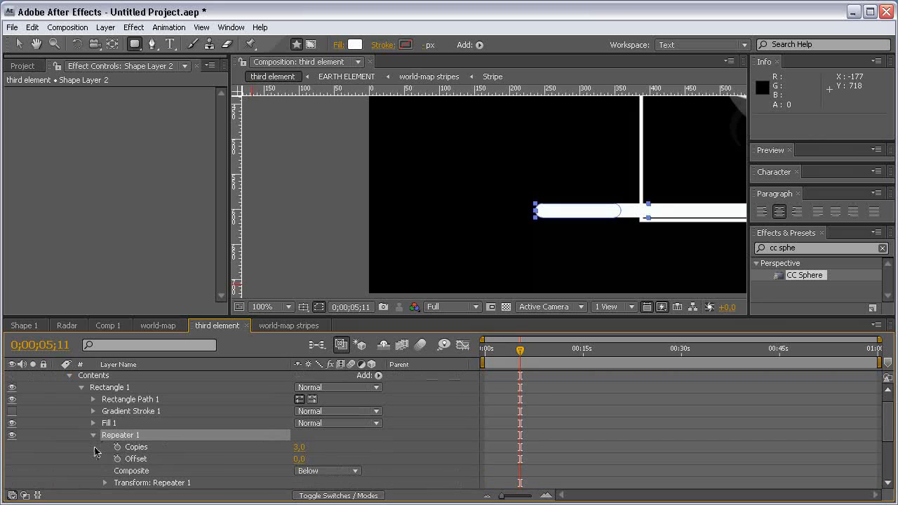
- Set the repeater's transform position to 0, -30 so the copies stack upward
left_click(105, 482)
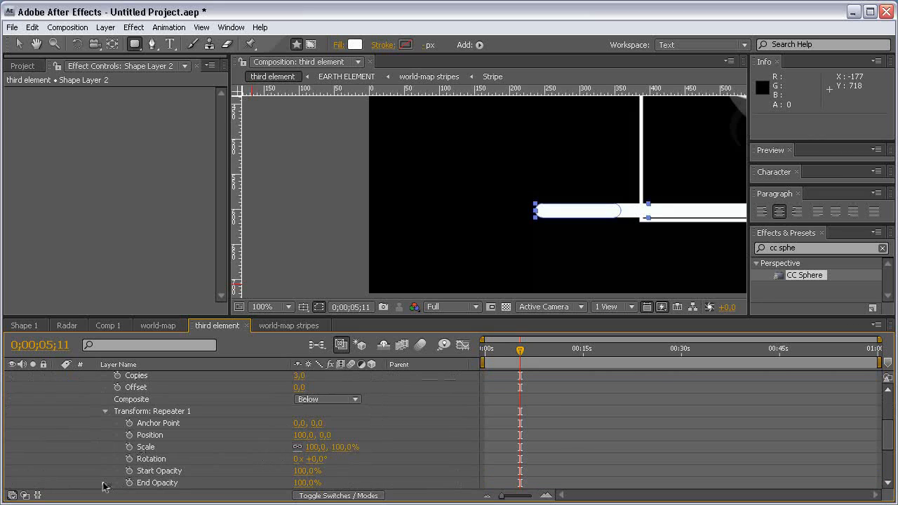
left_click(301, 435)
type("0")
key("Return")
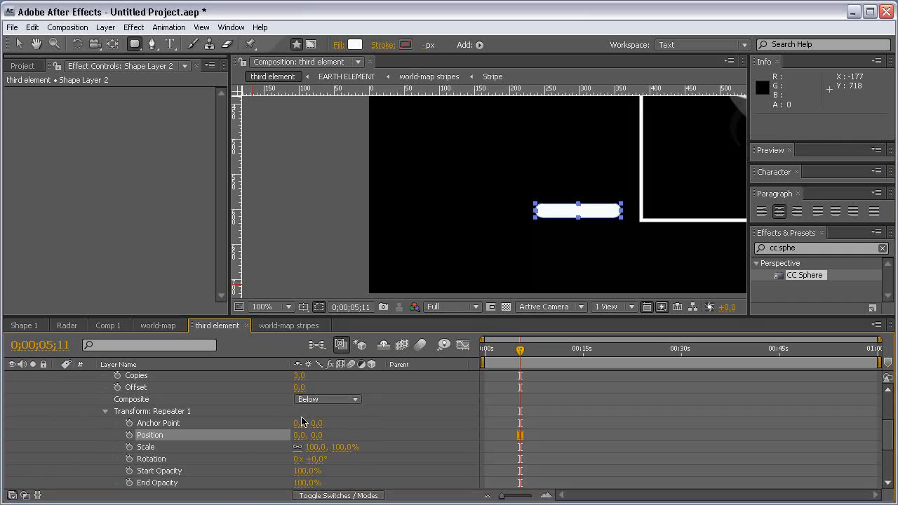
left_click_drag(315, 435, 298, 435)
left_click(318, 436)
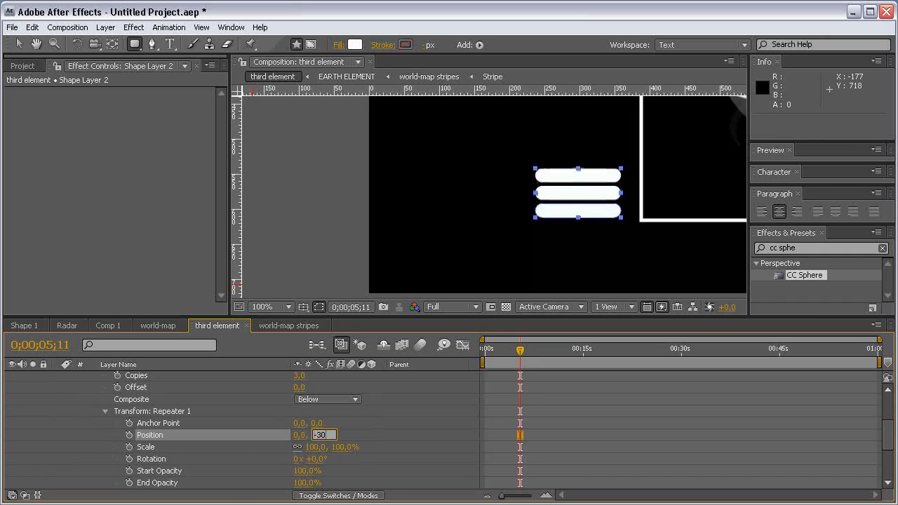
type("-30")
key("Return")
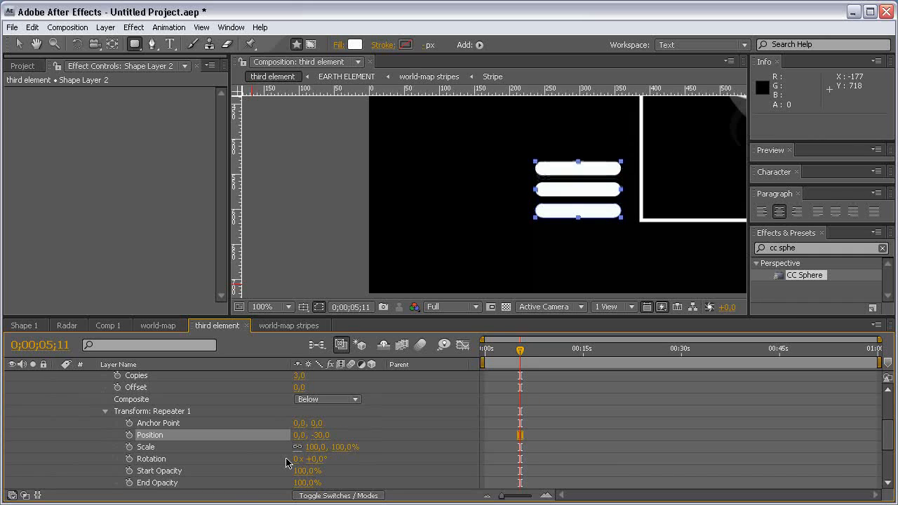
- Try 15 copies for the bar's repeater and settle on 18
left_click(298, 376)
type("15")
key("Return")
key("comma")
key("comma")
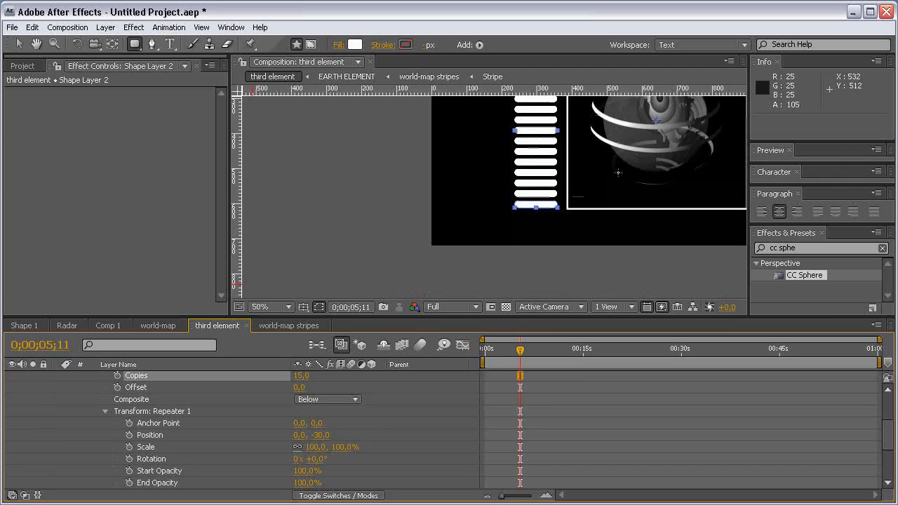
left_click(297, 375)
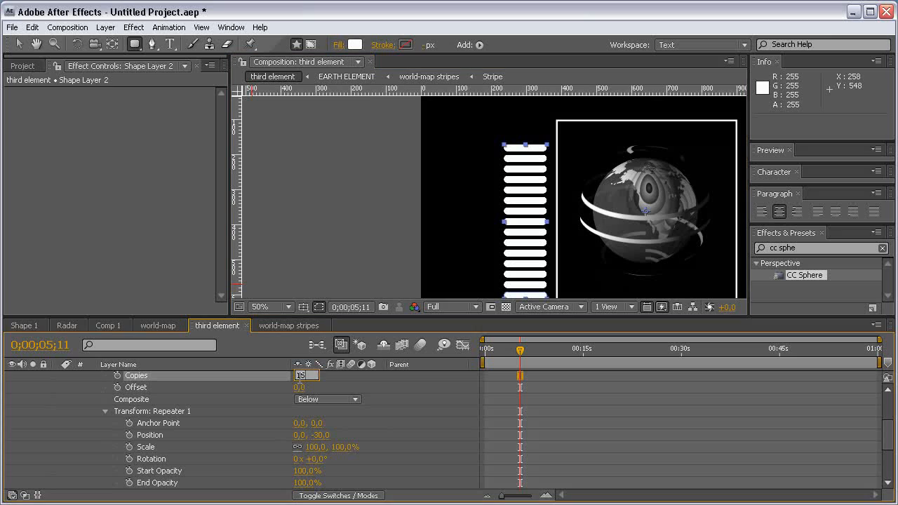
type("18")
key("Return")
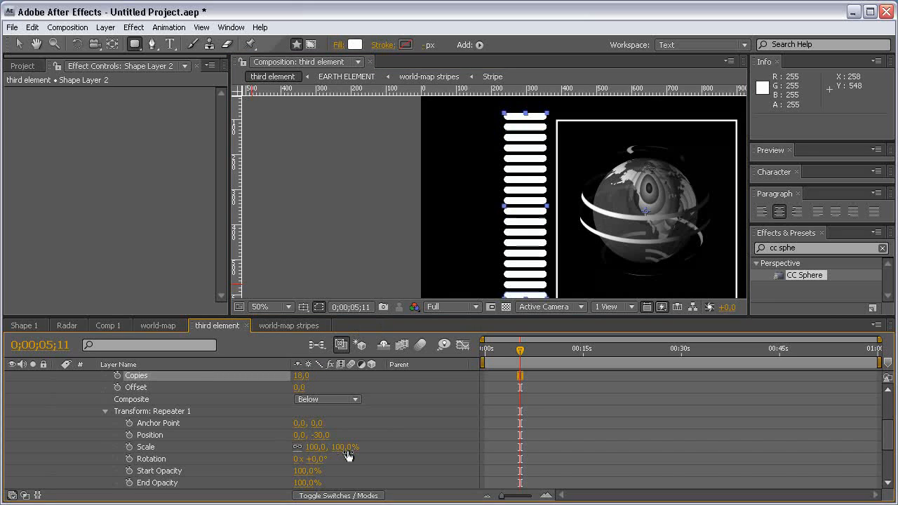
- Lower the opacity of Shape Layer 2, trying 25% and settling on 40%
scroll(337, 459, "down", 1)
key("t")
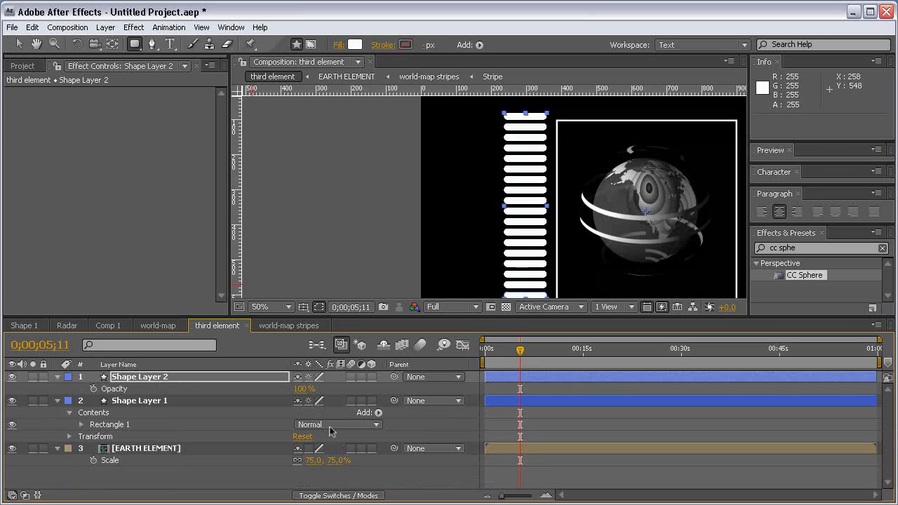
left_click(301, 387)
type("25")
key("Return")
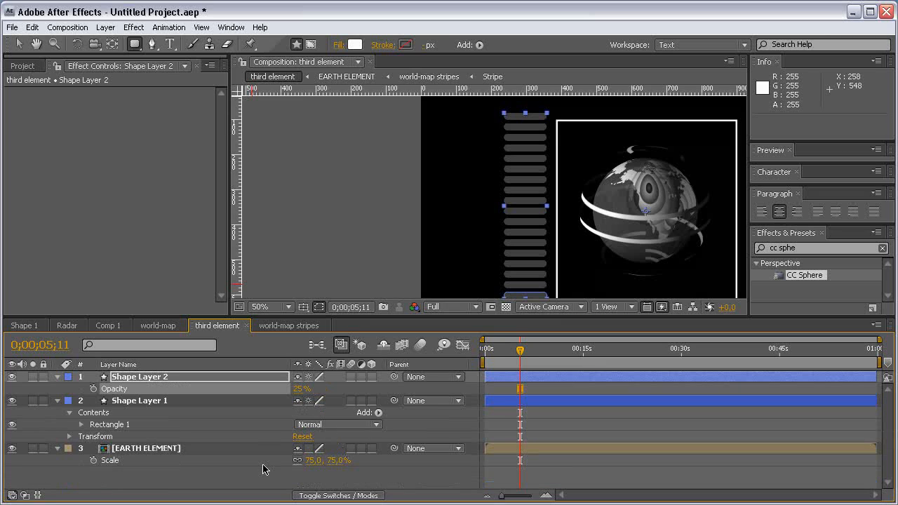
left_click(300, 388)
type("40")
key("Return")
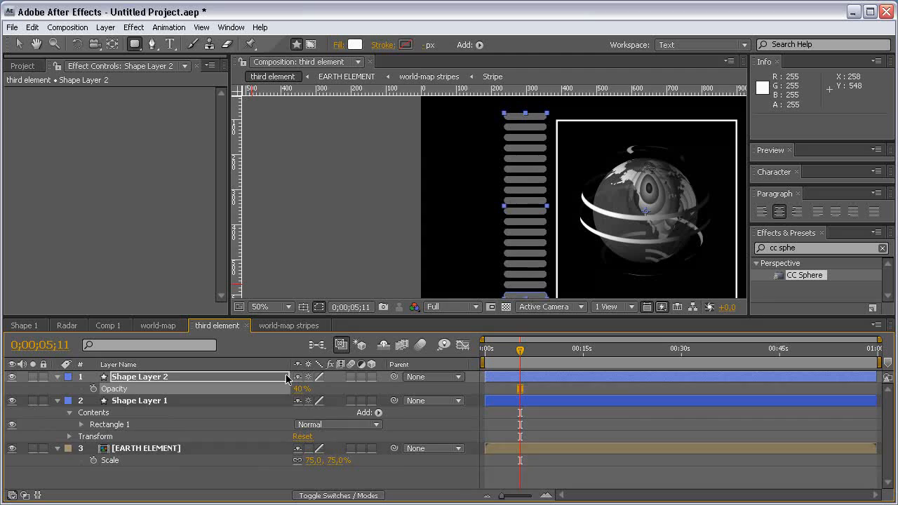
- Duplicate Shape Layer 2 and set the copy's opacity to 100%
key("ctrl+d")
left_click(57, 377)
key("t")
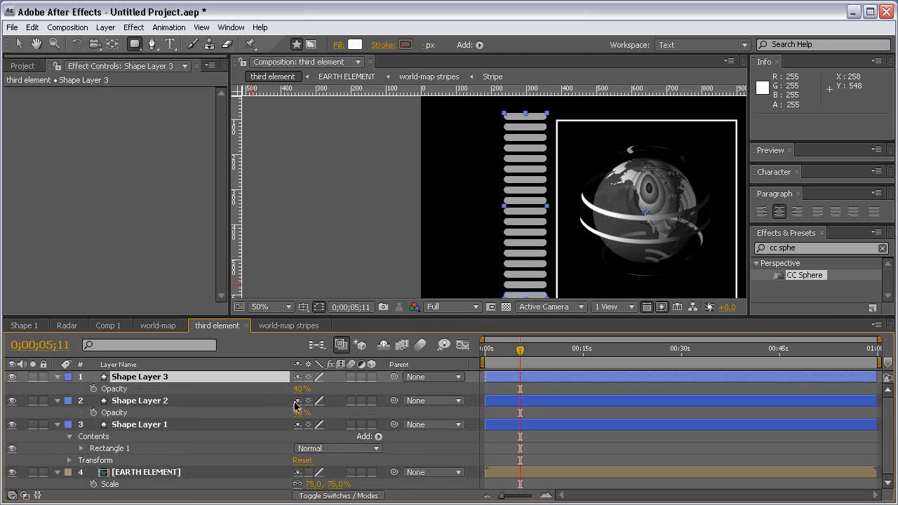
left_click_drag(298, 393, 570, 386)
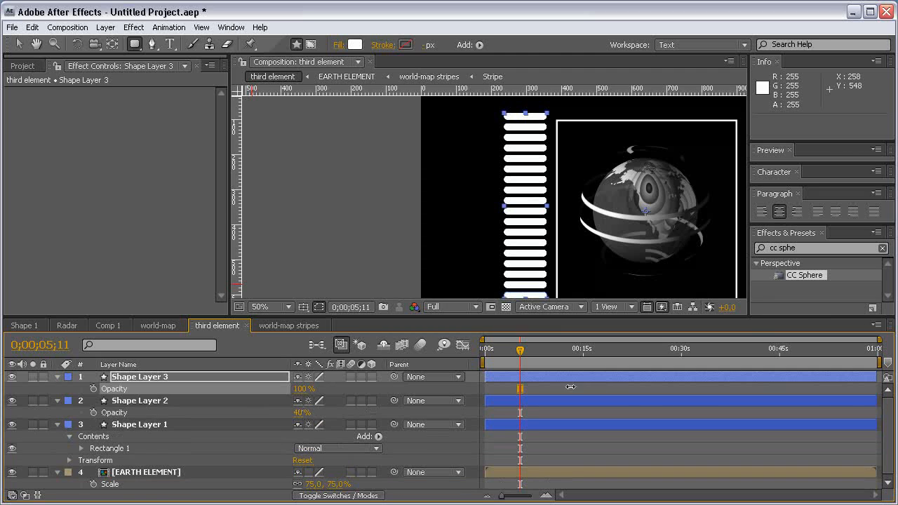
- Expand Repeater 1 in Shape Layer 3, try 2 copies and settle on 9
left_click(57, 377)
left_click(69, 401)
left_click(69, 388)
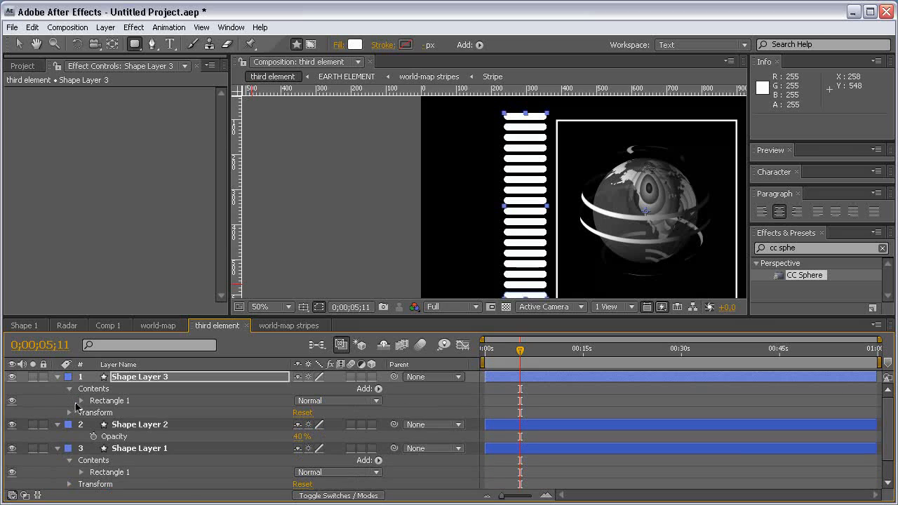
left_click(81, 400)
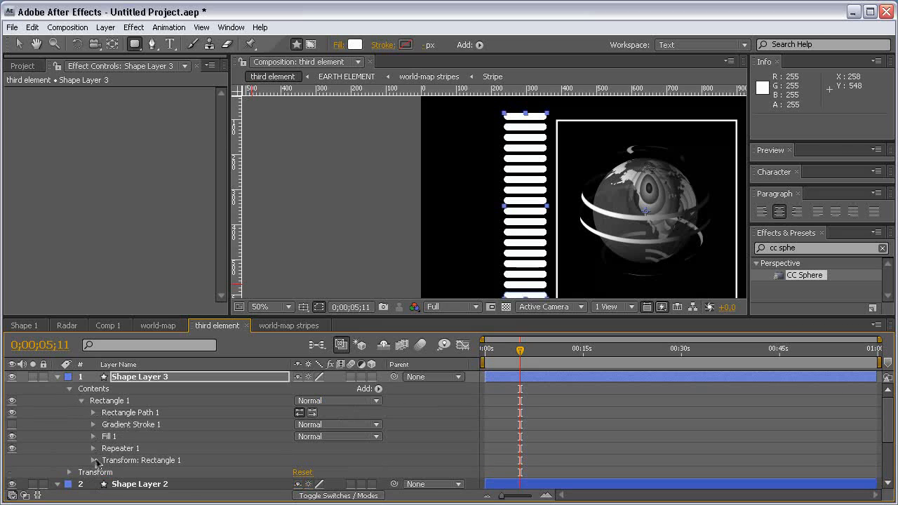
left_click(93, 448)
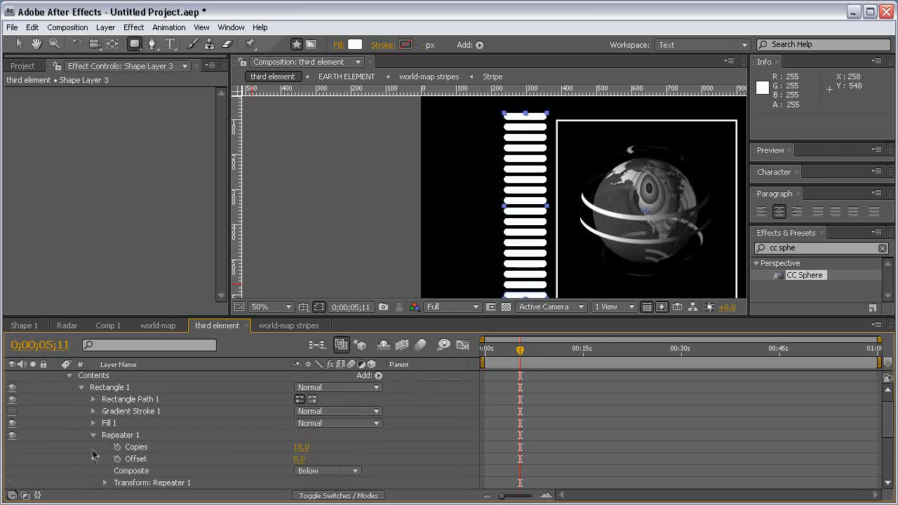
left_click(300, 446)
type("2")
key("Return")
left_click(299, 447)
type("9")
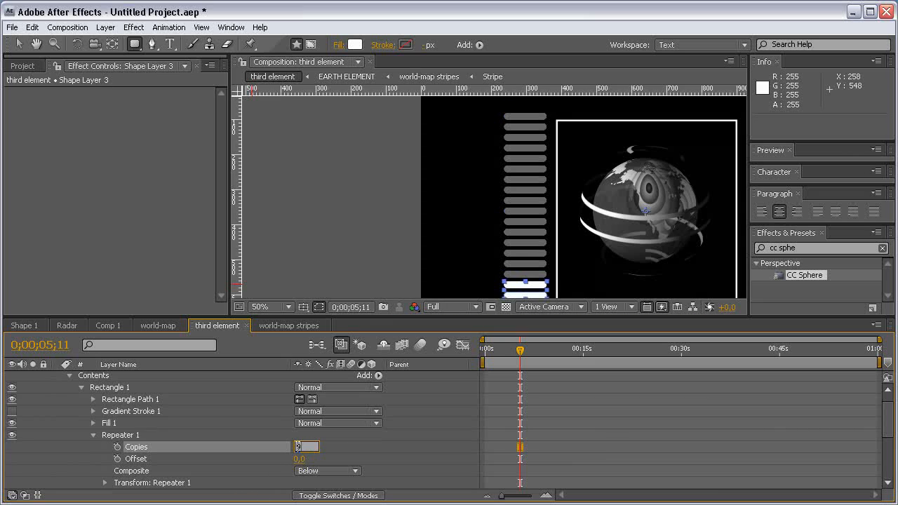
key("Return")
- Add the expression wiggle(2,9) to the Copies property of Shape Layer 3's repeater
left_click(117, 447, "alt")
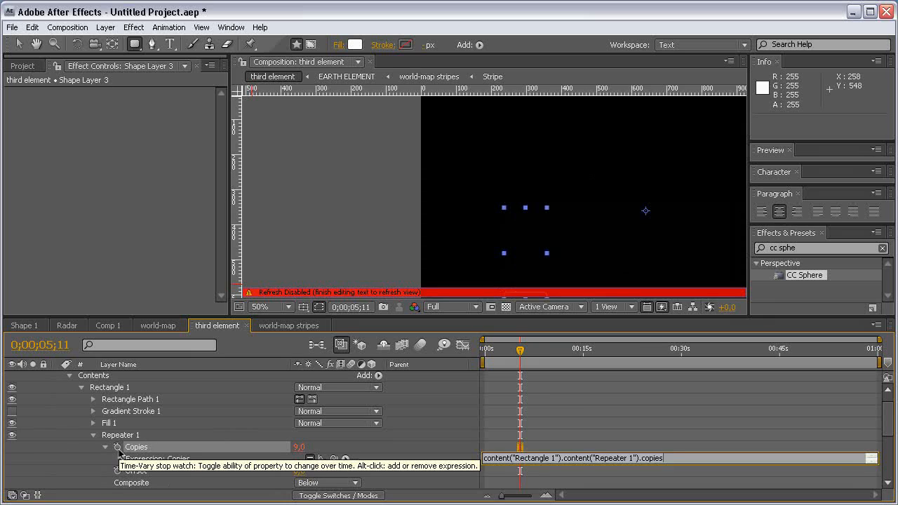
type("wiggle(2")
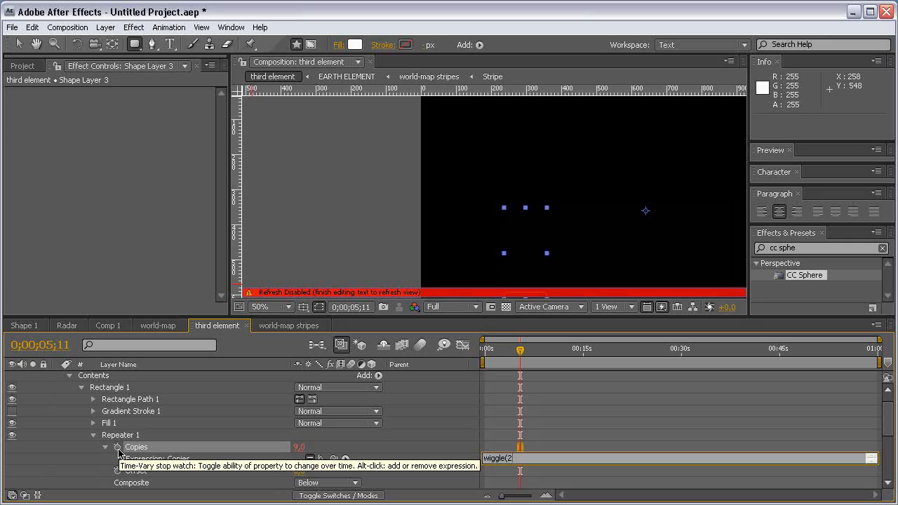
type(",9)")
left_click(437, 423)
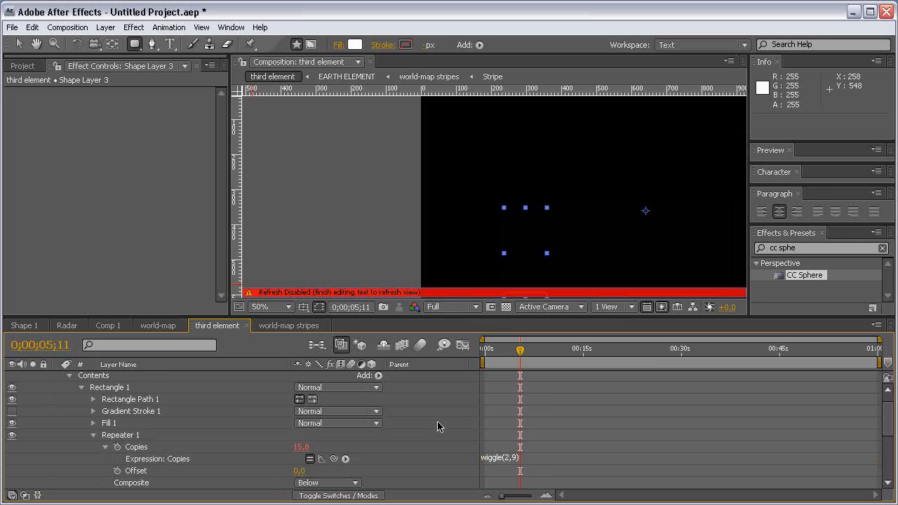
- Set the End Opacity in the transform of Shape Layer 3's repeater to 50%
scroll(401, 441, "down", 3)
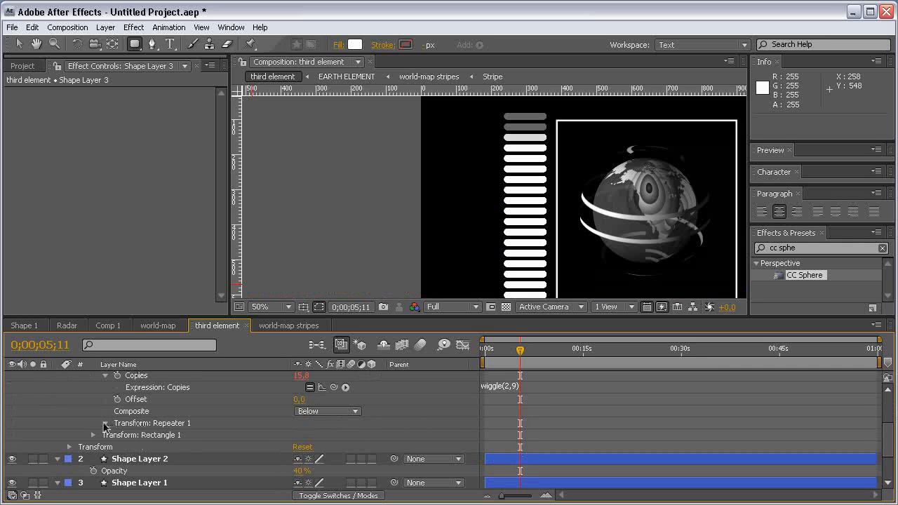
left_click(104, 423)
left_click(287, 482)
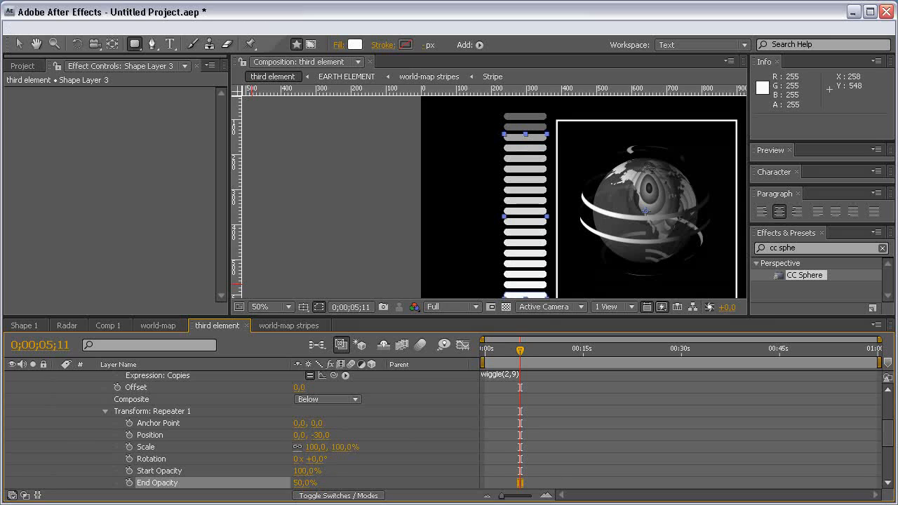
- Solo Shape Layers 3 and 2 and scrub through the timeline to 0;00;15;00 to check the level bar animation
left_click_drag(516, 353, 502, 351)
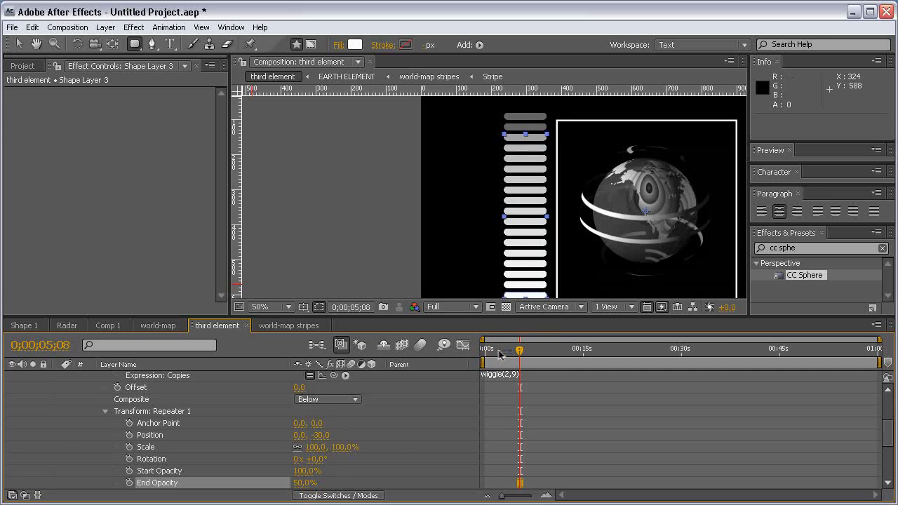
scroll(77, 398, "up", 3)
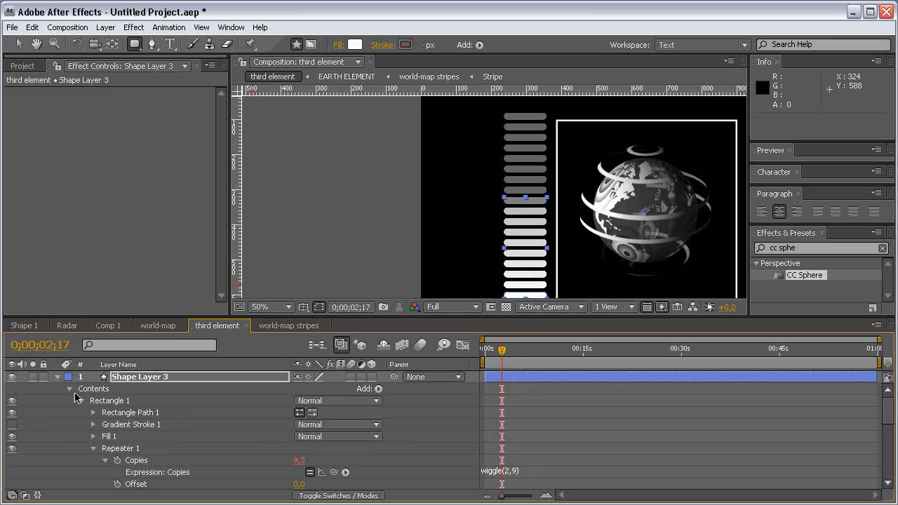
left_click(58, 376)
left_click(33, 377)
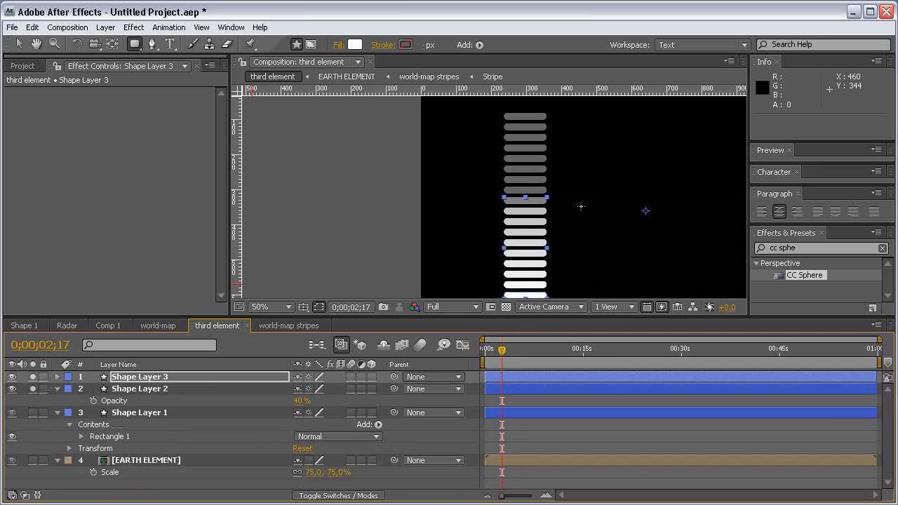
key("grave")
key("v")
key("grave")
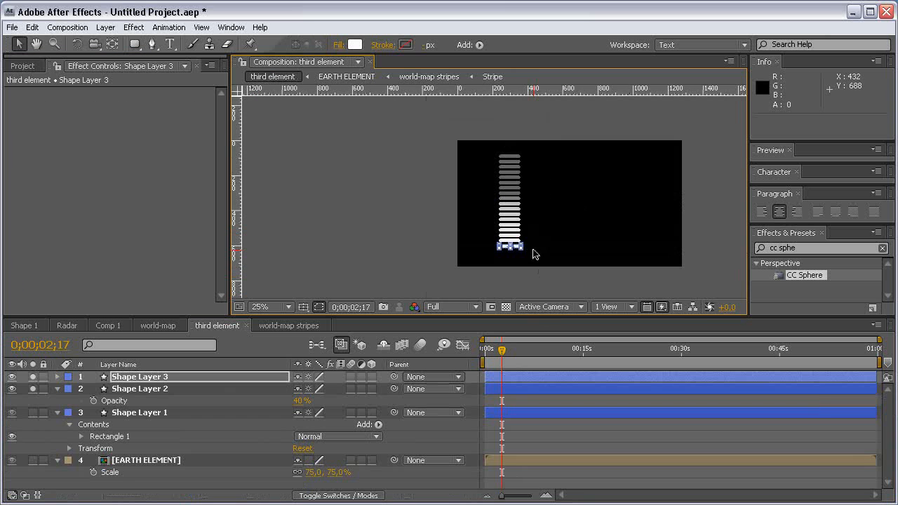
left_click(511, 350)
left_click_drag(519, 358, 583, 354)
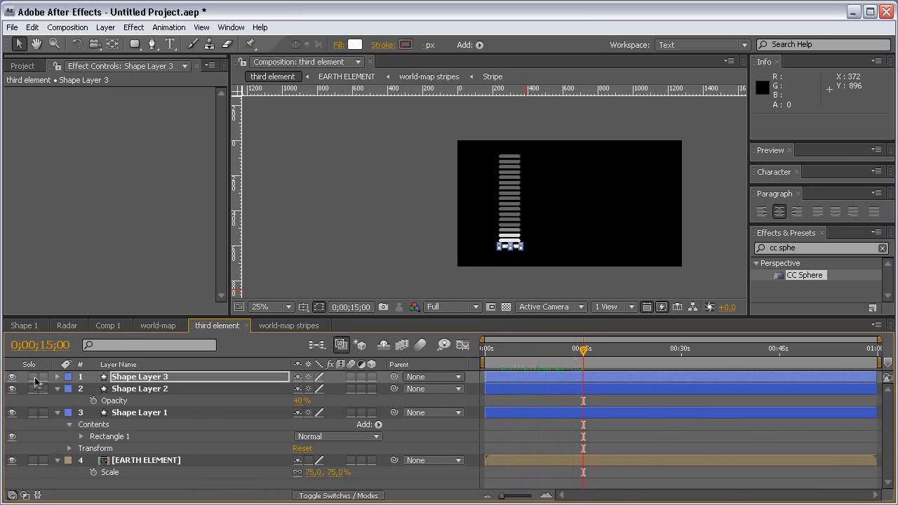
- Turn off soloing so all layers show, and collapse the expanded layer properties
left_click(58, 389)
left_click(58, 400)
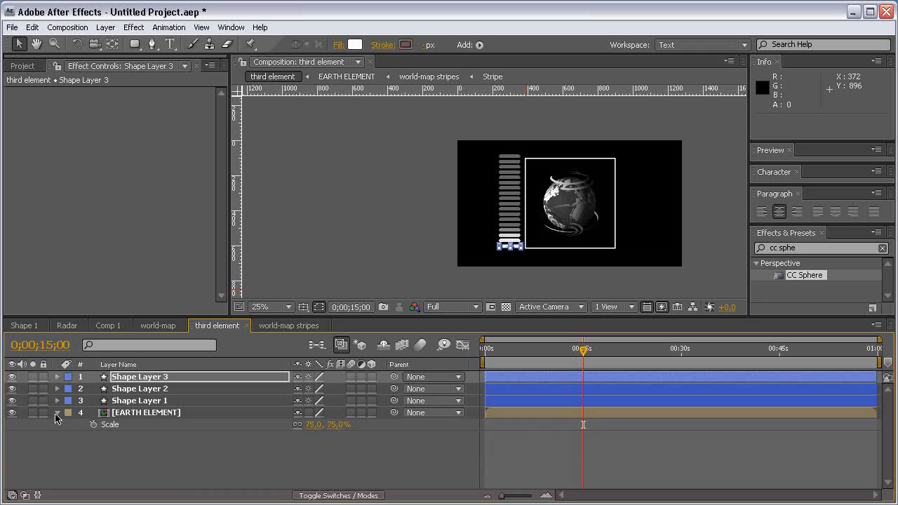
left_click(57, 413)
- Add the text "loading source code..." above the globe's frame and move it to position 850, 72
key("space")
left_click_drag(671, 151, 545, 186)
scroll(540, 190, "up", 2)
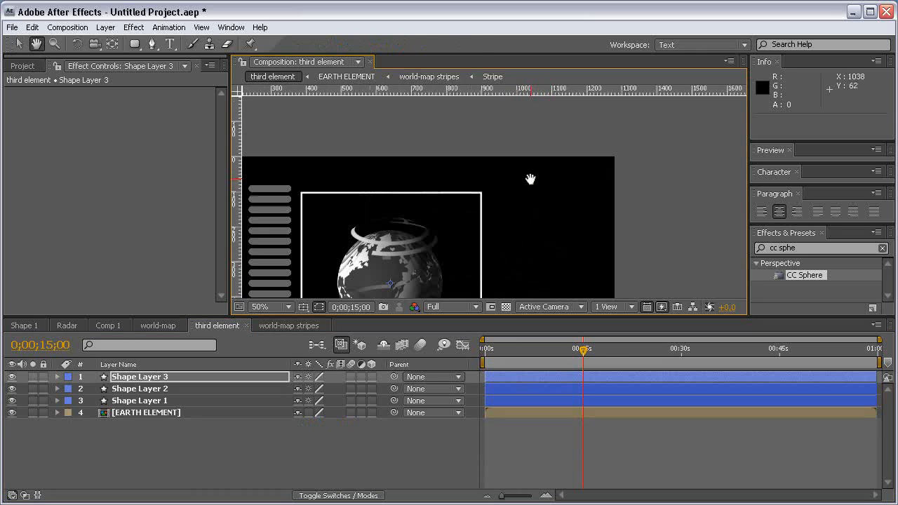
key("ctrl+t")
left_click(506, 176)
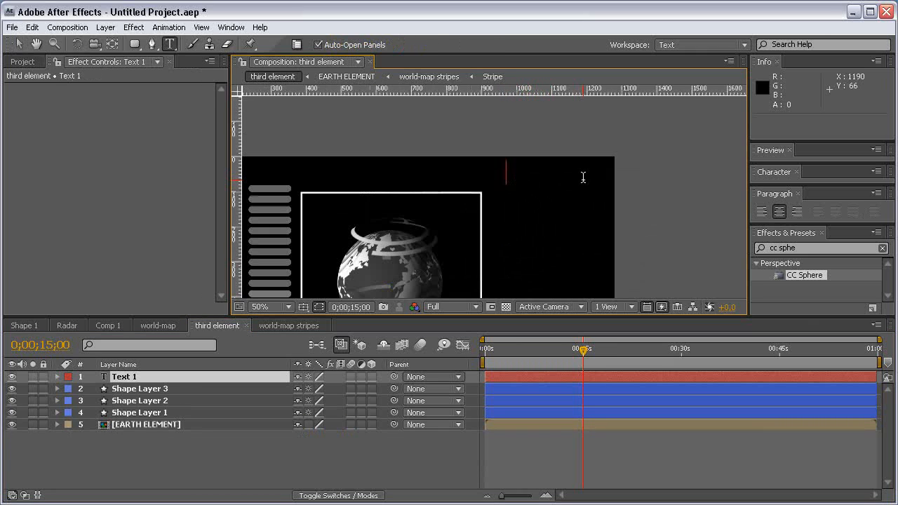
type("loa")
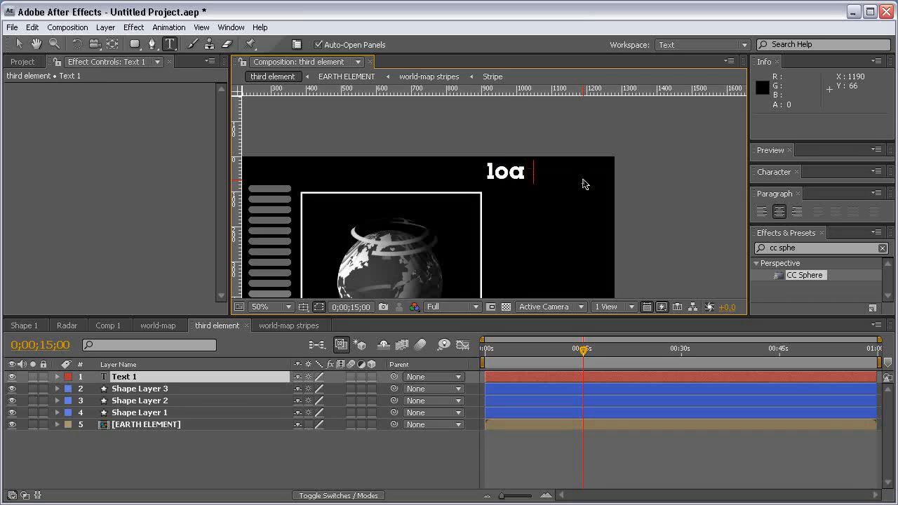
type("ding source cod")
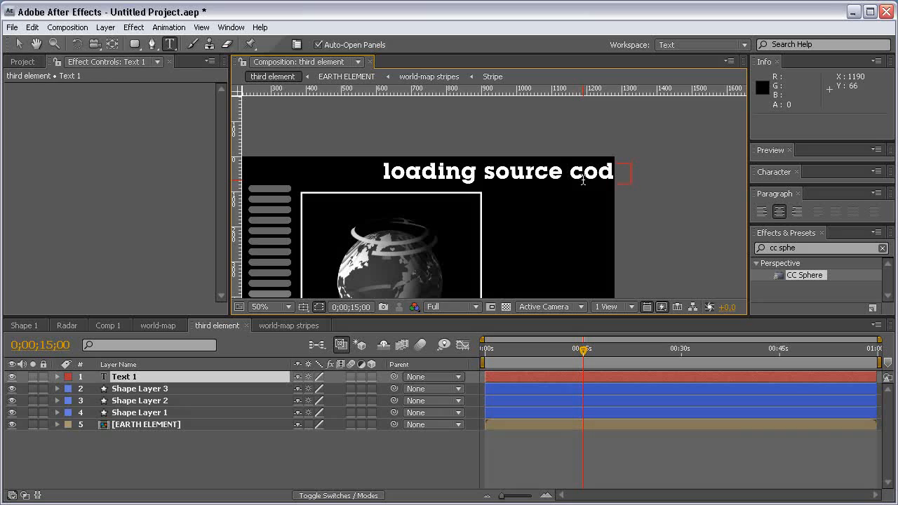
type("e")
left_click(18, 44)
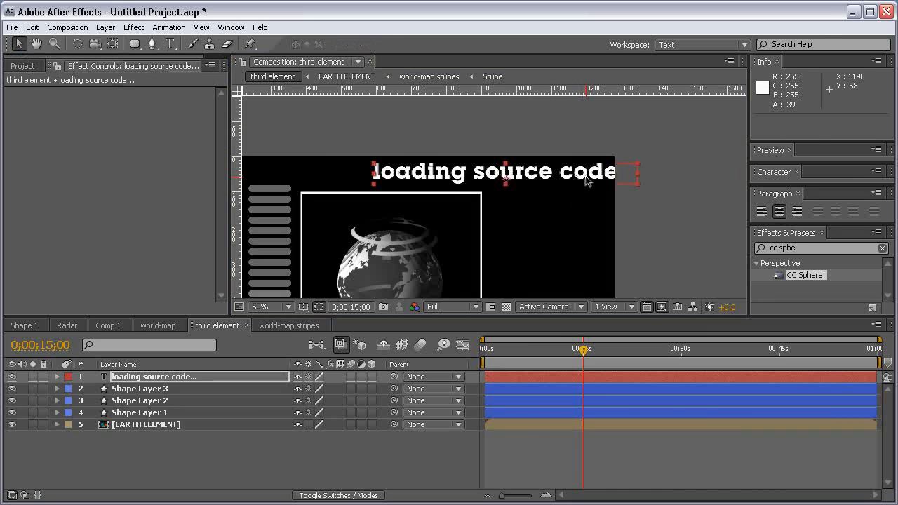
left_click_drag(585, 173, 543, 175)
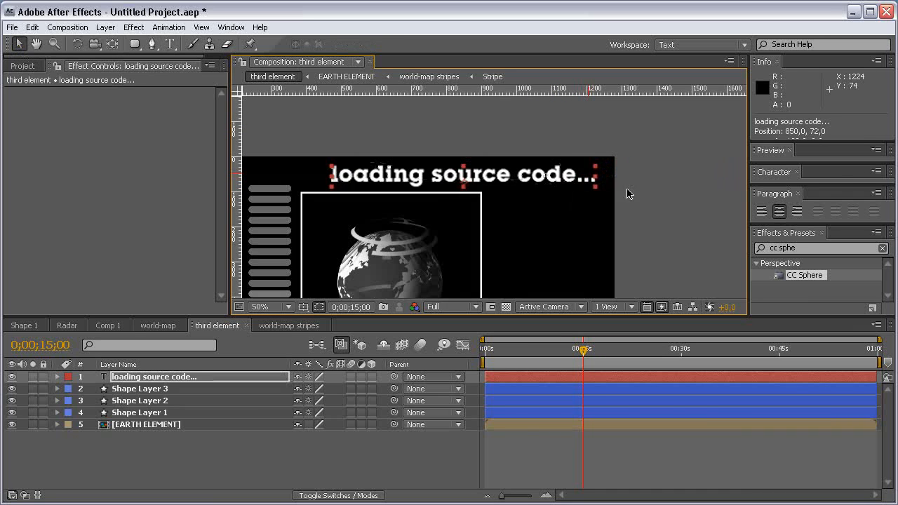
- Try a 25 px font size for the loading text and settle on 40 px
left_click(774, 172)
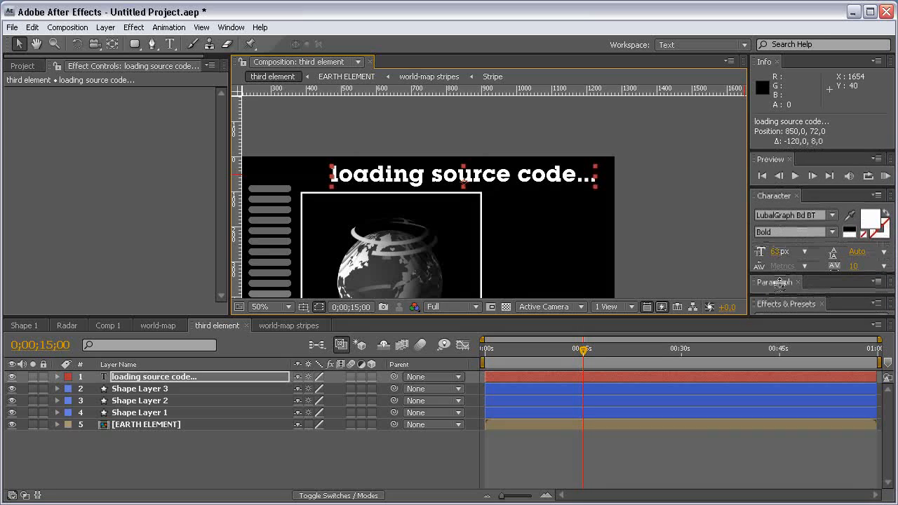
left_click(775, 251)
type("25")
key("Return")
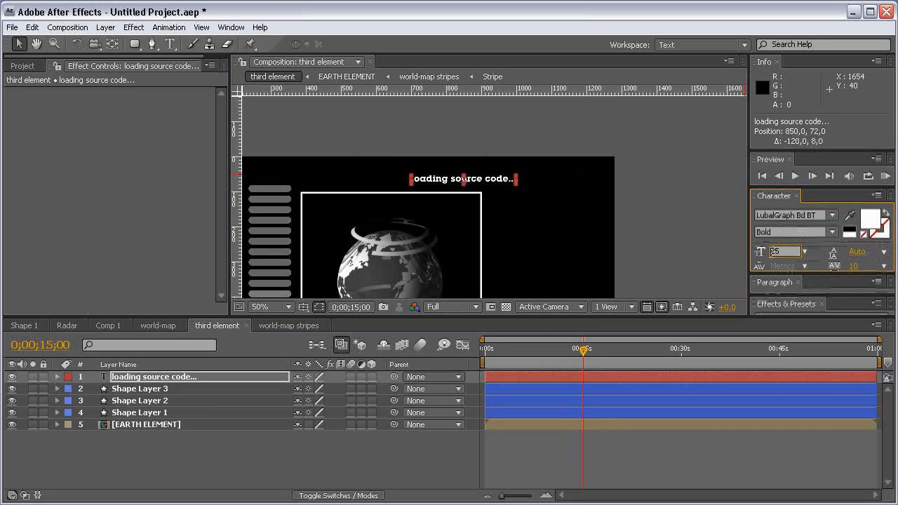
type("40")
key("Return")
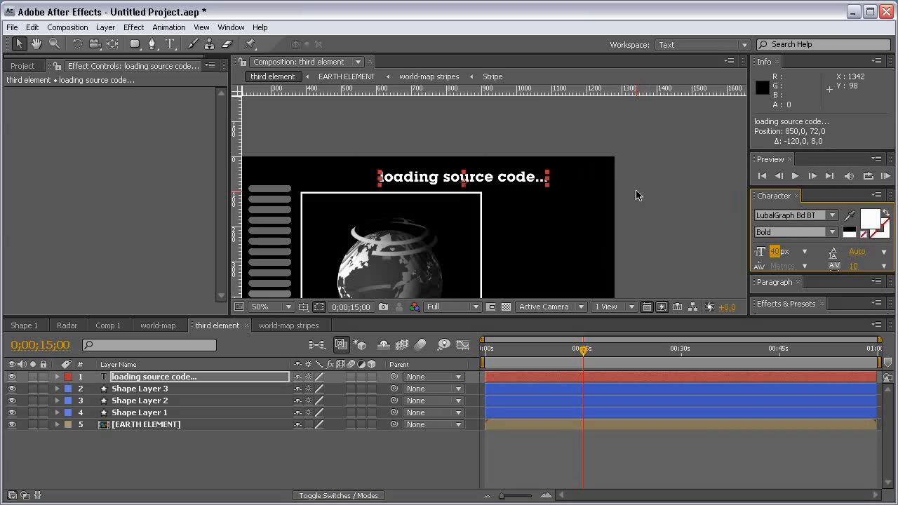
- Add an Opacity text animator to the loading text and set its opacity to 0%
key("slash")
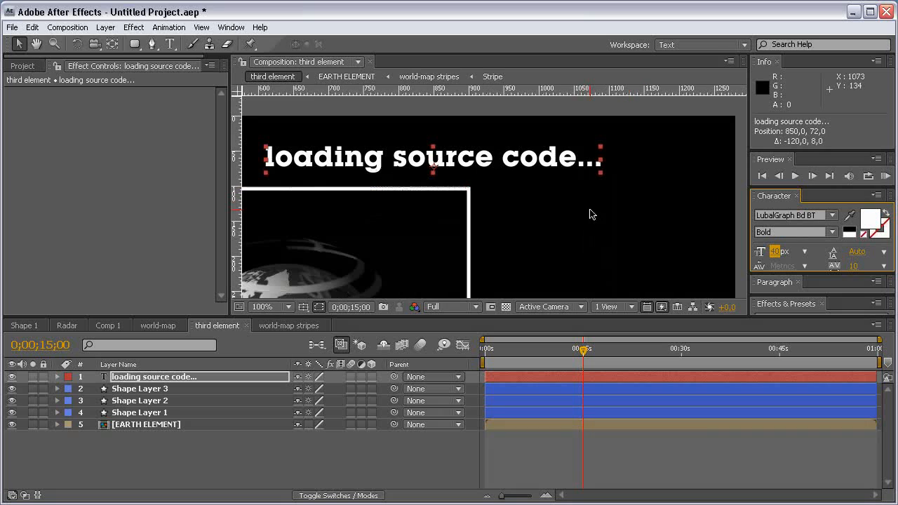
left_click(56, 378)
left_click(379, 389)
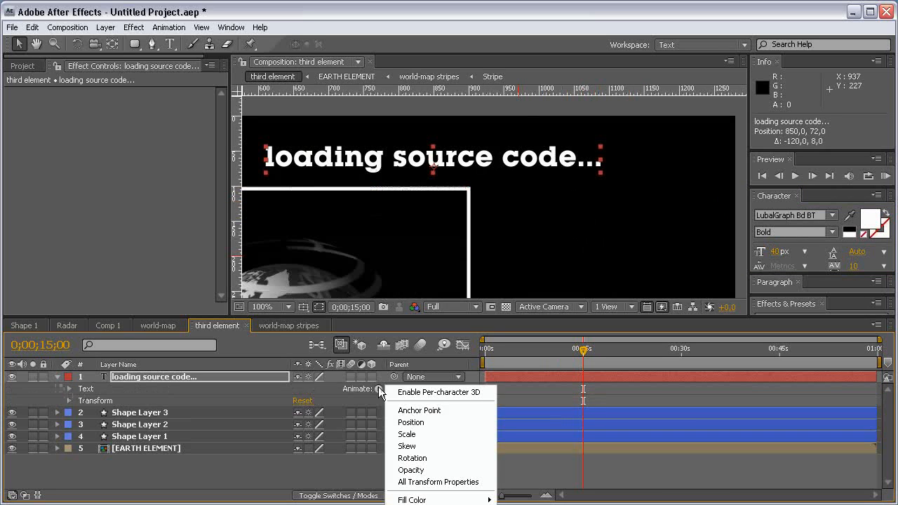
left_click(429, 469)
left_click(342, 440)
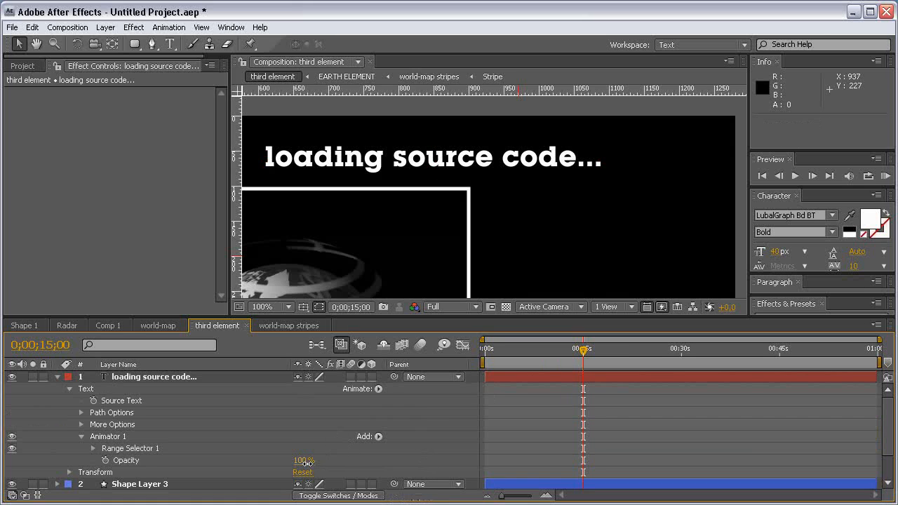
left_click_drag(306, 462, 283, 463)
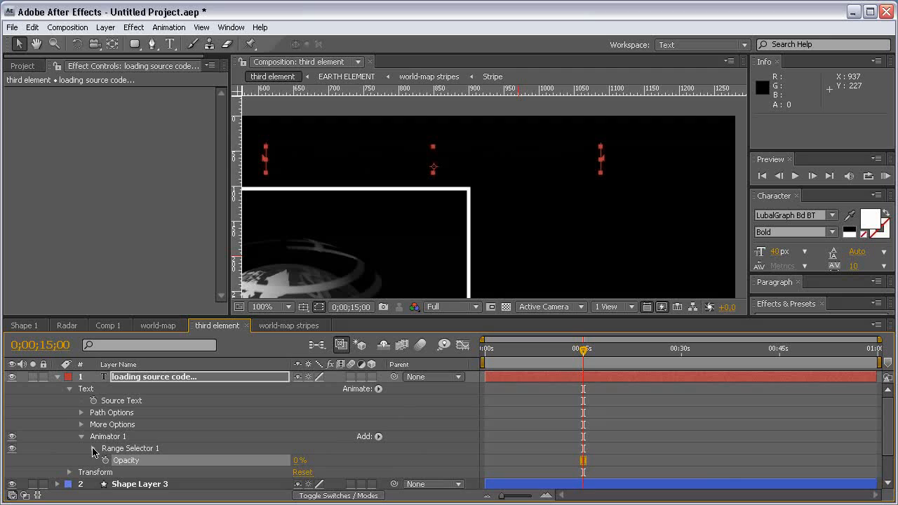
- Expand the advanced options of Range Selector 1 and switch its Units to Index
left_click(93, 449)
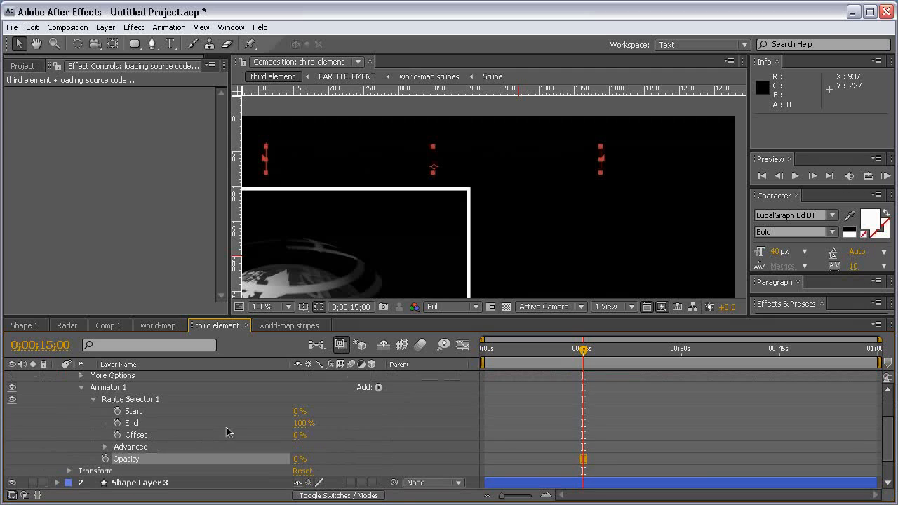
left_click(110, 447)
scroll(256, 440, "up", 1)
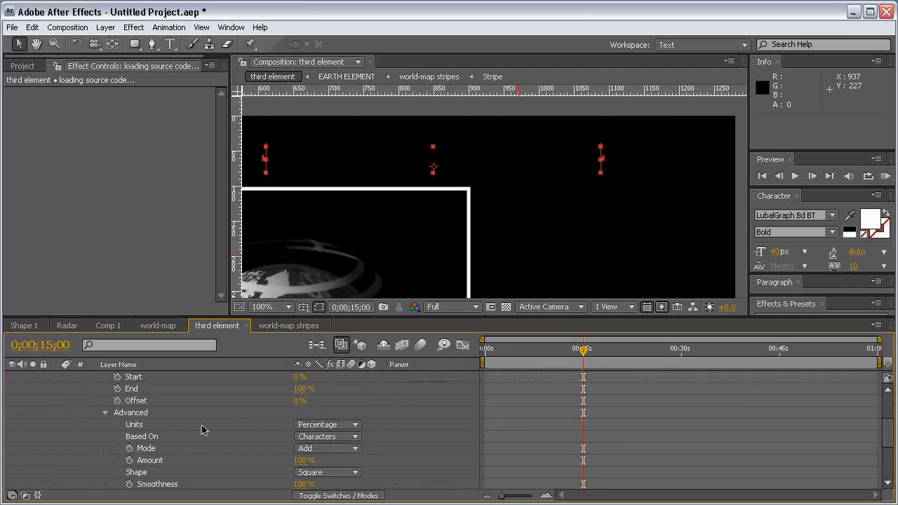
left_click(310, 425)
left_click(321, 439)
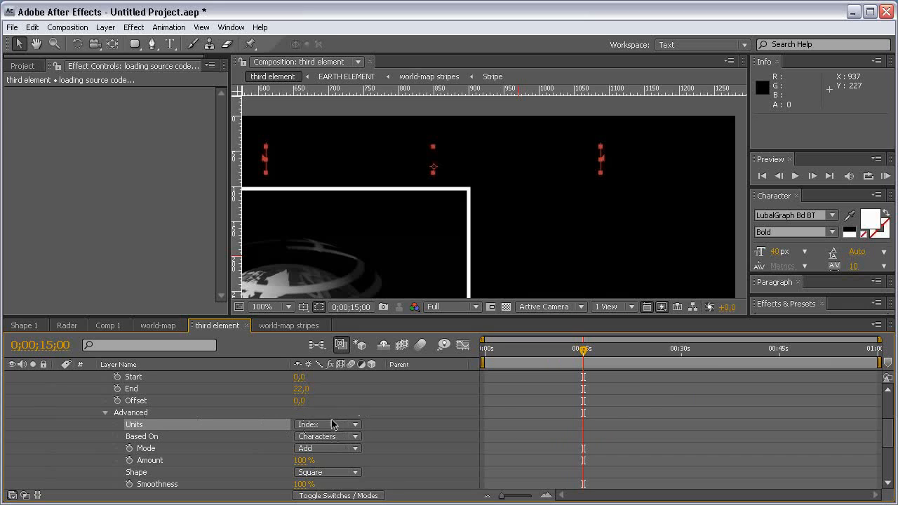
left_click(332, 424)
left_click(339, 425)
left_click(365, 407)
- Set Range Selector 1's Start to 19 and add a Start keyframe at the beginning of the timeline
scroll(362, 405, "up", 1)
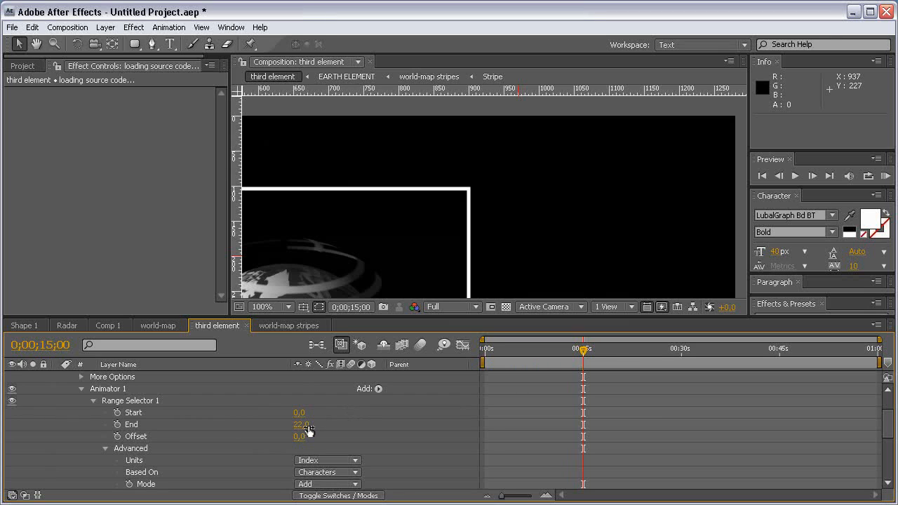
left_click_drag(301, 412, 312, 409)
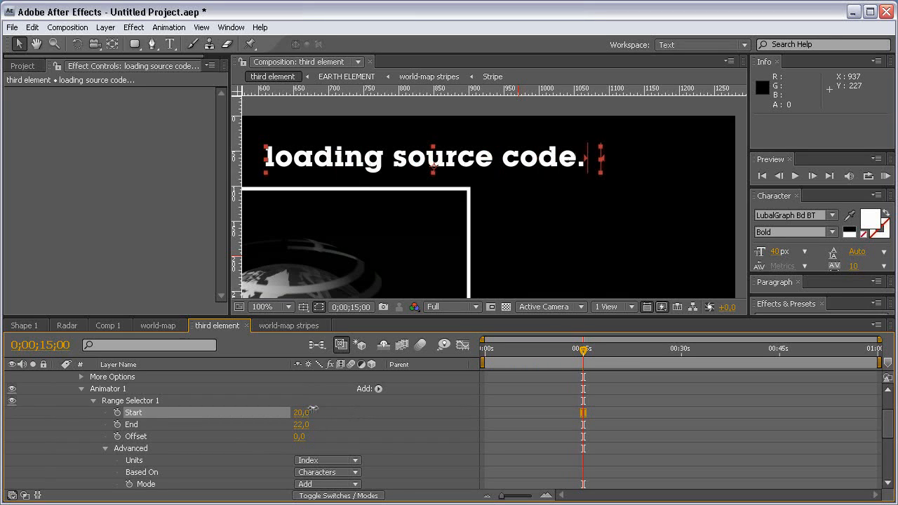
left_click(309, 413)
type("19")
key("Return")
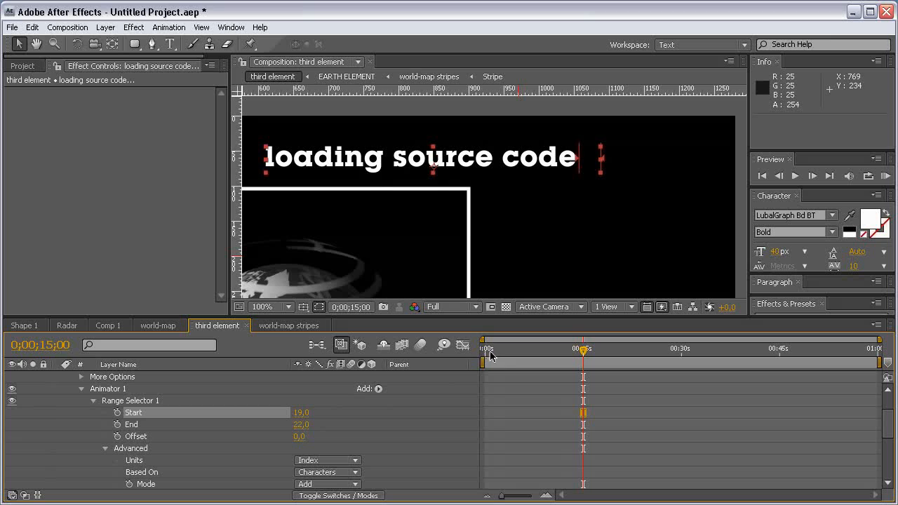
left_click_drag(489, 355, 471, 359)
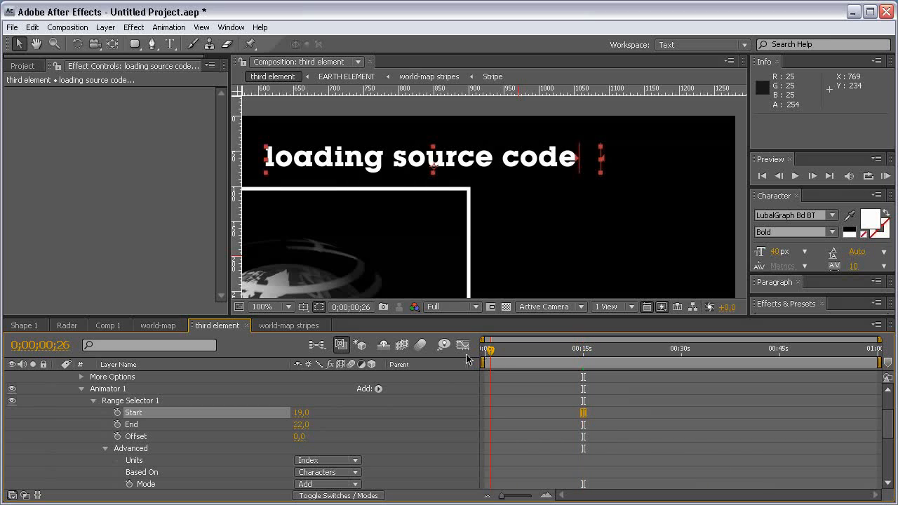
left_click(118, 412)
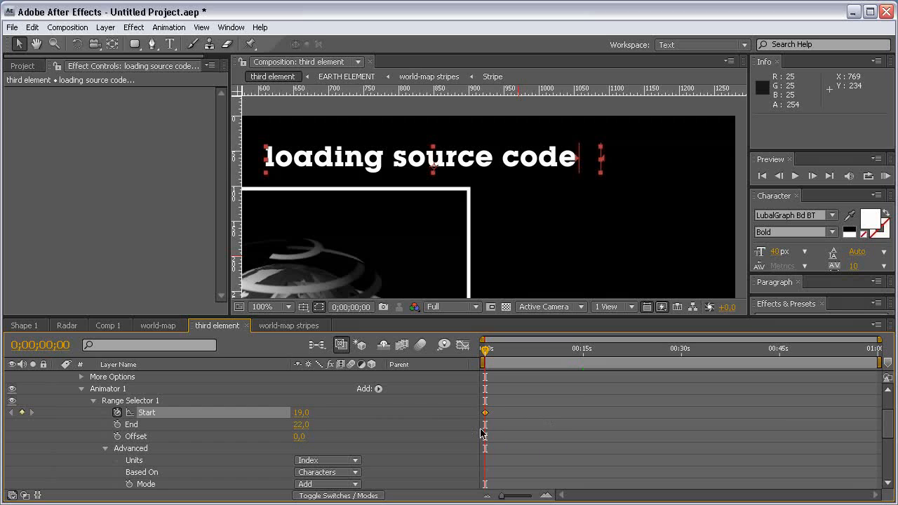
- Add a Start keyframe with value 20 at 0;00;00;05
key("Page_Down")
key("Page_Down")
key("Page_Down")
key("Page_Down")
key("Page_Down")
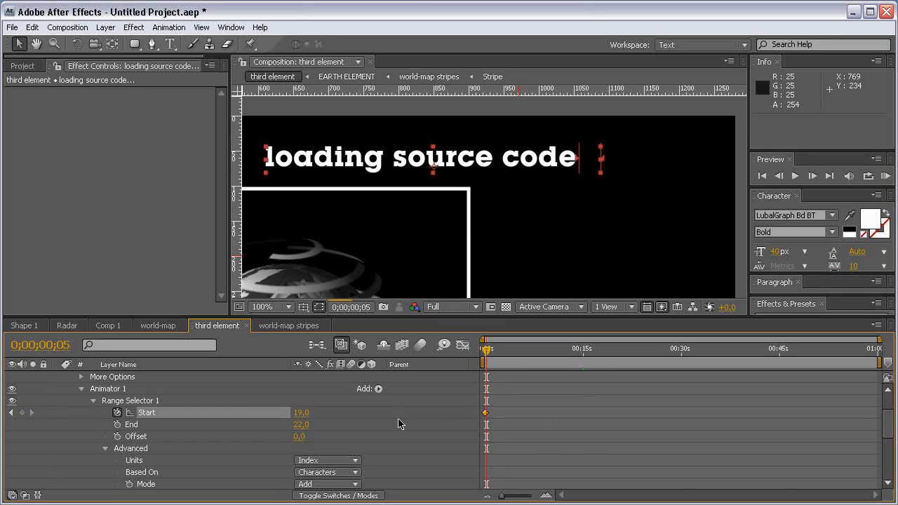
left_click(300, 414)
type("20")
key("Return")
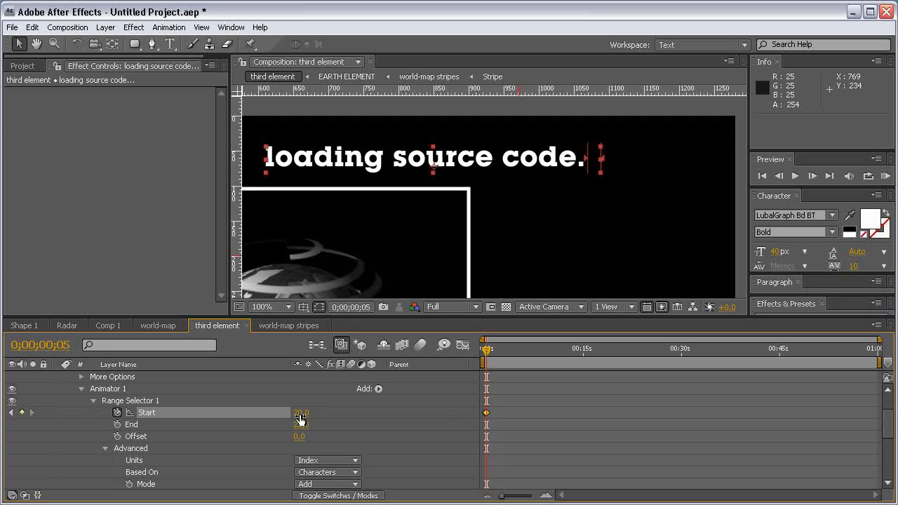
- Add a Start keyframe with value 21 at 0;00;00;10
key("Page_Down")
key("Page_Down")
key("Page_Down")
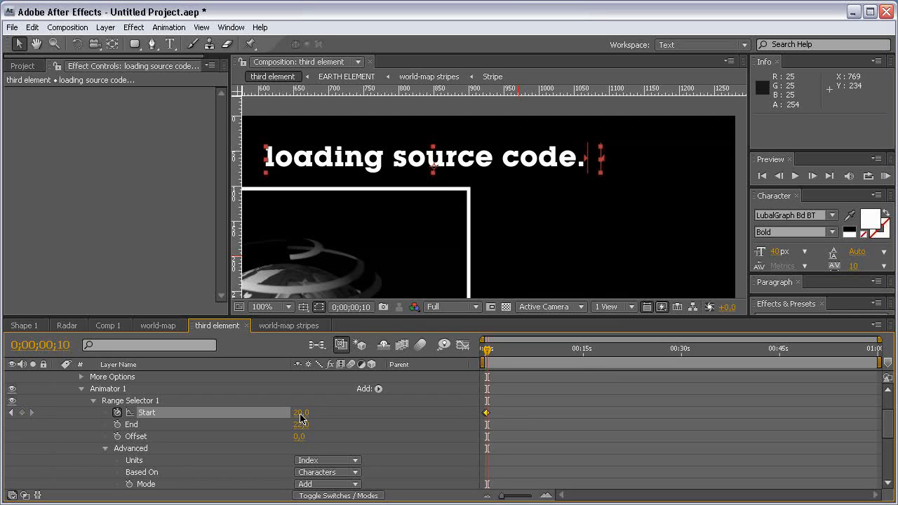
left_click(300, 414)
type("21")
key("Return")
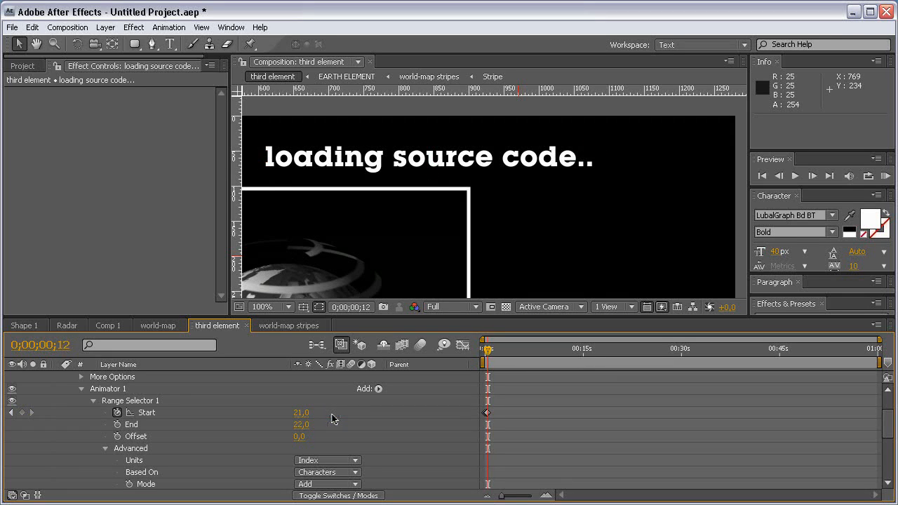
- Add a Start keyframe with value 22 at 0;00;00;15
key("Page_Down")
key("Page_Down")
key("Page_Down")
left_click(300, 414)
type("22")
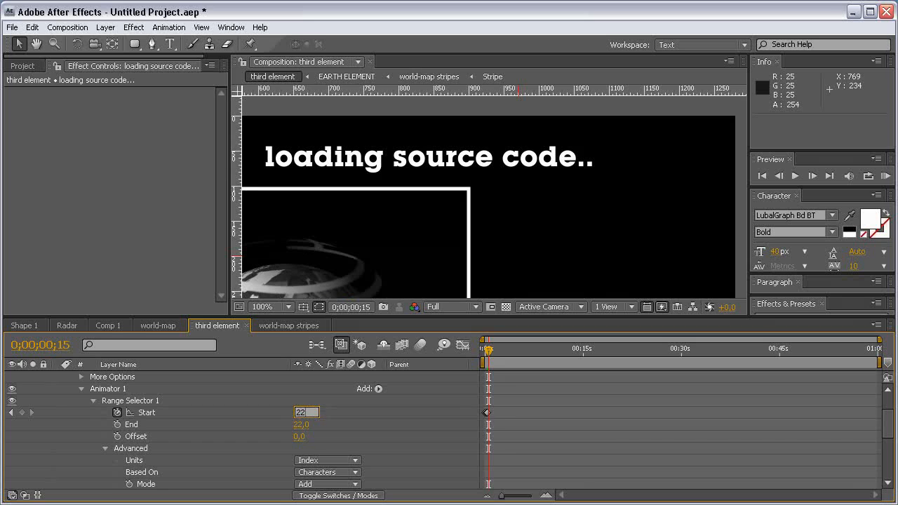
key("Return")
- Add one more Start keyframe holding value 22 and place it at 0;00;00;20
left_click(23, 413)
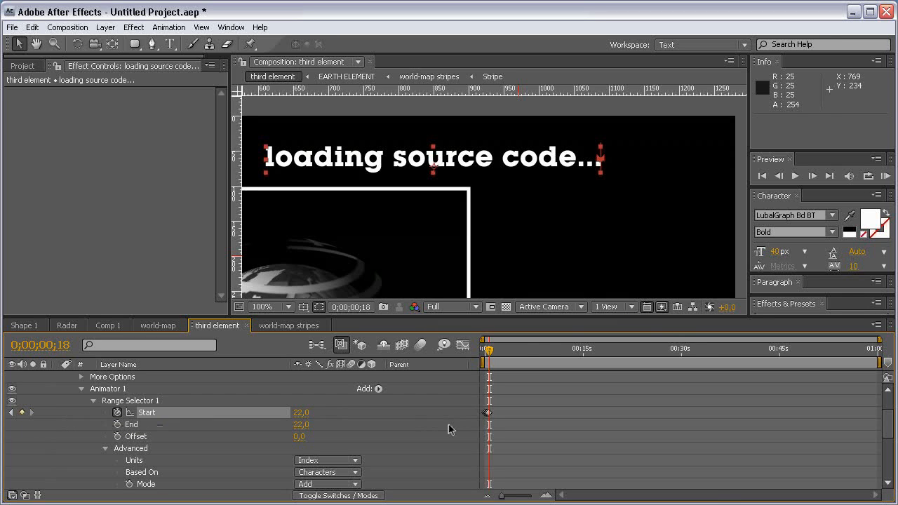
key("equal")
key("equal")
key("equal")
key("equal")
left_click_drag(531, 421, 697, 419)
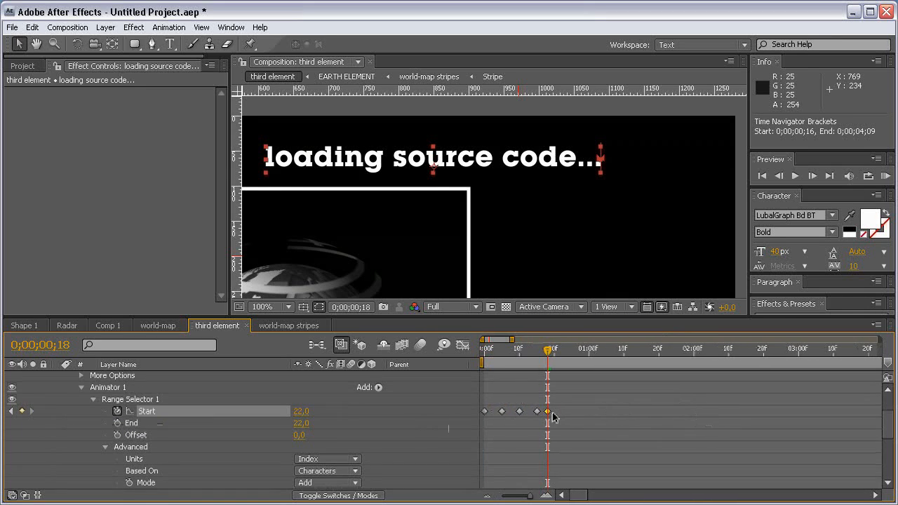
key("Page_Down")
key("Page_Down")
key("Page_Down")
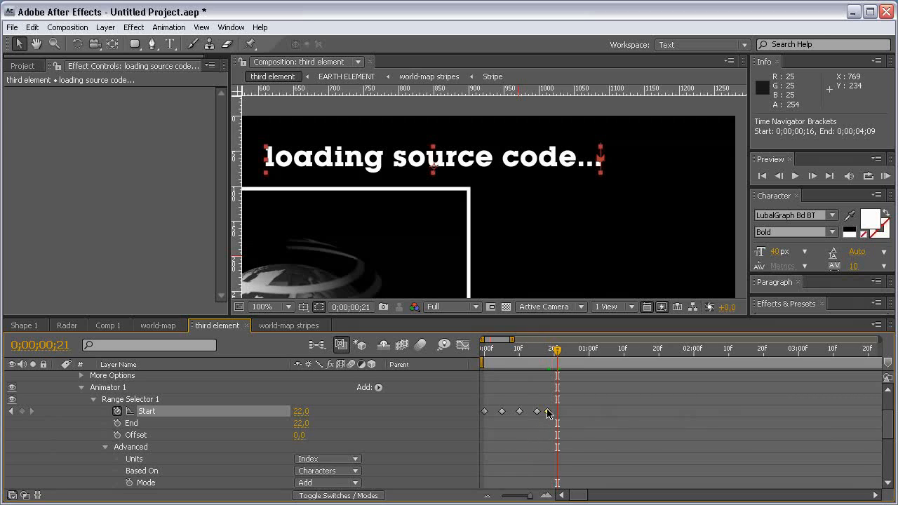
key("Page_Up")
left_click_drag(547, 411, 459, 412)
- Convert all five Start keyframes to hold keyframes
left_click(565, 411)
right_click(486, 412)
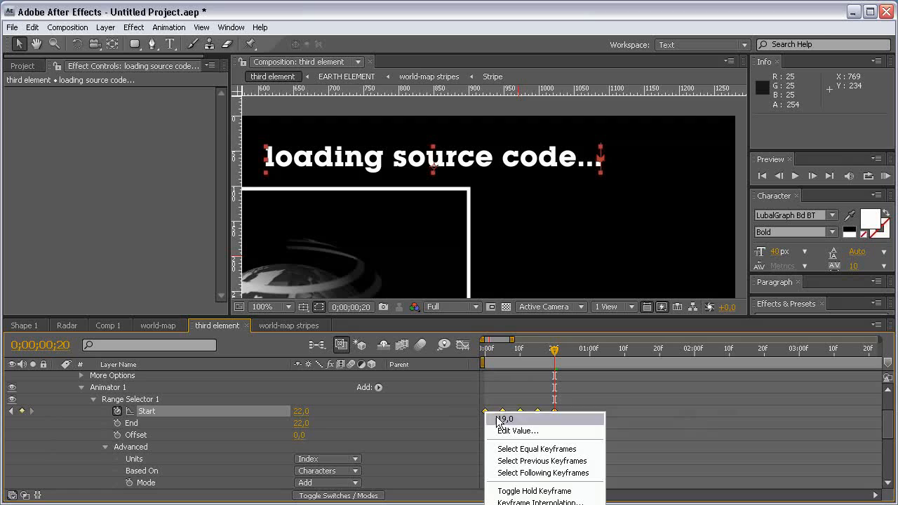
left_click(563, 491)
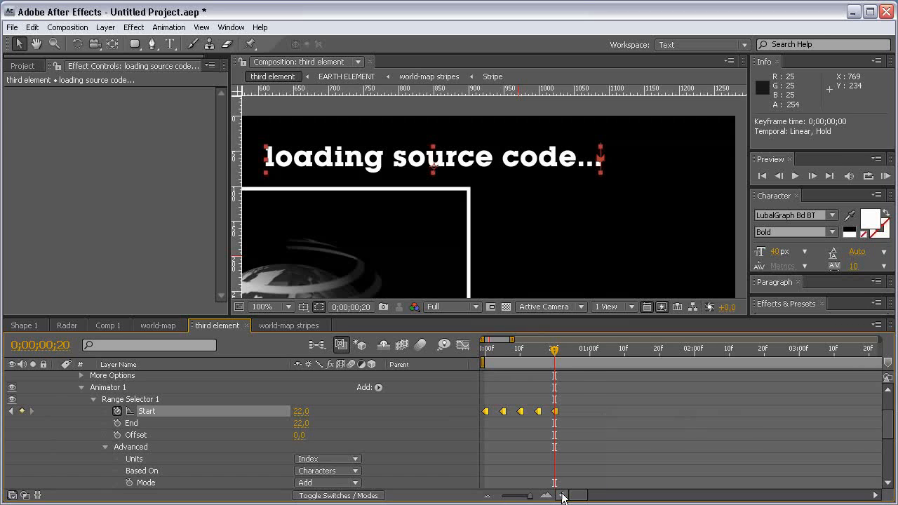
left_click(62, 407)
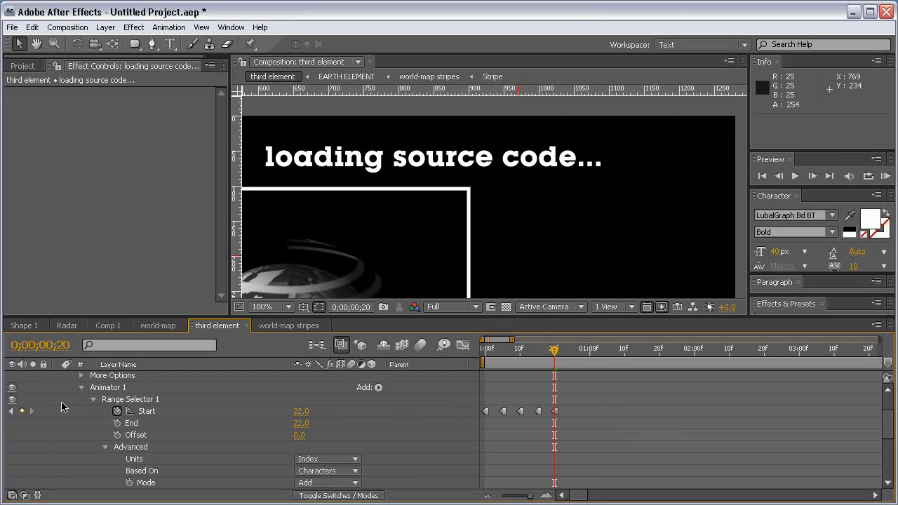
- Loop the Start keyframes with the expression loopOut(type = "cycle", numKeyframes = 0) and scrub the timeline to check the animated dots
left_click(117, 411, "alt")
left_click(345, 423)
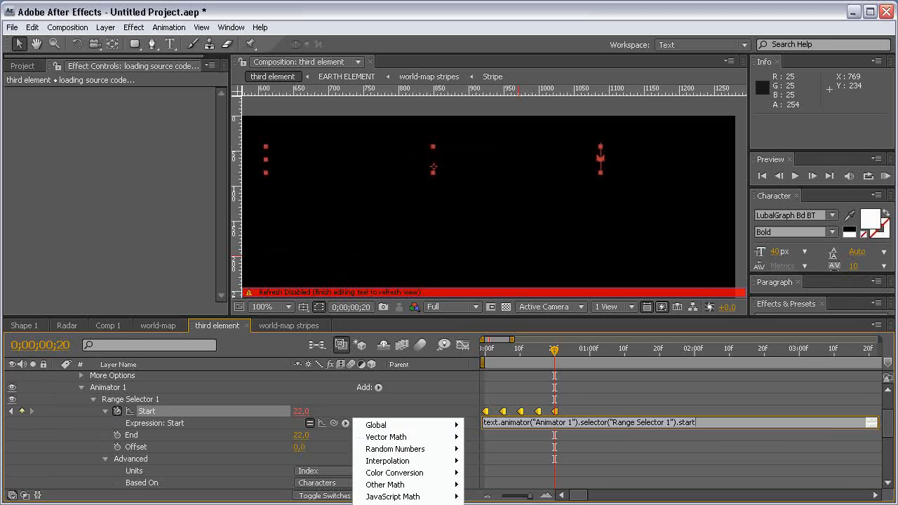
left_click(491, 484)
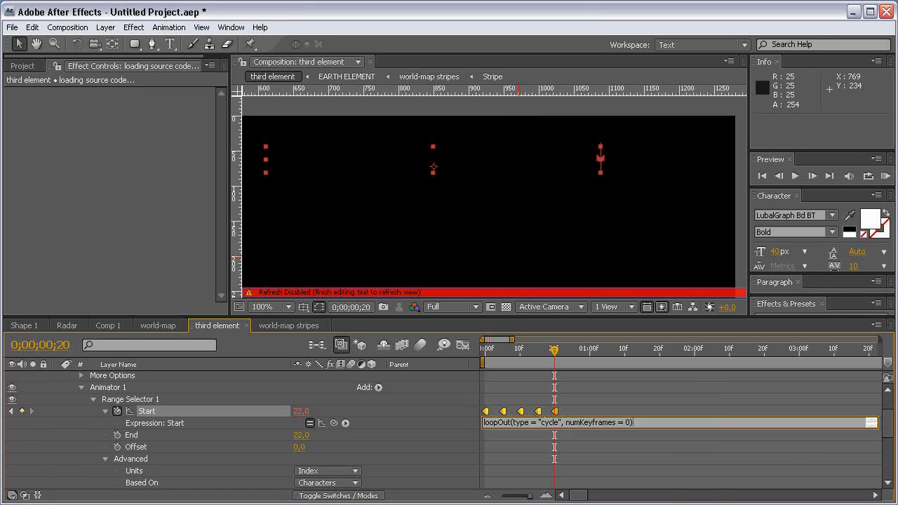
left_click(580, 460)
left_click_drag(558, 352, 589, 350)
scroll(97, 394, "up", 2)
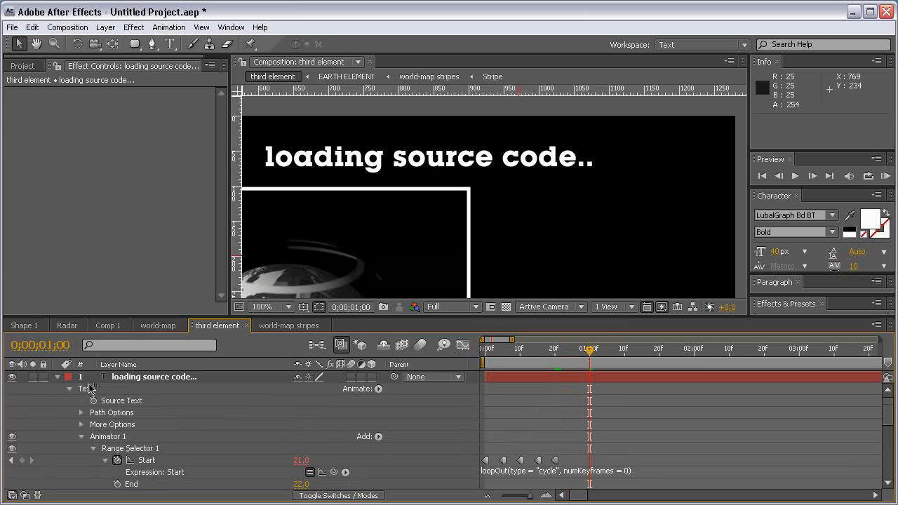
left_click_drag(598, 356, 751, 350)
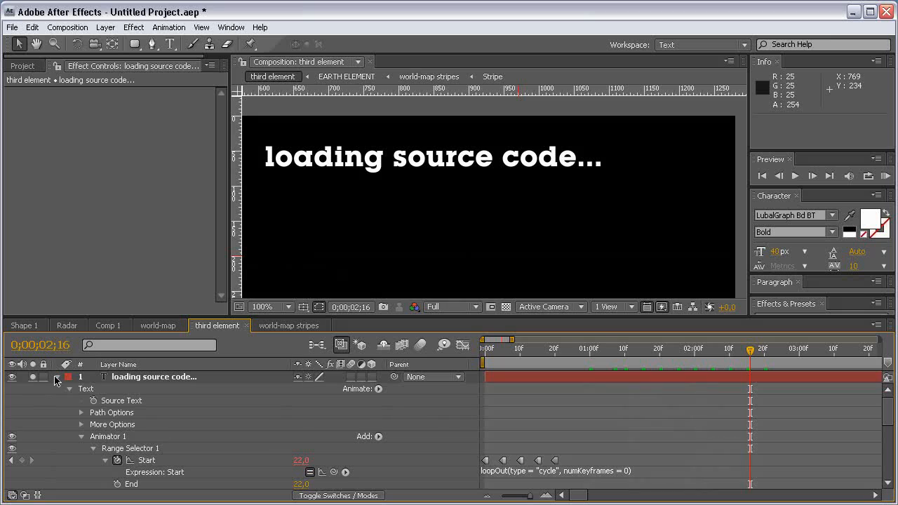
left_click(57, 378)
left_click(33, 377)
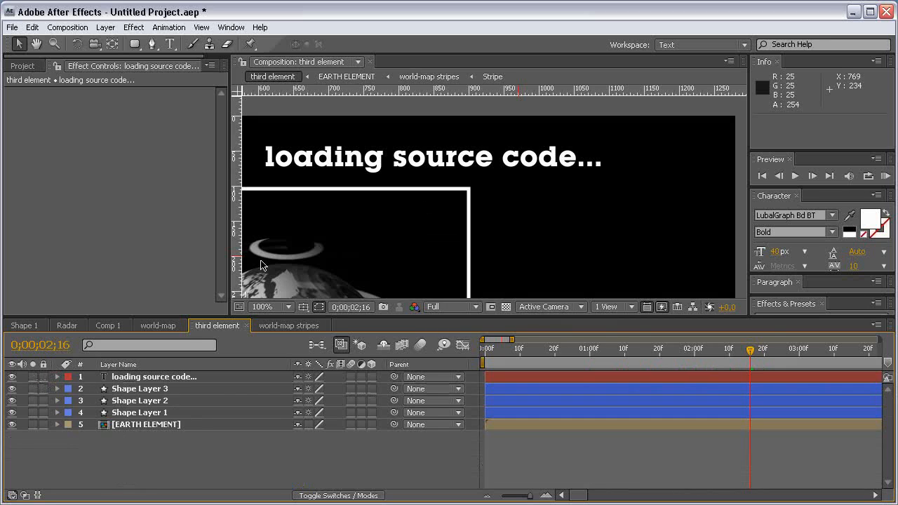
- Move the loading text to position 1024, 49 and compare the layout with the Interfaces_preview_h.264 video
left_click(176, 379)
left_click_drag(546, 162, 667, 147)
key("alt+Tab")
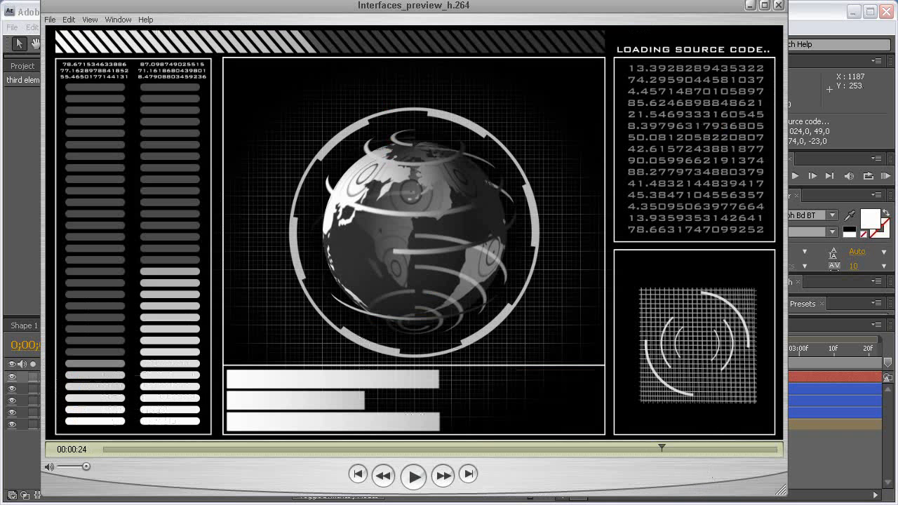
key("alt+Tab")
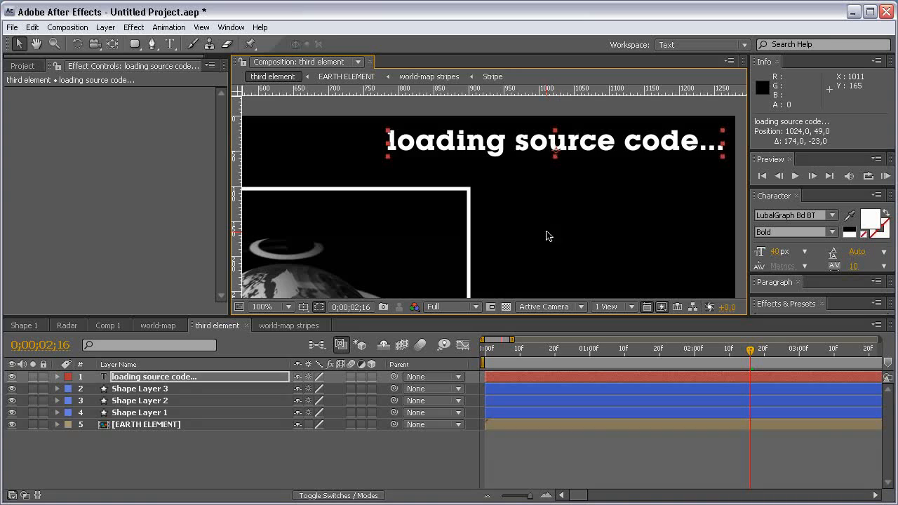
- Create an empty text layer below the loading text and copy the random()*100 expression from Expressions.txt in Notepad
key("ctrl+t")
left_click(538, 225)
key("alt+Tab")
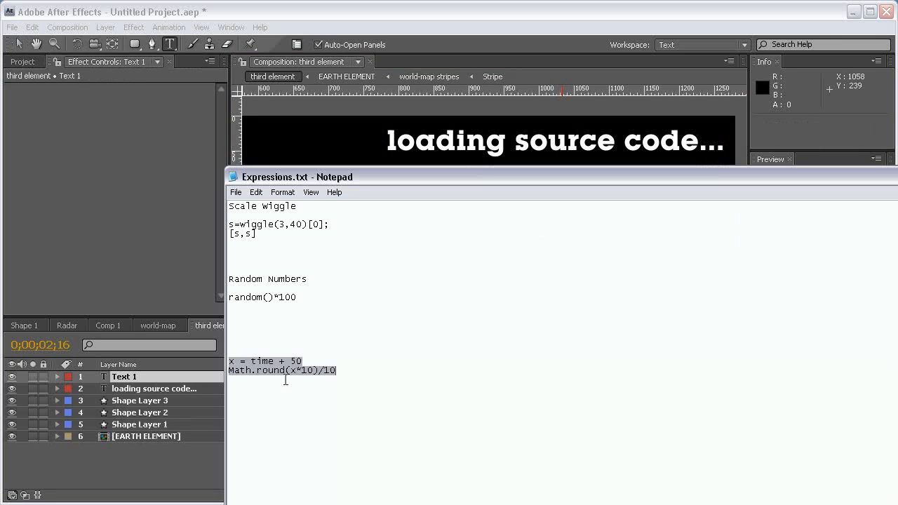
left_click_drag(296, 297, 244, 295)
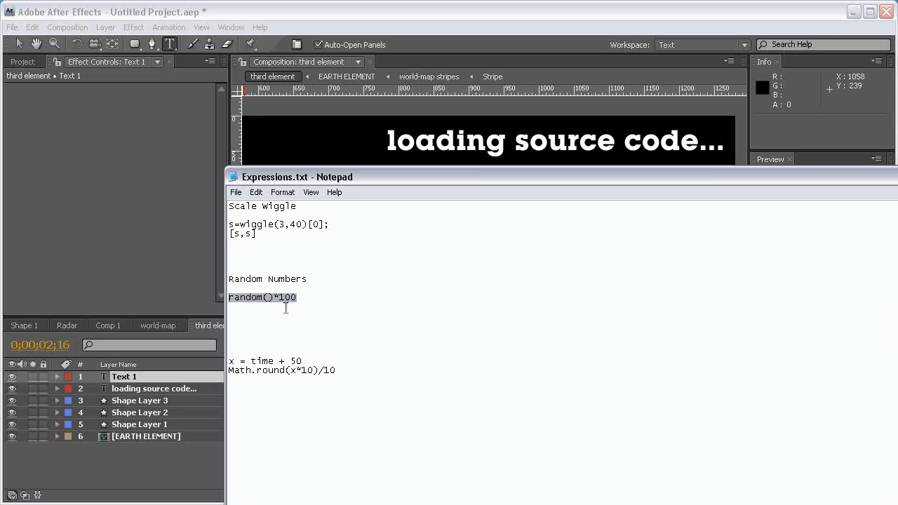
left_click(507, 13)
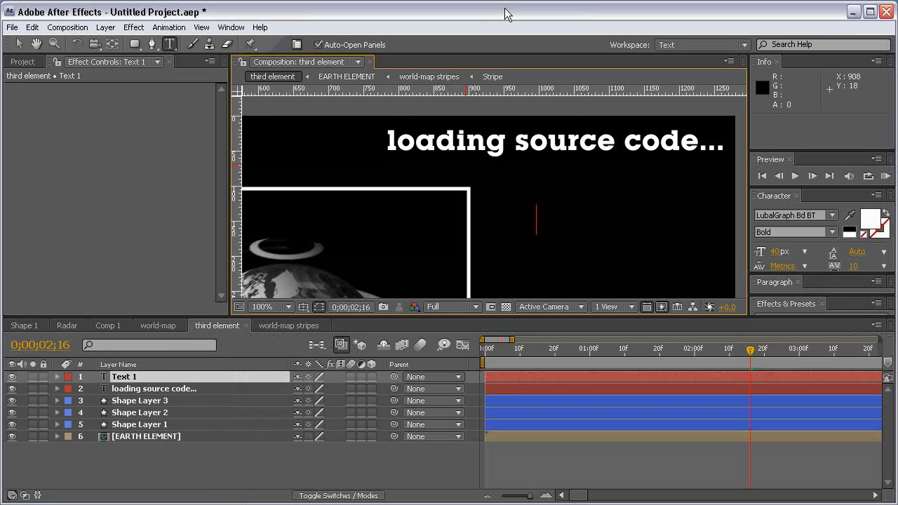
- Add the expression random()*100 to the empty text layer's Source Text
left_click(57, 377)
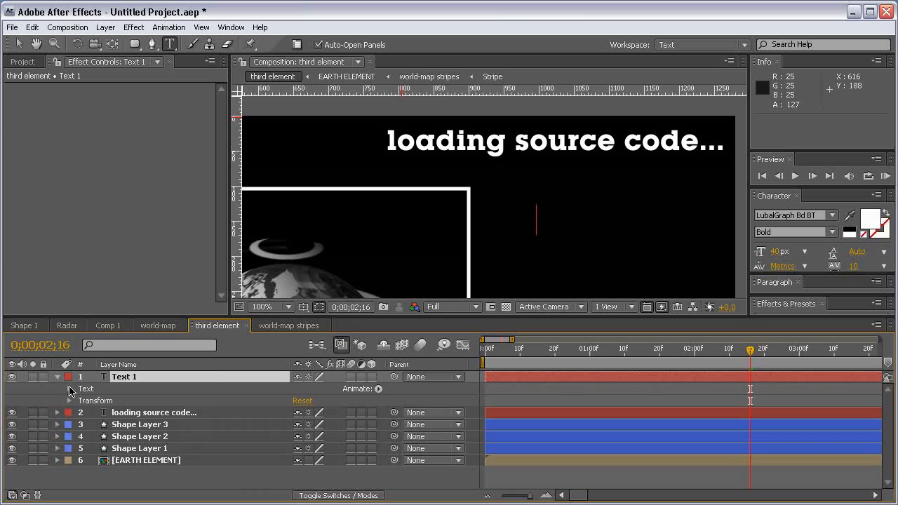
left_click(69, 389)
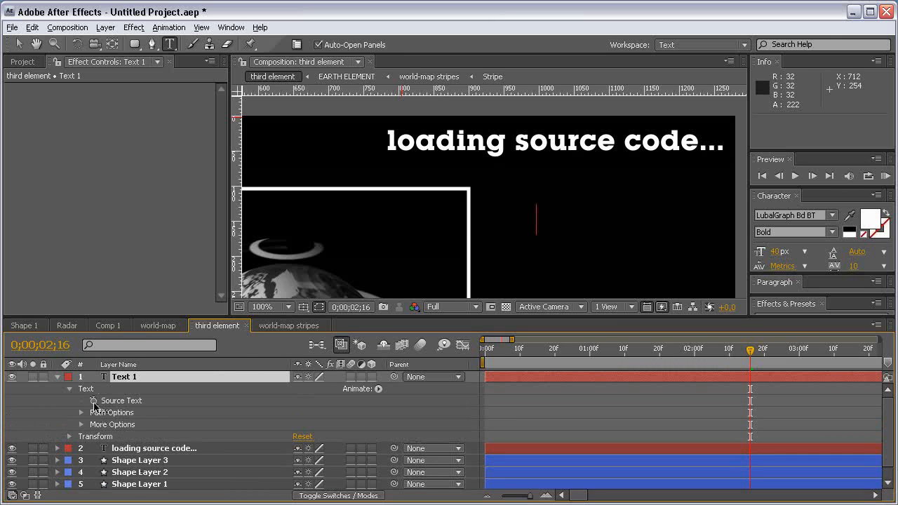
left_click(94, 402, "alt")
type("random()*100")
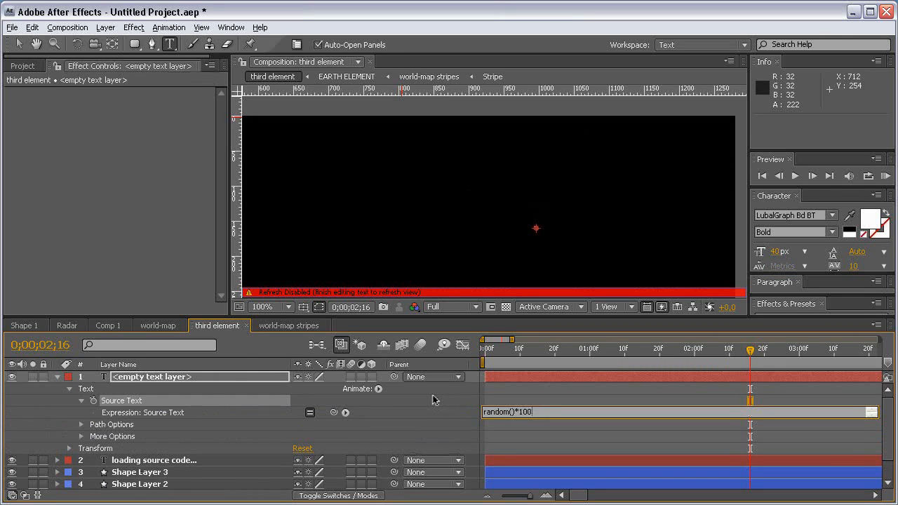
left_click(435, 398)
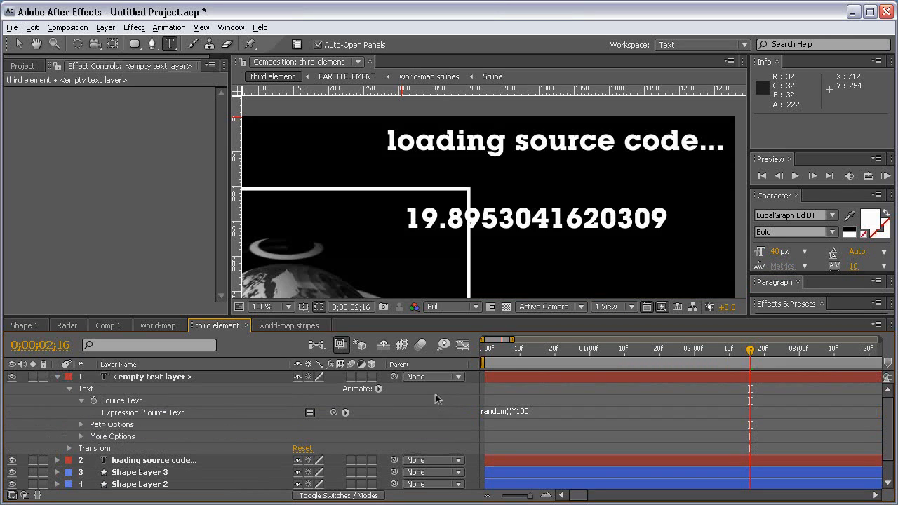
- Set the random number text's font size to 30 px
left_click(182, 381)
left_click(780, 252)
type("30")
left_click(658, 337)
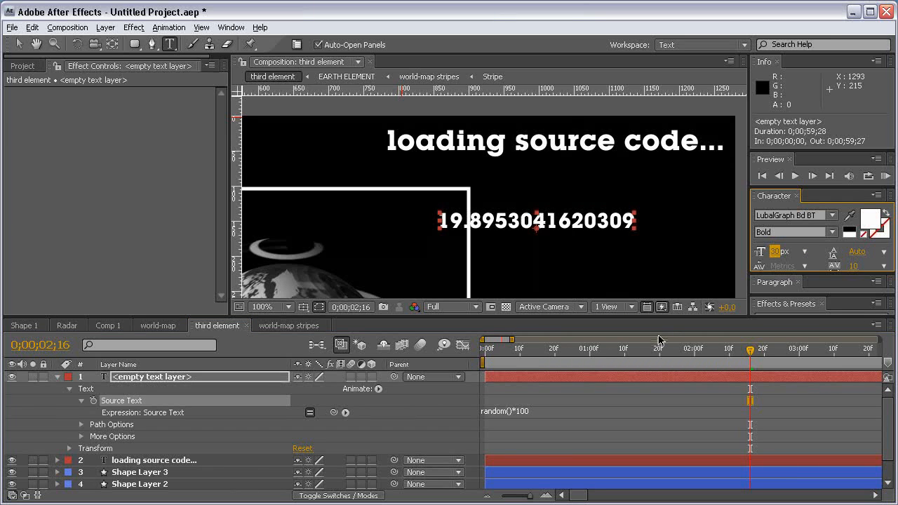
- Set the random number layer's opacity to 50%
left_click(265, 381)
key("t")
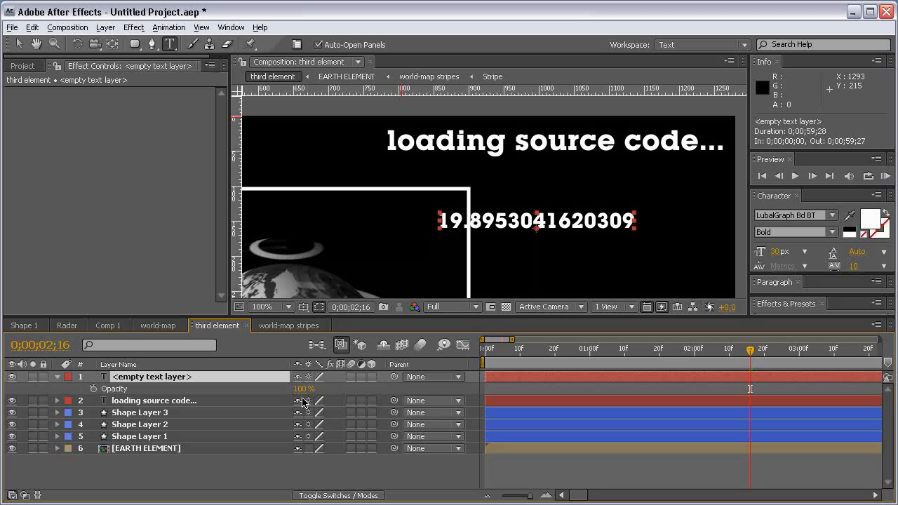
left_click(300, 389)
type("5")
key("Return")
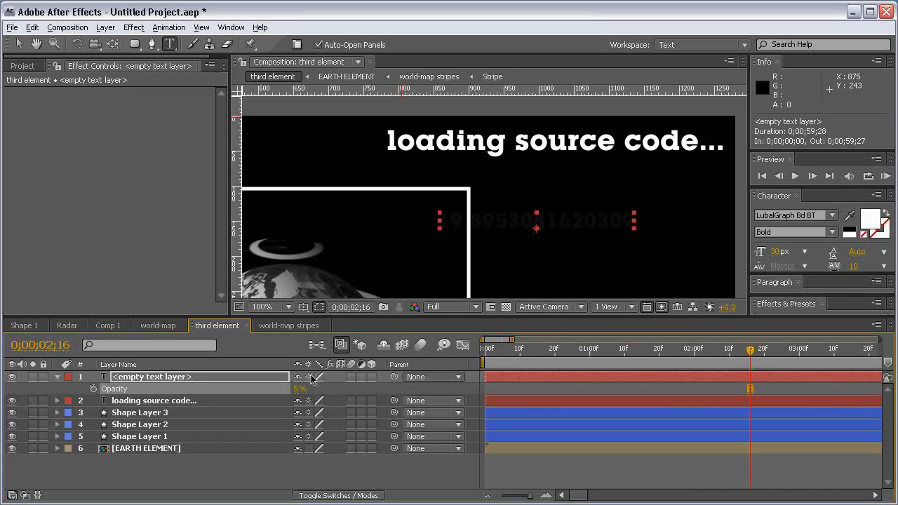
left_click(301, 389)
type("50")
key("Return")
- Move the random number beside the globe's frame and duplicate it six times, stacking the copies in a column beneath it
key("v")
left_click_drag(611, 223, 640, 286)
key("ctrl+d")
key("ctrl+d")
key("ctrl+d")
key("ctrl+d")
scroll(631, 260, "down", 2)
key("ctrl+d")
left_click_drag(620, 233, 621, 275)
key("ctrl+d")
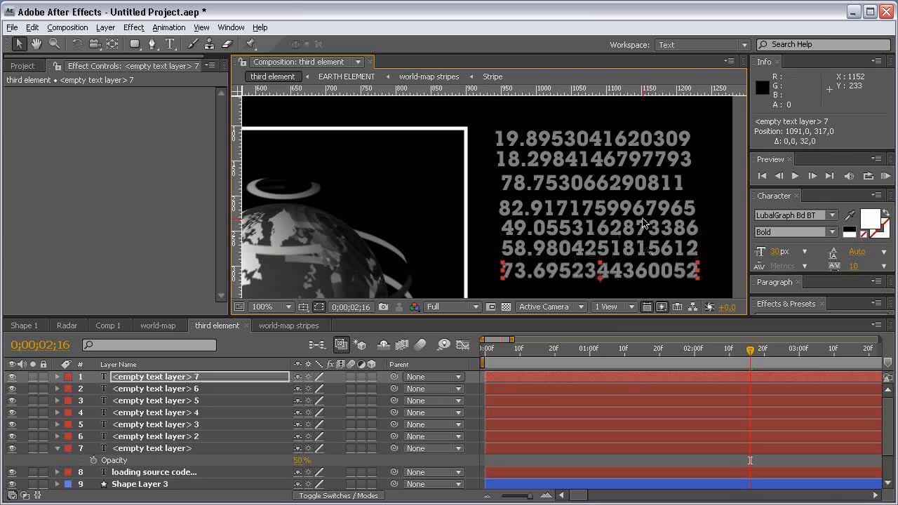
scroll(641, 219, "down", 1)
left_click_drag(494, 191, 566, 159)
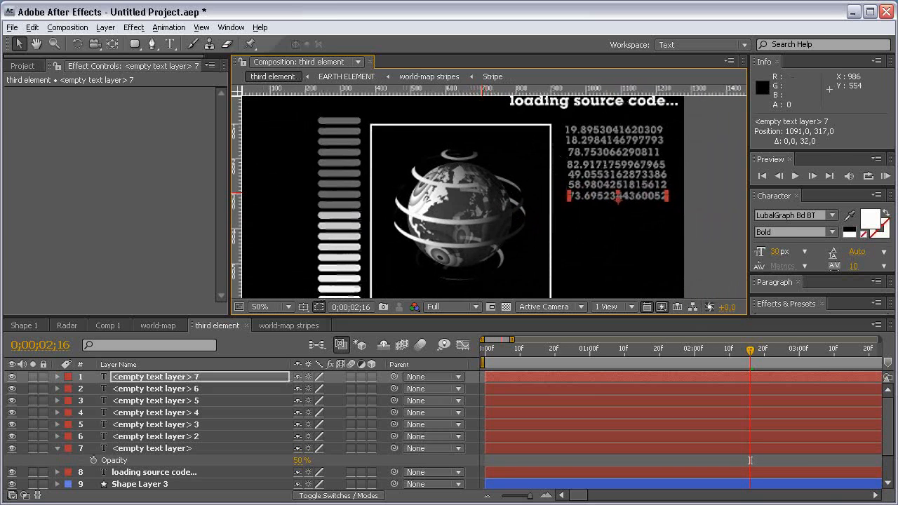
- Check the Interfaces_preview_h.264 reference video, and add a 400 × 400 px white solid to the third element composition
key("alt+Tab")
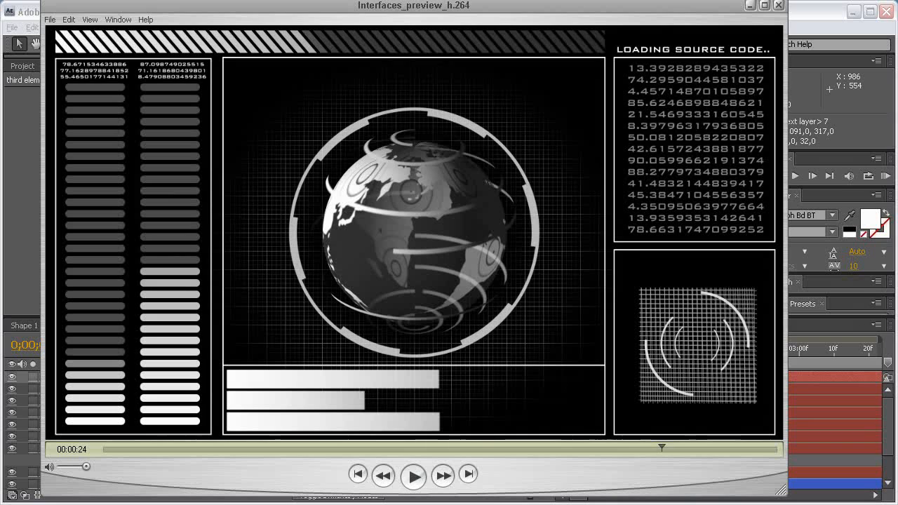
key("alt+Tab")
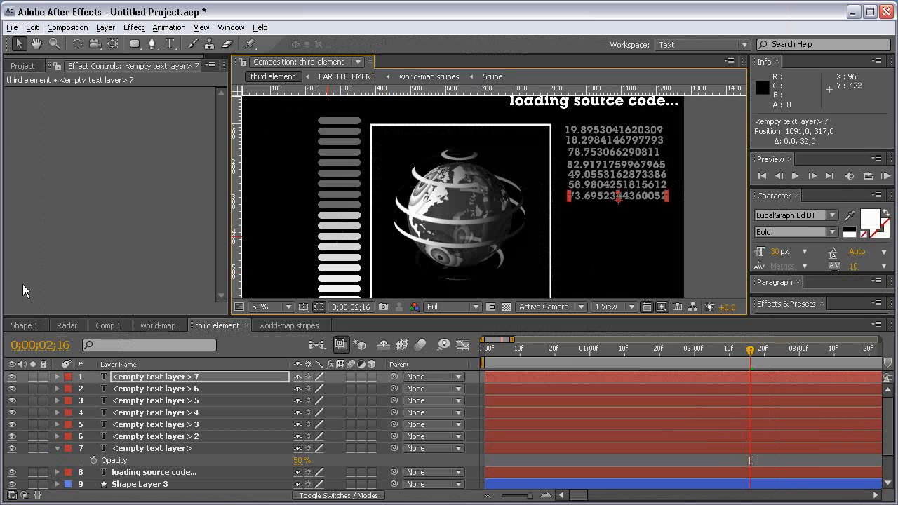
left_click(57, 448)
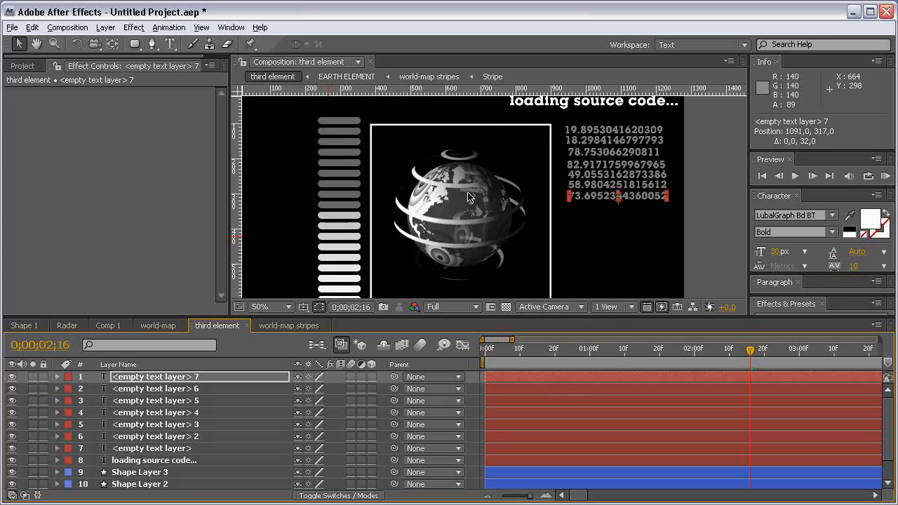
key("ctrl+y")
left_click(425, 134)
type("400")
key("Tab")
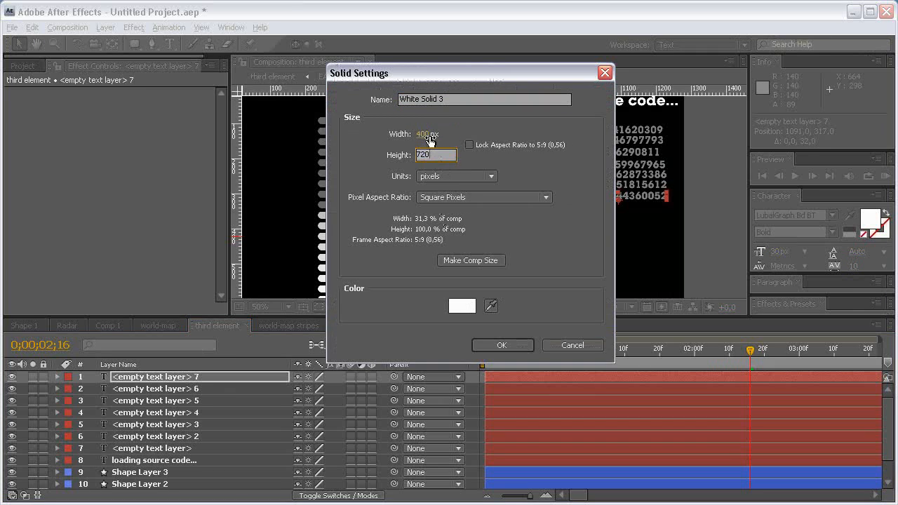
type("400")
key("Return")
- Apply the Grid effect to the white solid and set Size From to Width Slider
left_click(133, 27)
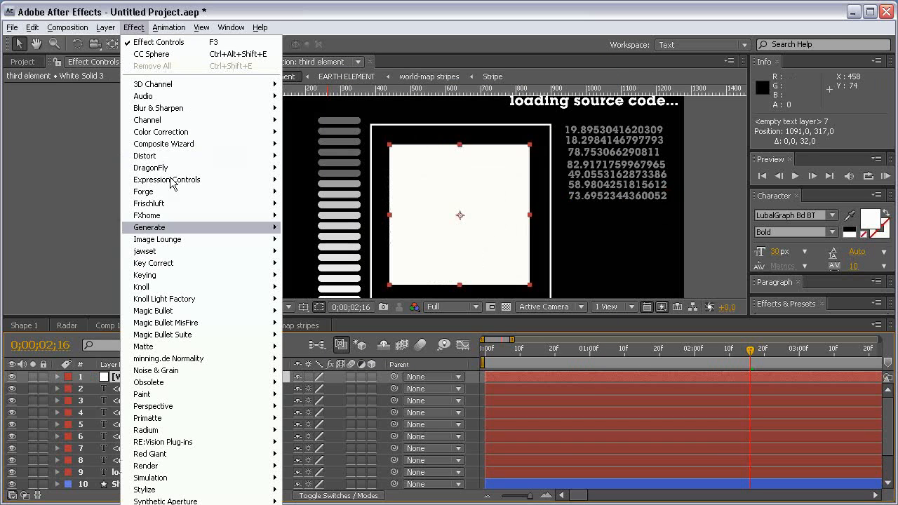
mouse_move(245, 229)
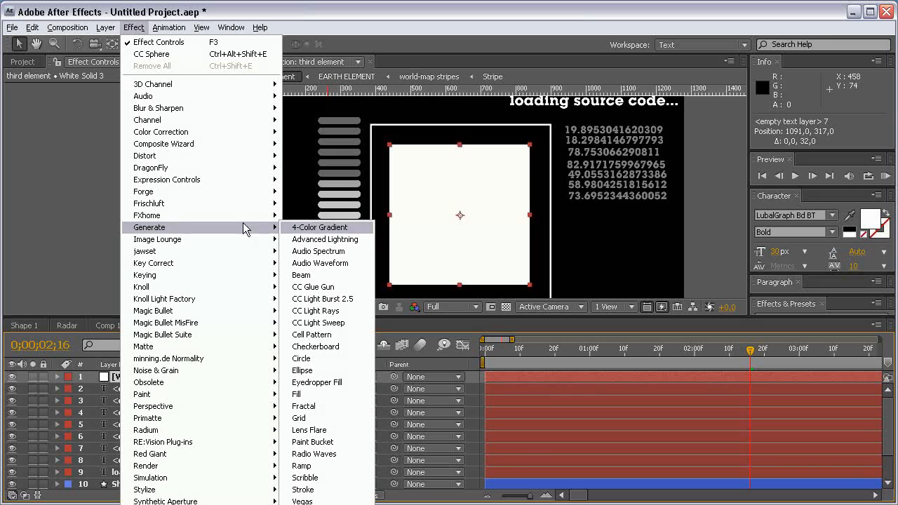
left_click(309, 417)
left_click(140, 125)
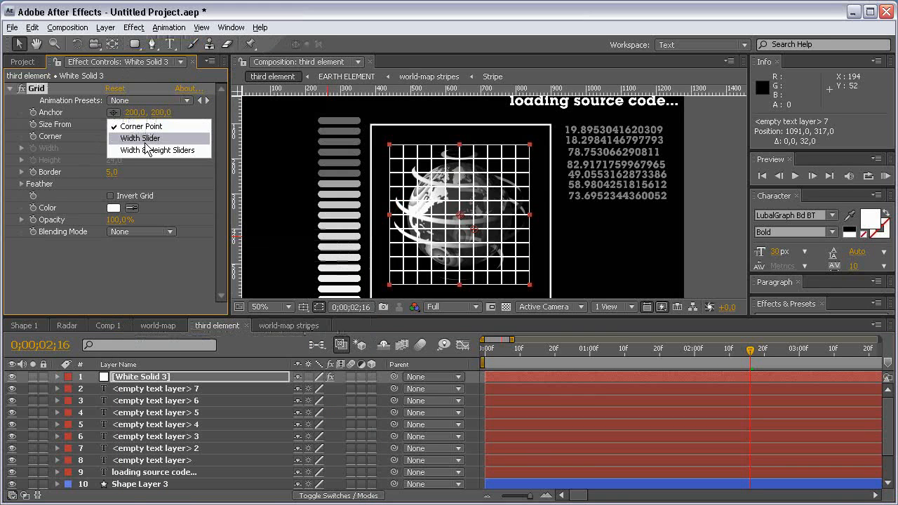
left_click(141, 136)
- Set the Grid effect's border to 4 and its width to 16
left_click(111, 191)
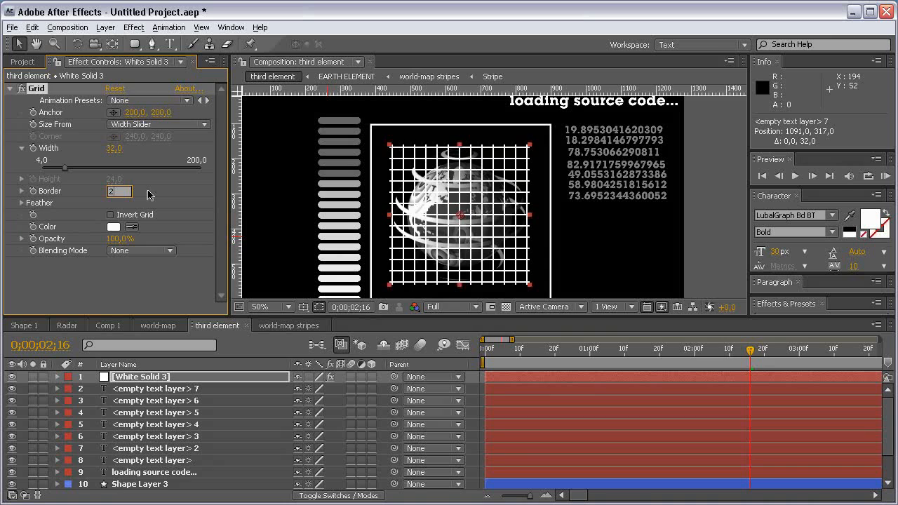
type("2")
key("Return")
left_click_drag(111, 191, 154, 195)
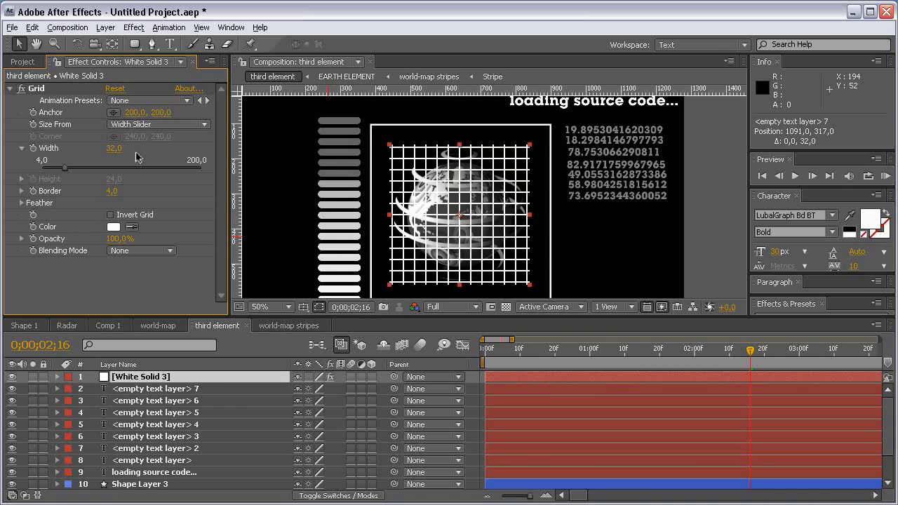
left_click(119, 149)
type("16")
key("Return")
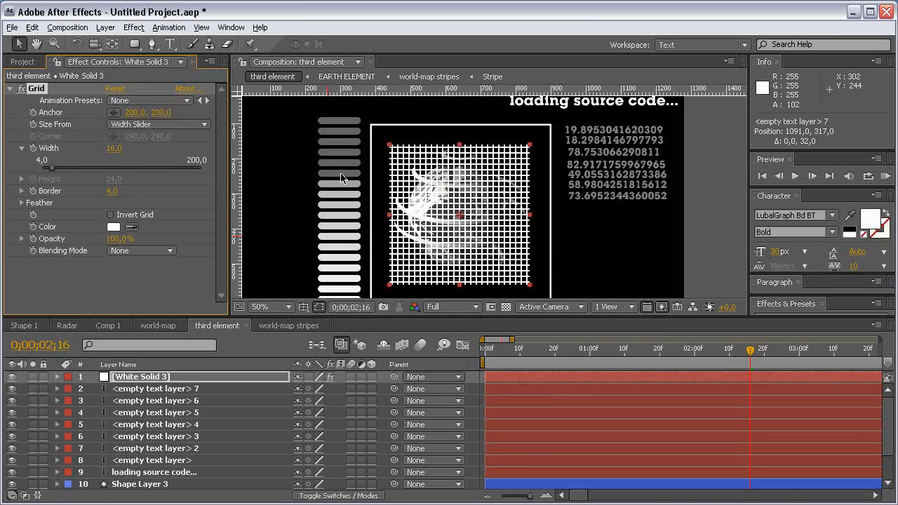
- Try a grid border of 2 and set it back to 4
scroll(420, 179, "up", 1)
left_click_drag(114, 190, 109, 191)
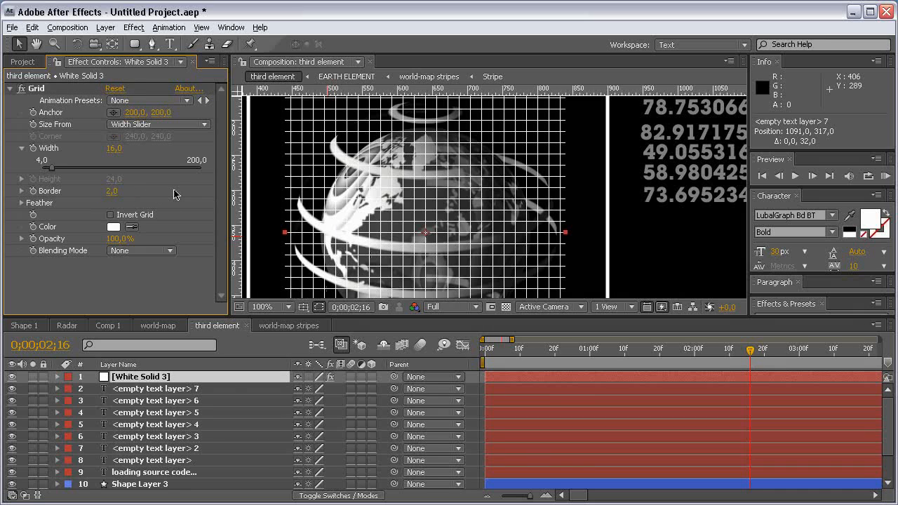
left_click(113, 191)
type("4")
key("Return")
scroll(333, 242, "down", 1)
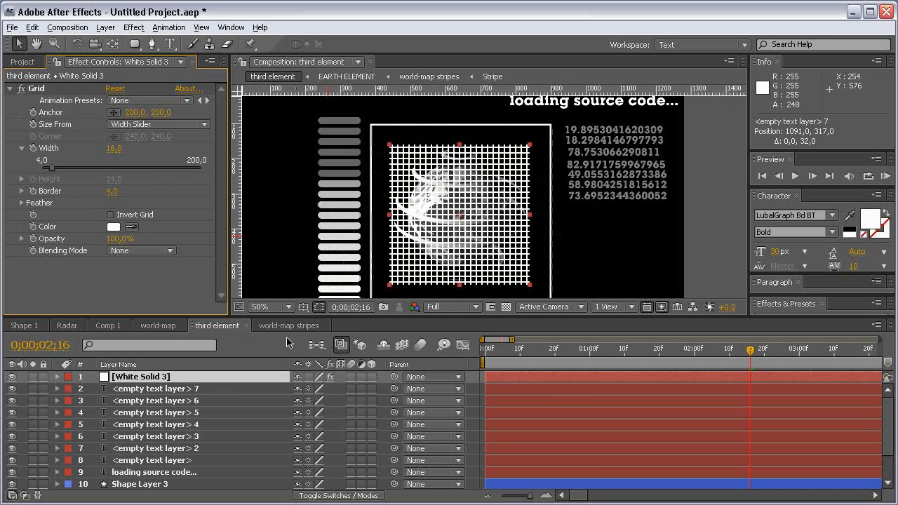
- Make the grid solid a 3D layer, solo it and duplicate it at the first frame
left_click(371, 376)
key("r")
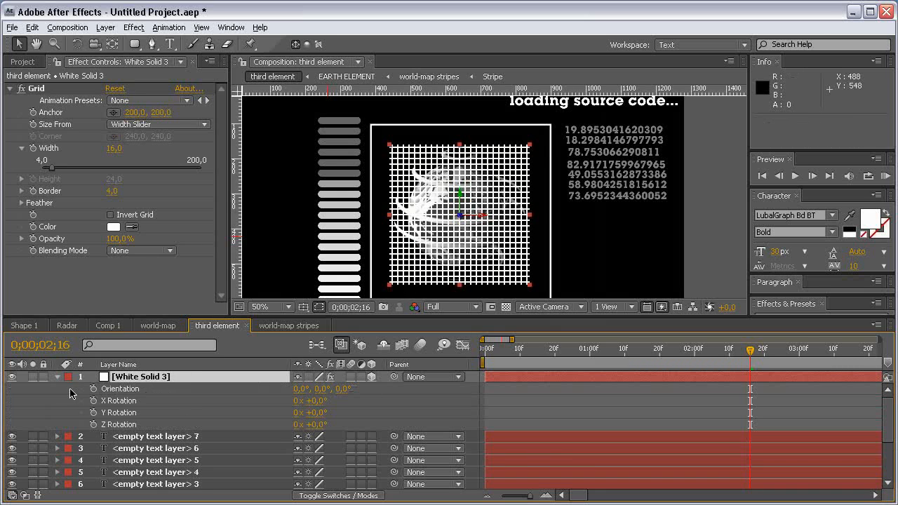
key("Home")
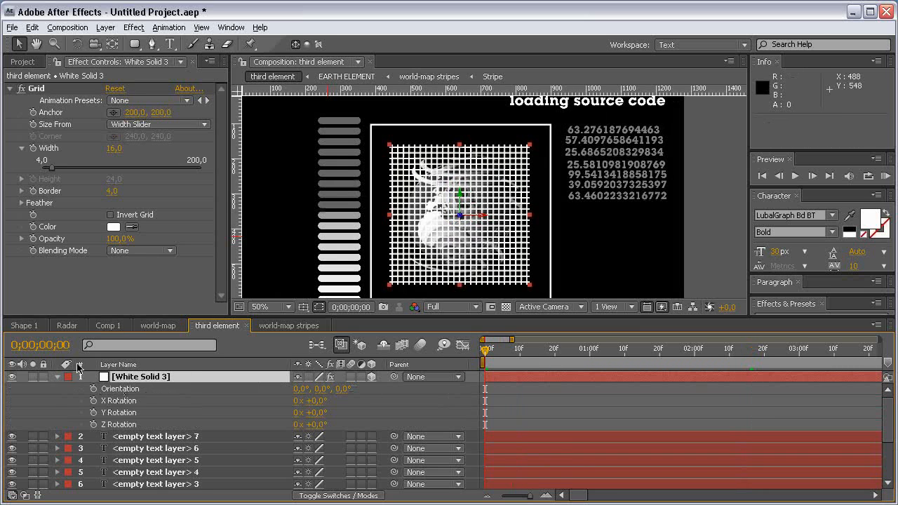
left_click(32, 376)
key("ctrl+d")
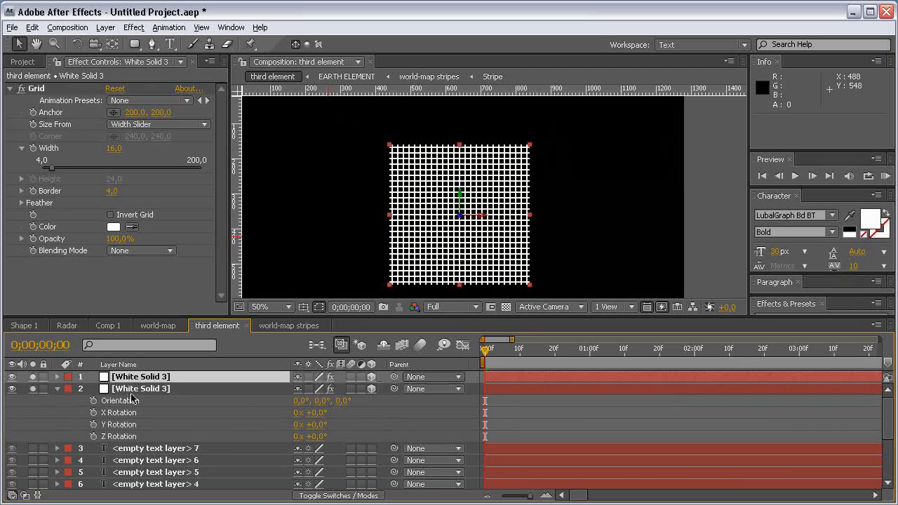
- Keyframe the lower grid layer's X Rotation from 0 at the first frame to 2 revolutions at 0;00;10;02
left_click_drag(317, 418, 282, 414)
key("ctrl+z")
left_click(93, 414)
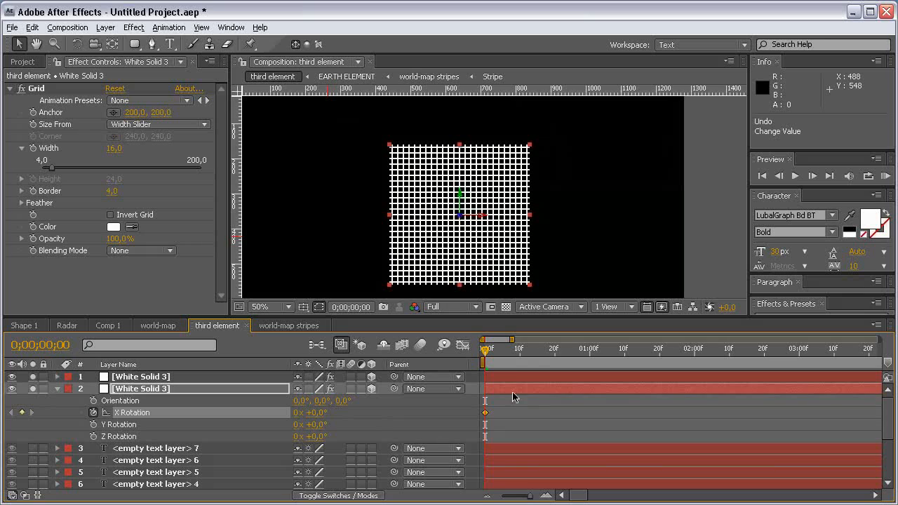
left_click_drag(521, 351, 872, 353)
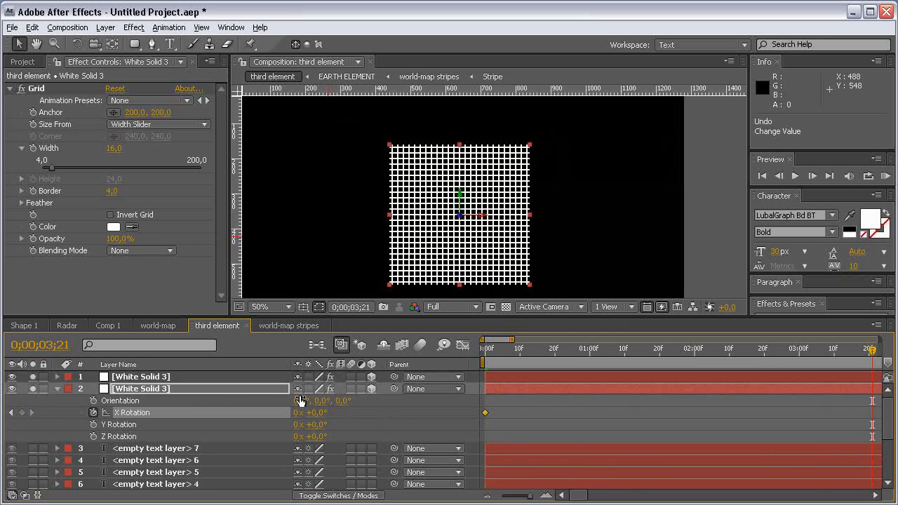
scroll(725, 395, "down", 10)
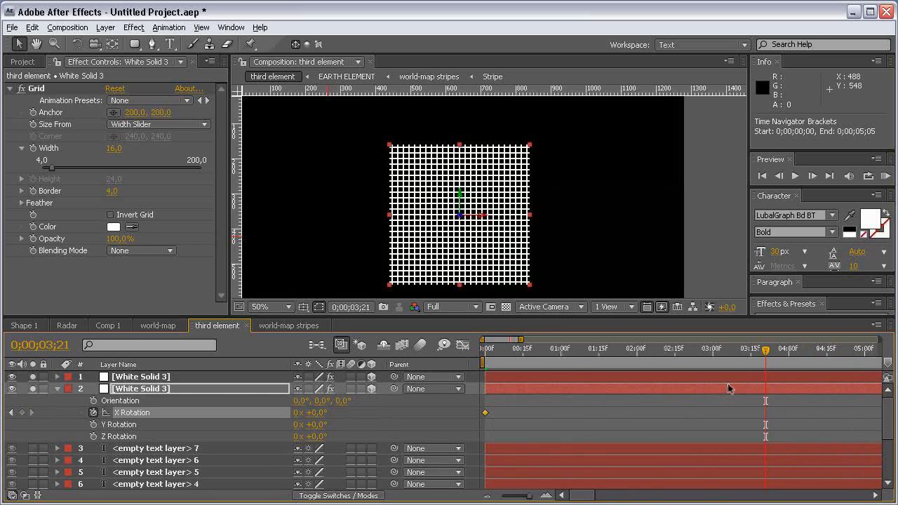
left_click(630, 350)
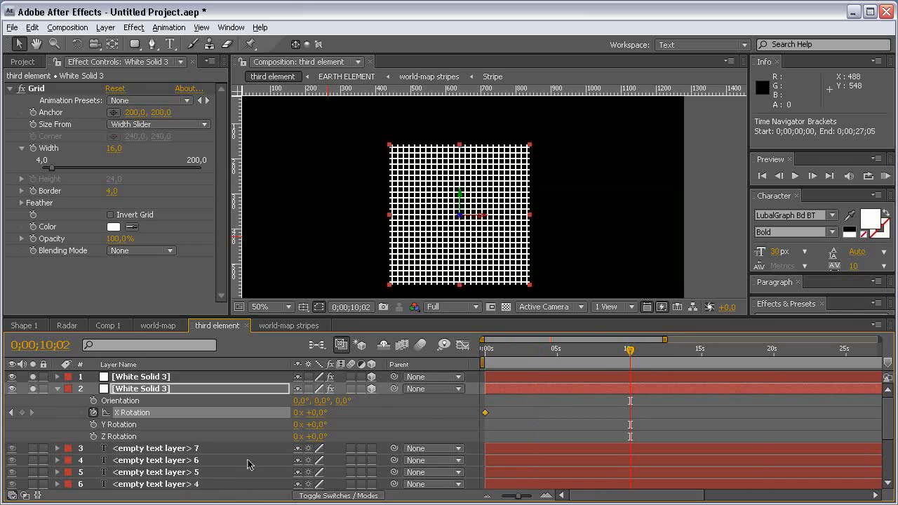
left_click(296, 415)
type("2")
key("Return")
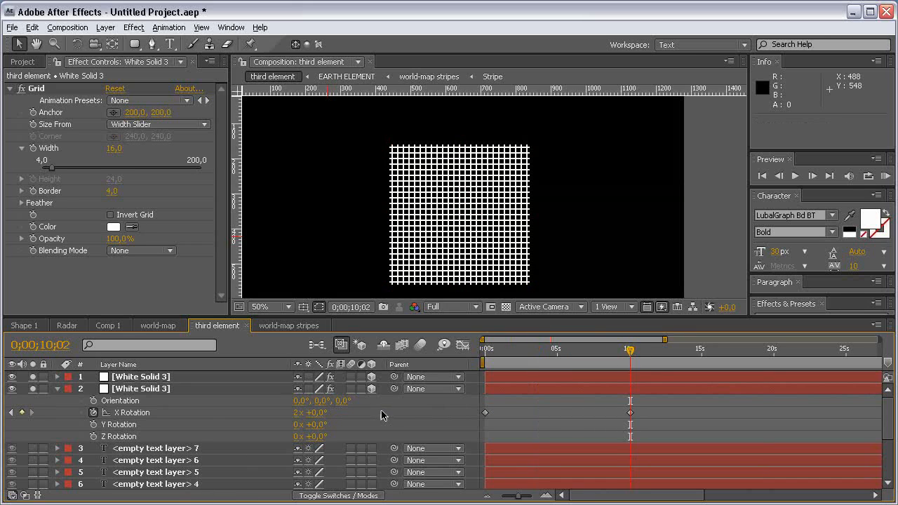
- Keyframe the upper grid layer's Y Rotation from 0 at the first frame to 2 revolutions at 0;00;10;02
left_click(155, 383)
key("r")
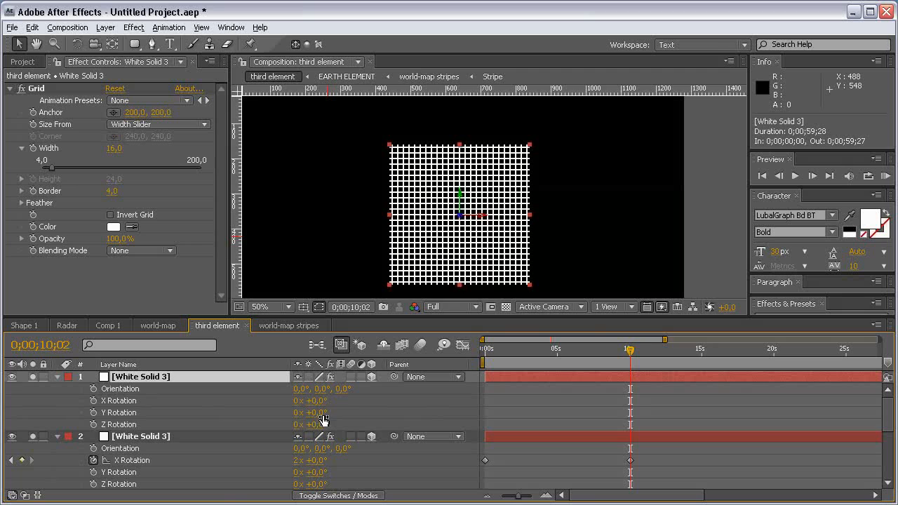
left_click_drag(321, 414, 356, 412)
key("ctrl+z")
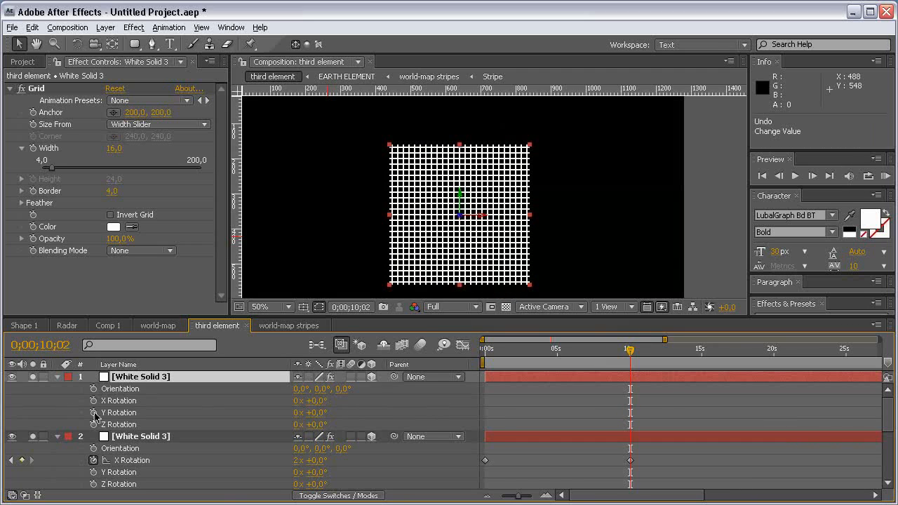
key("Home")
left_click(94, 414)
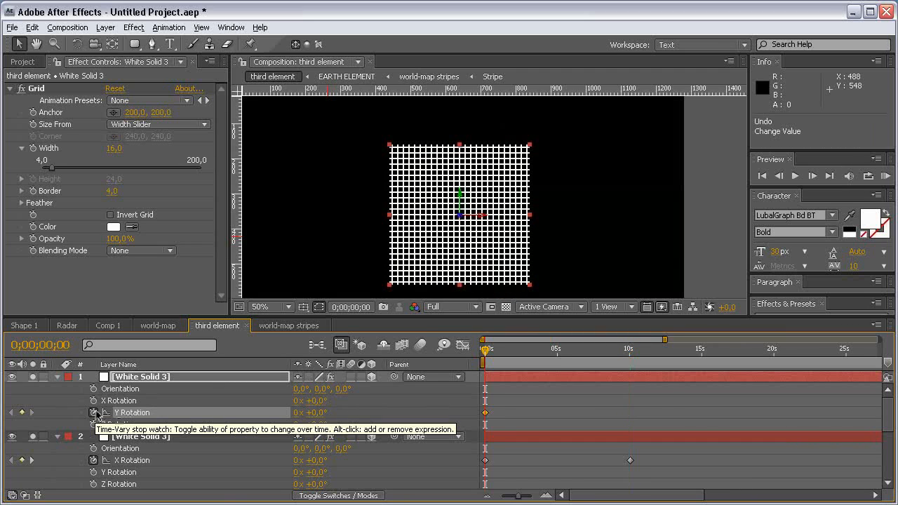
key("k")
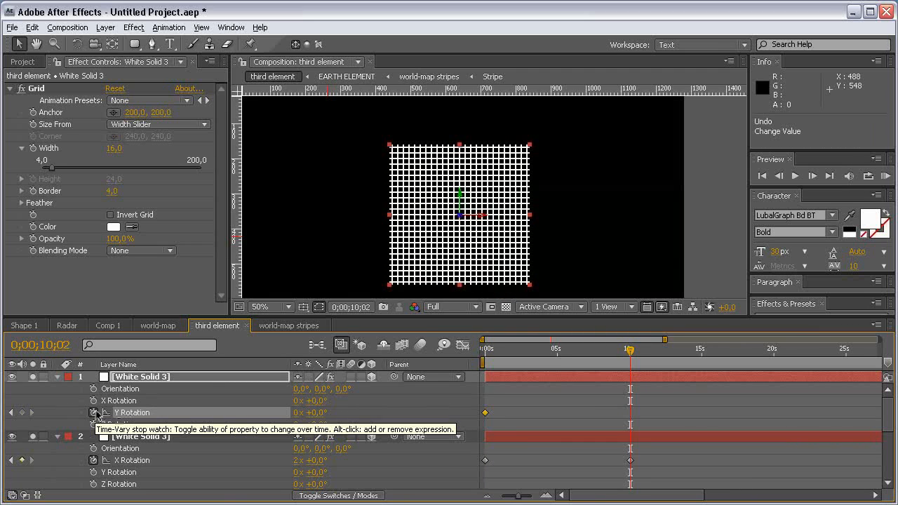
left_click(298, 413)
type("2")
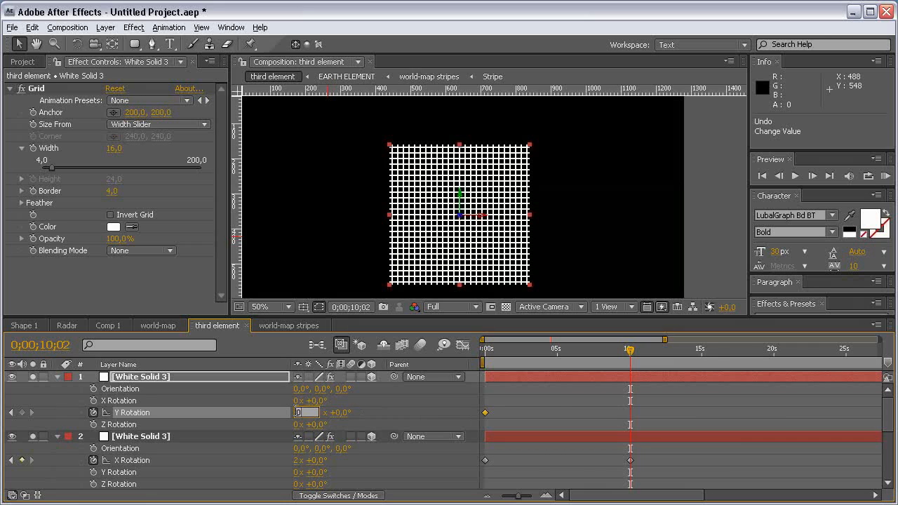
left_click(472, 401)
- Set the opacity of both grid layers to 55%
left_click(135, 378)
left_click(154, 438, "ctrl")
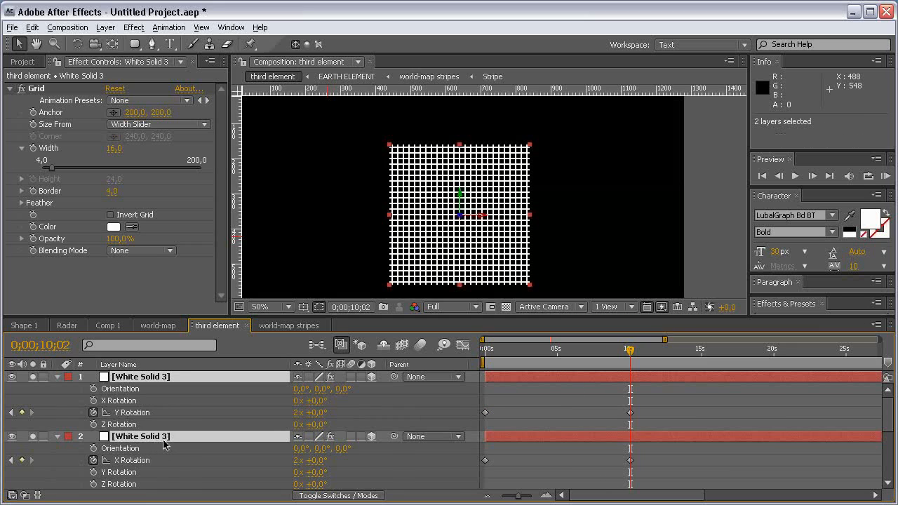
key("t")
left_click(303, 389)
type("55")
key("Return")
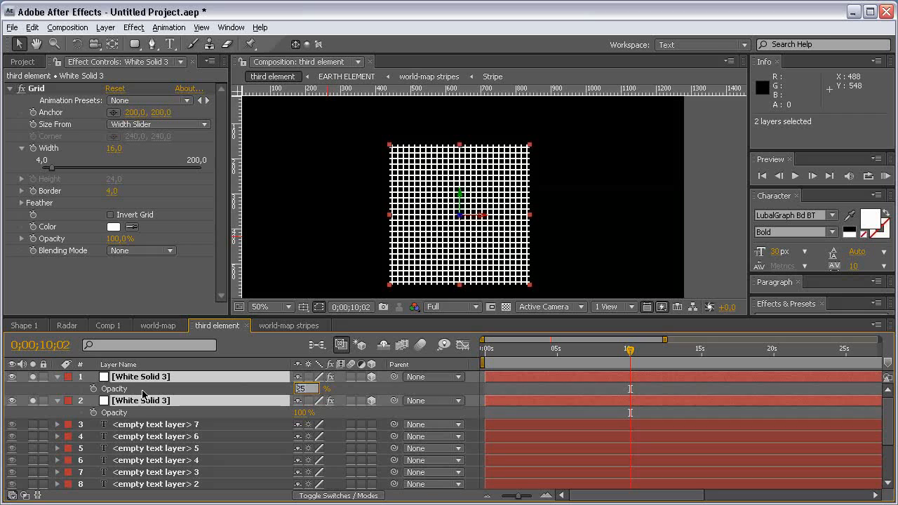
- At 0;00;05;16, move both grid layers together to the composition's lower right, at about 1048.8, 471.8
left_click(538, 368)
left_click_drag(539, 351, 564, 358)
left_click(138, 379)
left_click(139, 396, "shift")
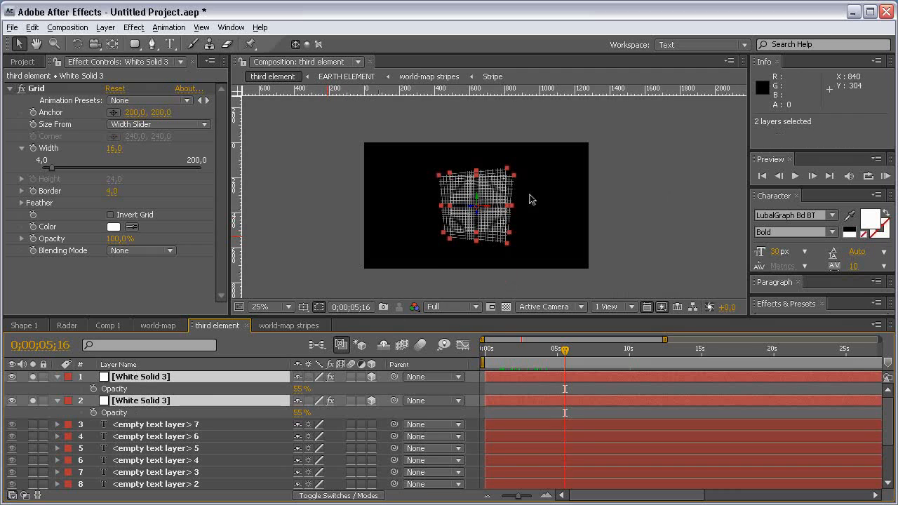
scroll(491, 210, "down", 1)
left_click_drag(500, 226, 572, 246)
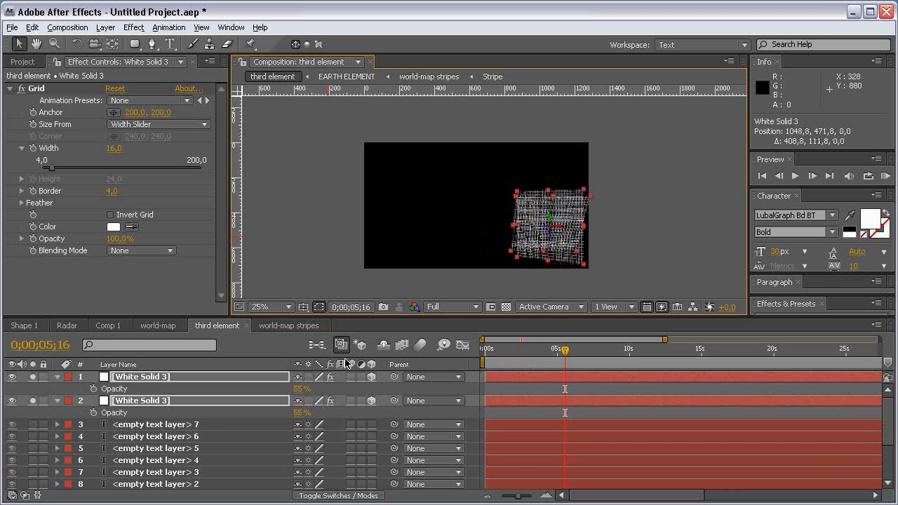
- Scale both grid layers down to 72% and turn off their solo
key("s")
left_click_drag(342, 390, 322, 389)
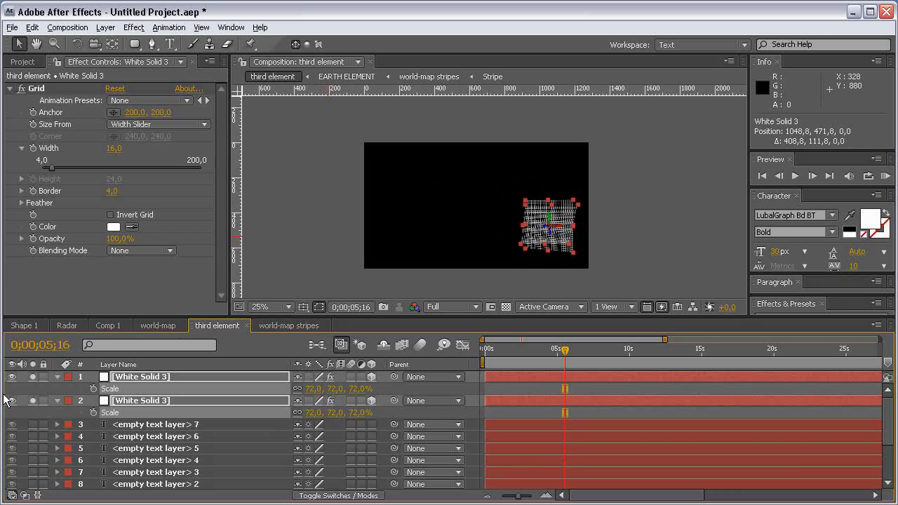
left_click(33, 378)
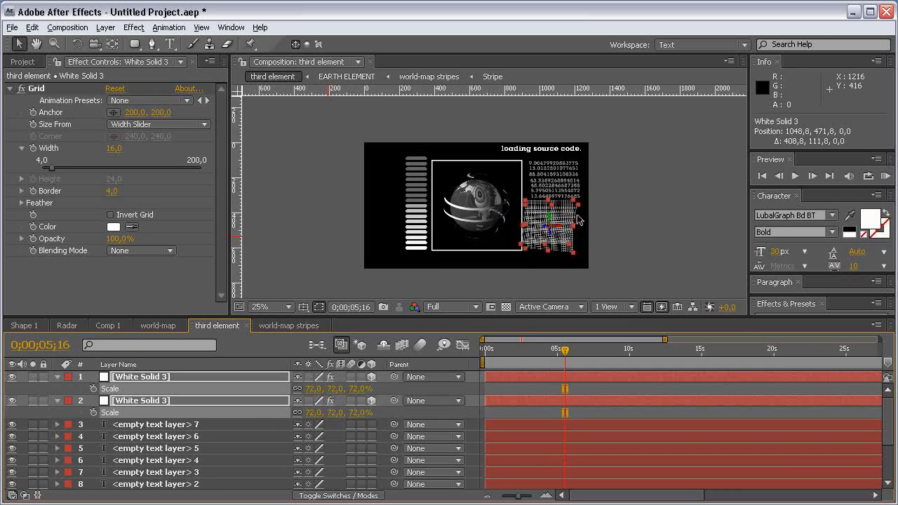
- Examine the whole composition enlarged and compare its layout with the Interfaces_preview_h.264 reference video
key("grave")
scroll(575, 224, "up", 1)
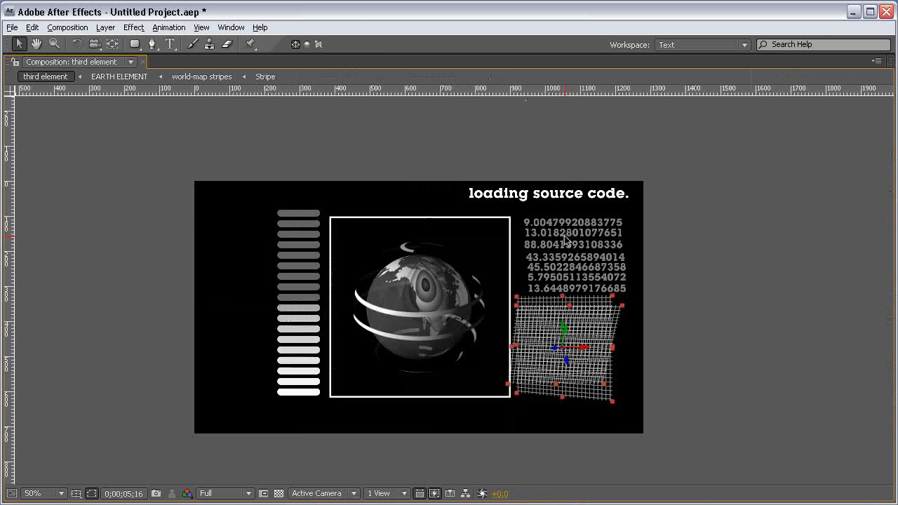
key("grave")
key("alt+Tab")
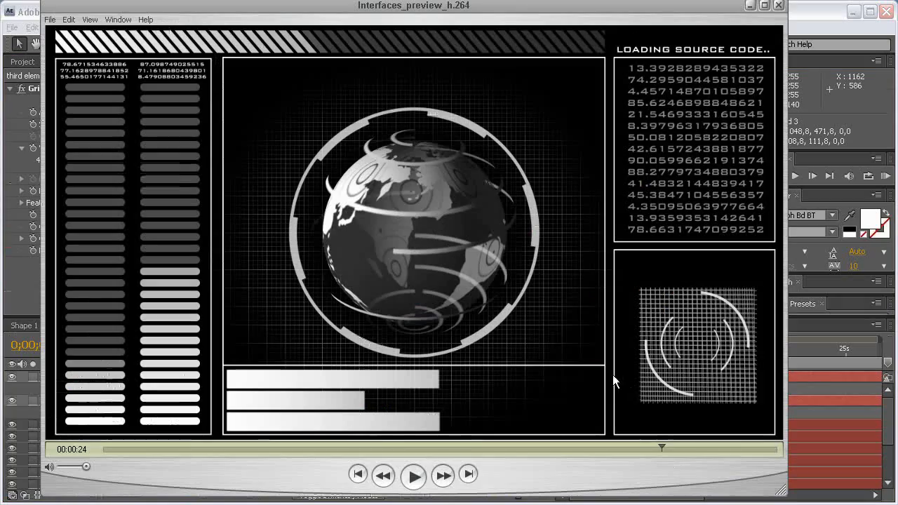
left_click_drag(662, 448, 684, 447)
key("alt+Tab")
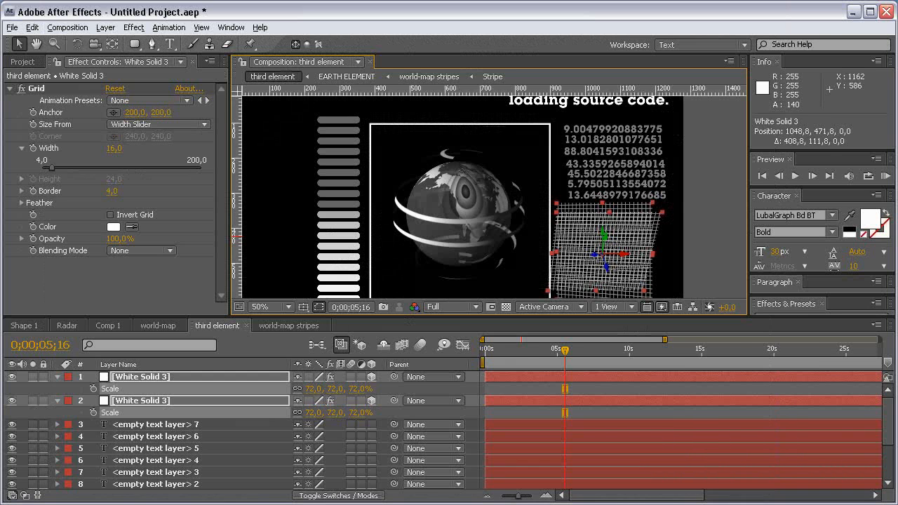
left_click(261, 307)
left_click(277, 328)
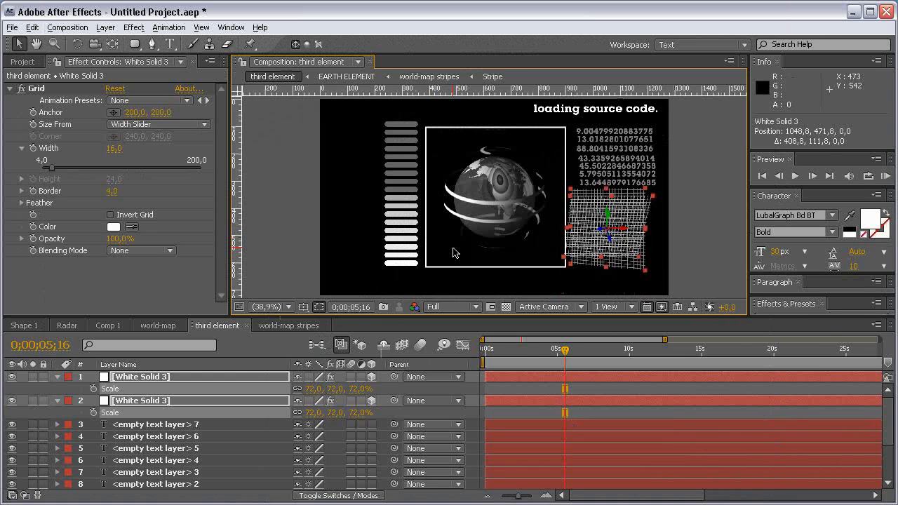
- Collapse and deselect the grid layers, and scrub around the 5-second mark to review the animated elements
left_click(58, 377)
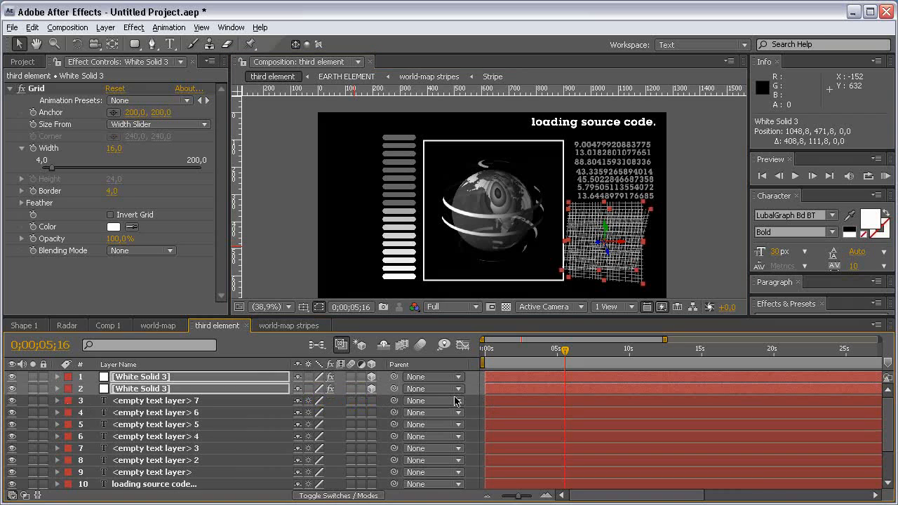
left_click(474, 404)
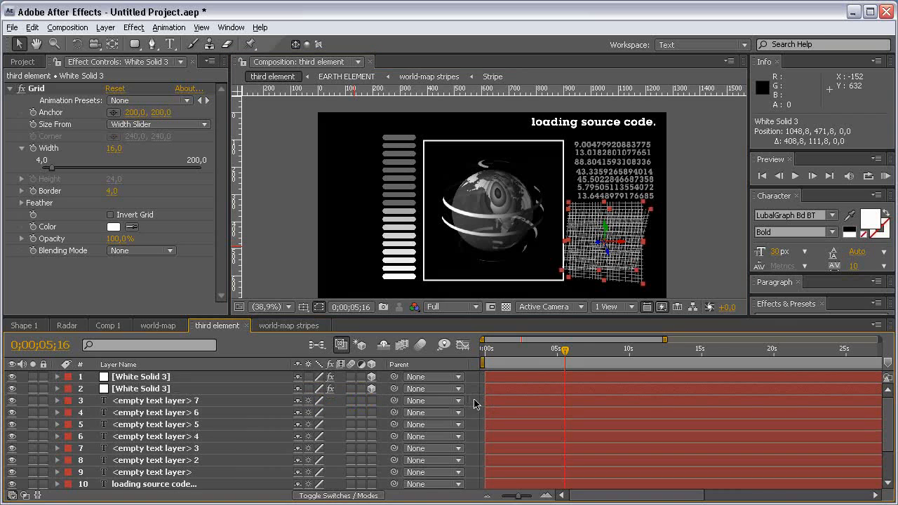
left_click(555, 353)
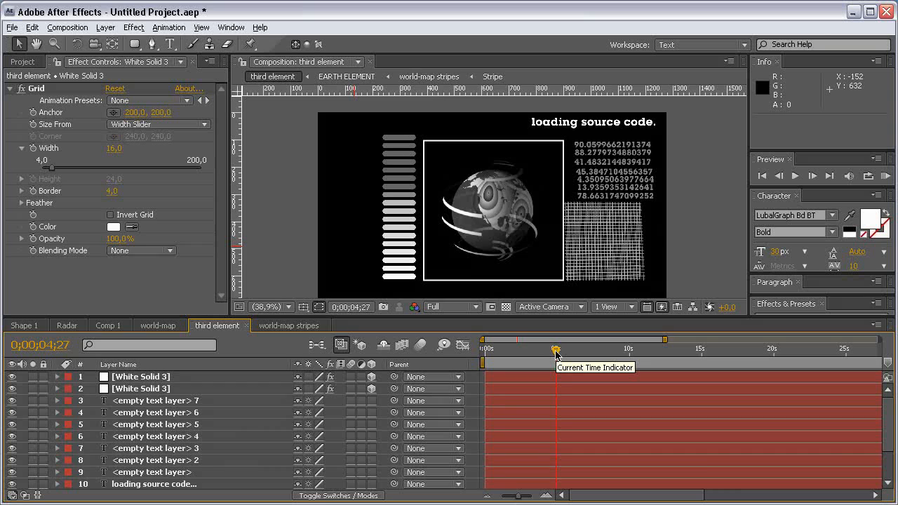
left_click_drag(556, 352, 558, 353)
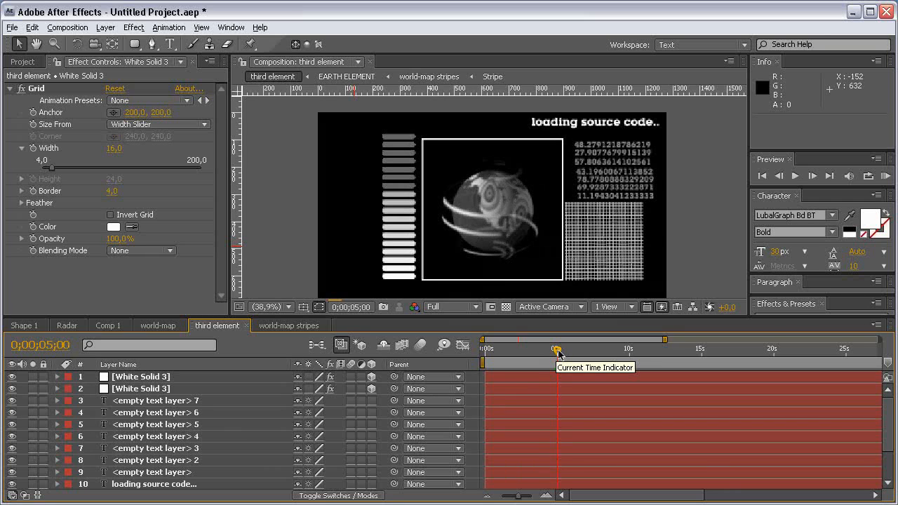